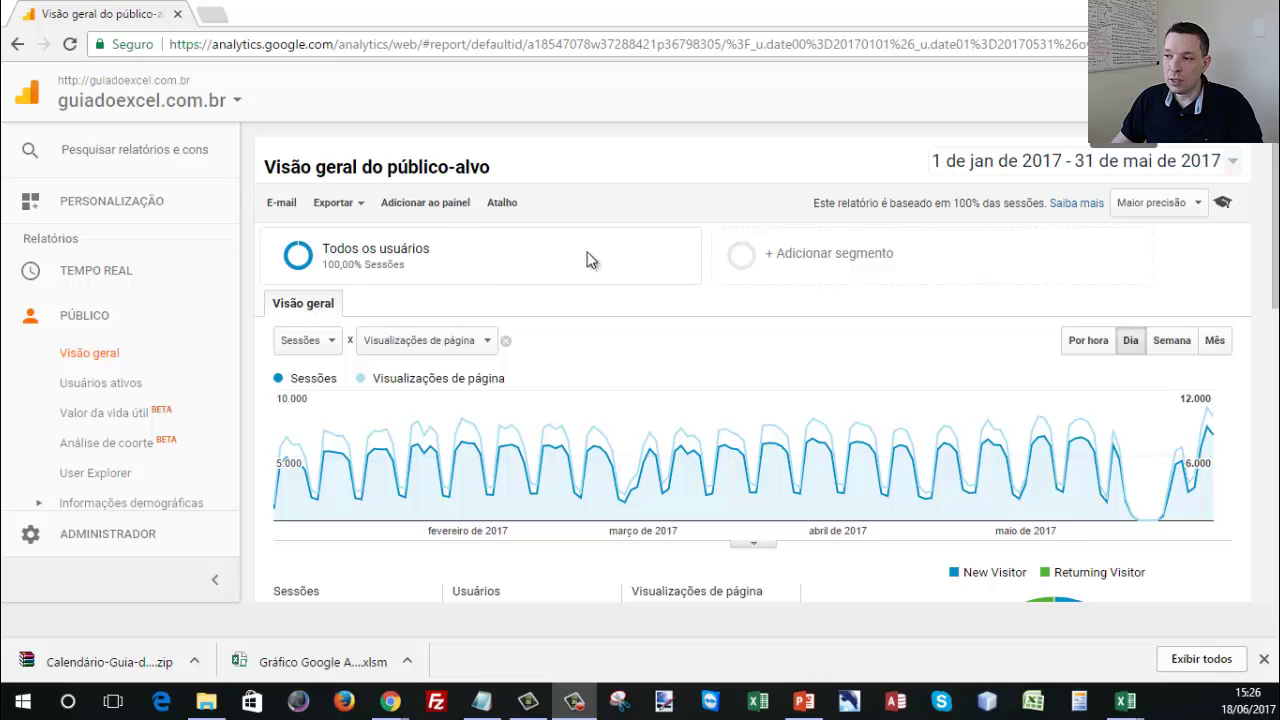
Set the overview chart's first metric to Usuários and limit the report to 1 April through 30 April 2017.
click(334, 343)
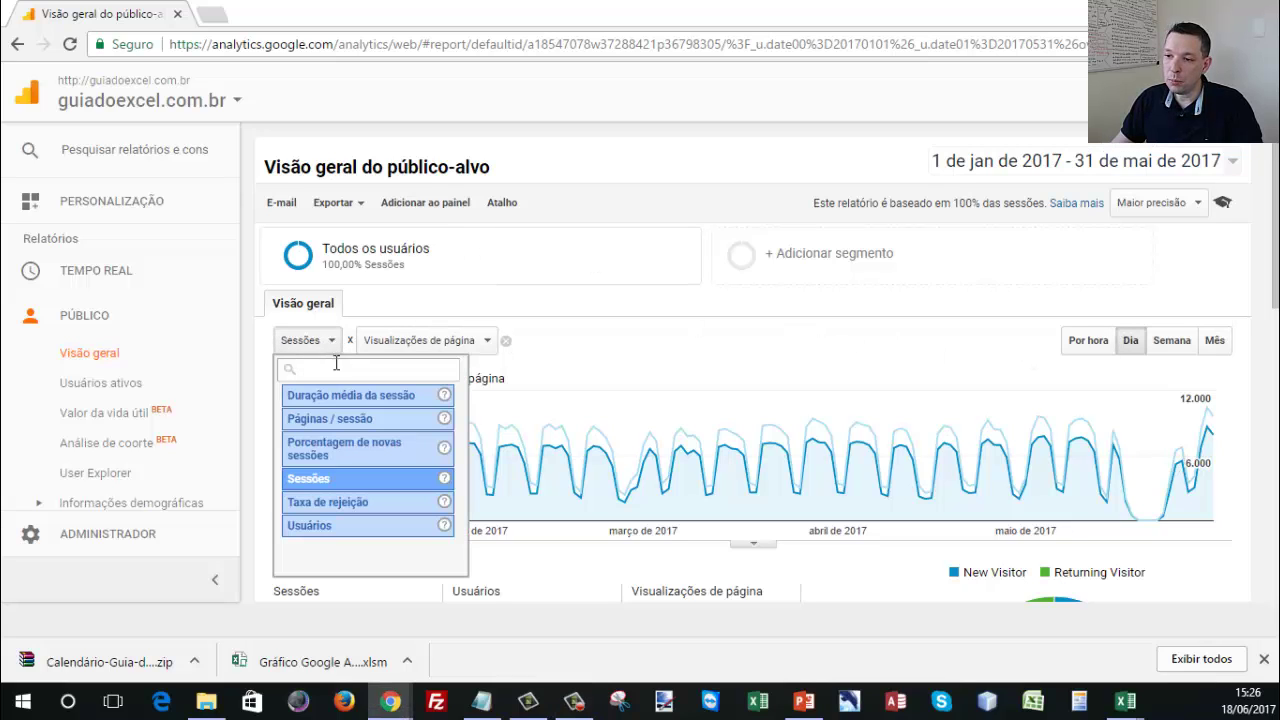
click(322, 525)
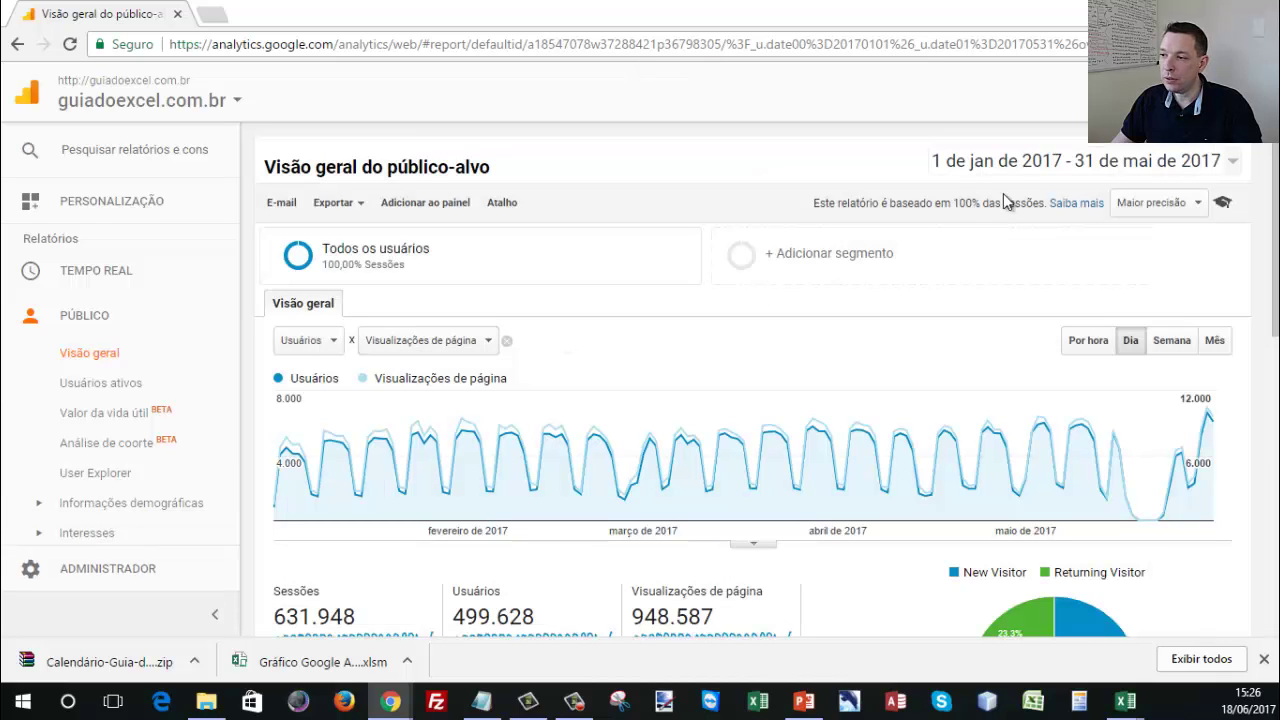
click(1008, 163)
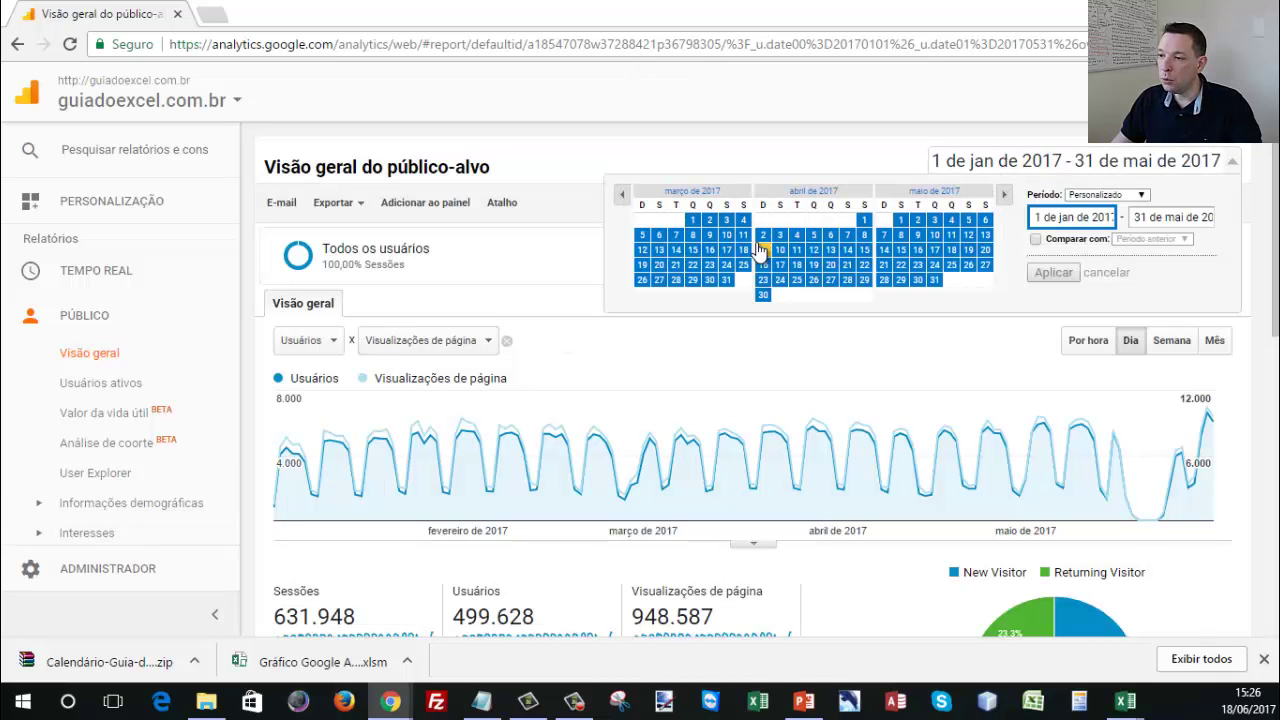
click(864, 219)
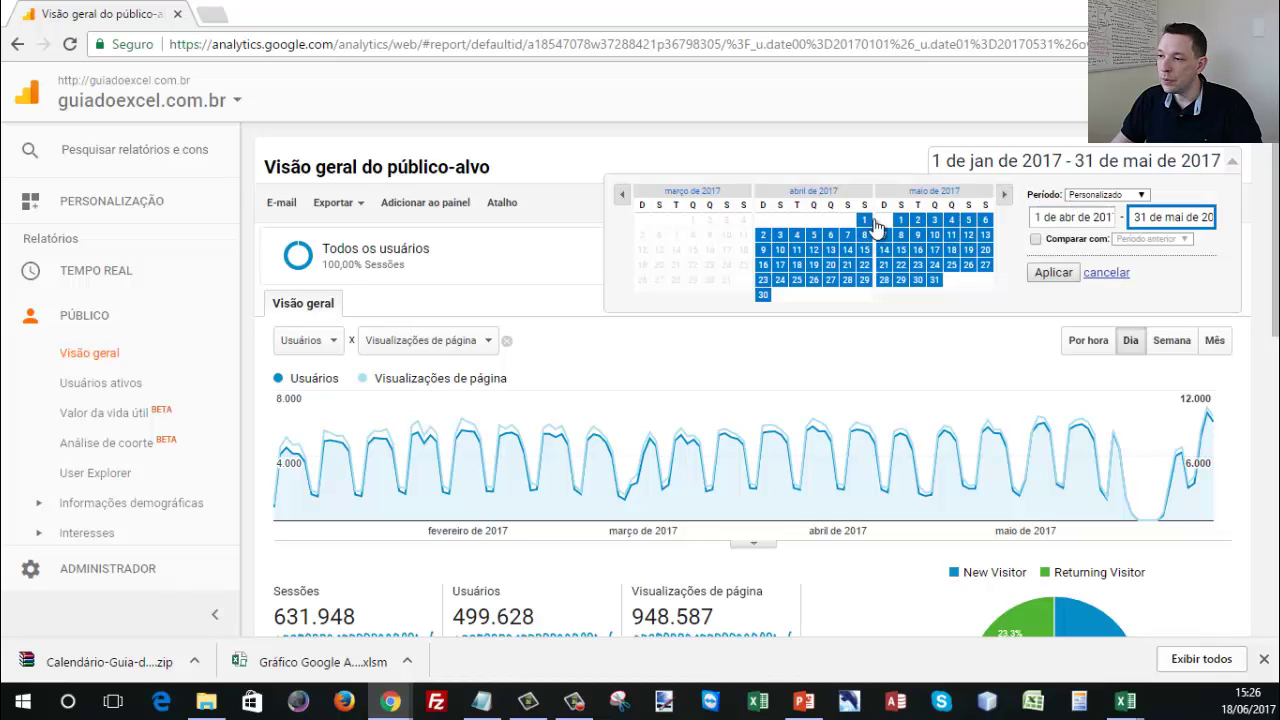
click(763, 294)
click(1053, 273)
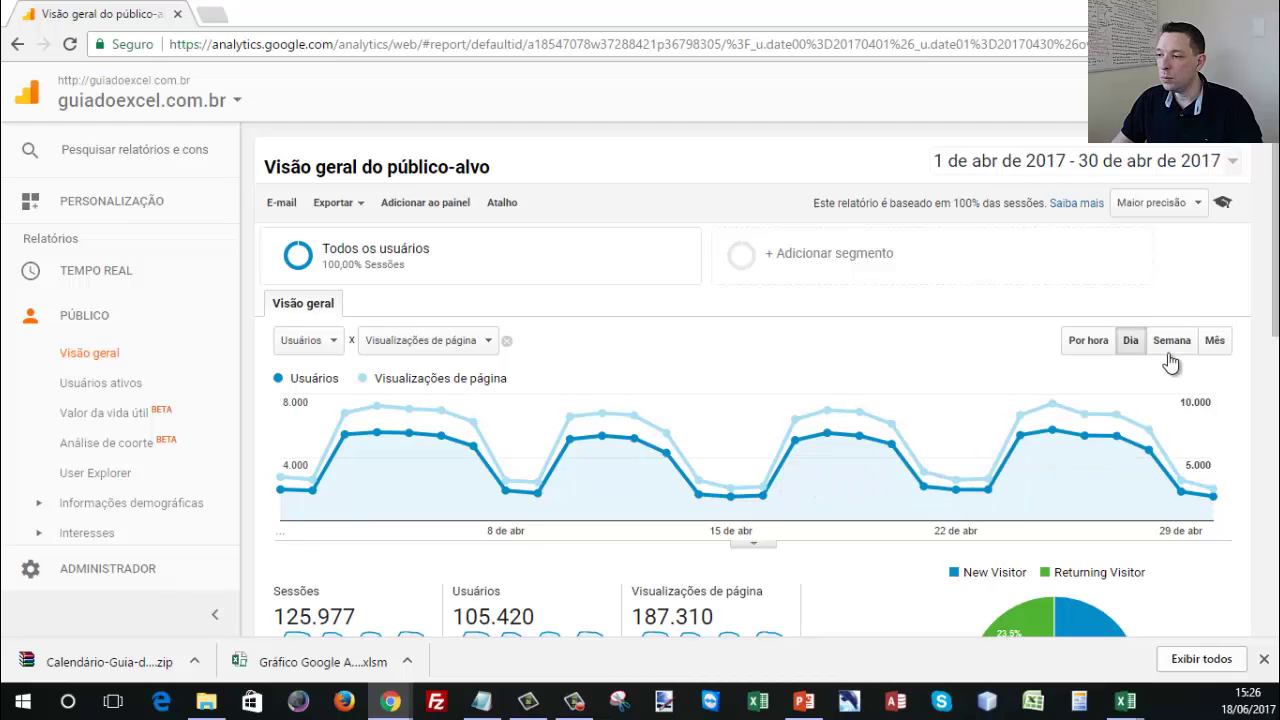
View the chart by hour, day and week in turn, ending with the monthly (Mês) interval.
click(1091, 341)
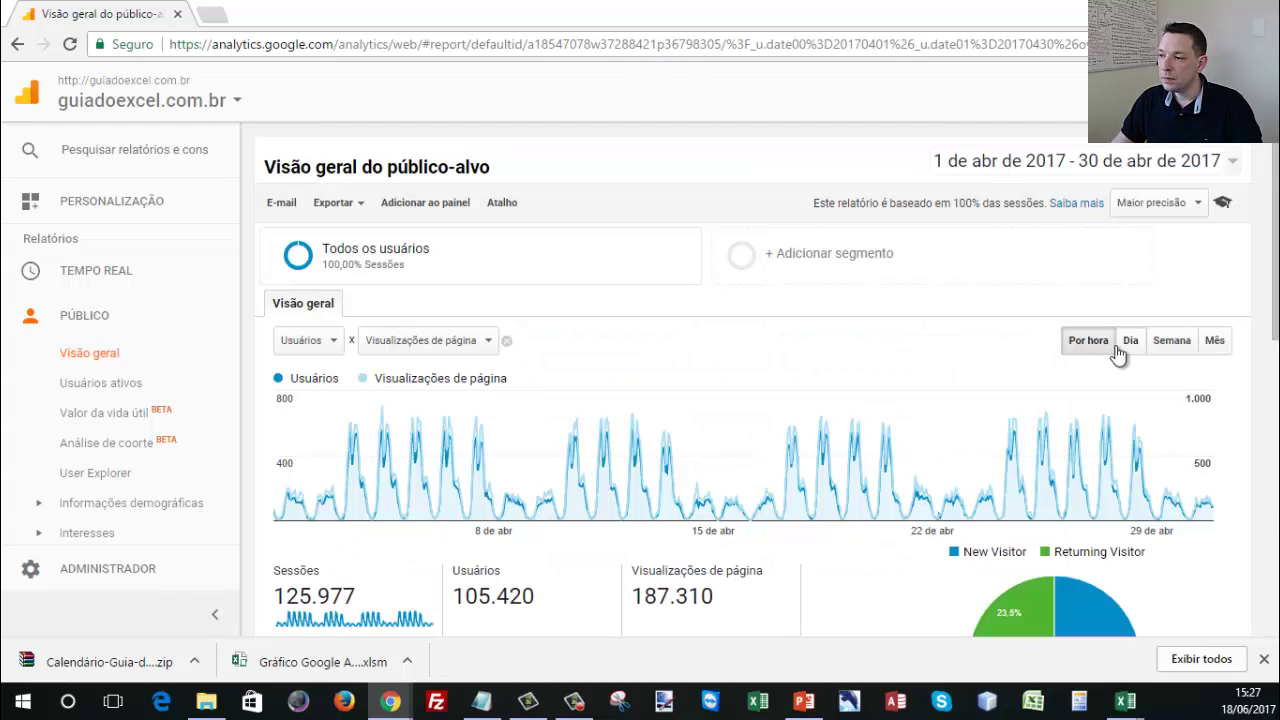
click(1128, 340)
click(1167, 342)
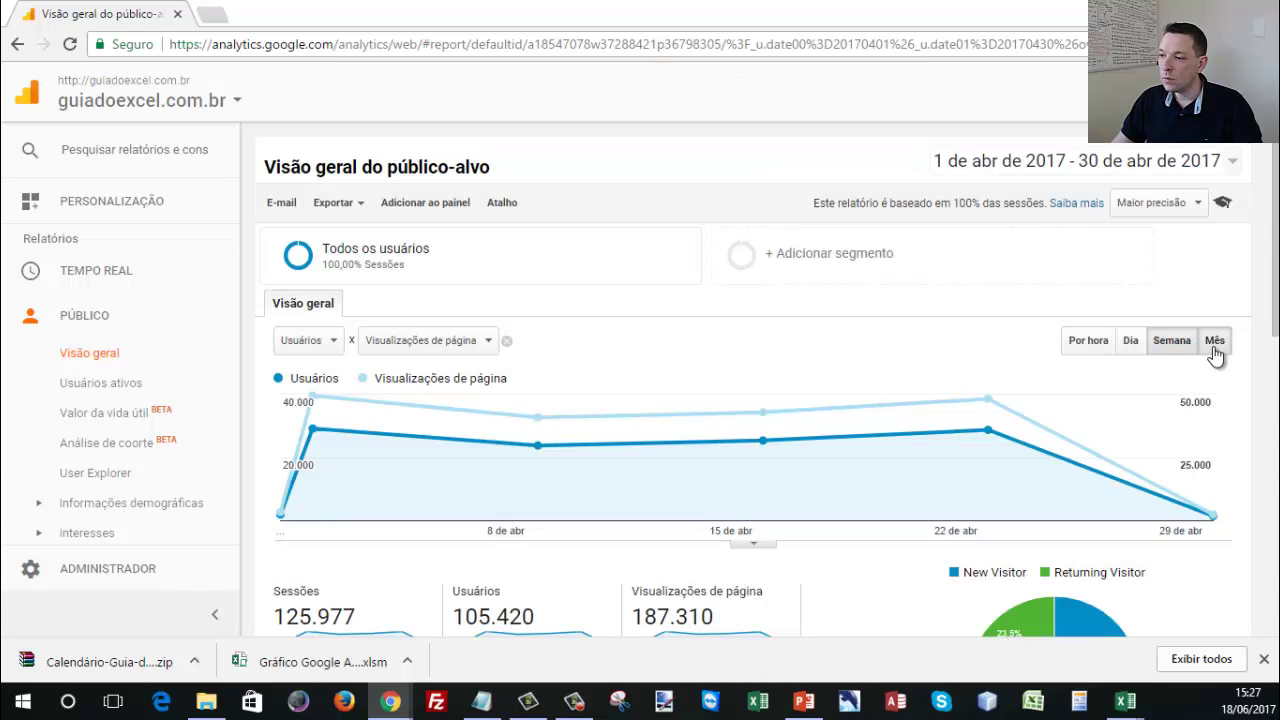
click(1212, 342)
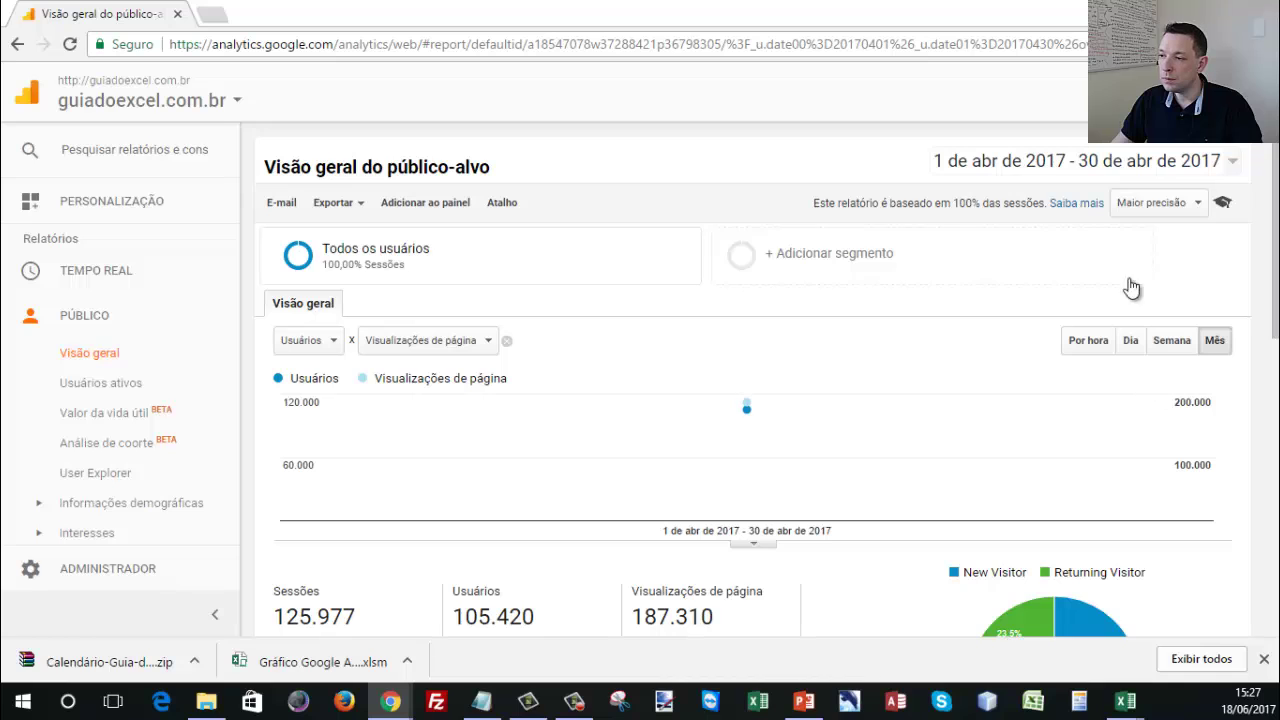
Extend the report period so it starts on 1 February 2017.
click(1088, 172)
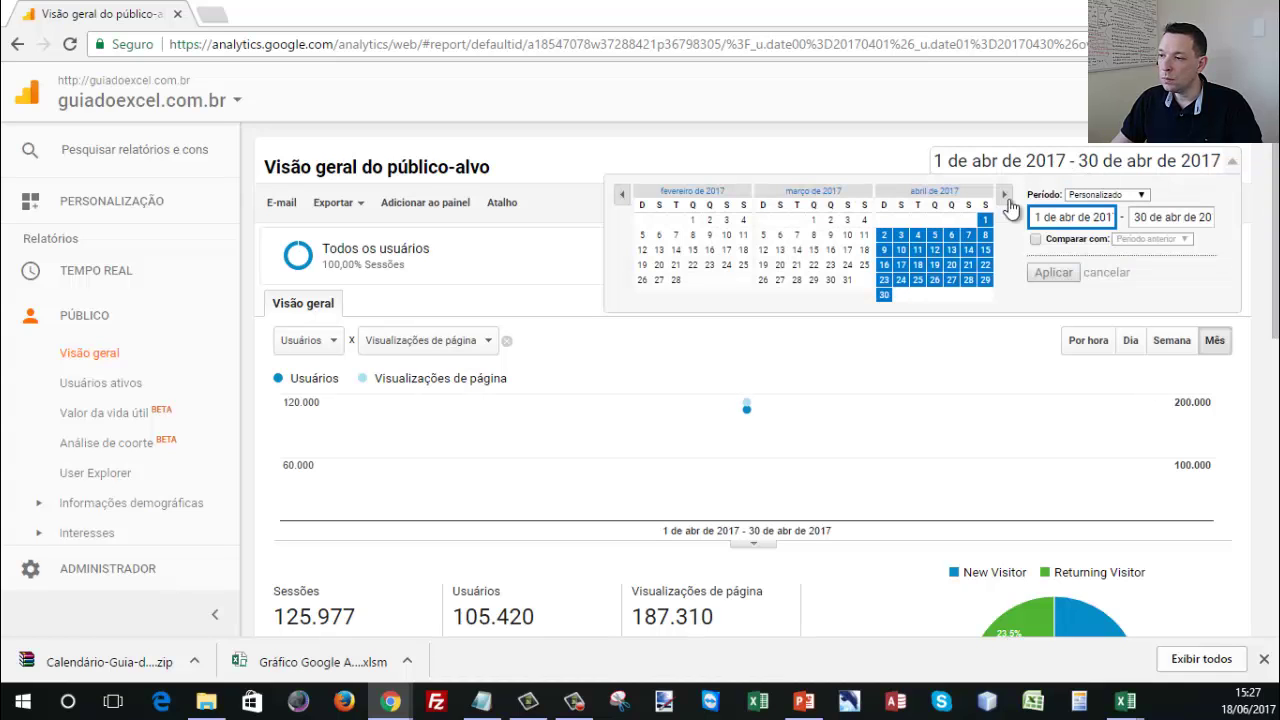
click(693, 220)
click(1053, 272)
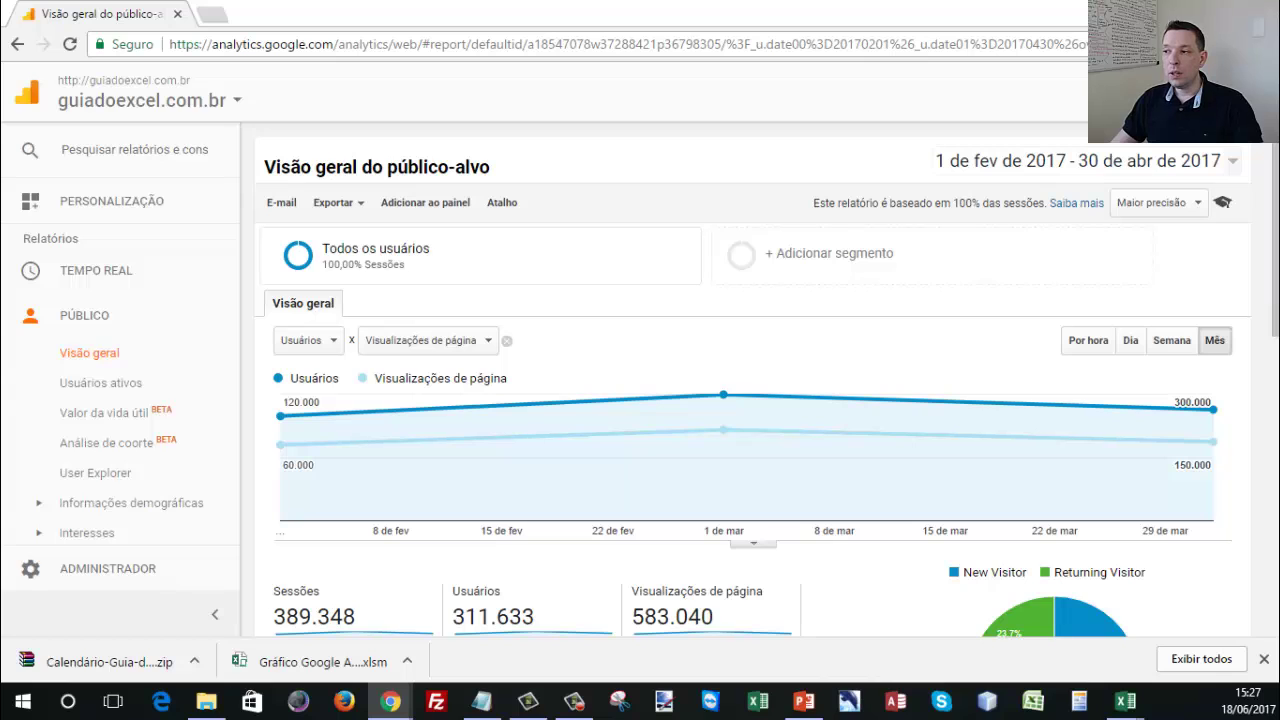
Switch to the Excel workbook Gráfico Google Analytics.xlsm and set the period to 01/01/2017 through 13/06/2017 on the Apresentação sheet.
key(alt+Tab)
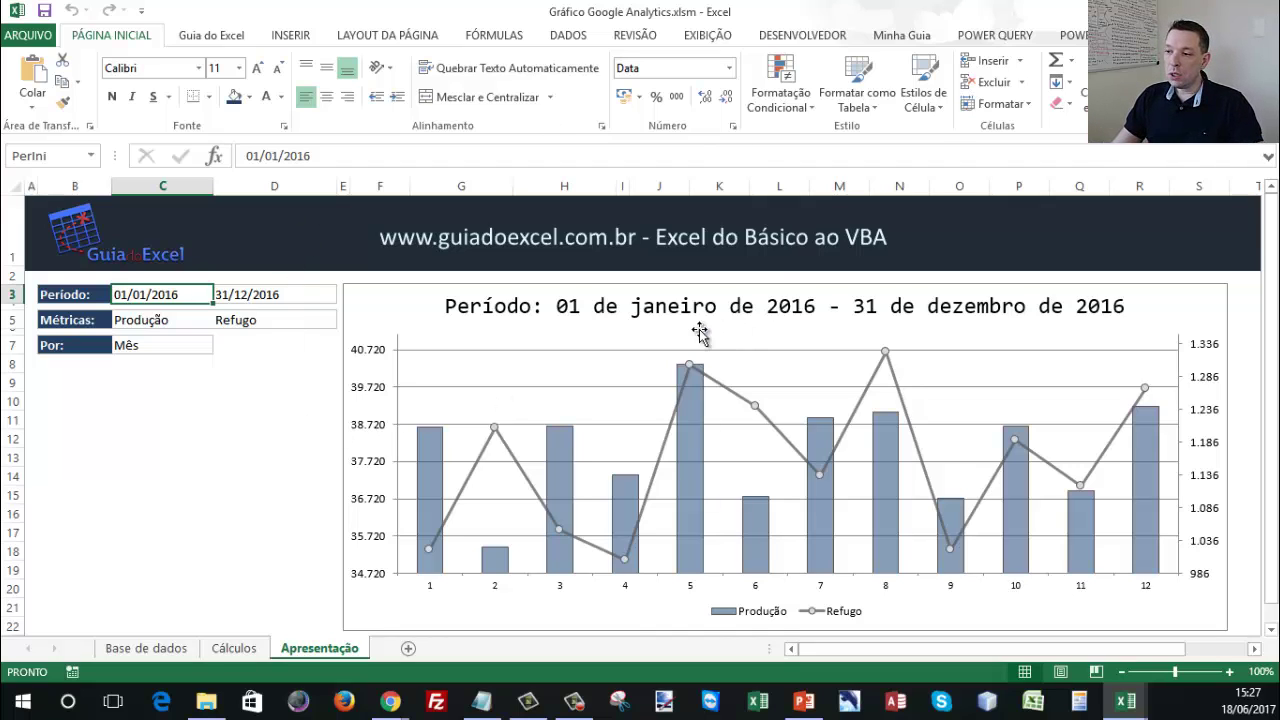
double_click(171, 294)
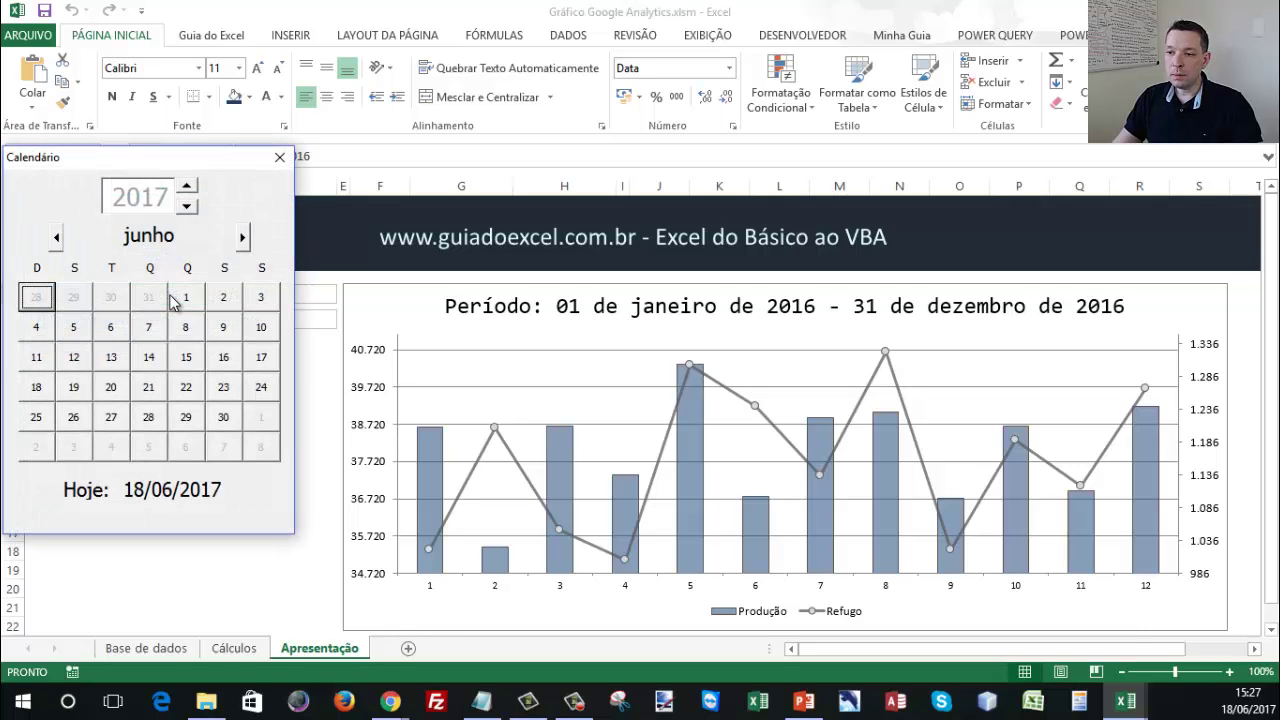
click(57, 238)
click(57, 238)
click(57, 238)
click(57, 238)
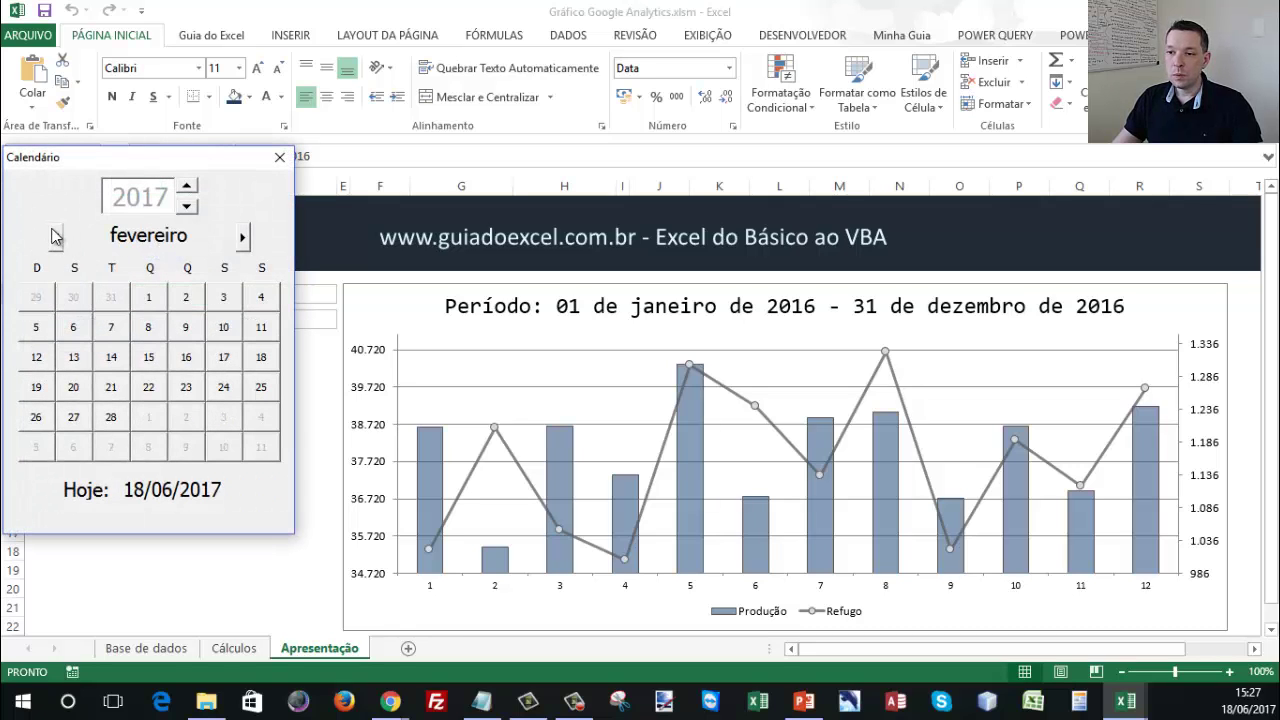
click(57, 238)
click(36, 297)
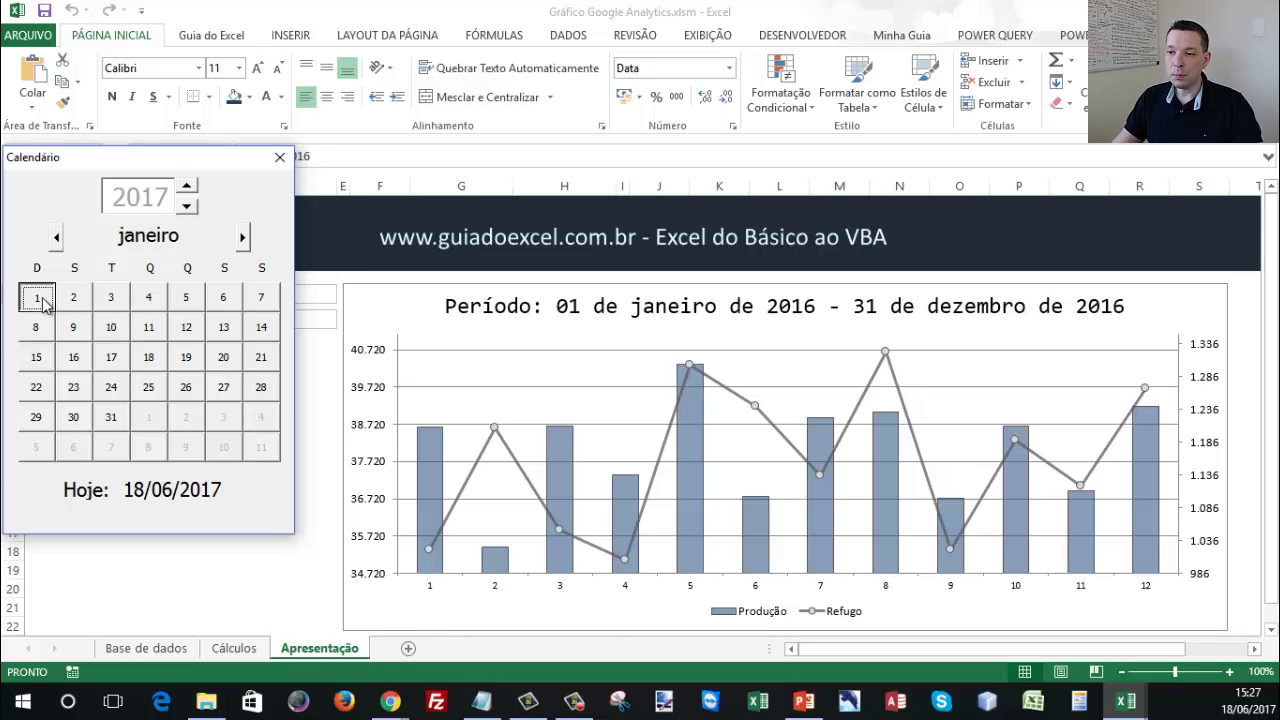
click(279, 160)
click(251, 296)
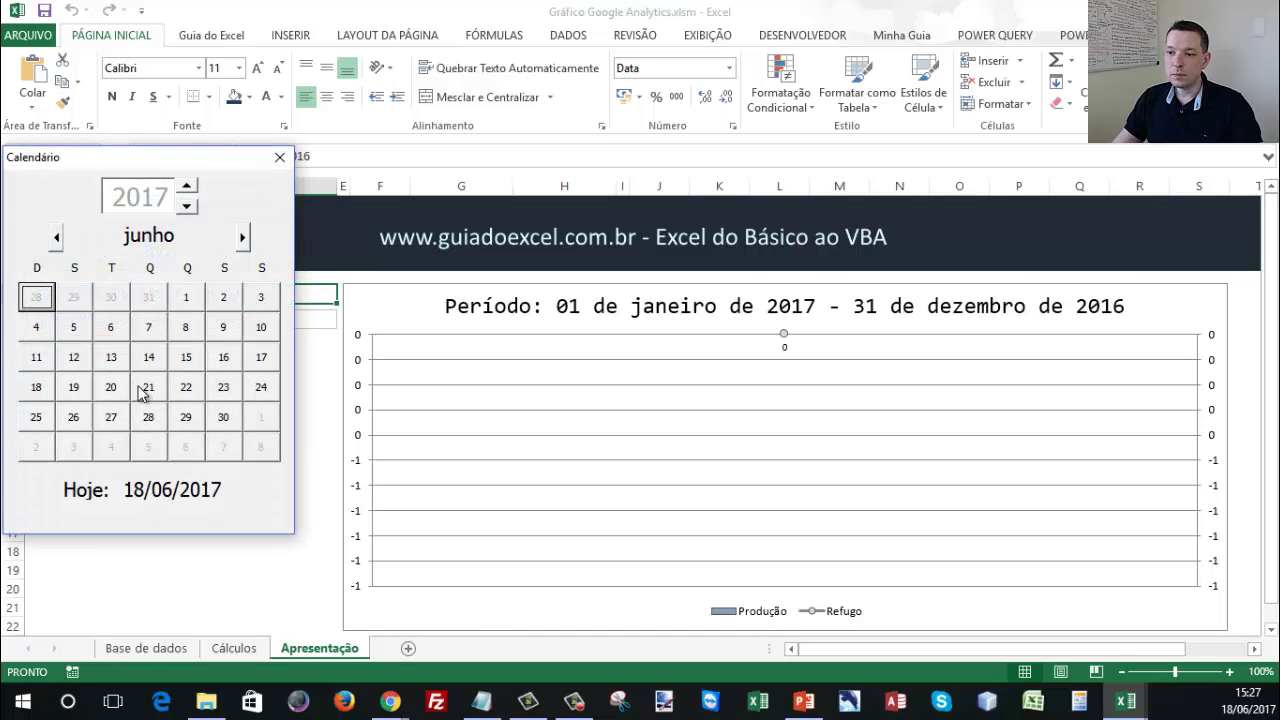
click(111, 357)
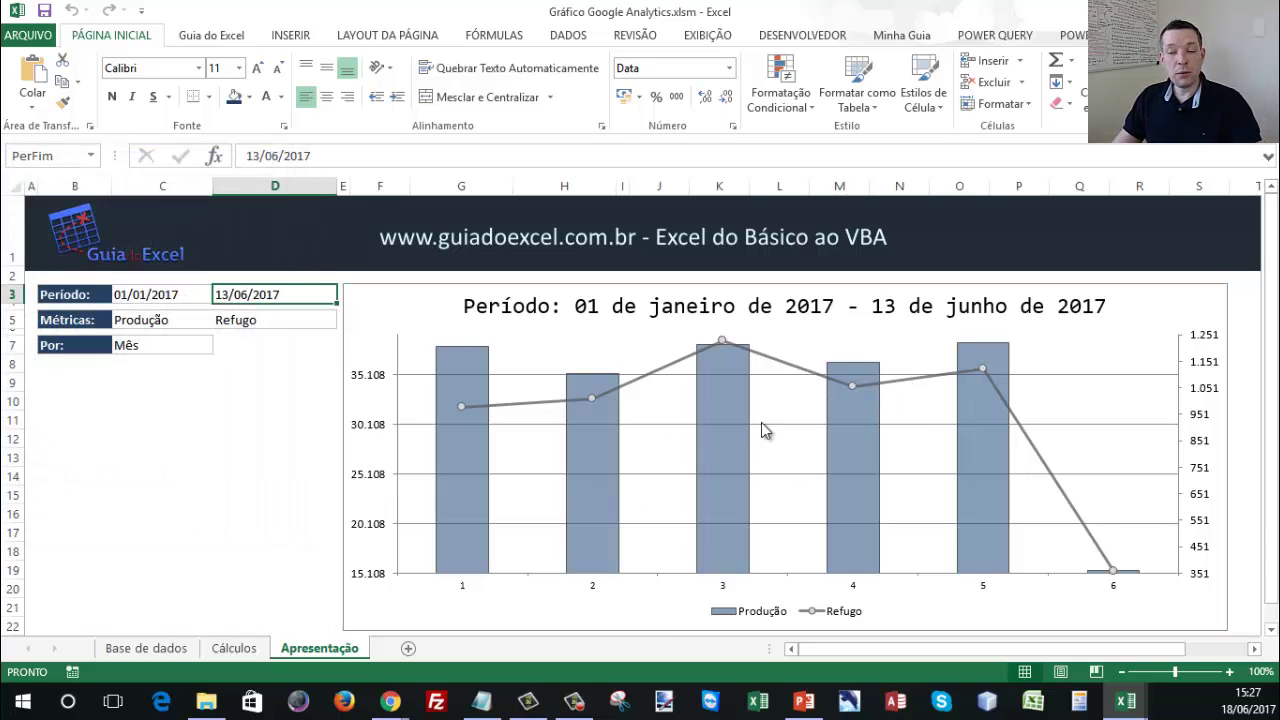
Examine how the chart's column series and line series correspond to the Produção and Refugo metrics.
click(468, 370)
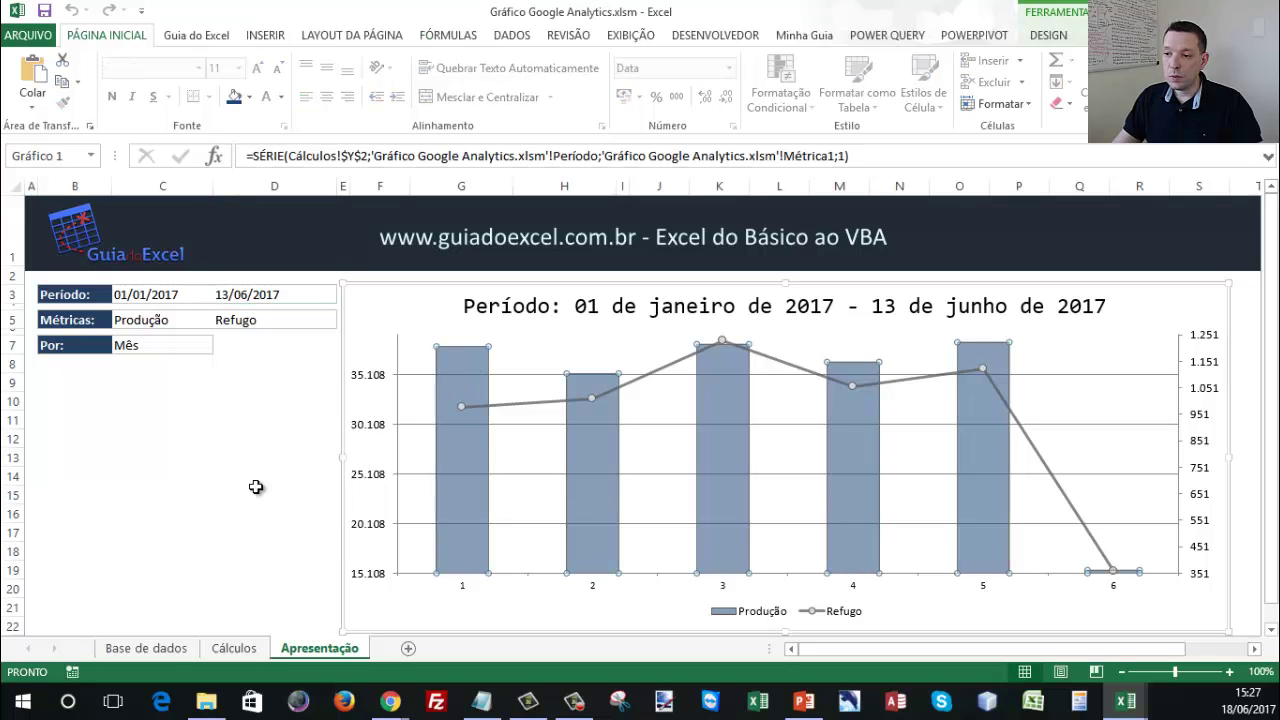
click(272, 441)
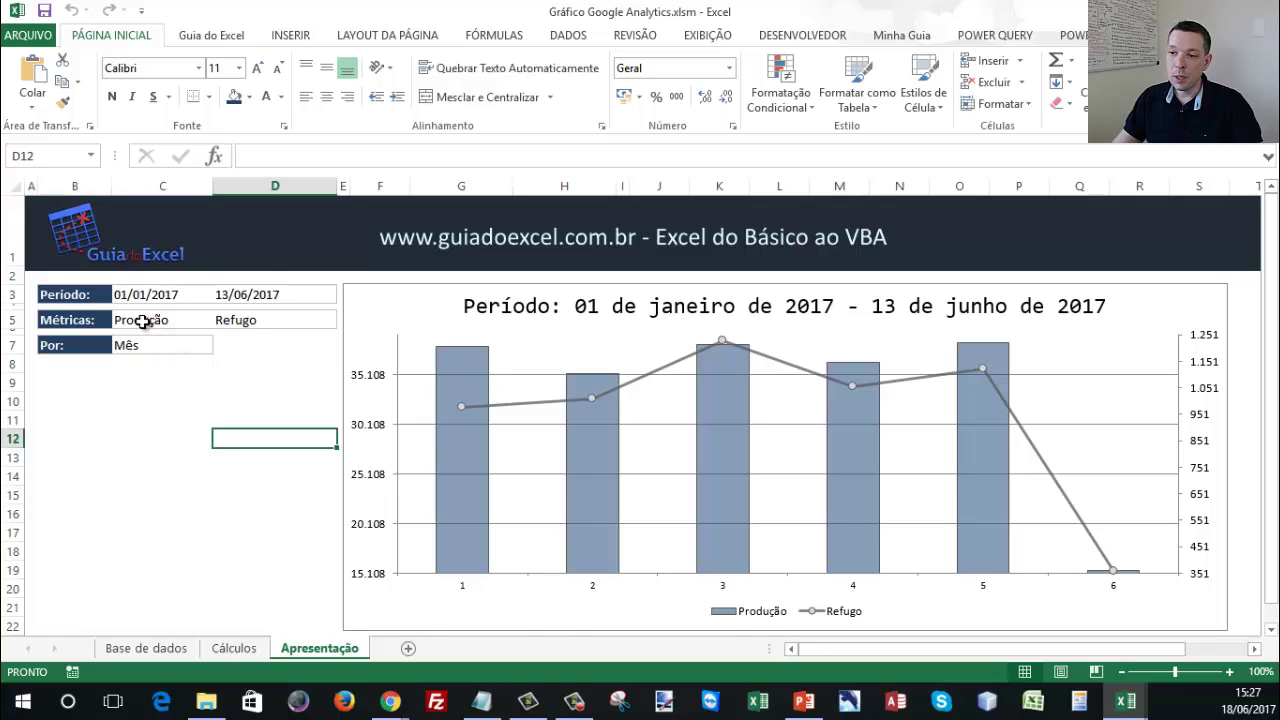
click(226, 332)
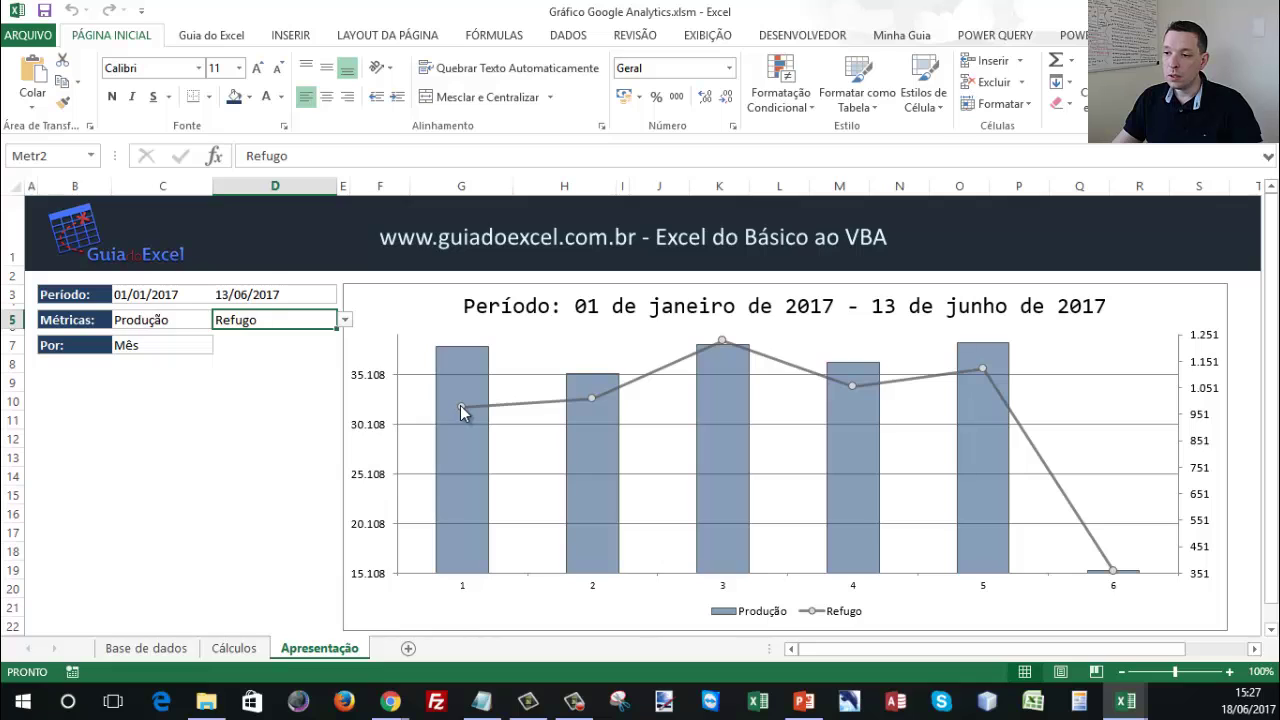
click(590, 400)
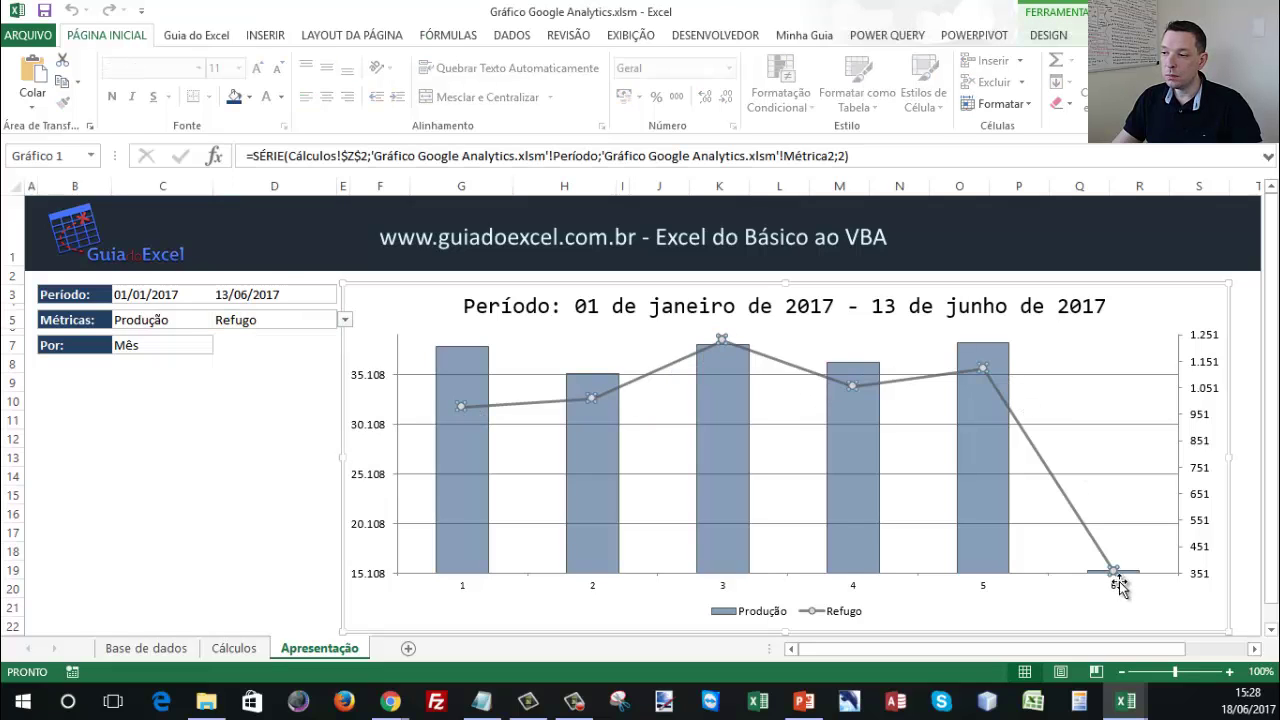
click(272, 401)
Set the chart's first metric to Ajuste and its second metric to Produção.
click(163, 324)
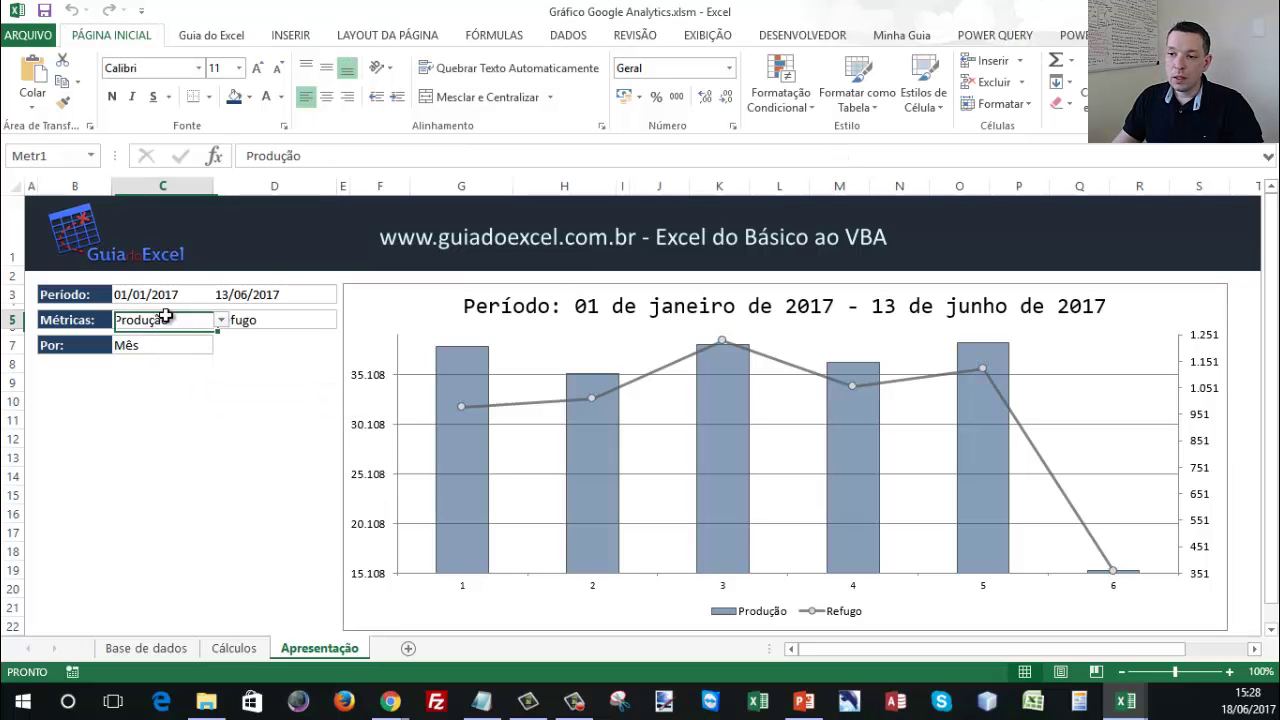
click(224, 320)
click(130, 360)
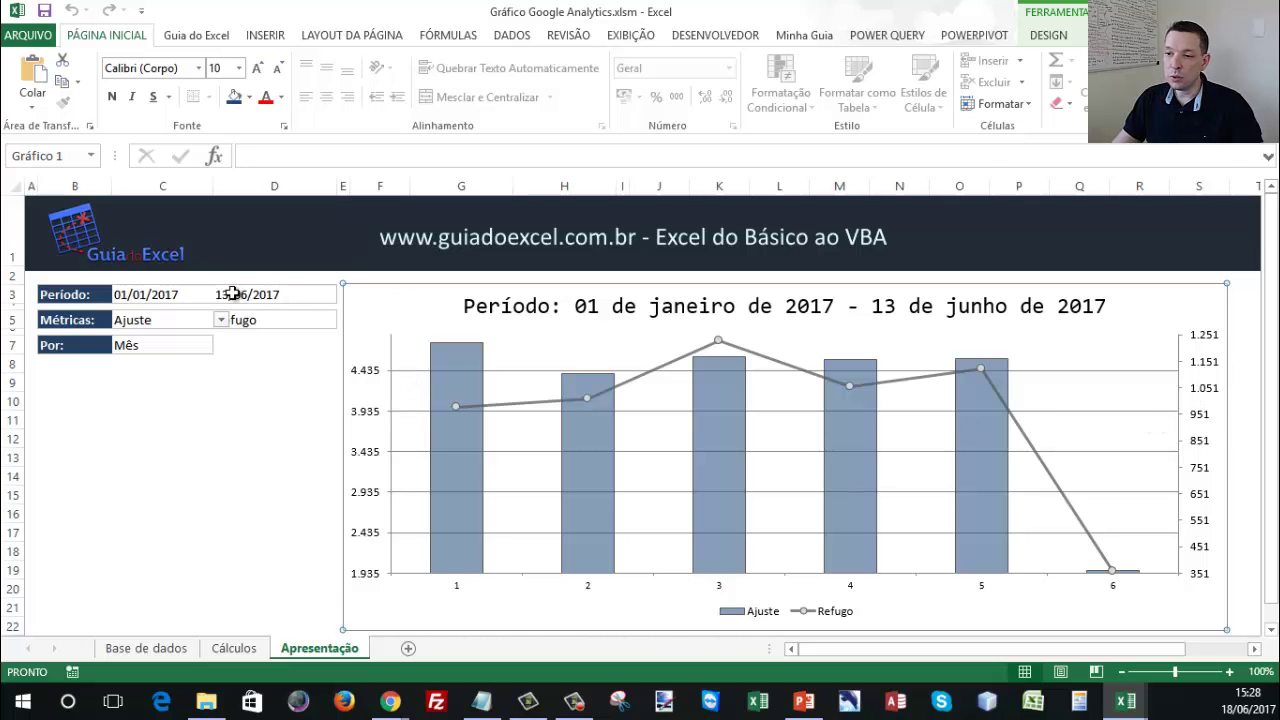
click(258, 318)
click(346, 321)
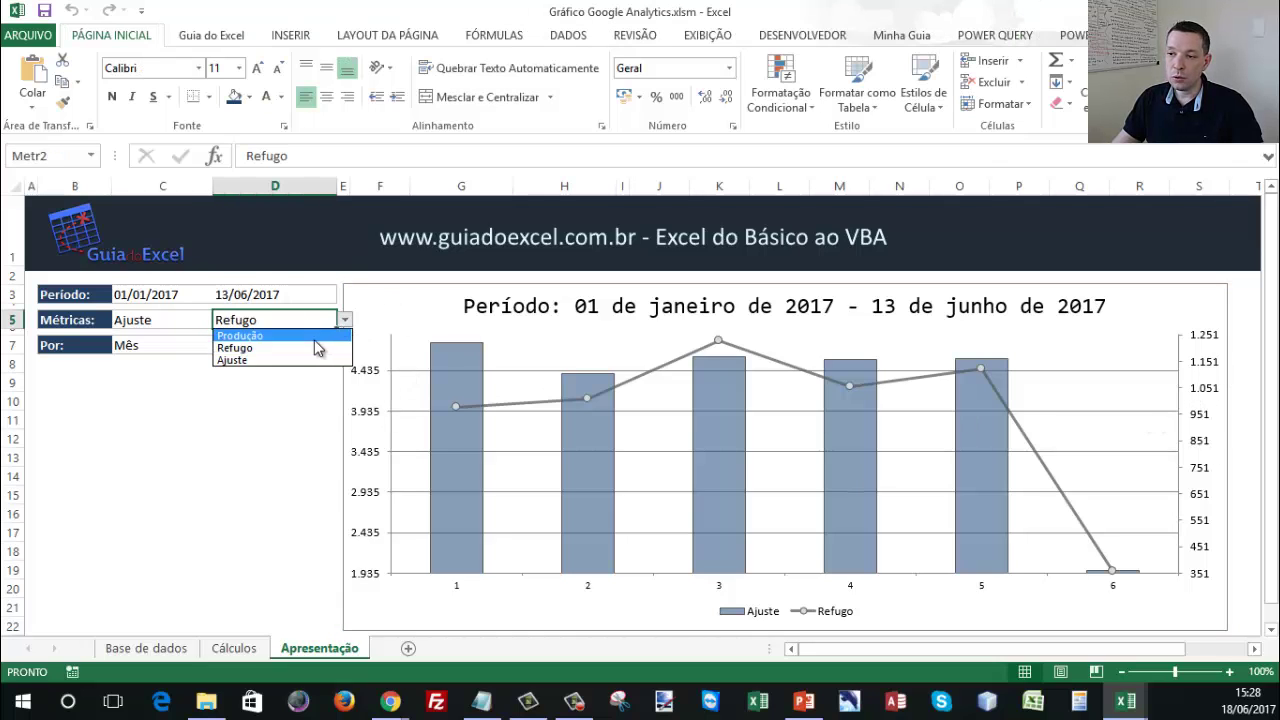
click(318, 345)
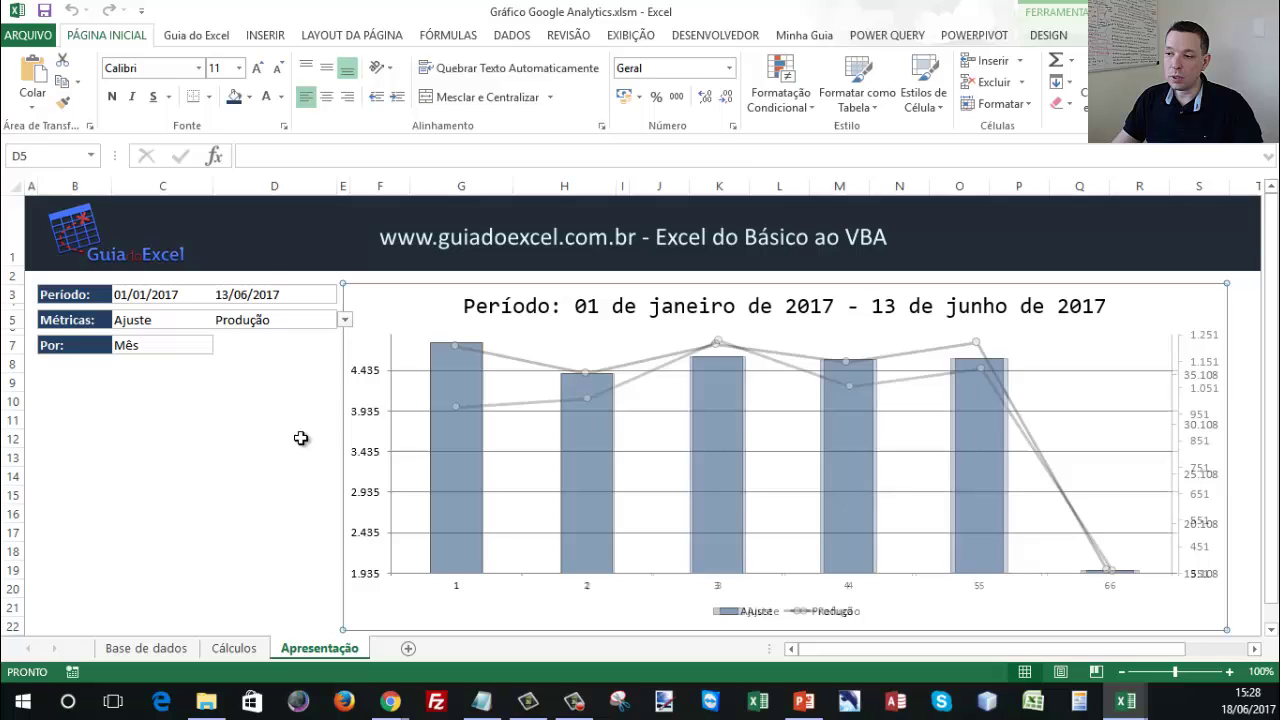
Change the chart's first metric to Refugo.
click(344, 320)
click(150, 320)
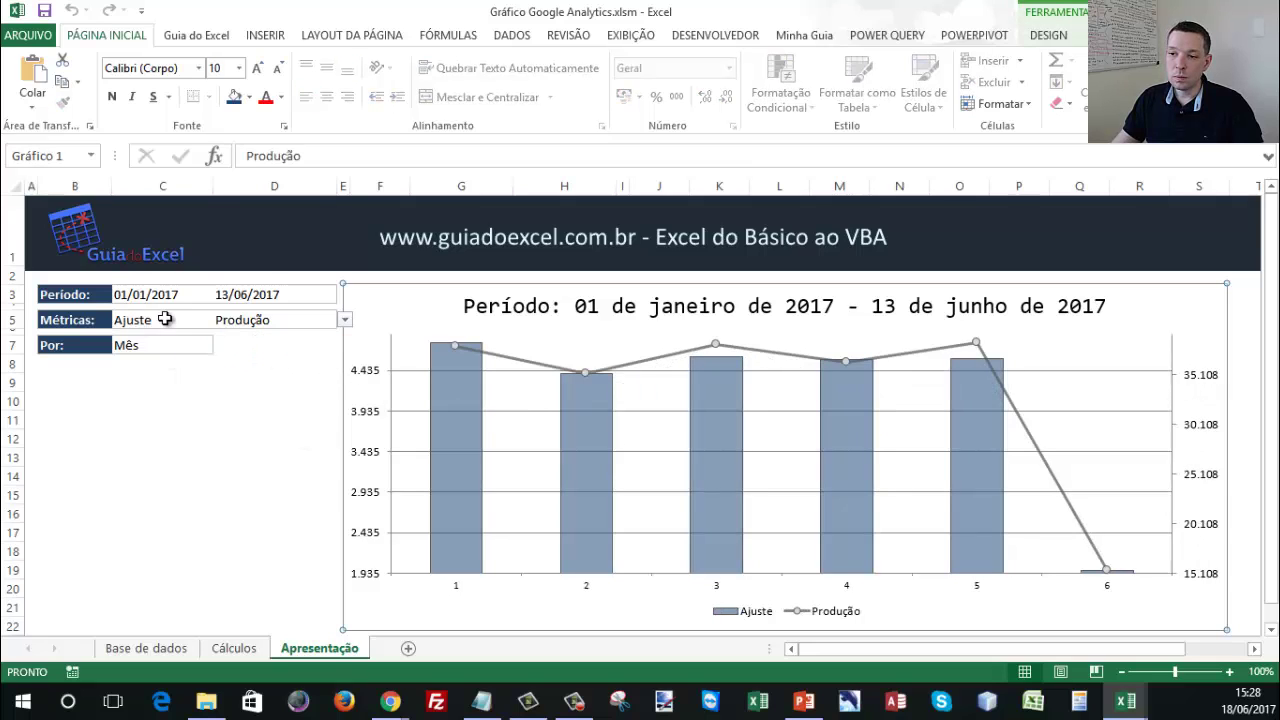
click(221, 320)
click(176, 349)
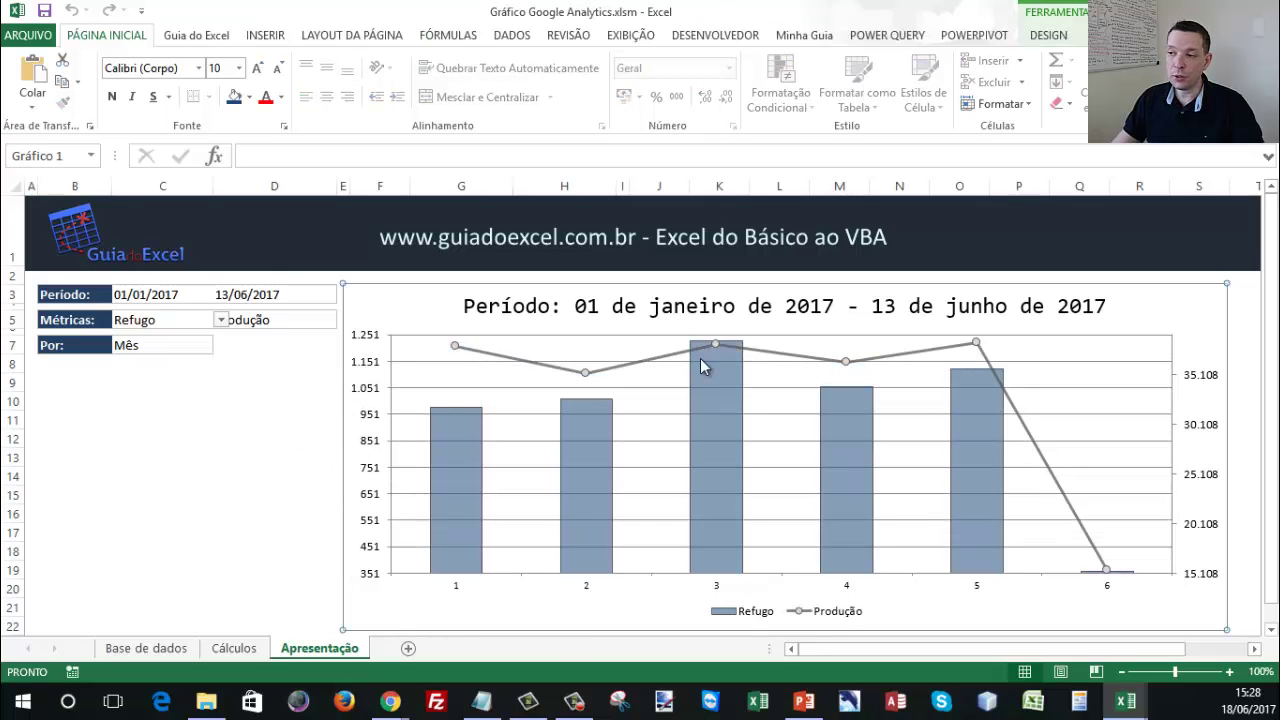
Try grouping the chart by Dia, Semana and Mês in turn.
click(175, 345)
click(221, 345)
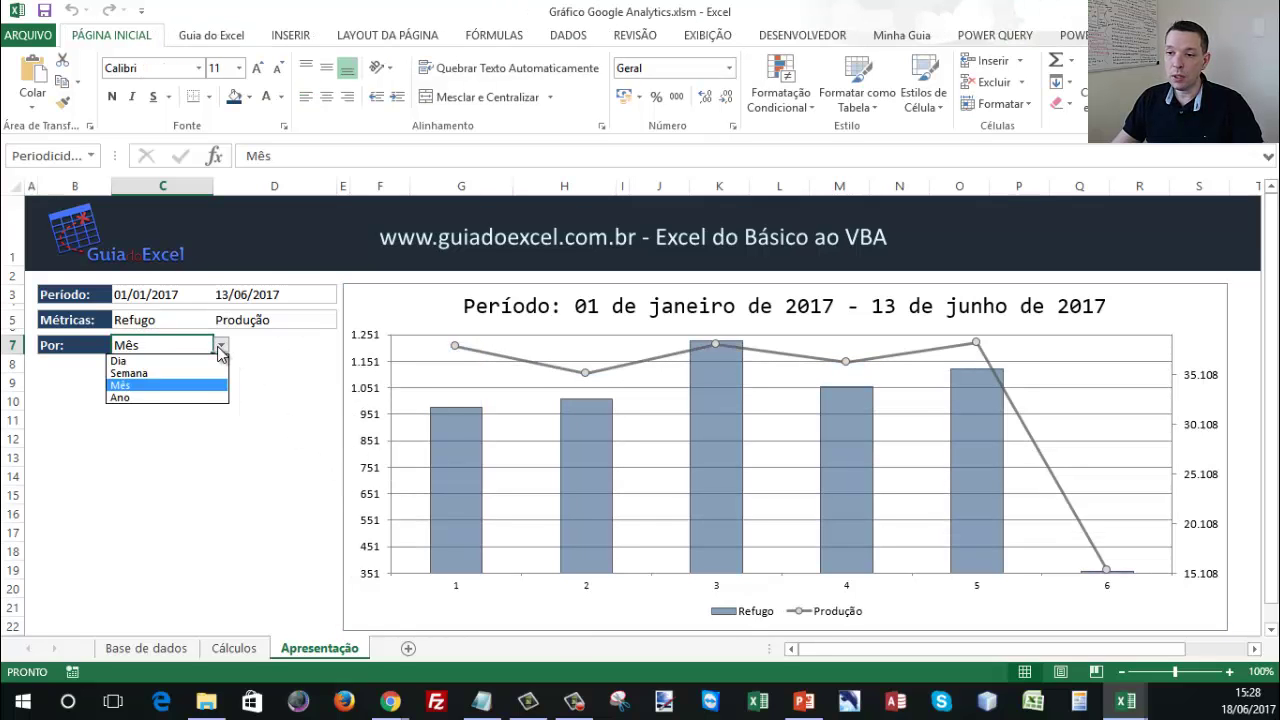
click(196, 361)
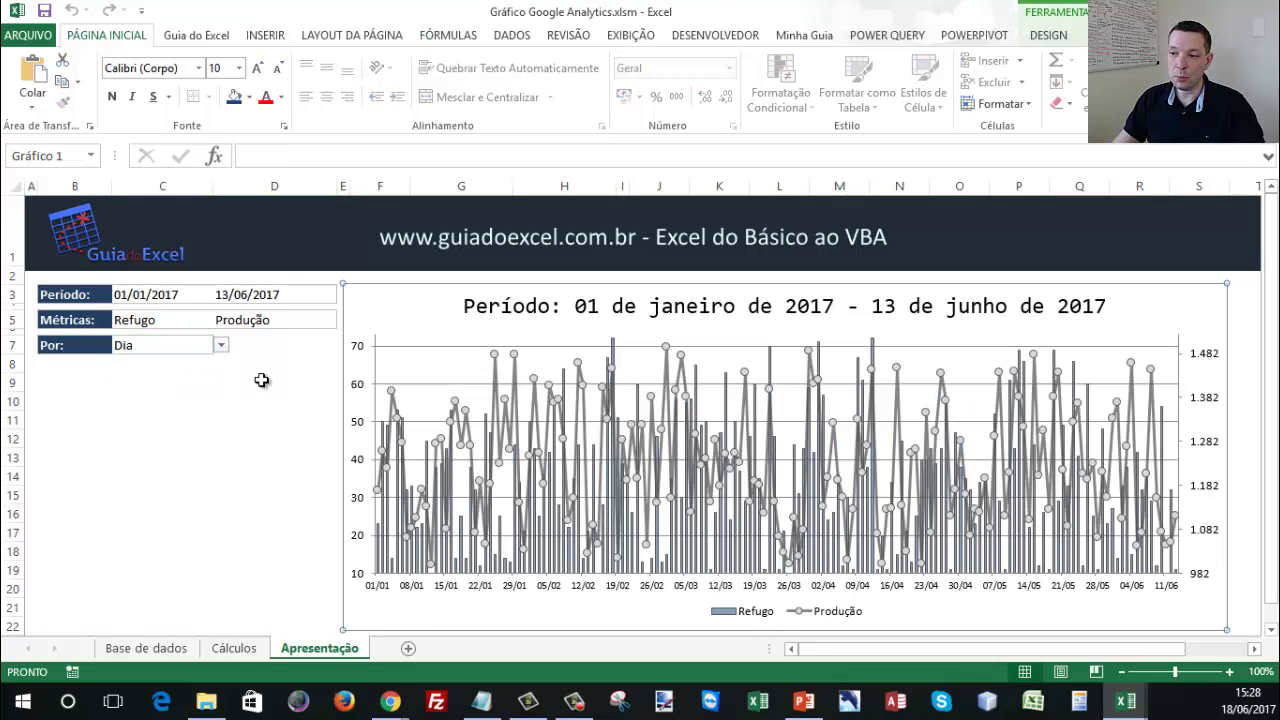
click(226, 345)
click(174, 370)
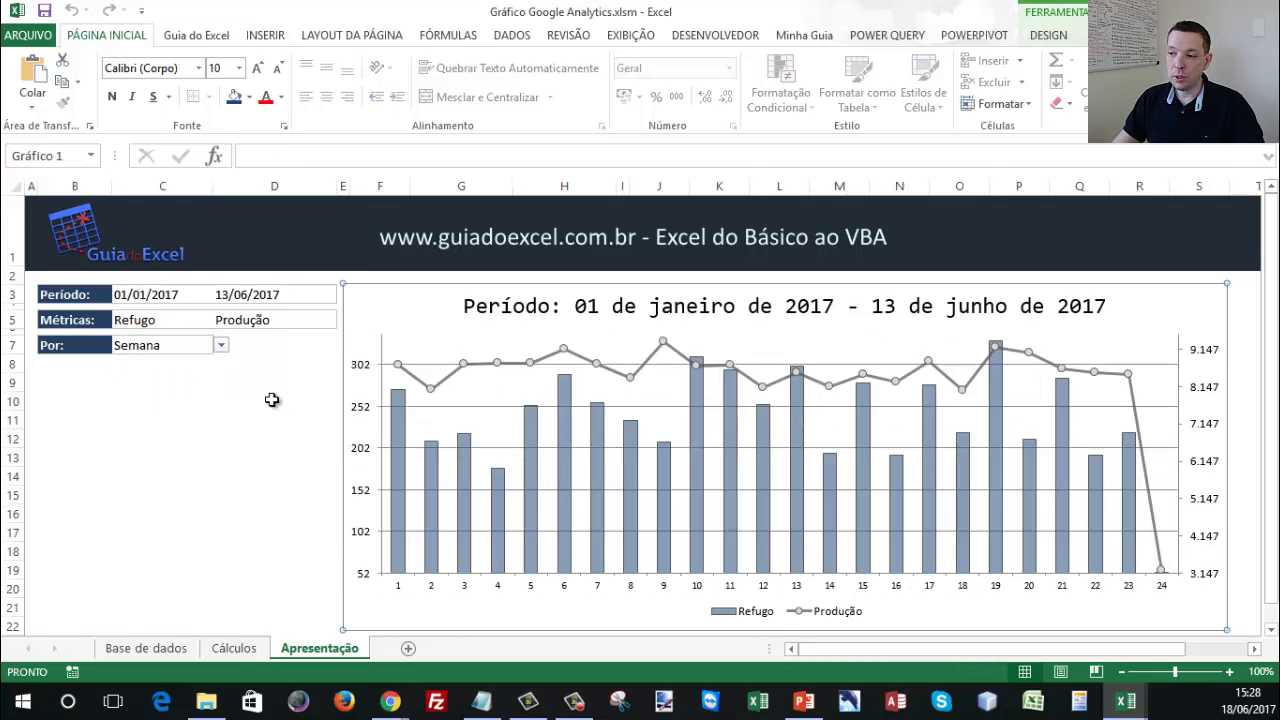
click(221, 345)
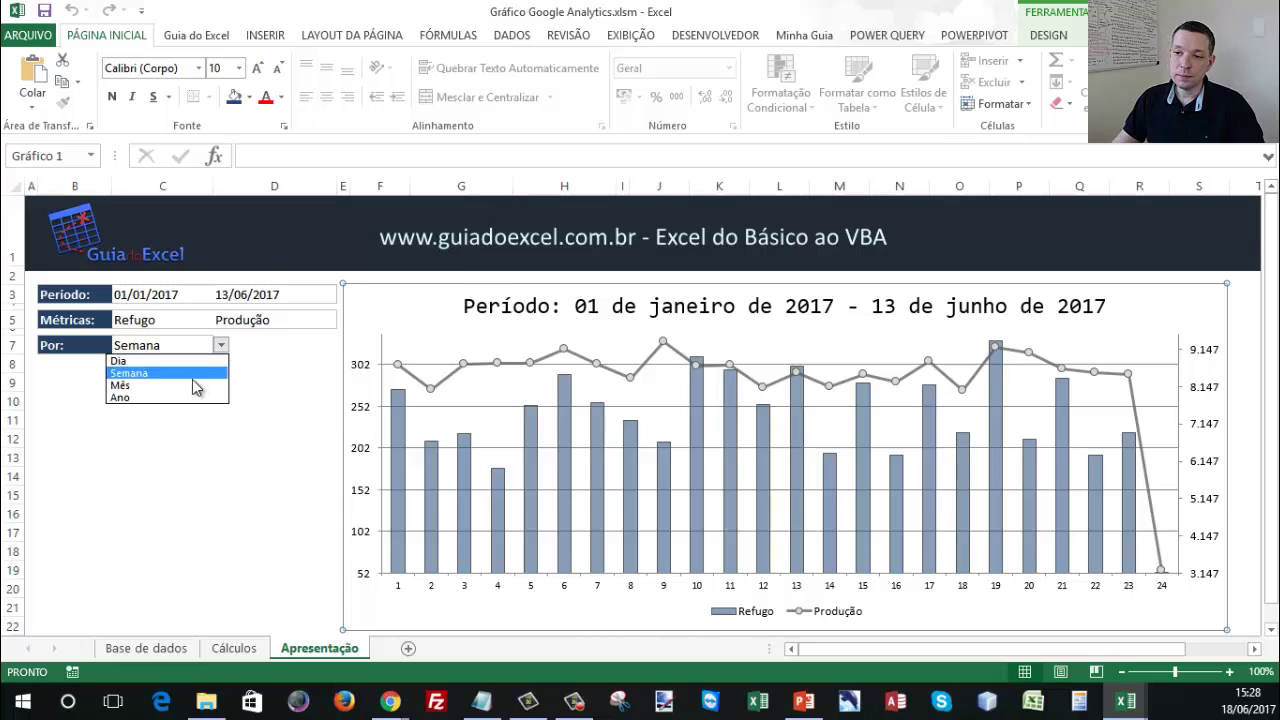
click(180, 381)
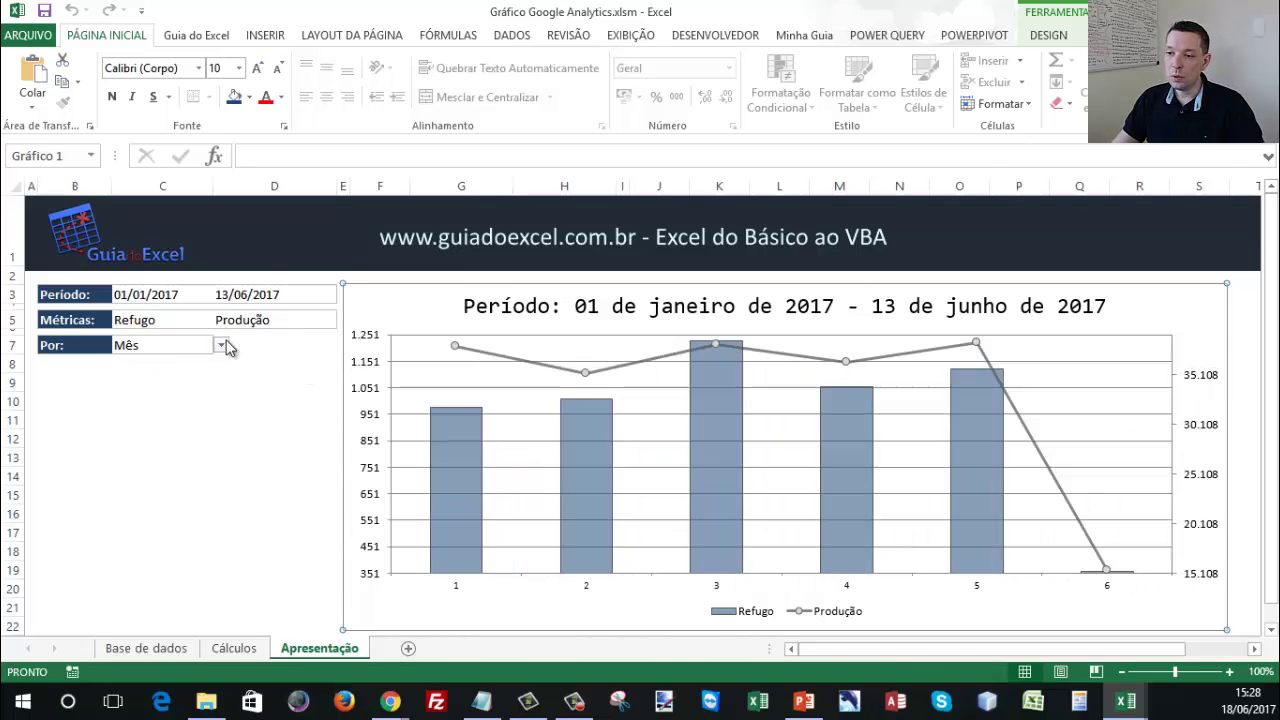
Group the chart data by Ano.
click(222, 346)
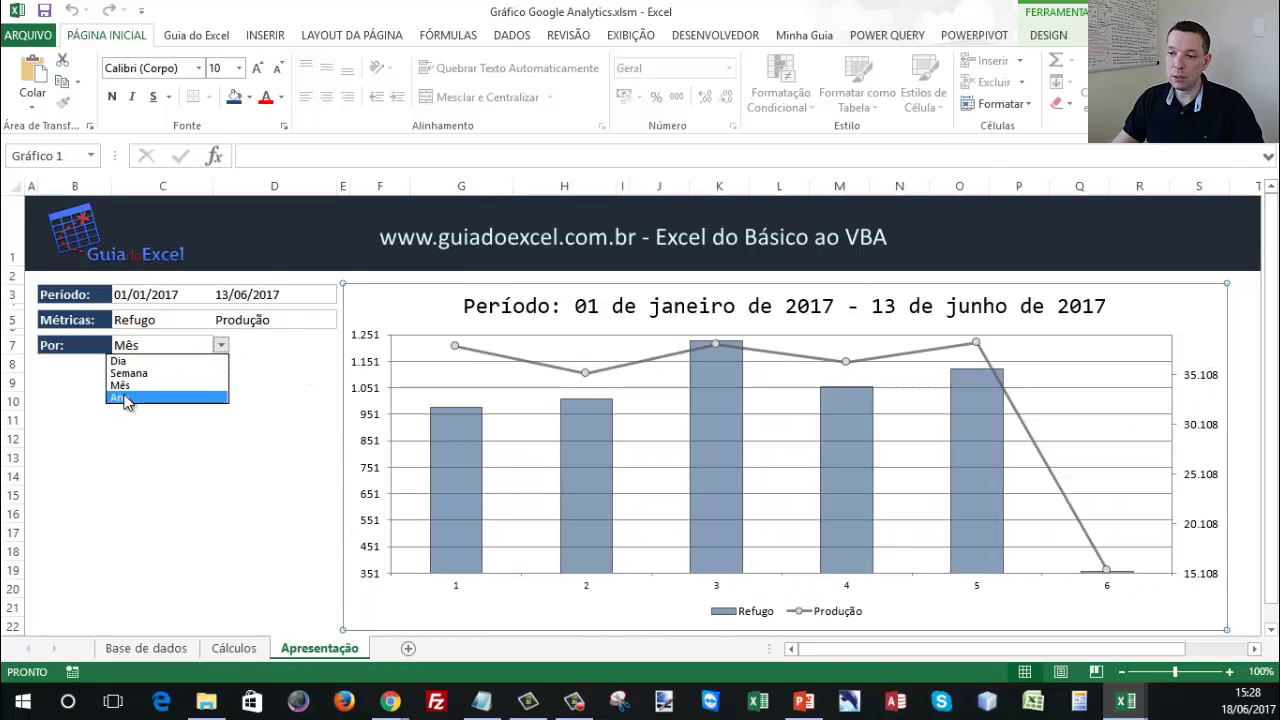
click(176, 395)
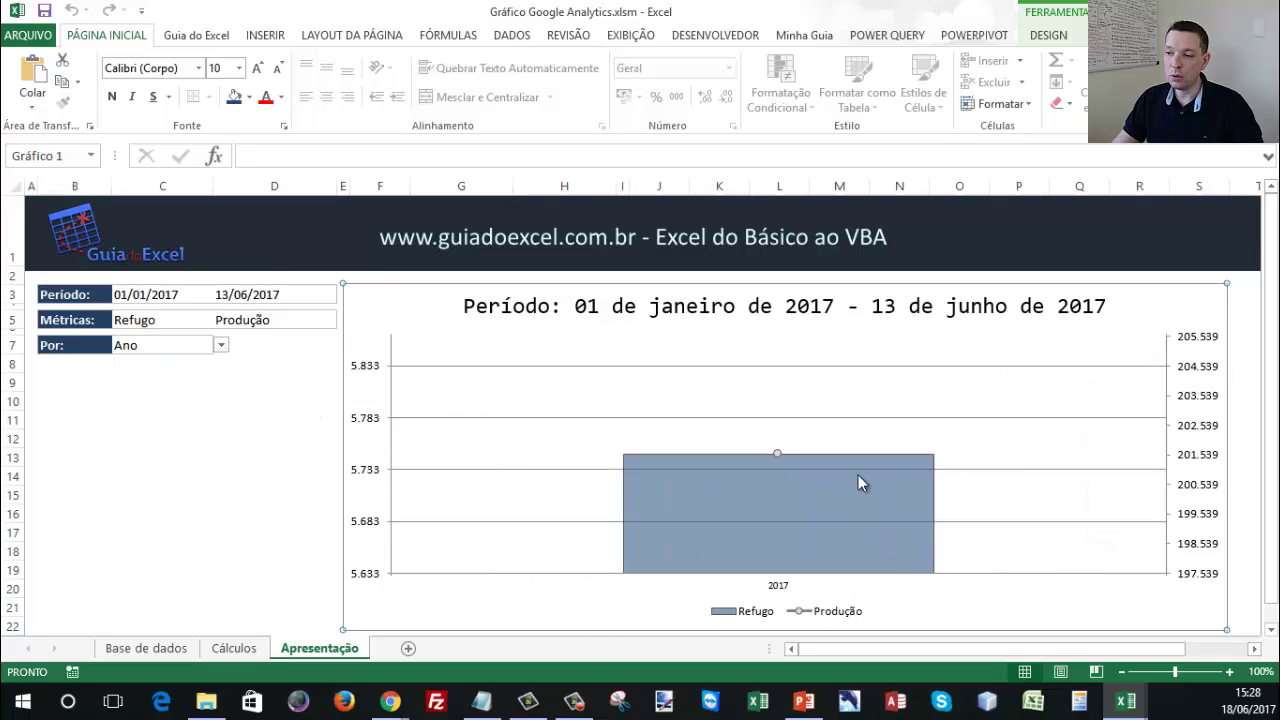
click(262, 418)
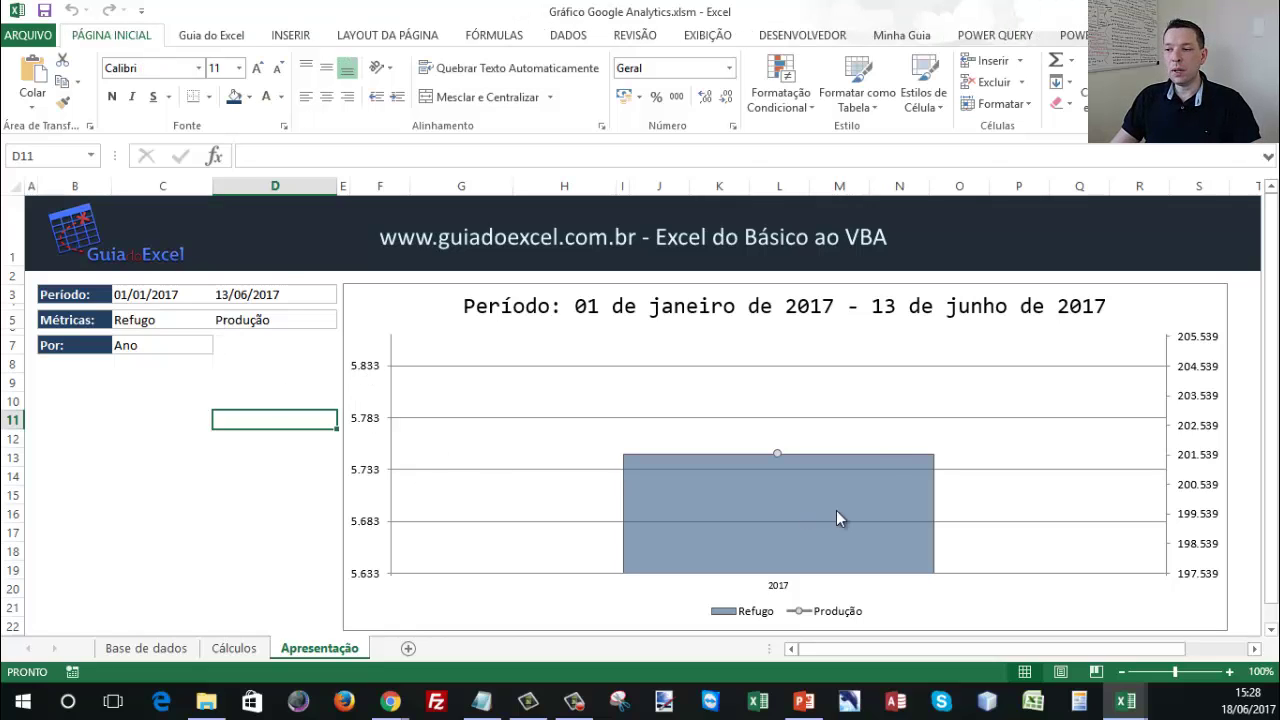
Review the period, metric and grouping selection cells beside the chart on the Apresentação sheet.
click(158, 296)
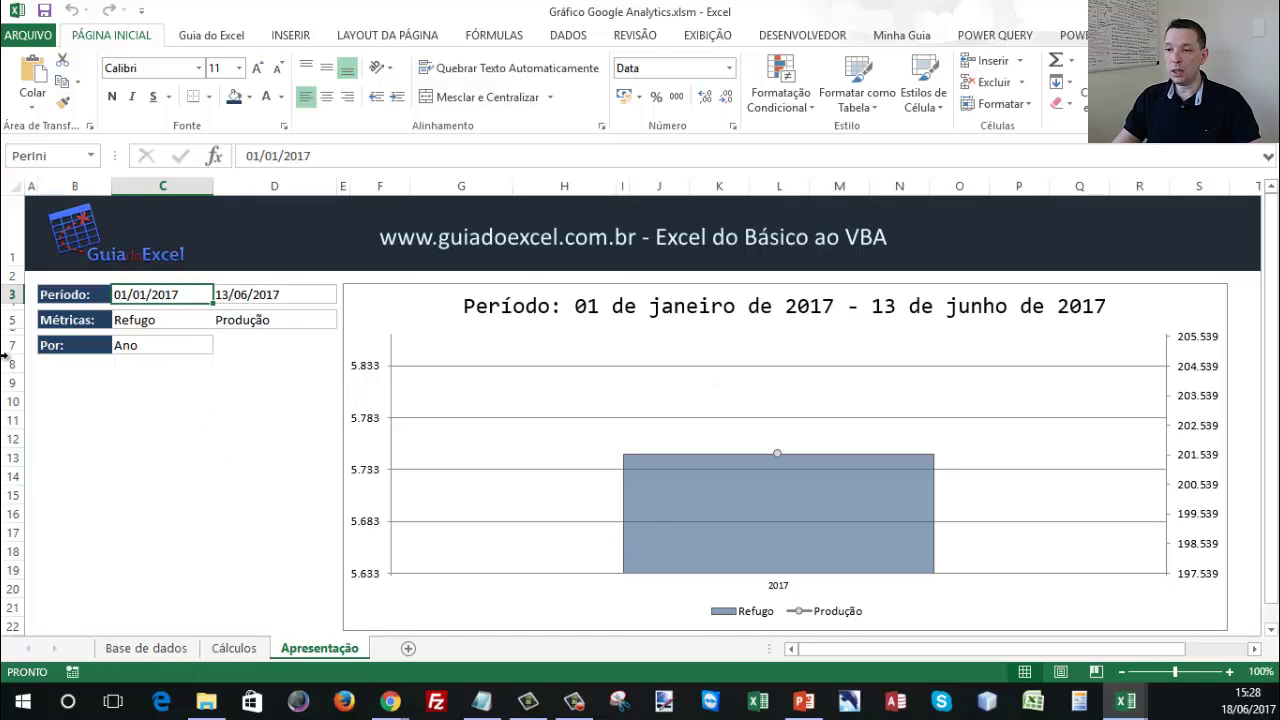
click(143, 318)
click(257, 318)
click(245, 296)
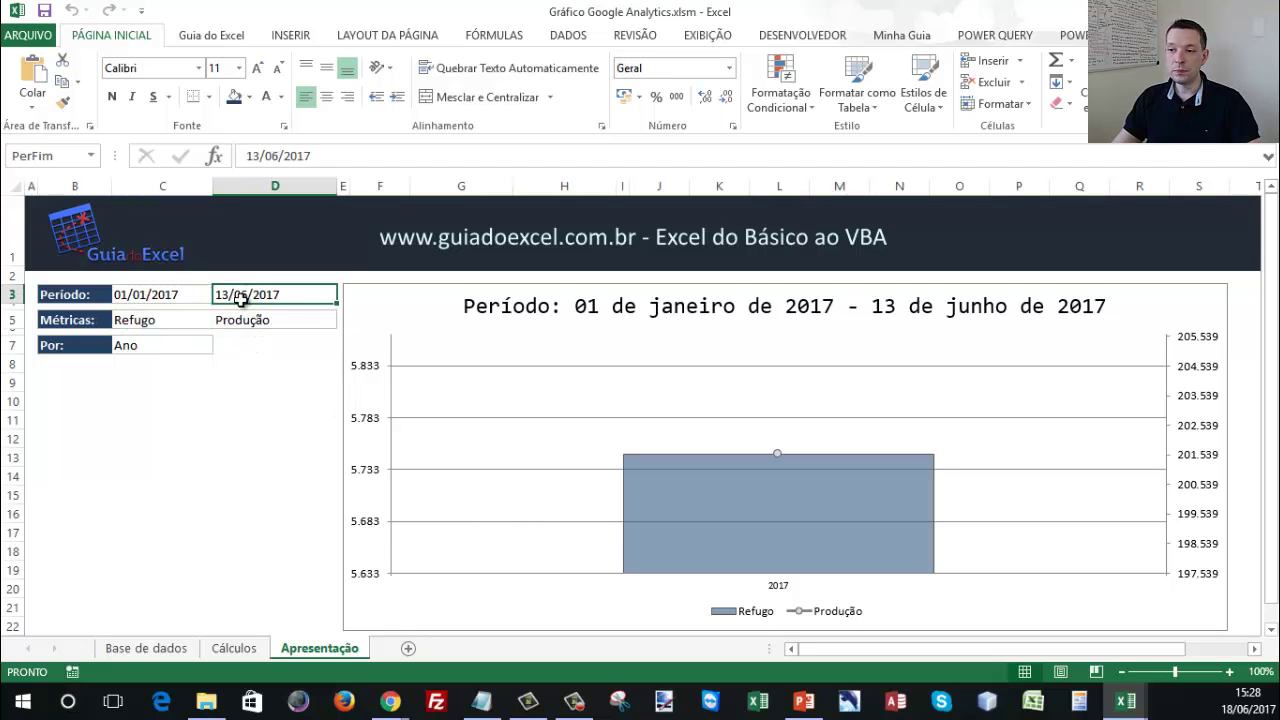
click(190, 345)
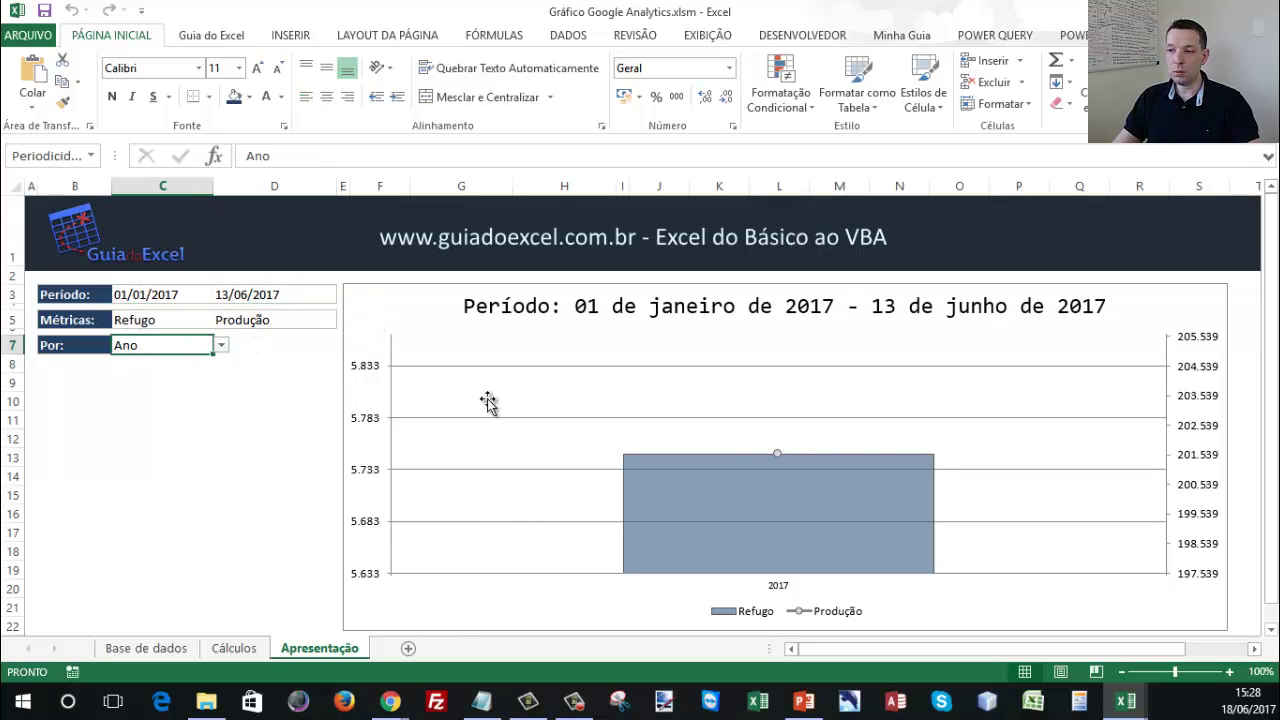
click(198, 437)
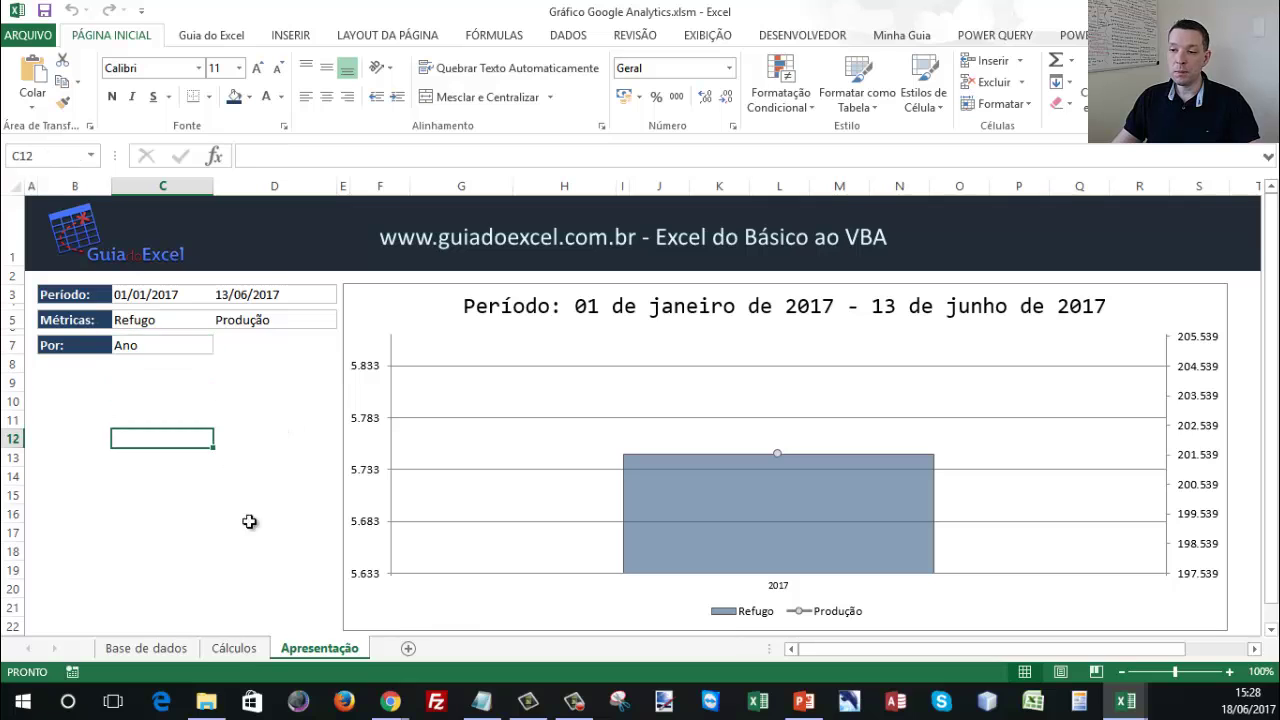
Look over the source table on the Base de dados sheet and go to the start of the Cálculos sheet.
click(160, 648)
drag(52, 199, 330, 505)
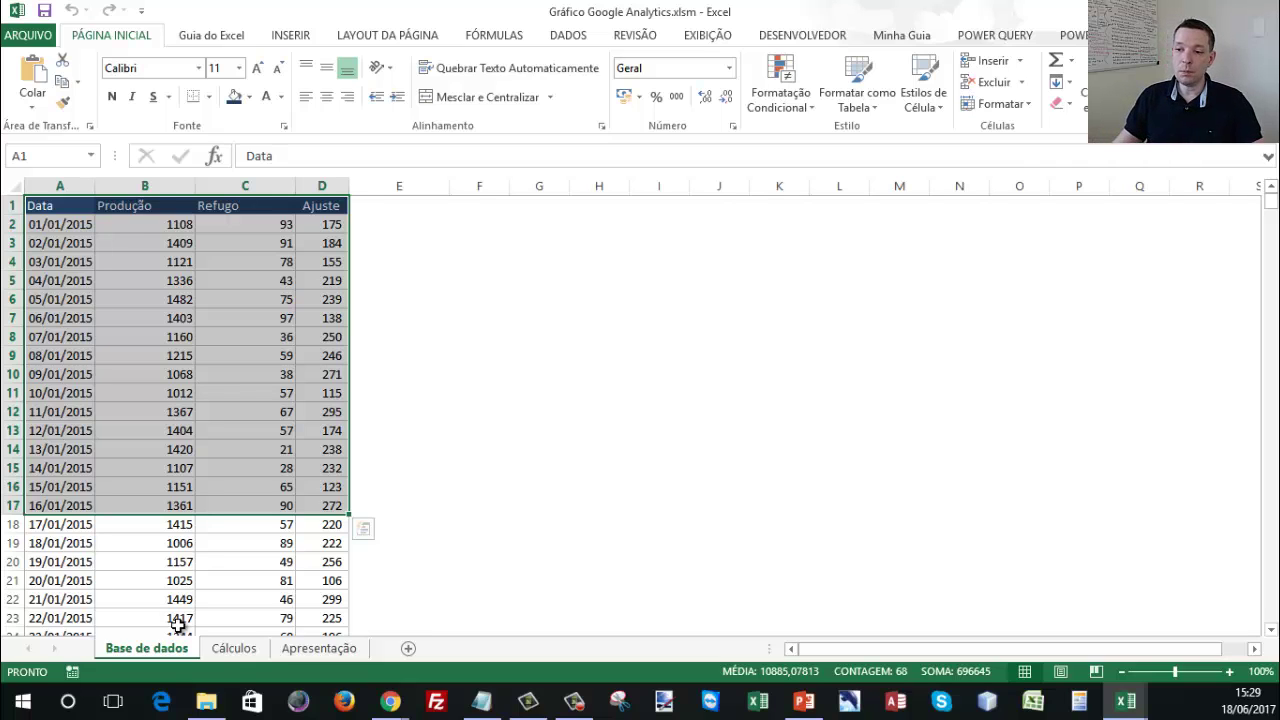
click(230, 654)
click(334, 367)
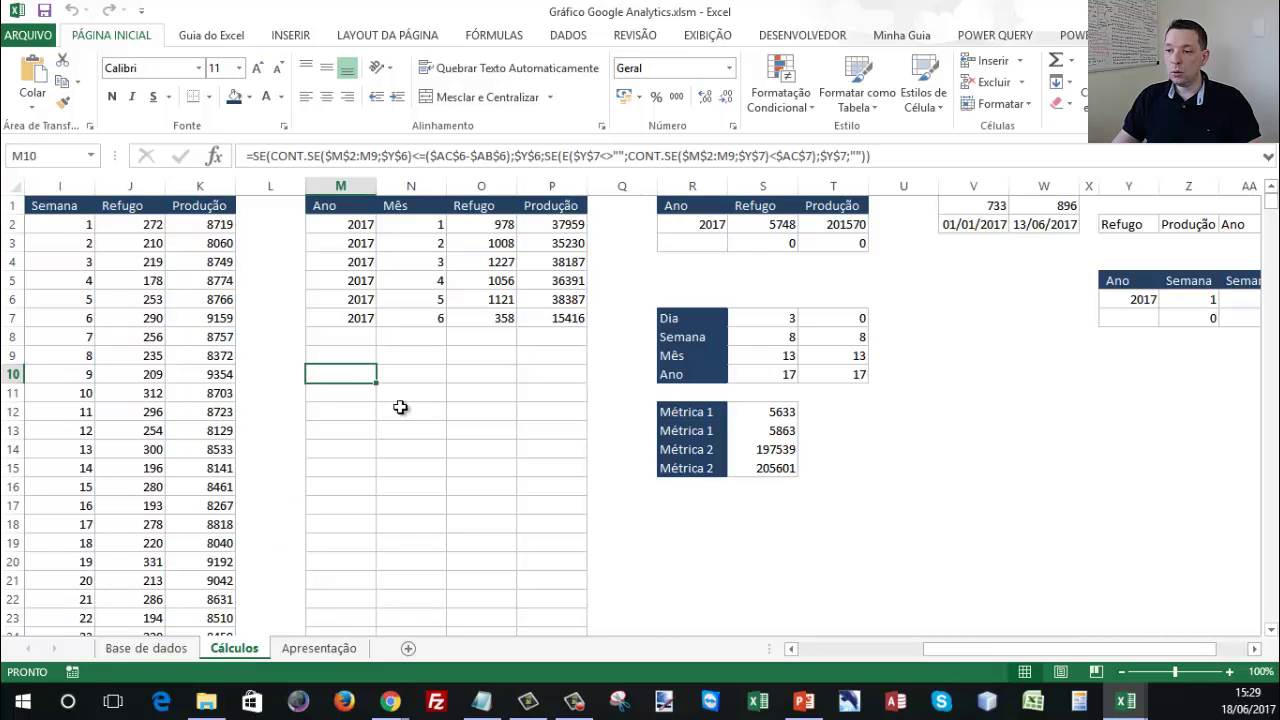
key(ctrl+Home)
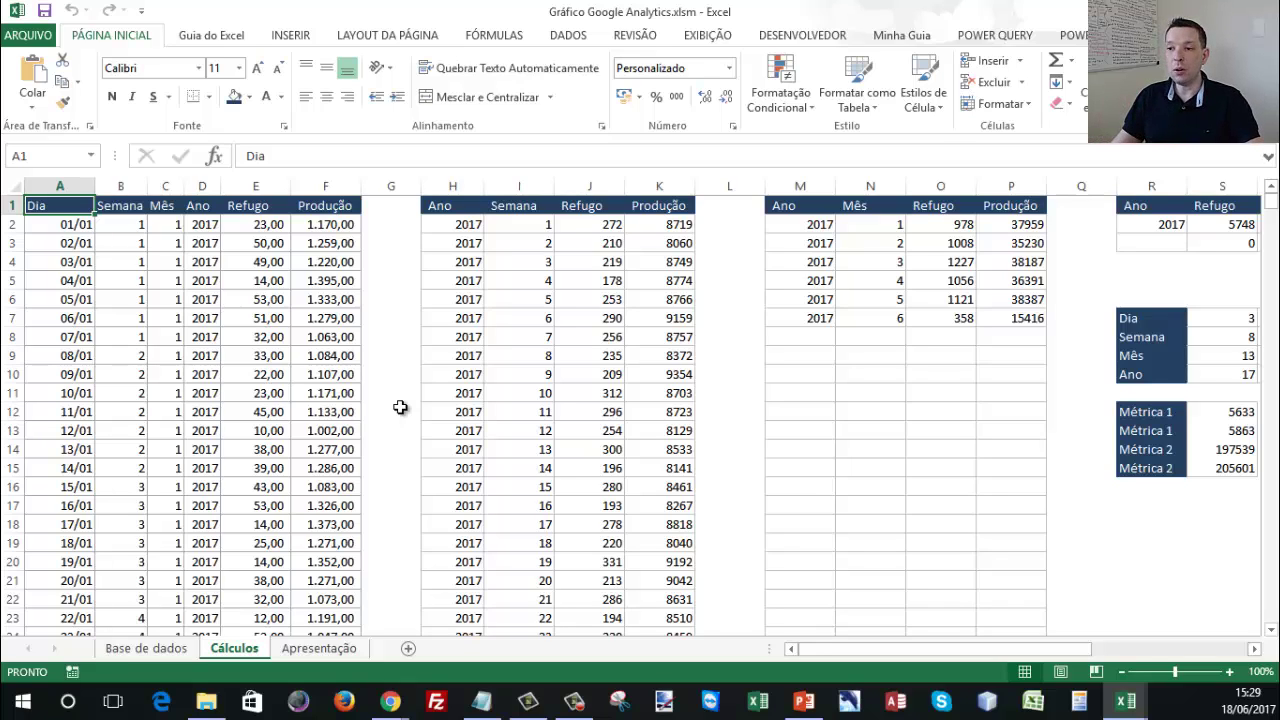
Examine the daily table on the Cálculos sheet, including its Dia and Semana formulas and the two metric columns with their linked headers.
click(62, 228)
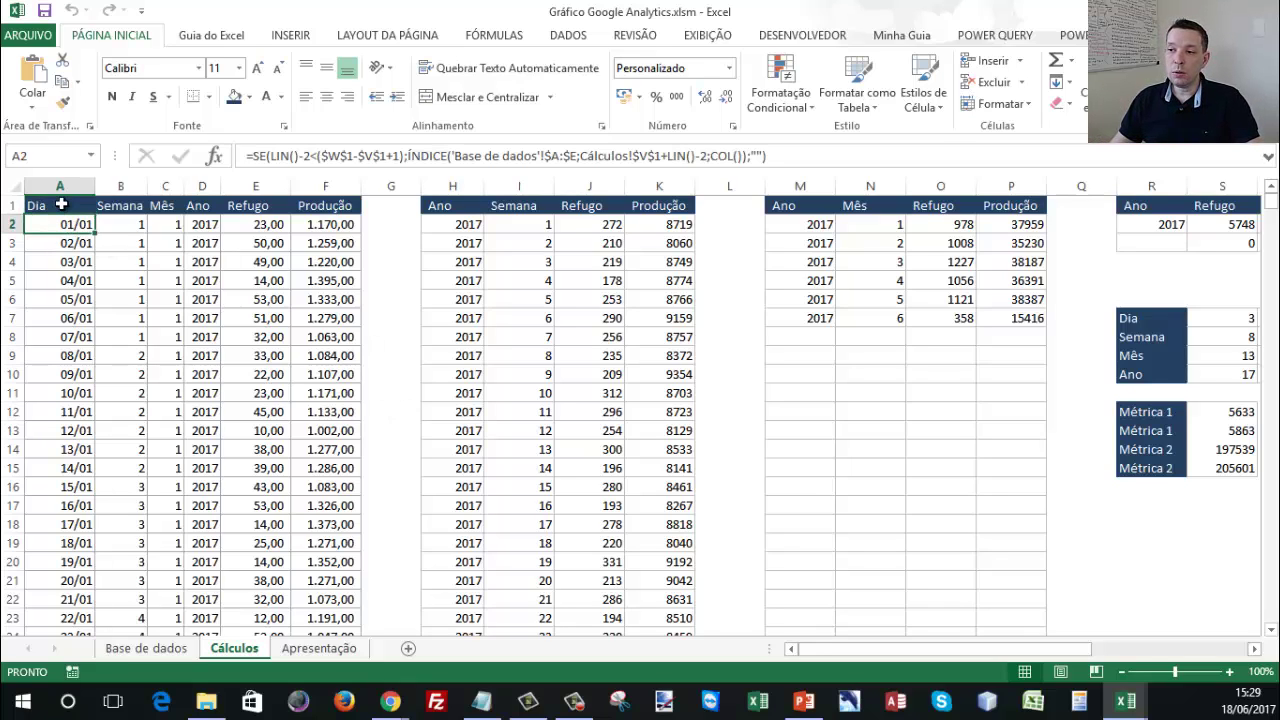
mouse_move(59, 206)
mouse_down()
mouse_move(234, 203)
mouse_move(333, 280)
mouse_move(336, 526)
mouse_move(322, 596)
mouse_move(330, 282)
mouse_move(338, 509)
mouse_up()
drag(338, 541, 338, 541)
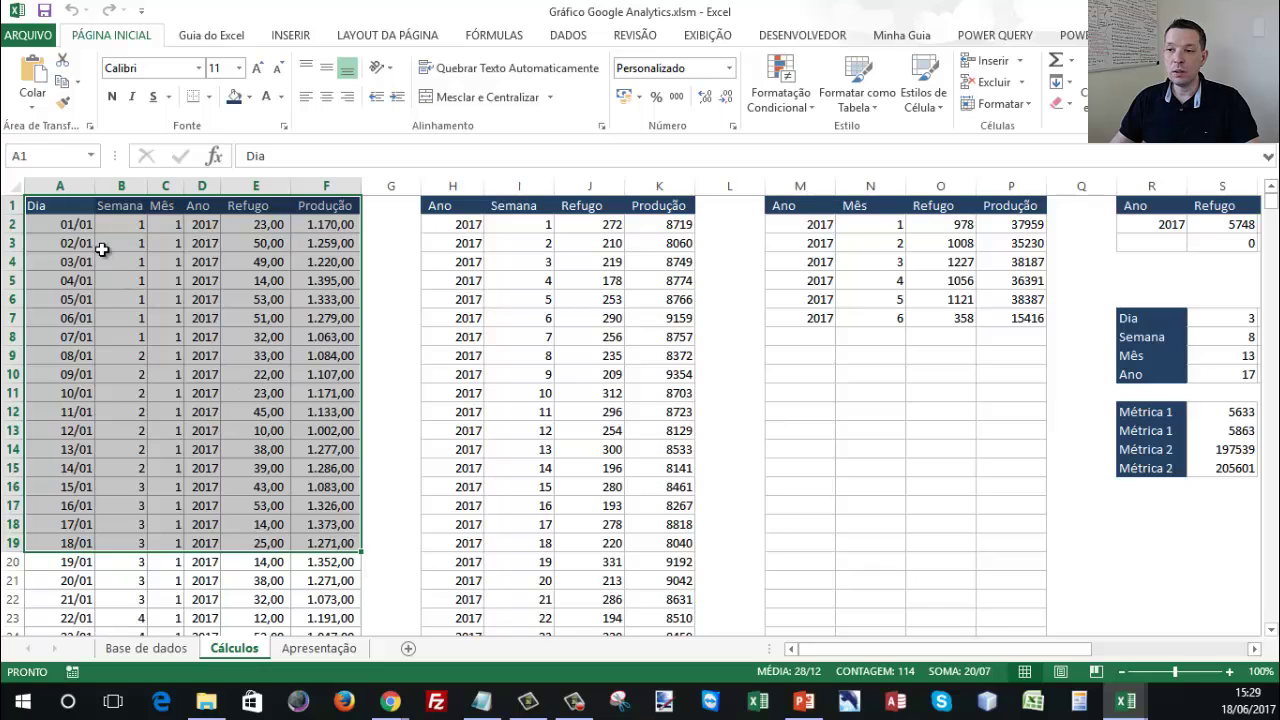
click(65, 226)
drag(110, 245, 130, 318)
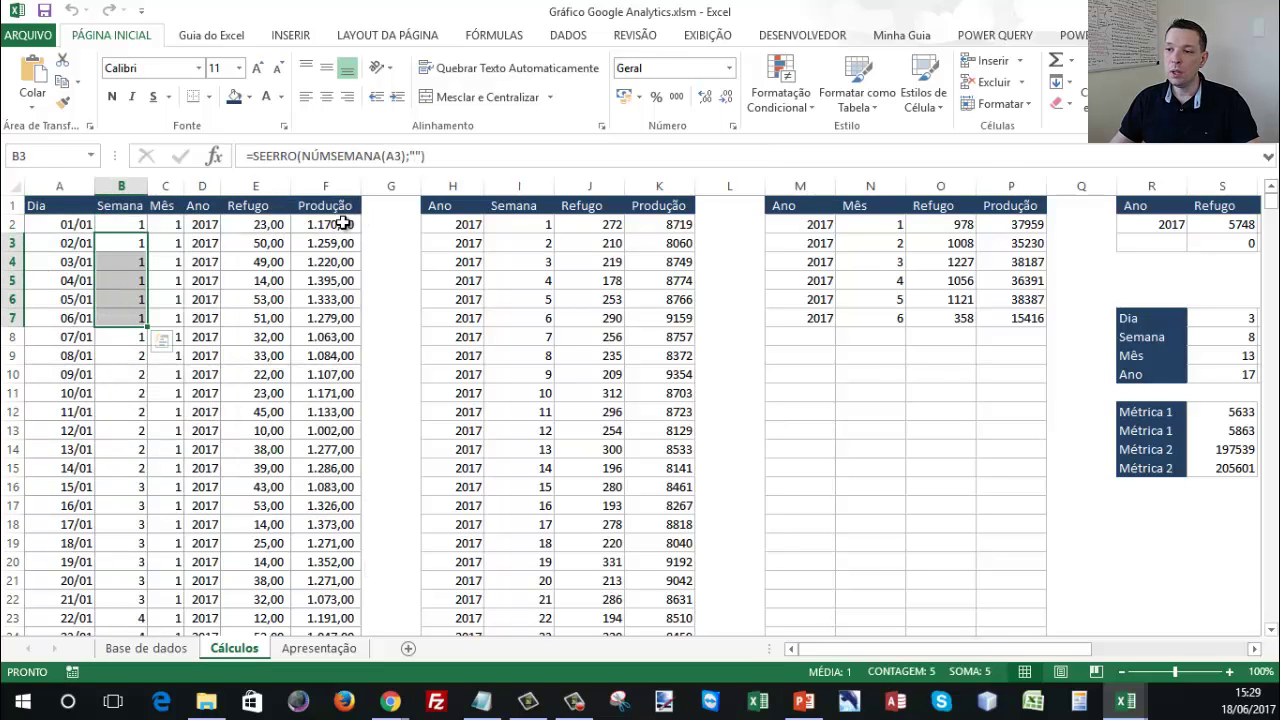
drag(338, 224, 261, 430)
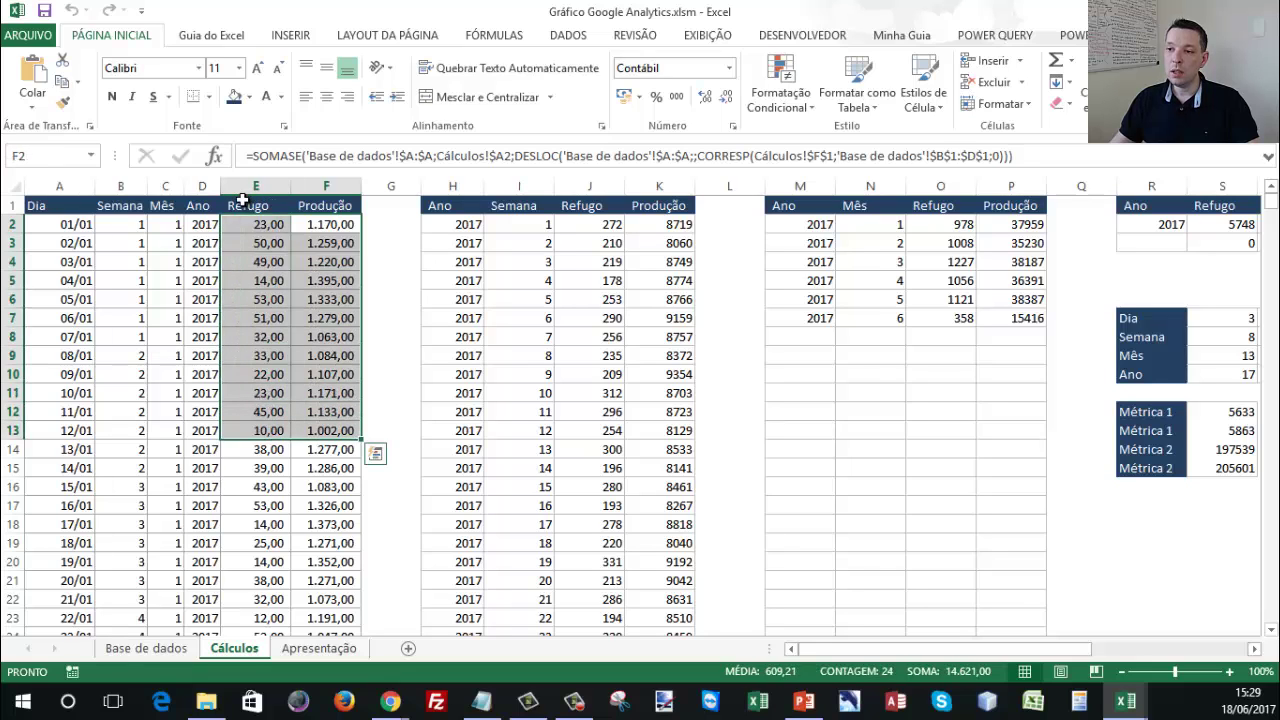
click(242, 205)
click(317, 188)
click(310, 205)
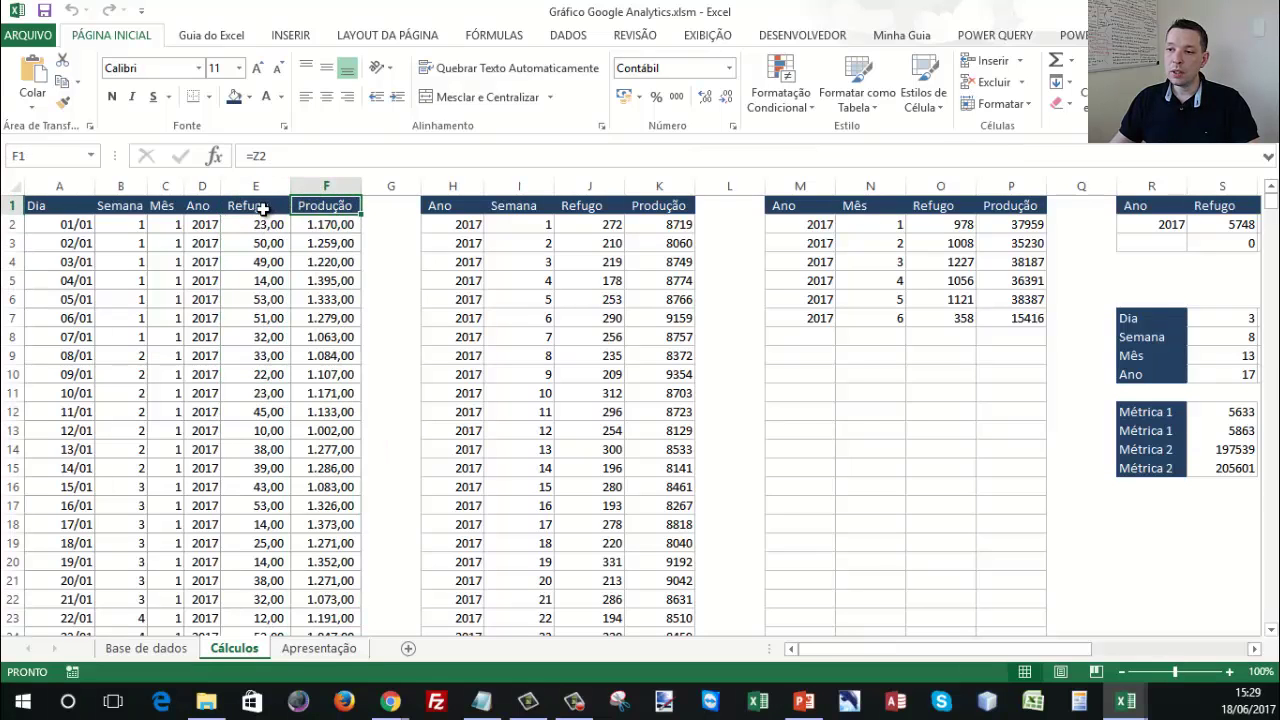
click(263, 210)
click(312, 210)
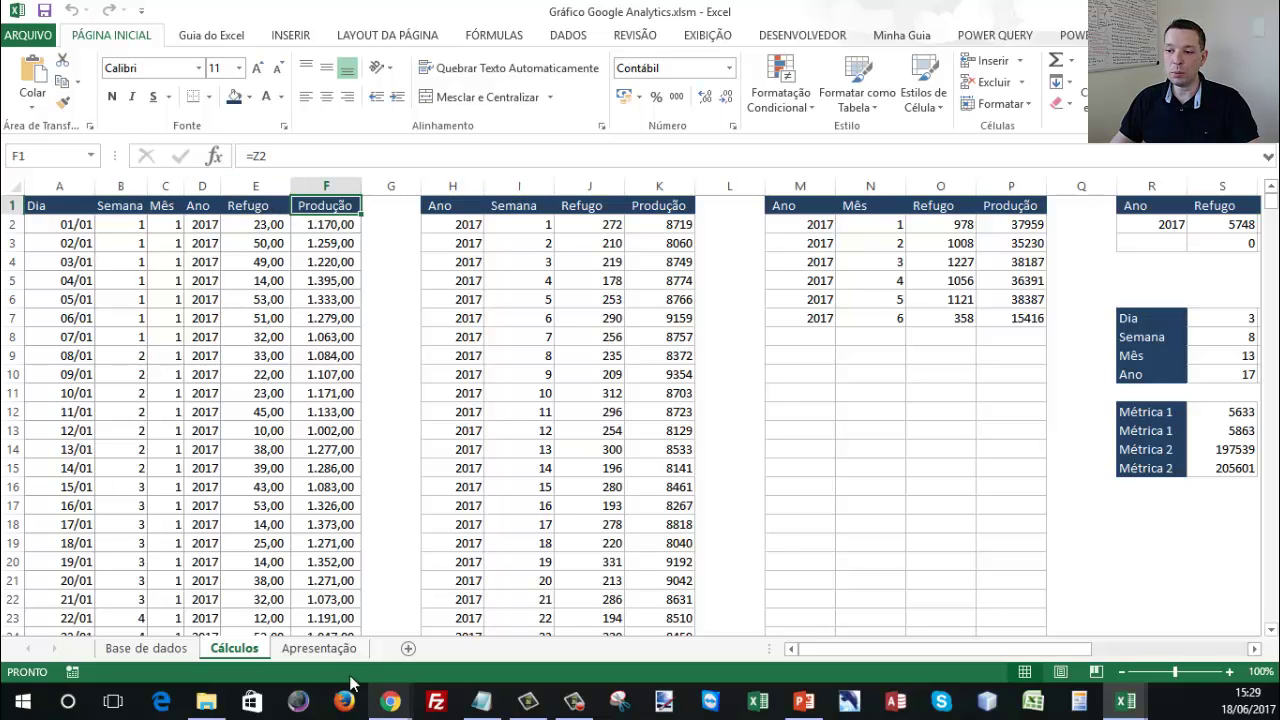
Set the chart's second metric to Ajuste on the Apresentação sheet.
click(325, 648)
click(161, 318)
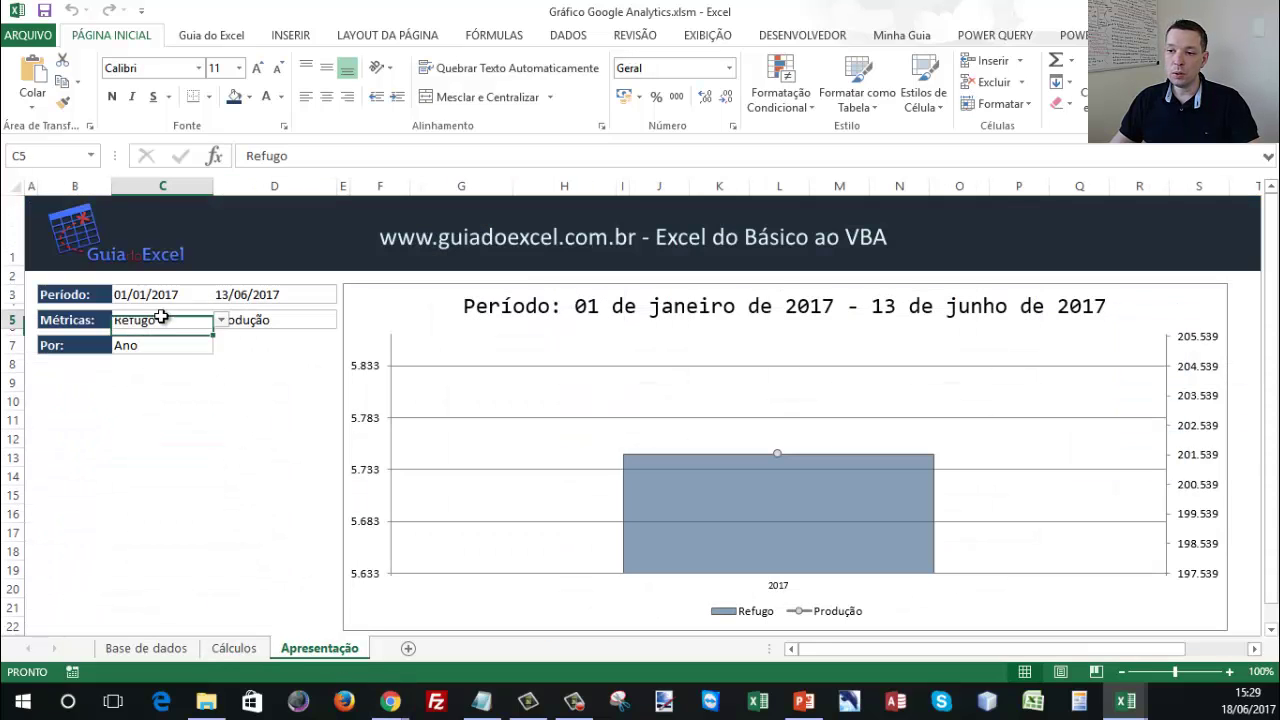
click(250, 319)
click(344, 320)
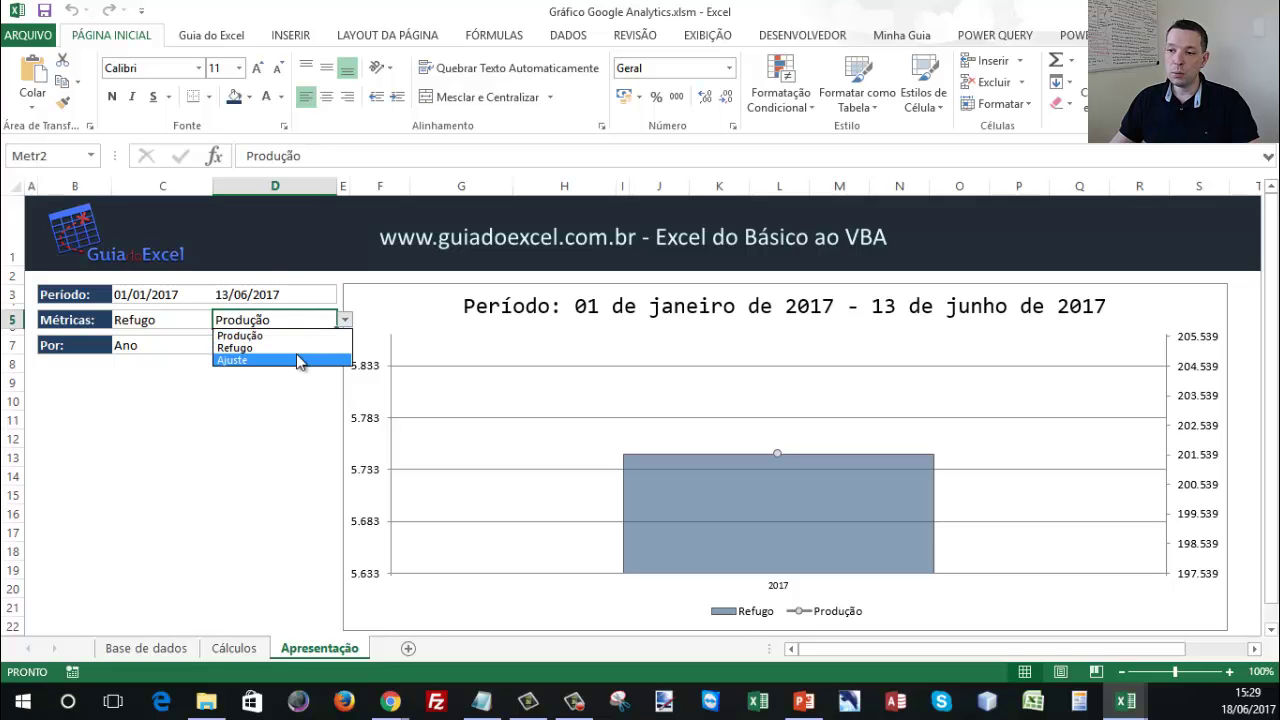
click(300, 359)
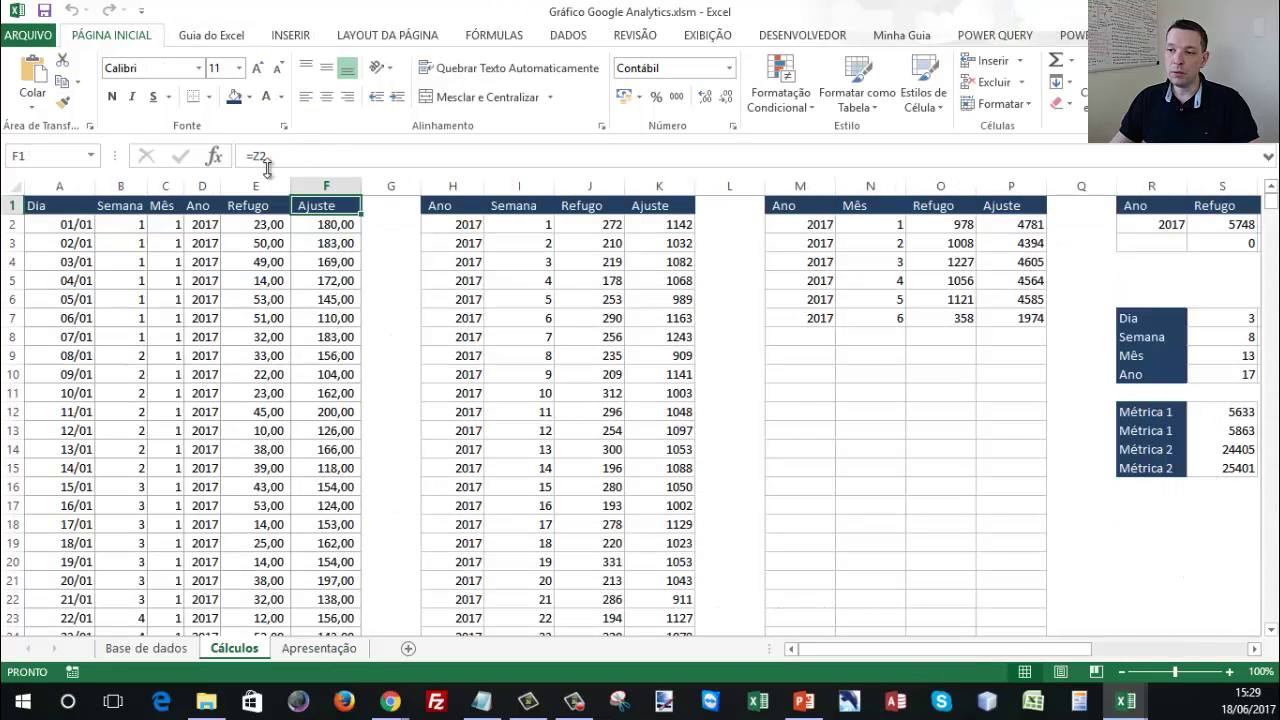
Compare the daily table on the Cálculos sheet with Base de dados and inspect the formulas in its Dia column.
click(327, 228)
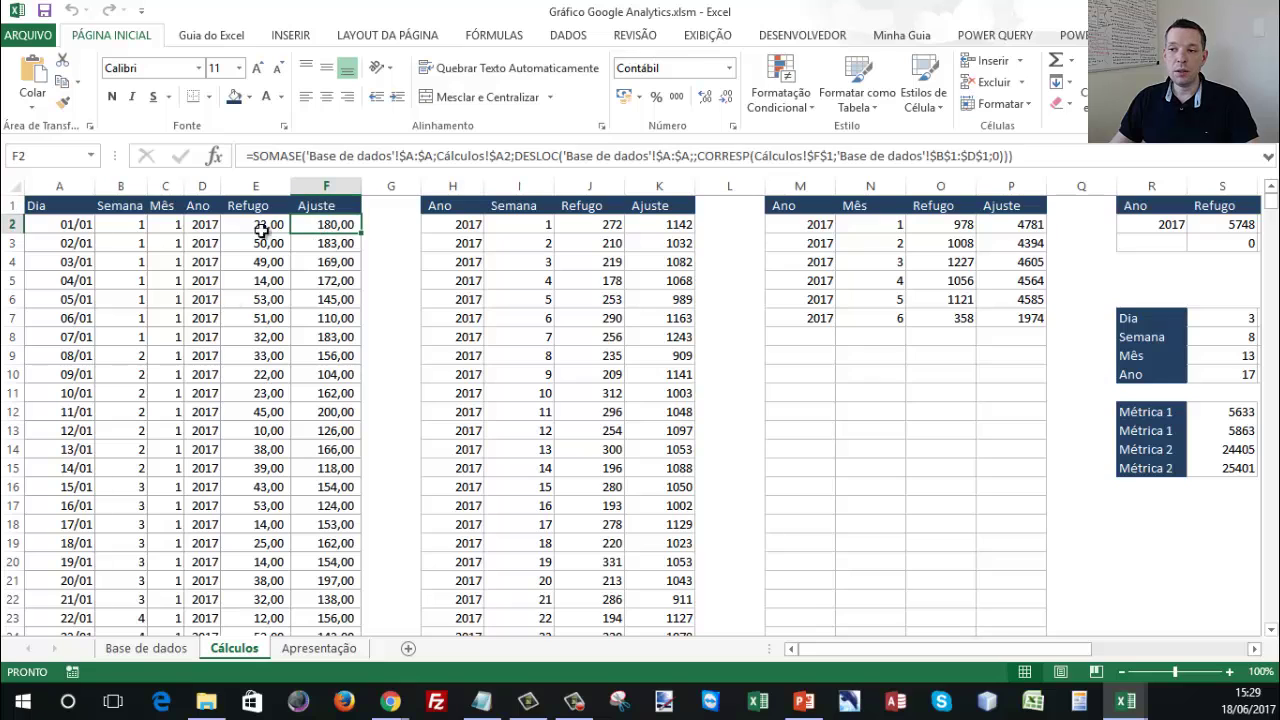
click(178, 649)
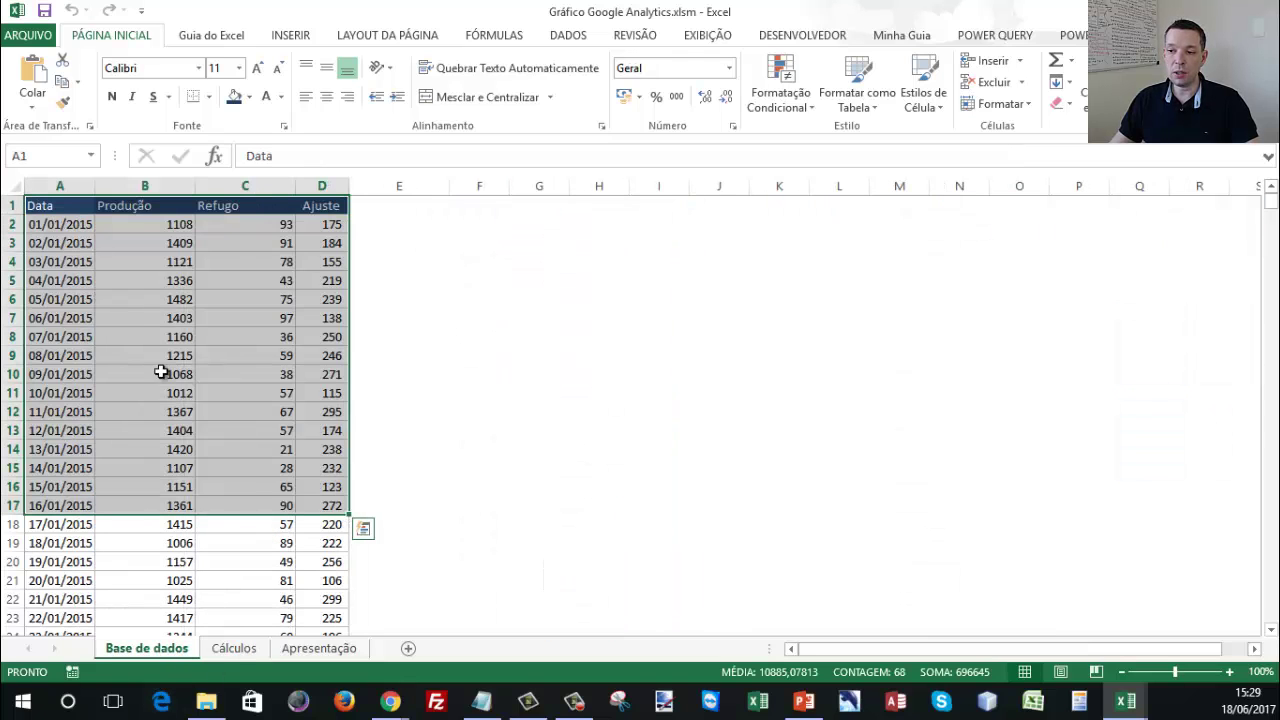
click(232, 648)
click(70, 219)
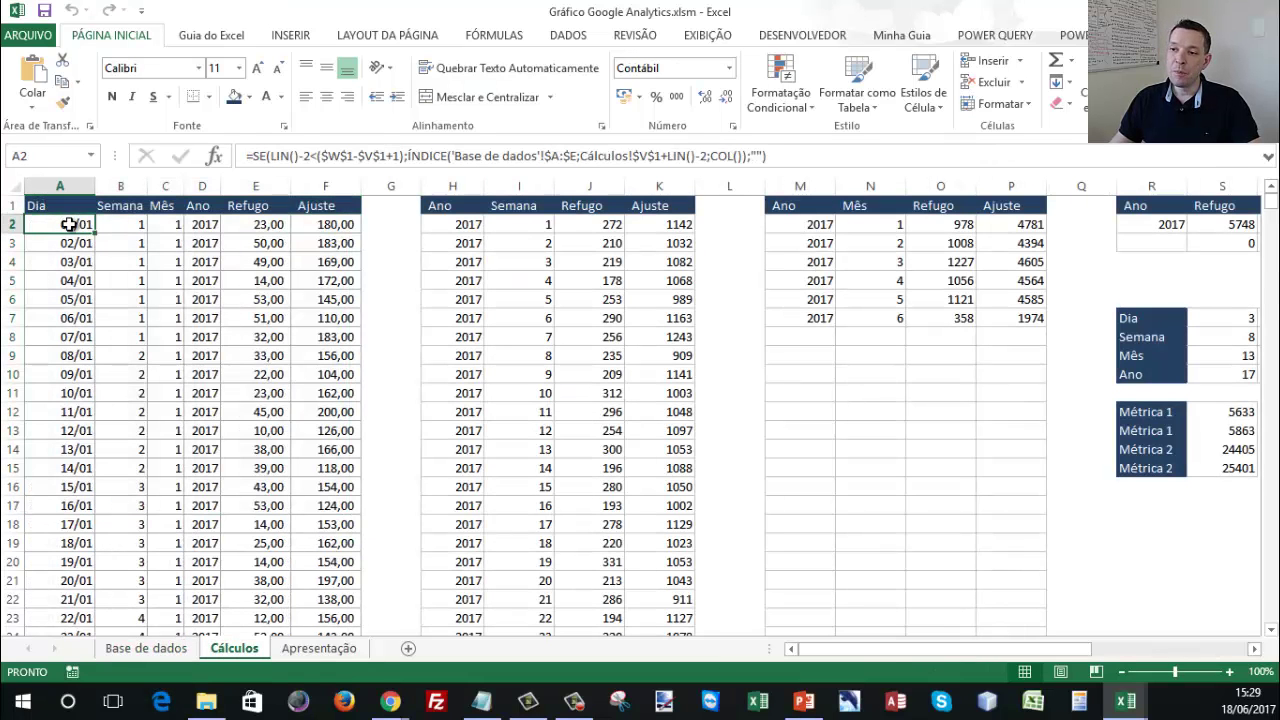
click(70, 313)
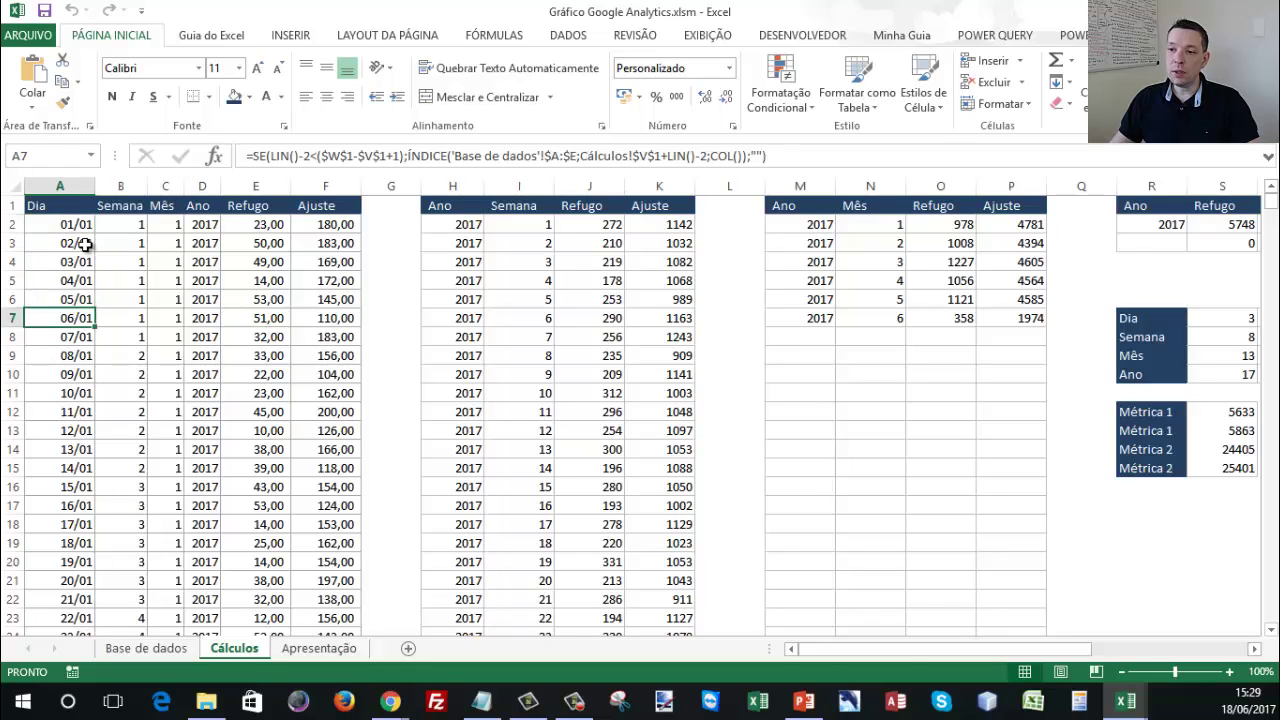
drag(70, 224, 66, 452)
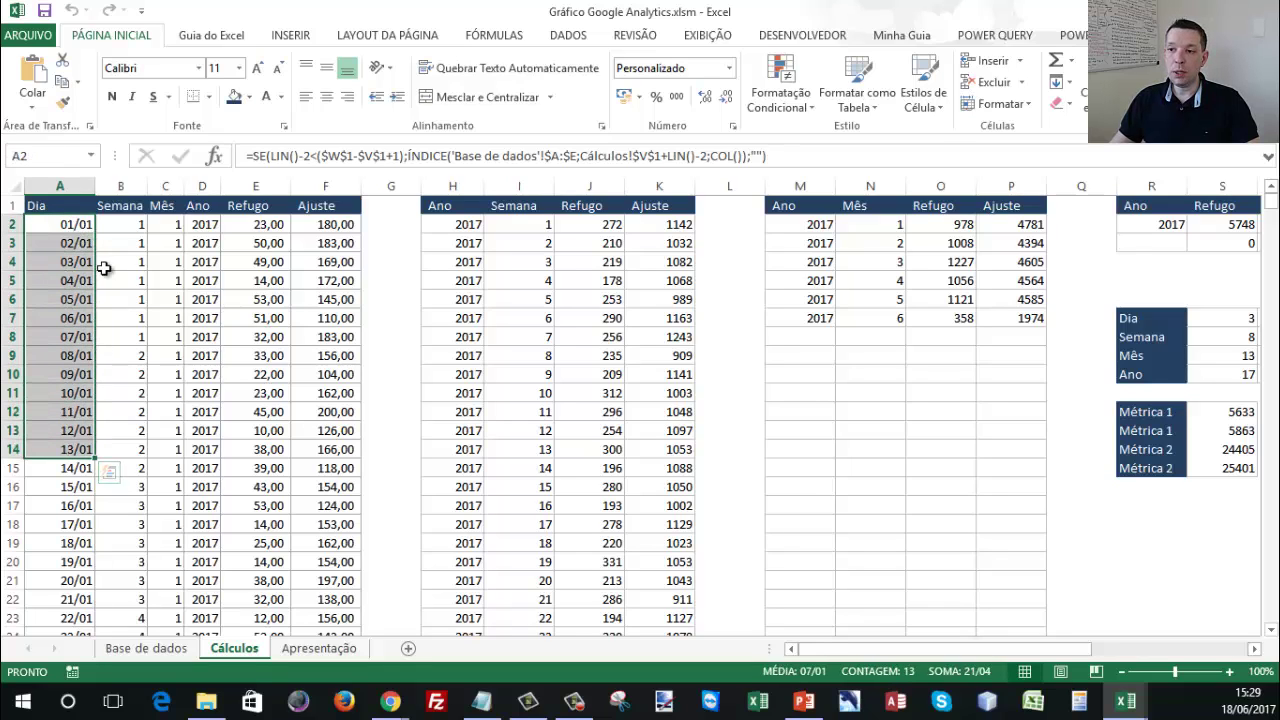
Inspect the Semana, Mês and Ano formulas and the SOMASE formulas behind Refugo and Ajuste in the daily table.
click(124, 229)
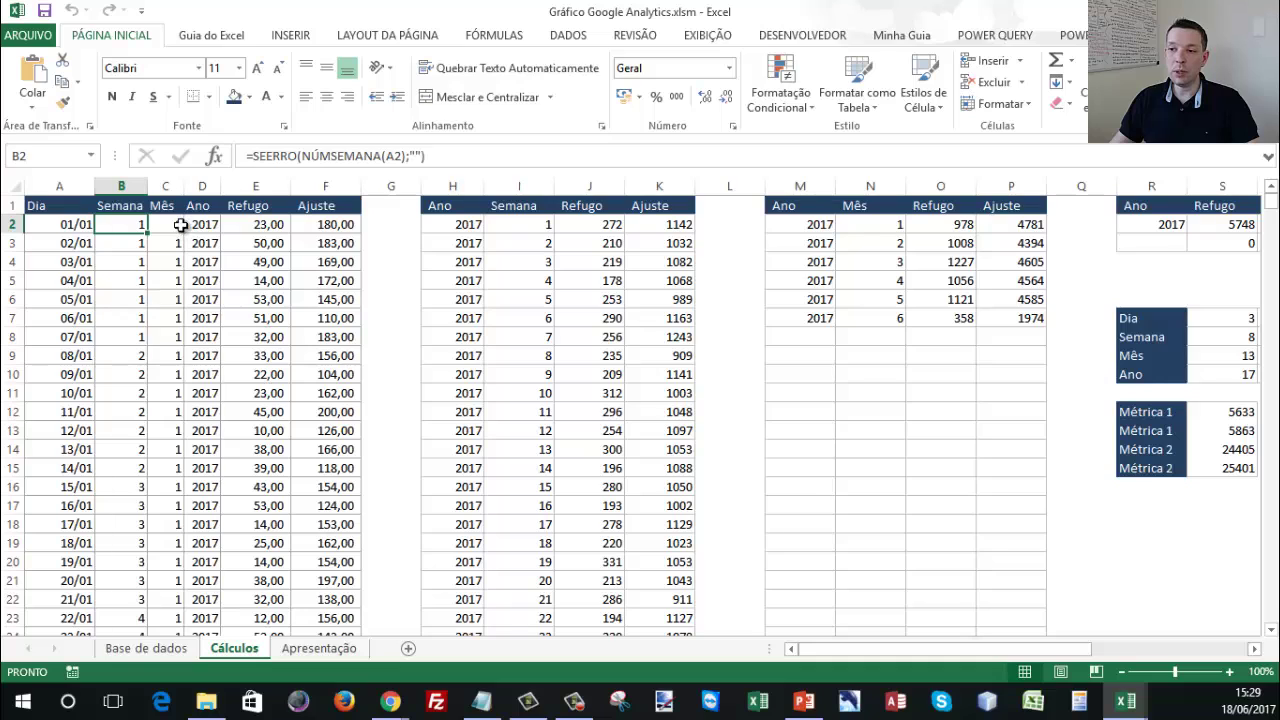
drag(180, 226, 172, 337)
drag(200, 220, 207, 340)
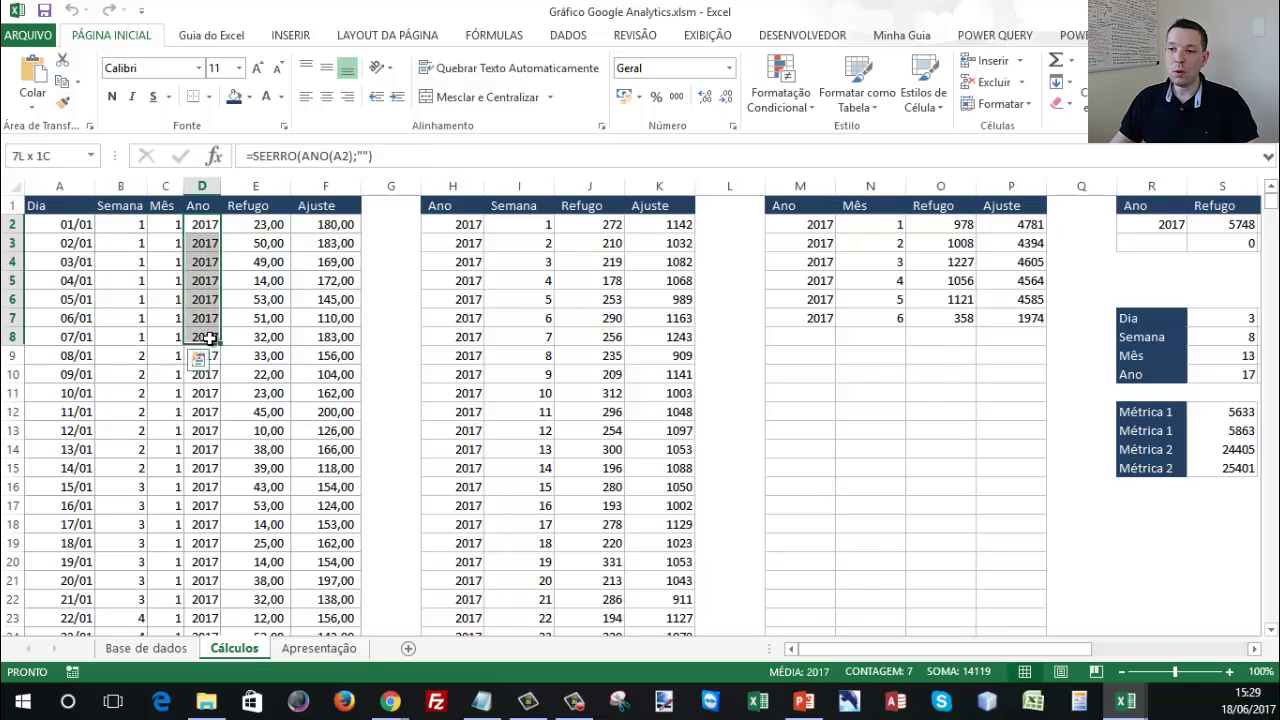
drag(263, 230, 256, 280)
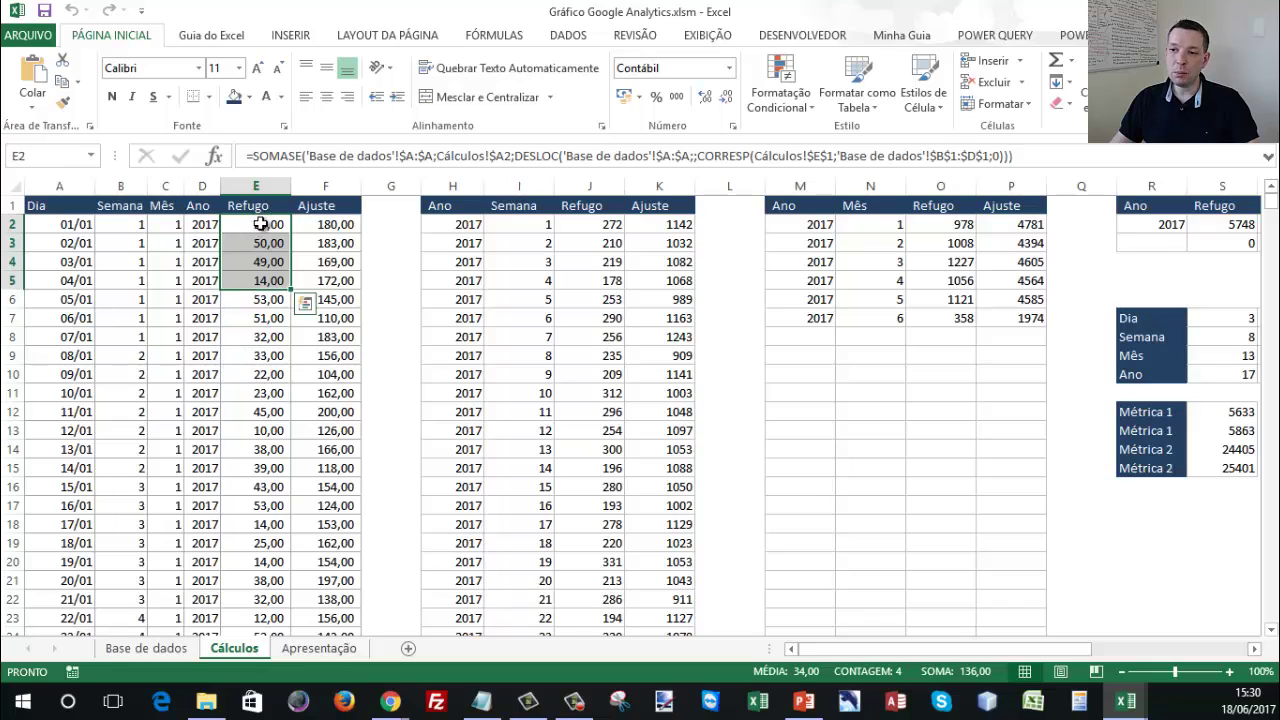
click(60, 224)
click(333, 224)
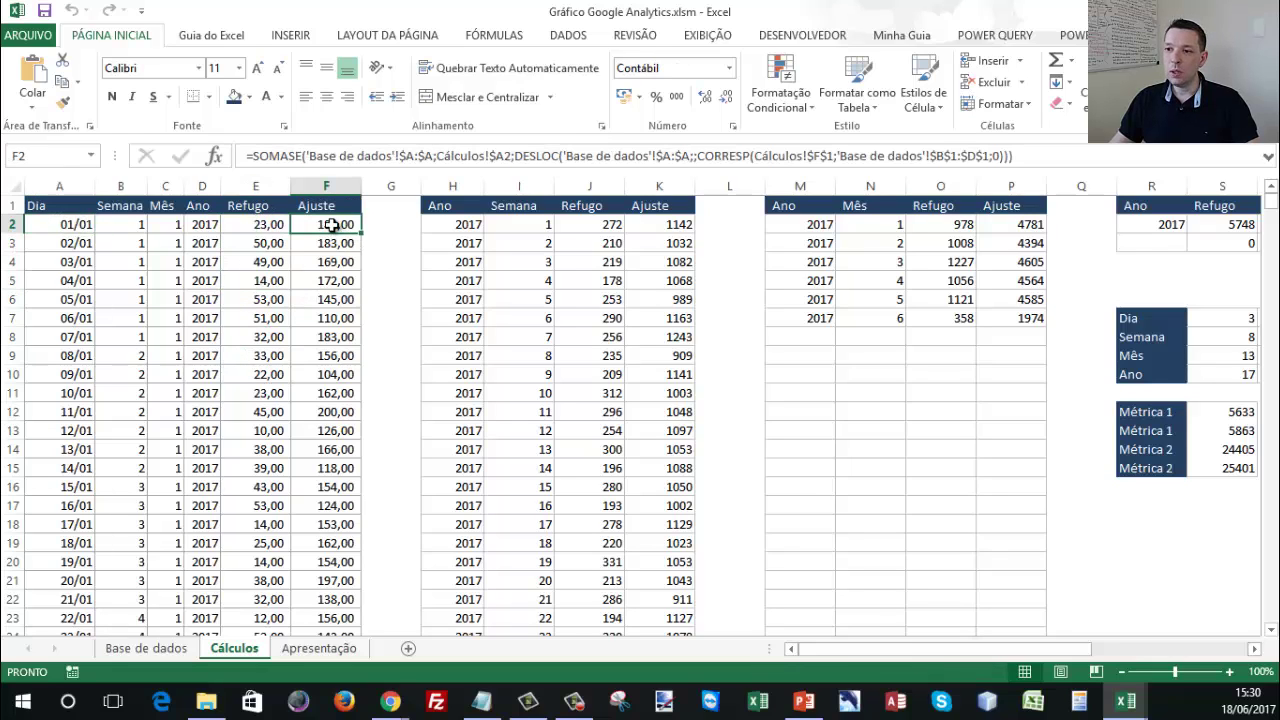
click(45, 223)
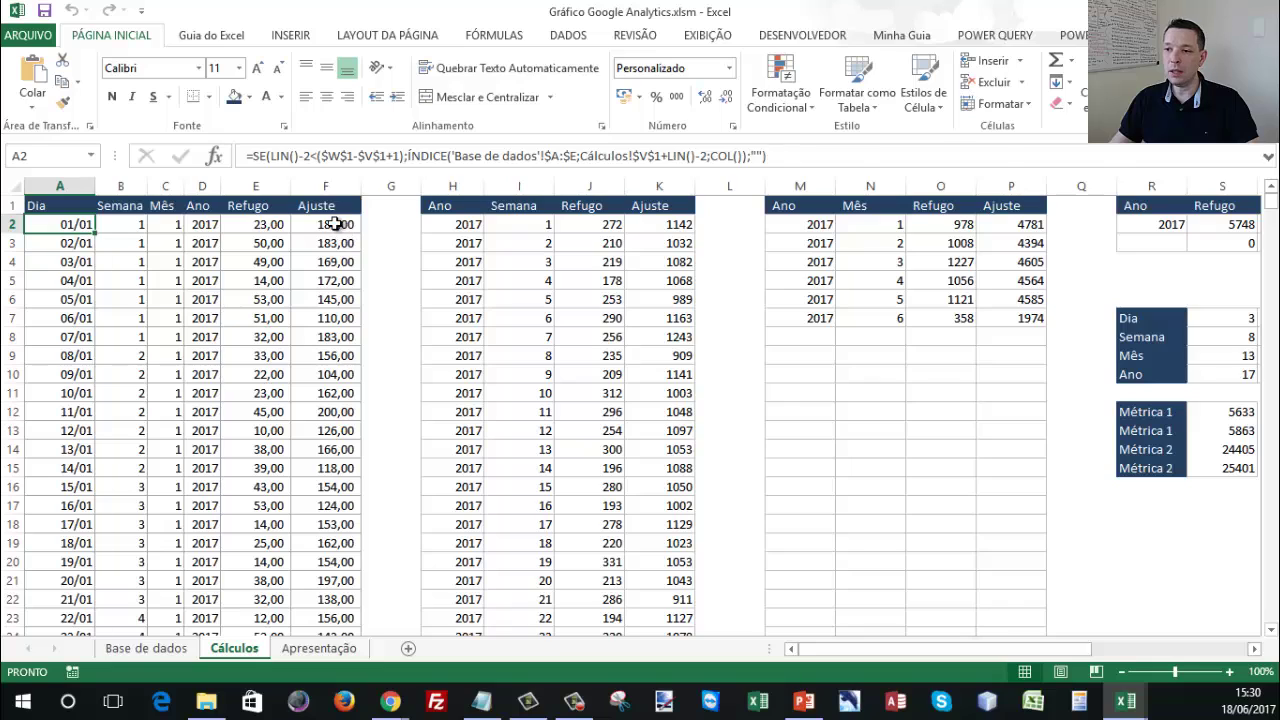
click(334, 224)
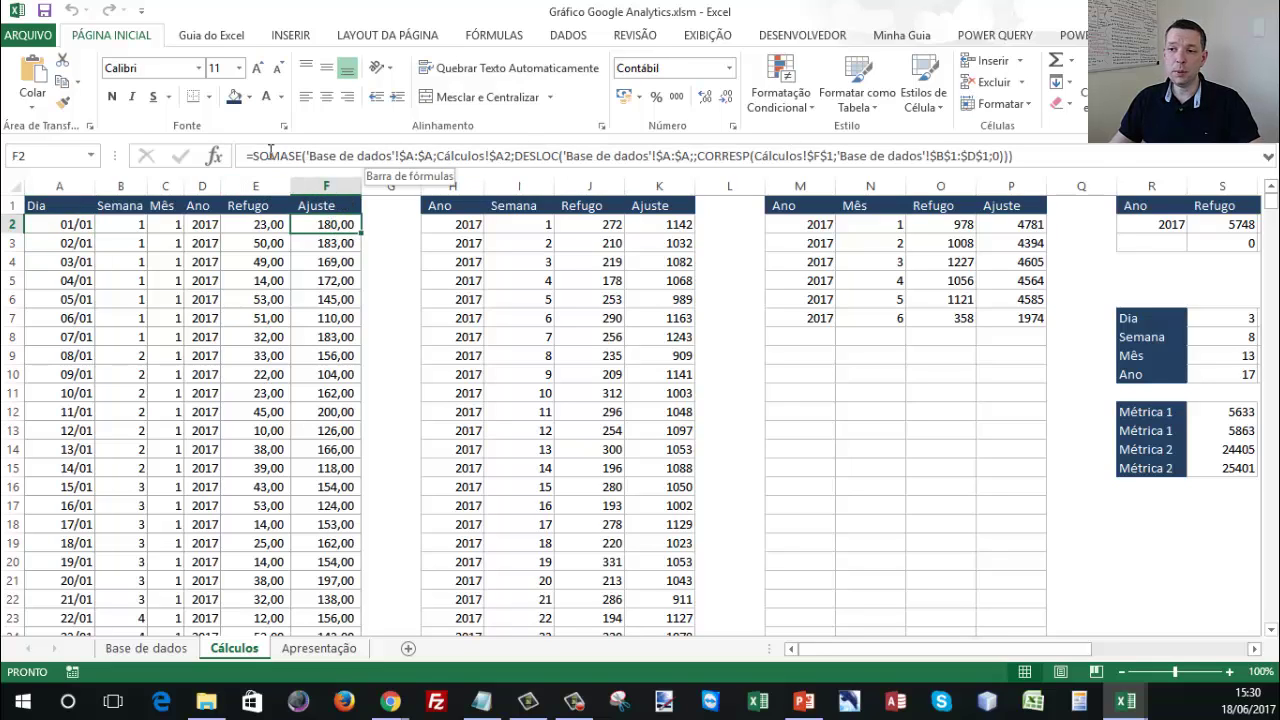
Examine the weekly summary table's Ano, Semana, Refugo and Ajuste columns and their formulas.
click(453, 225)
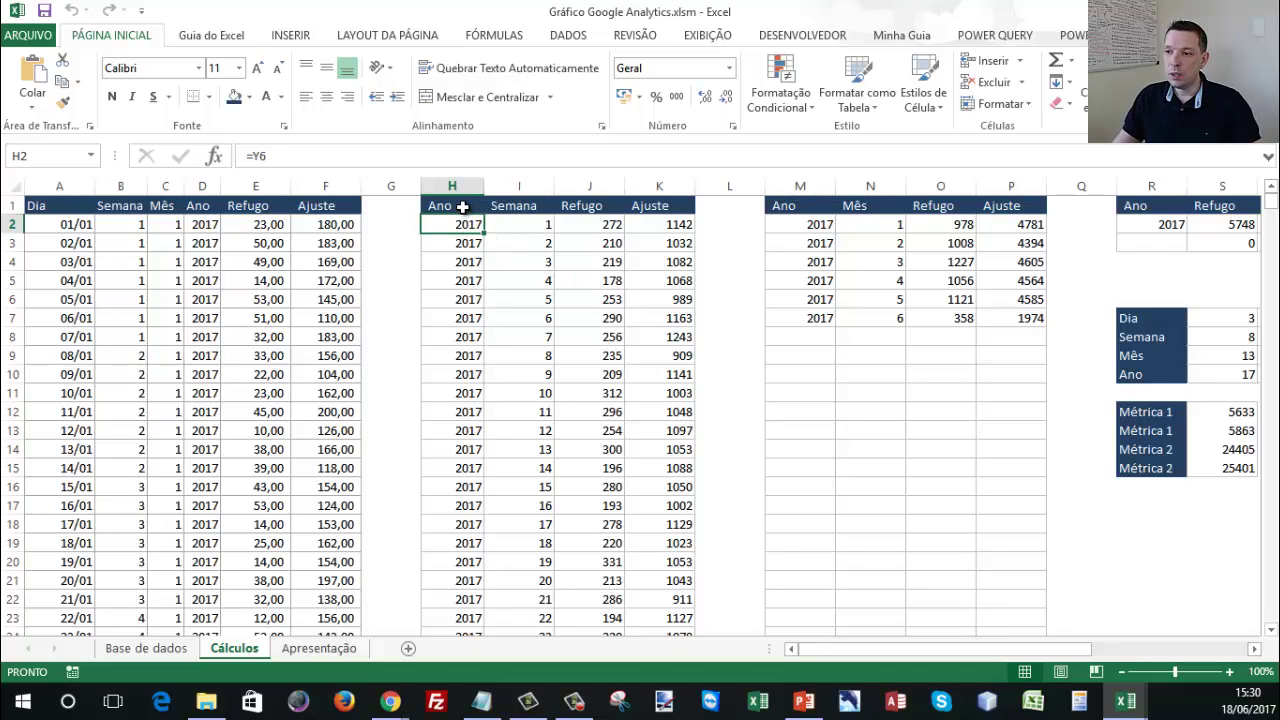
drag(462, 206, 670, 291)
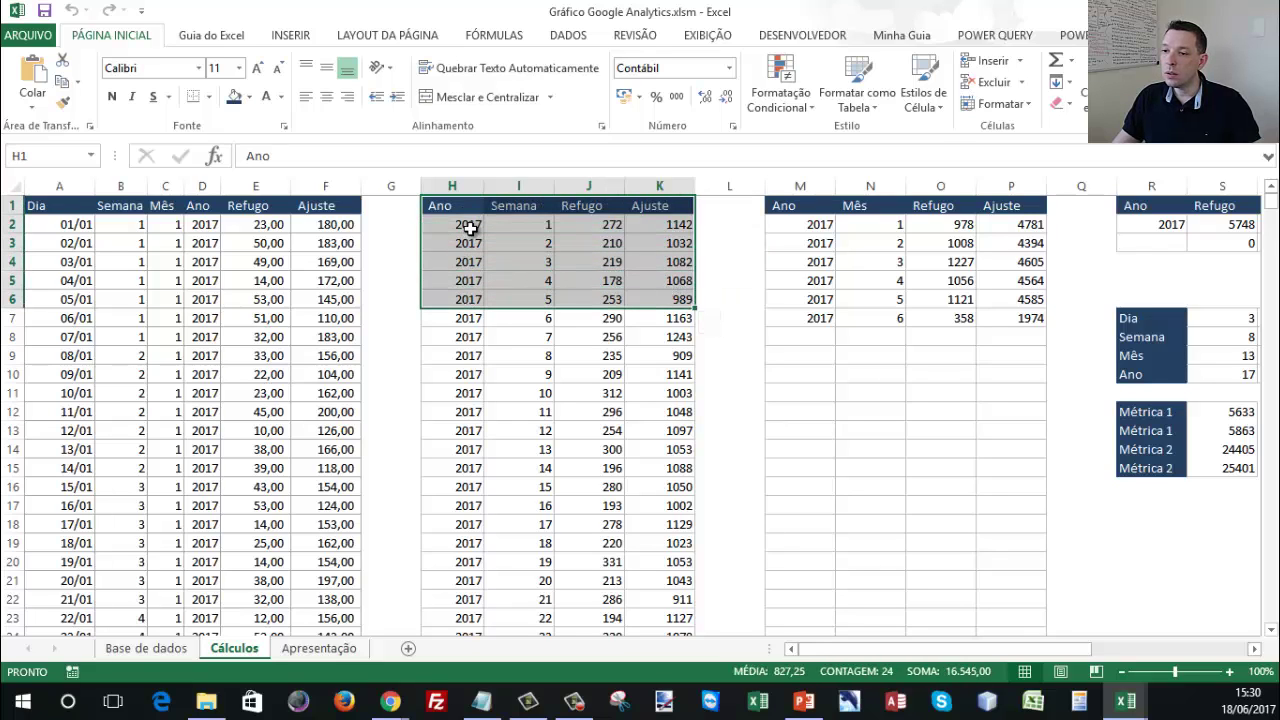
drag(503, 371, 66, 268)
drag(455, 226, 532, 318)
drag(522, 226, 520, 506)
scroll(585, 370, down, 3)
scroll(585, 370, up, 3)
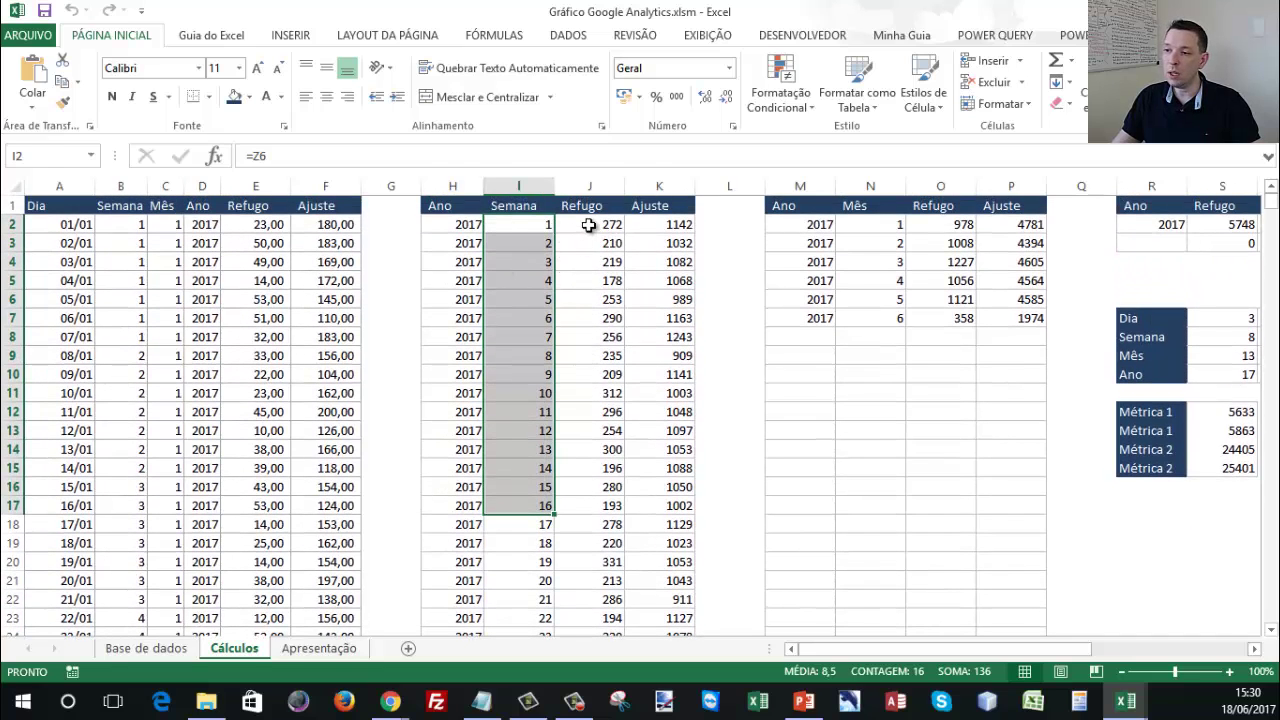
drag(588, 226, 588, 450)
drag(670, 228, 675, 391)
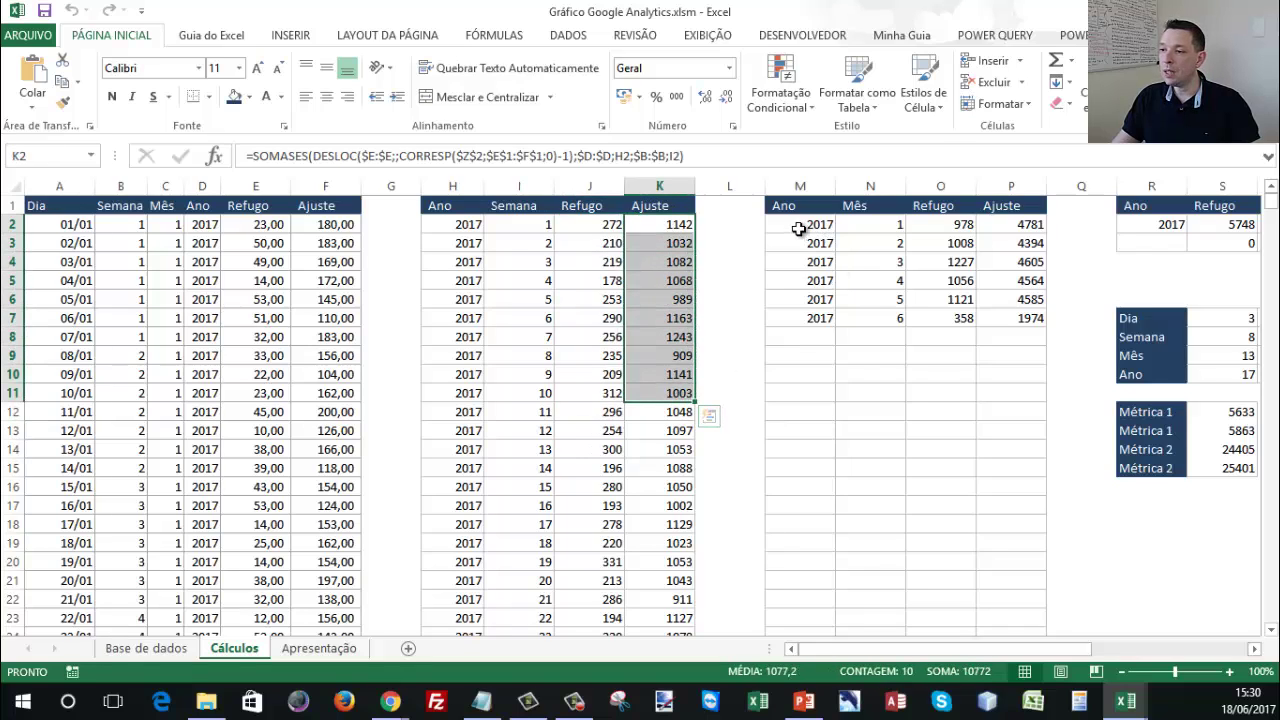
Examine the monthly summary table's Ano, Mês, Refugo and Ajuste columns and their formulas.
drag(801, 226, 797, 371)
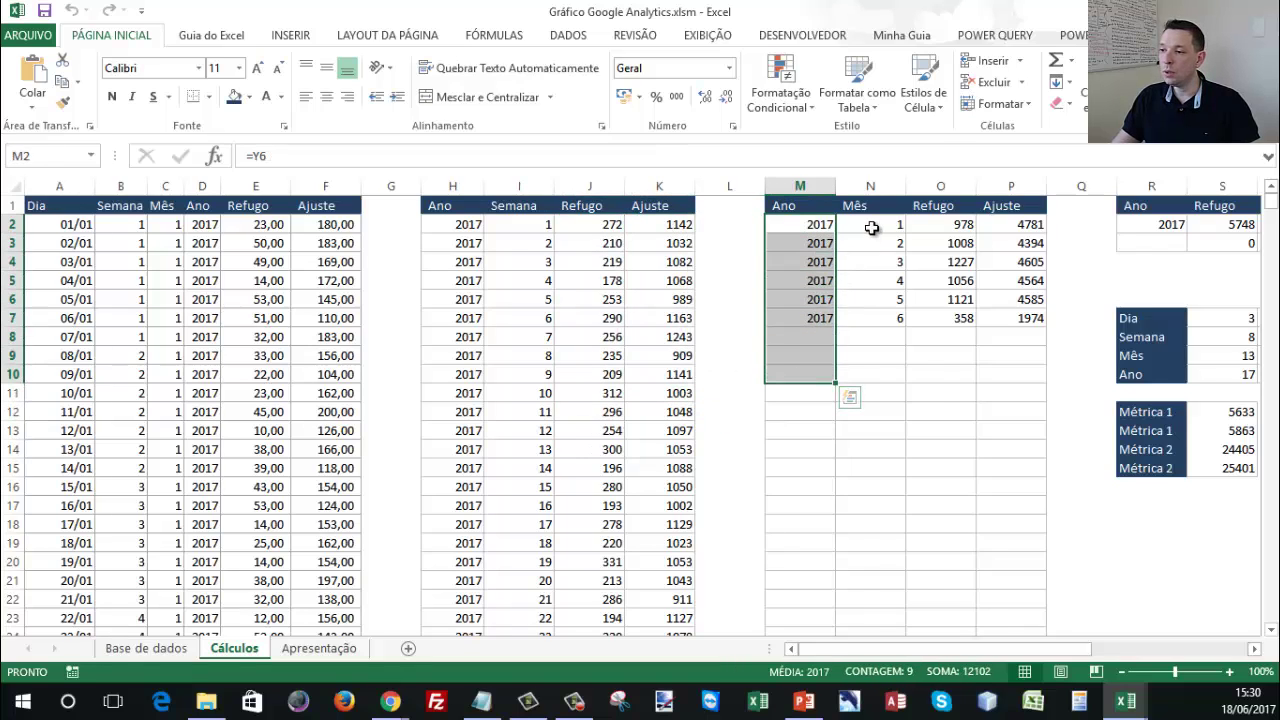
drag(874, 226, 868, 373)
drag(975, 222, 952, 393)
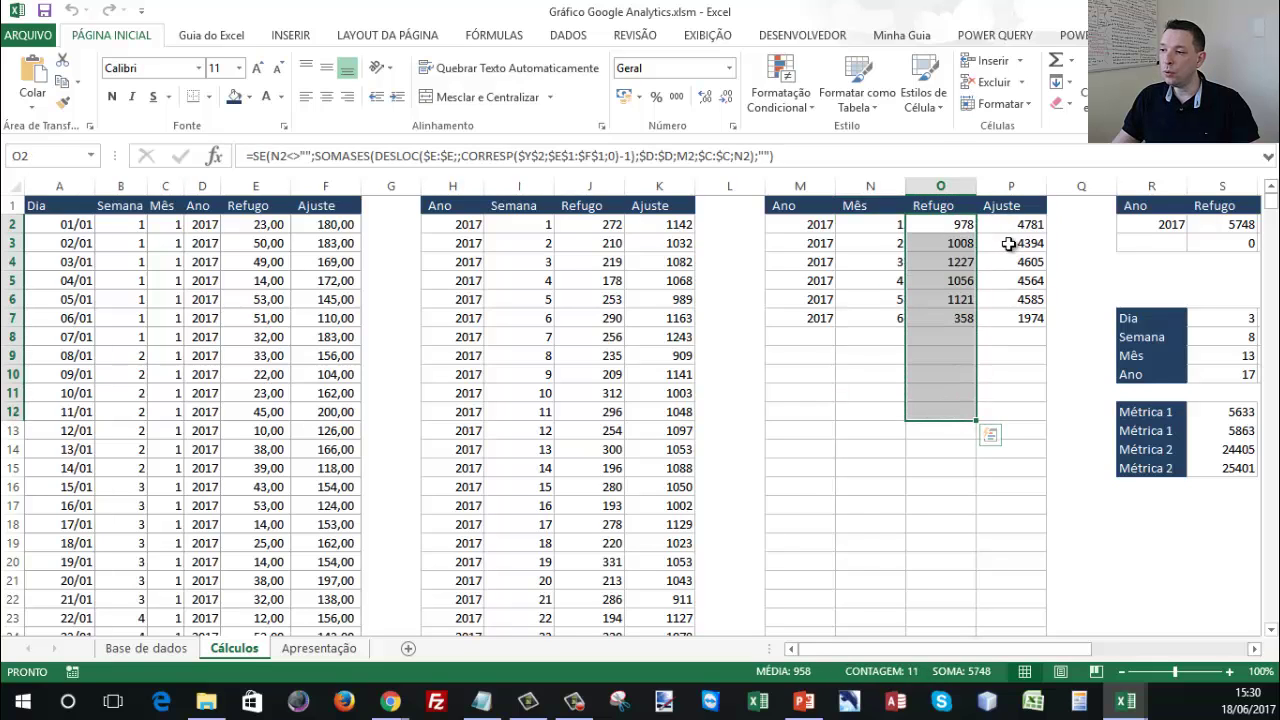
drag(1012, 243, 1012, 334)
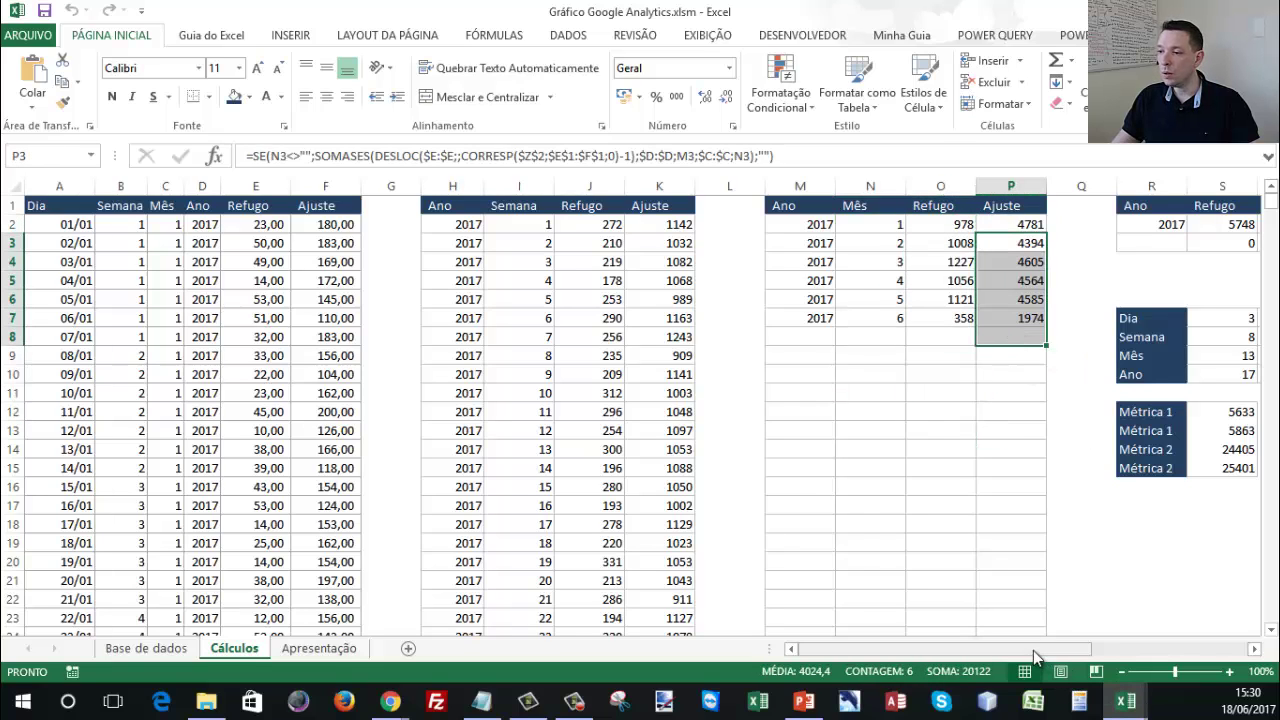
click(879, 260)
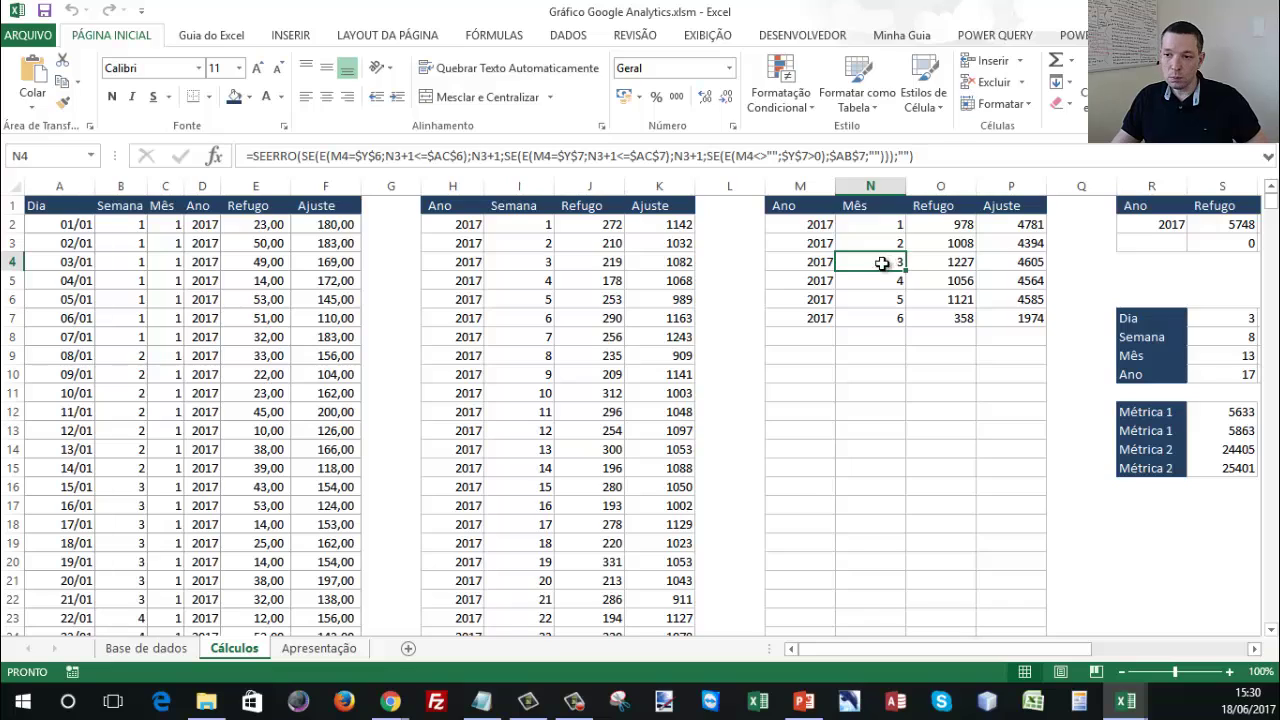
Inspect the SEERRO formula for Mês and the SOMASES formula for Refugo in the monthly summary table.
double_click(882, 262)
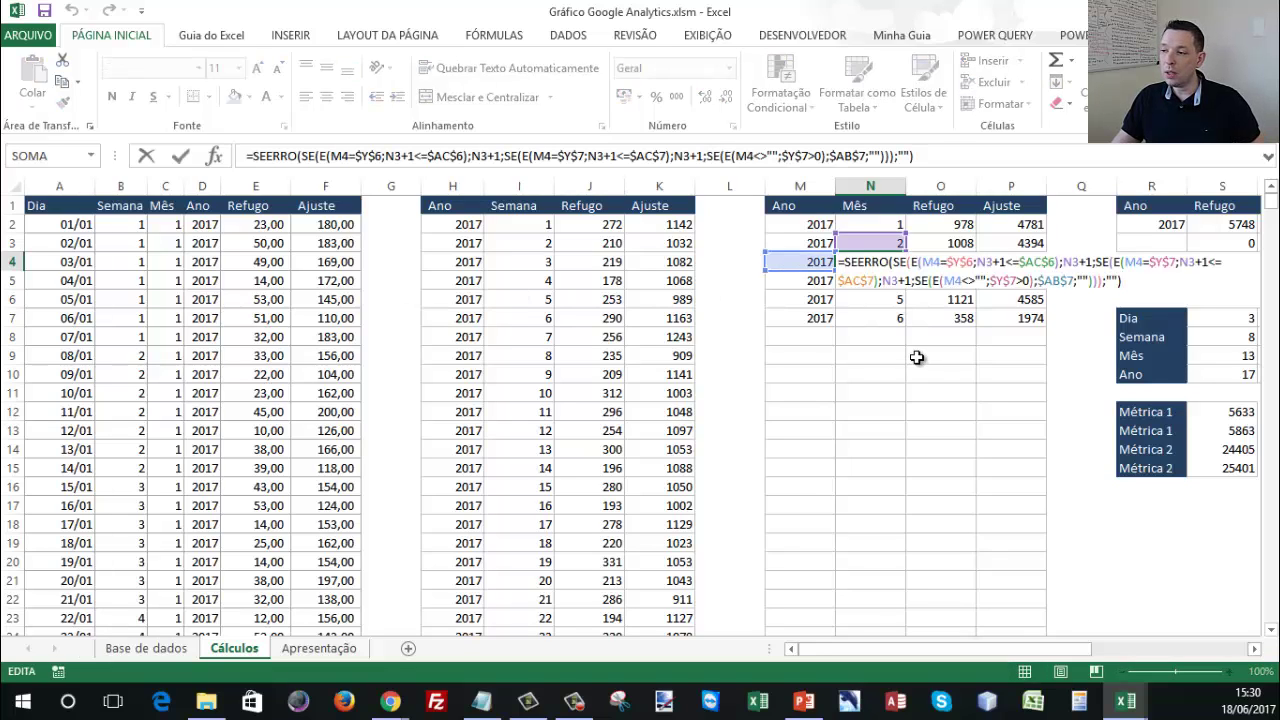
key(Escape)
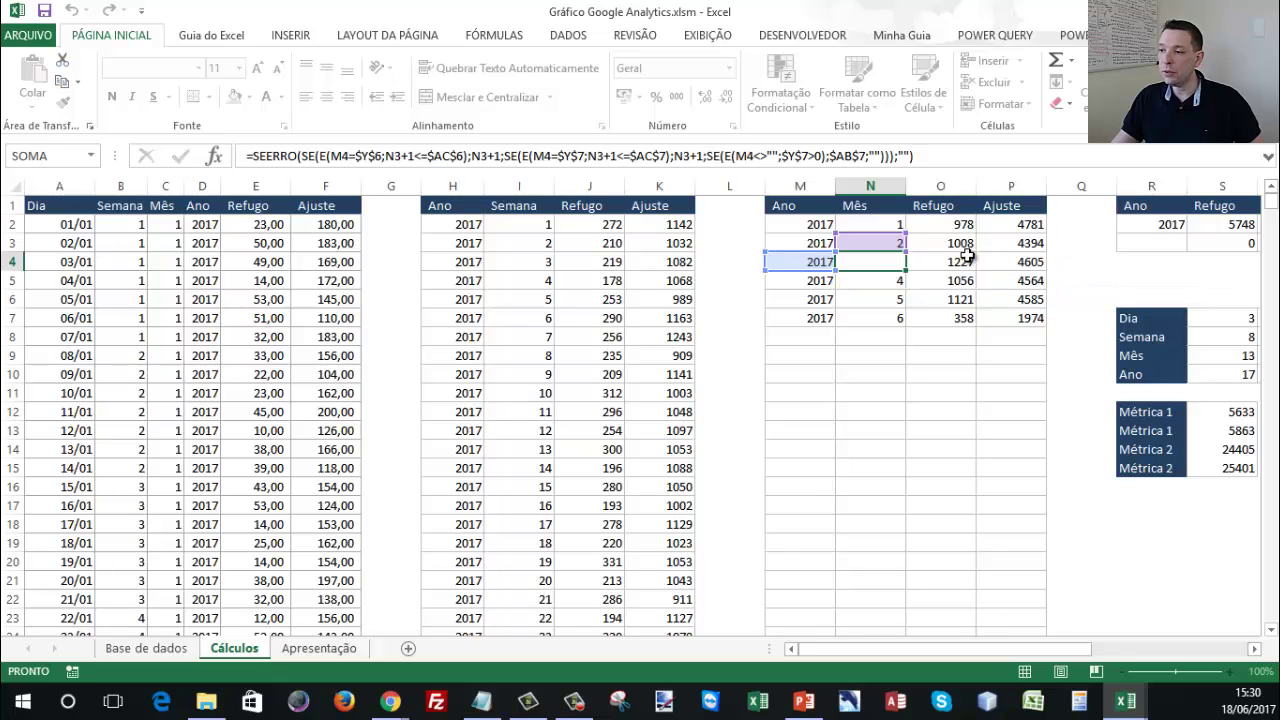
double_click(963, 249)
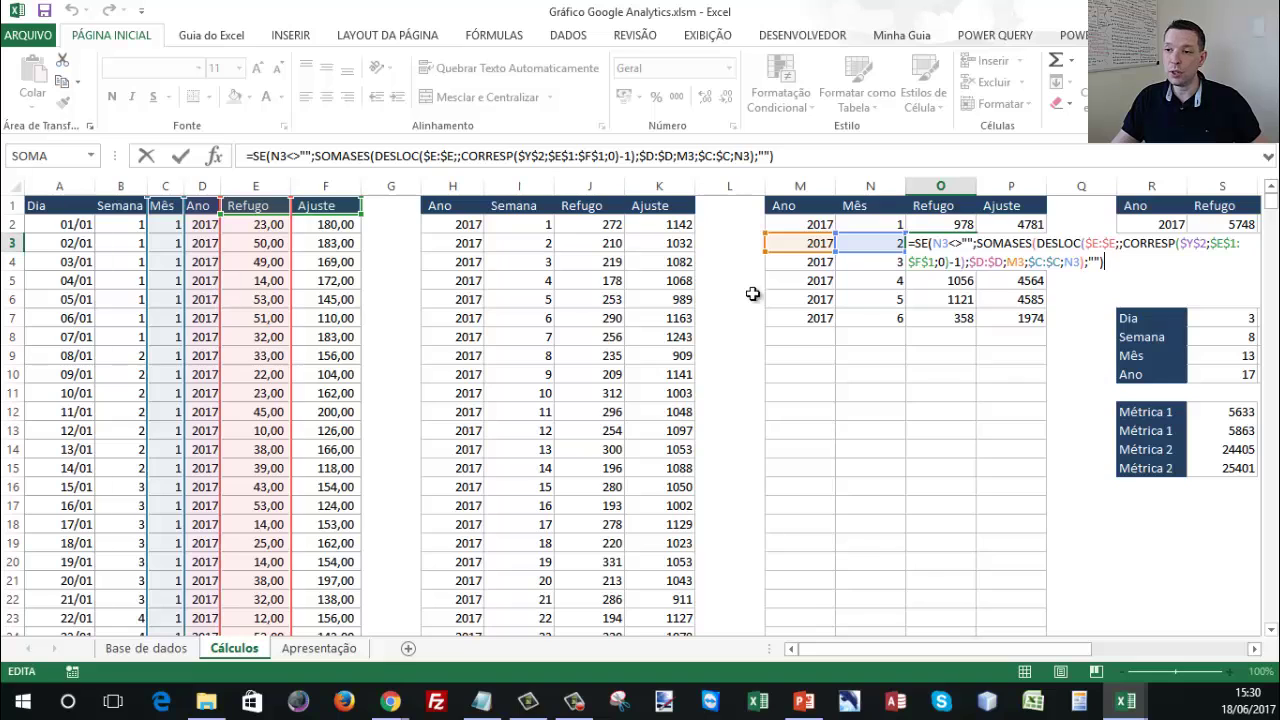
key(Escape)
Examine the yearly summary table's Ano formulas and its Refugo and Ajuste cells.
drag(1088, 649, 1180, 650)
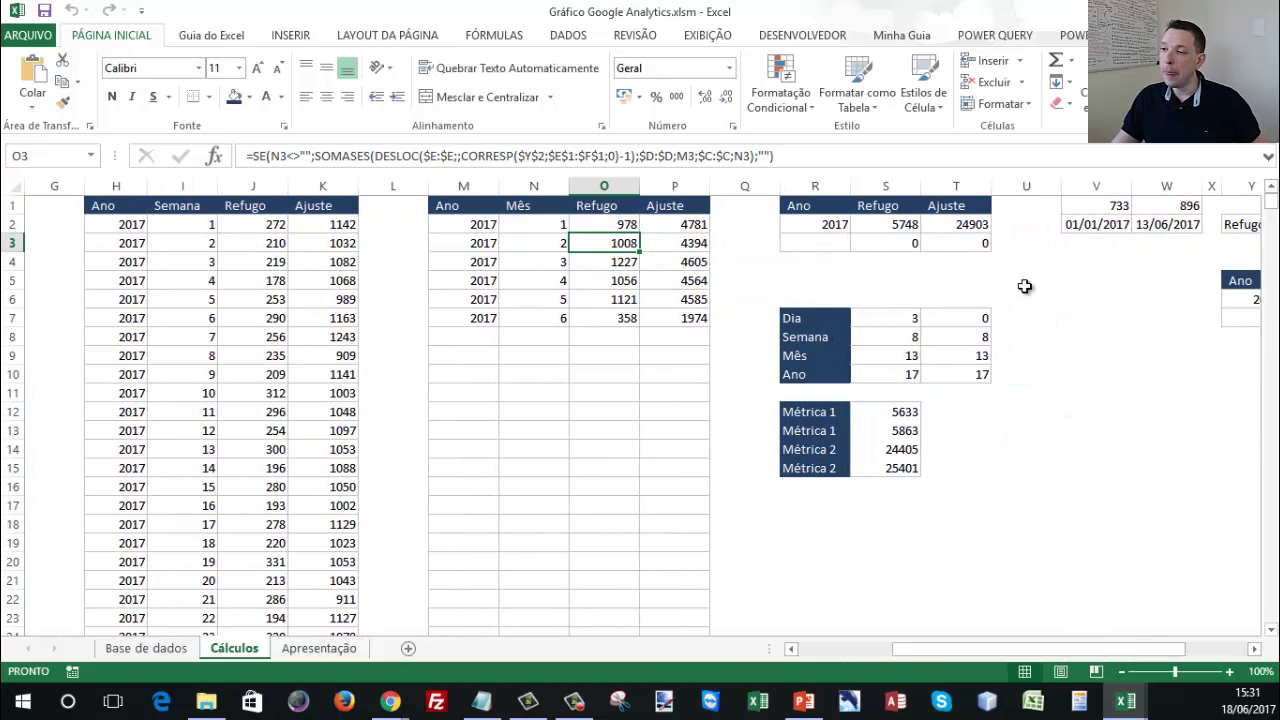
click(835, 229)
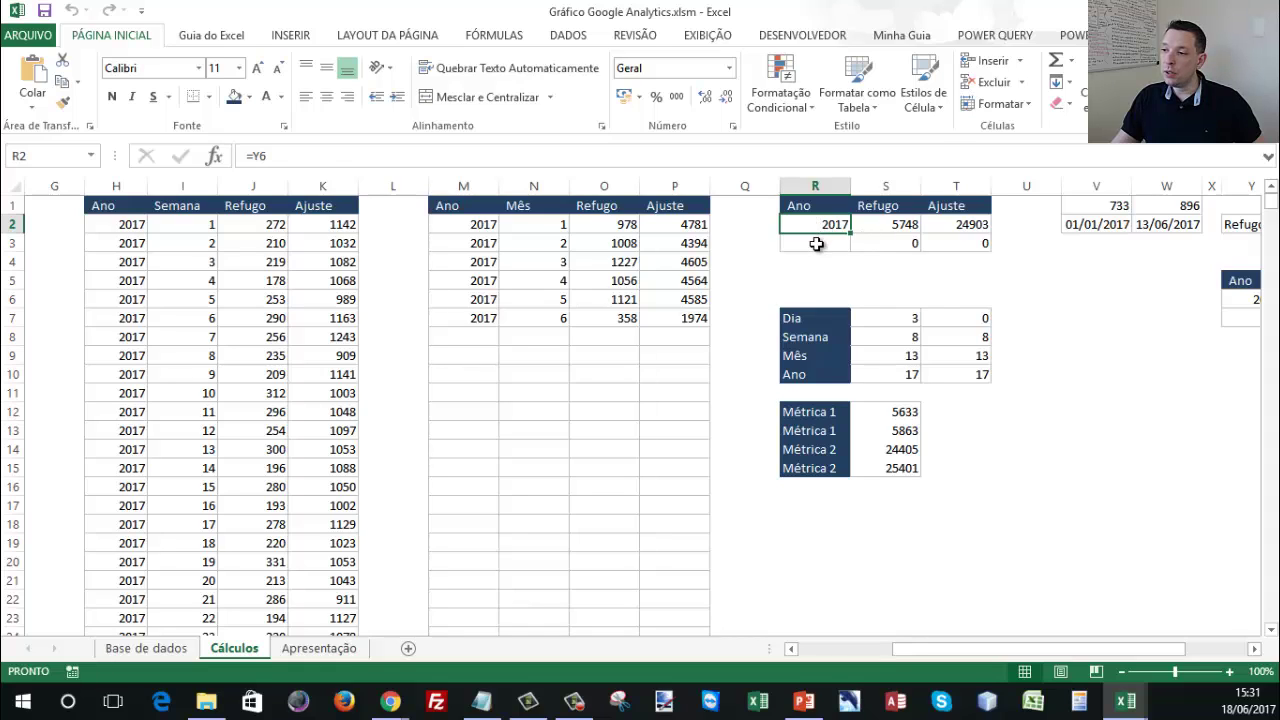
drag(817, 244, 929, 226)
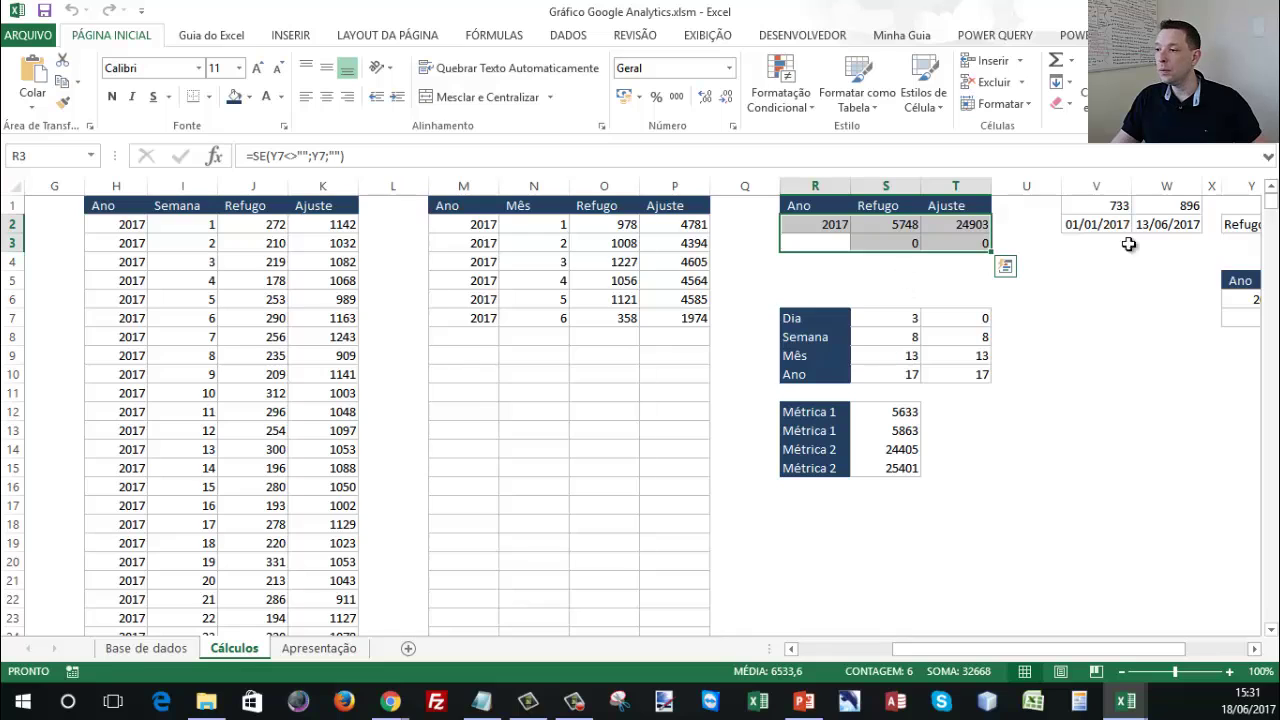
Compare the PerIni and PerFim date cells on the Cálculos sheet with the Período inputs on Apresentação.
drag(1135, 655, 1197, 652)
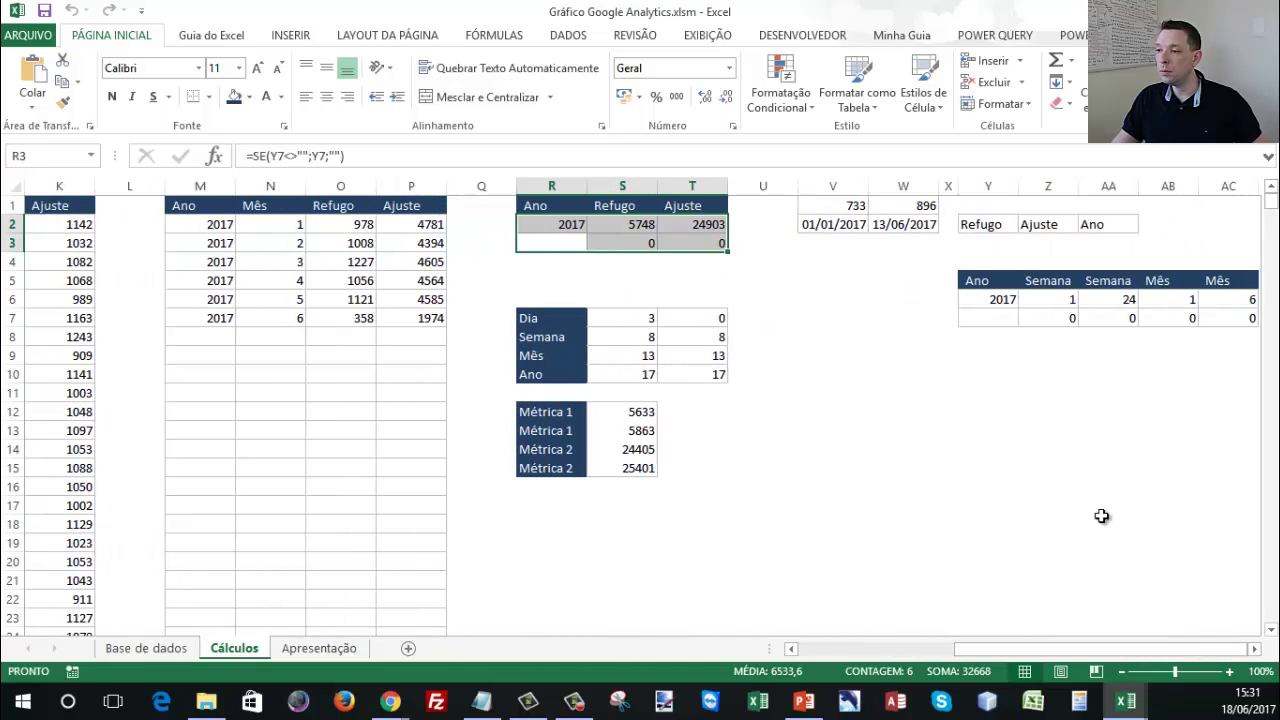
click(835, 224)
click(889, 224)
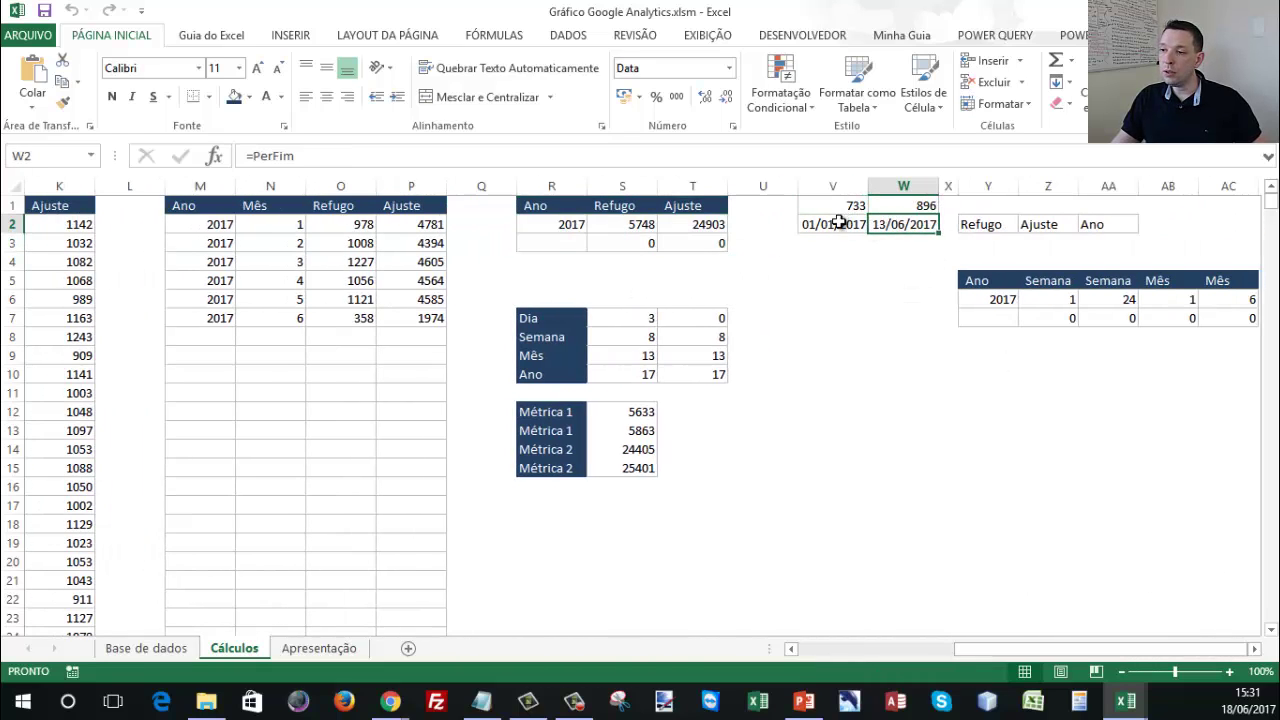
click(838, 223)
click(300, 650)
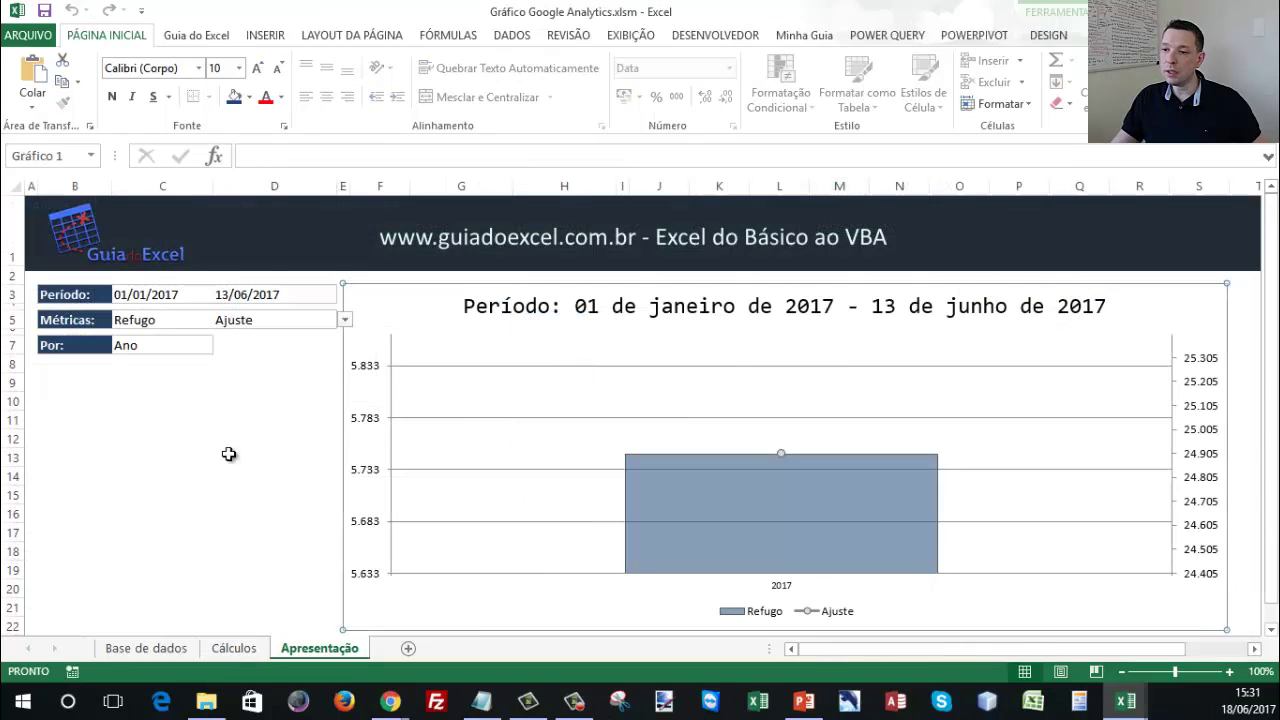
click(150, 294)
click(268, 296)
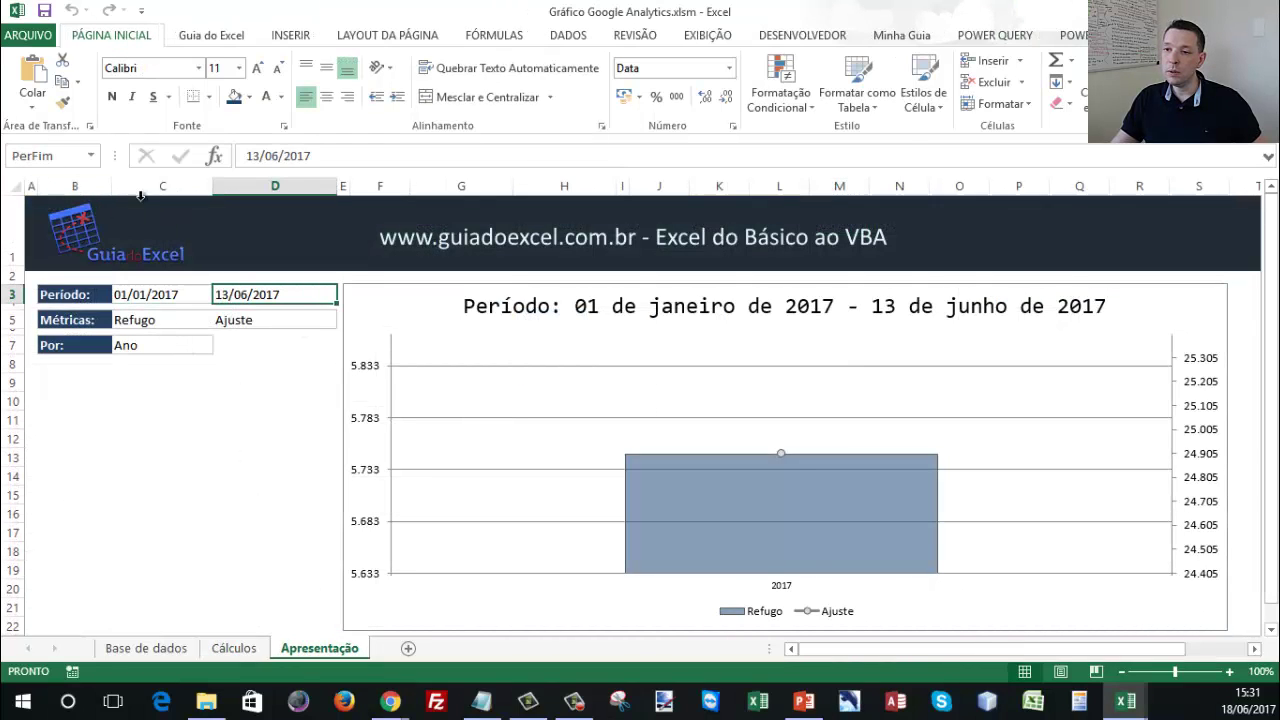
click(232, 648)
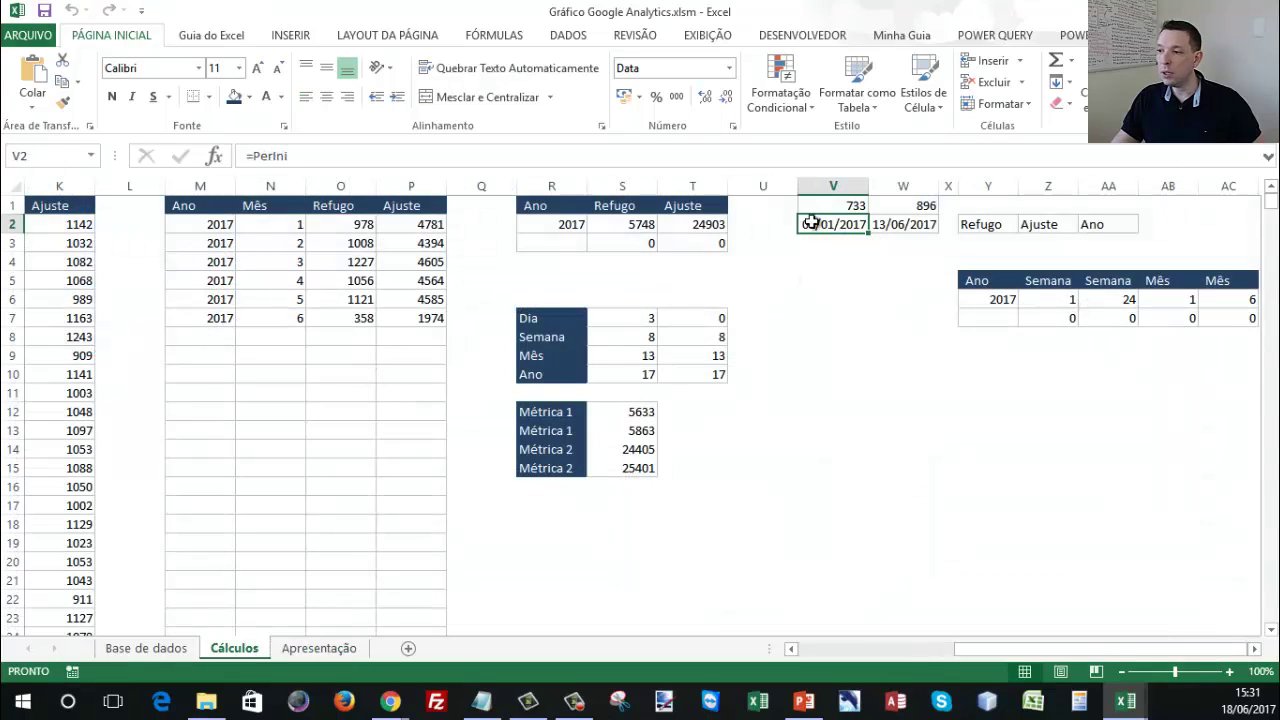
Inspect the CORRESP formulas in V1 and W1 that locate the start and end dates in Base de dados.
click(843, 208)
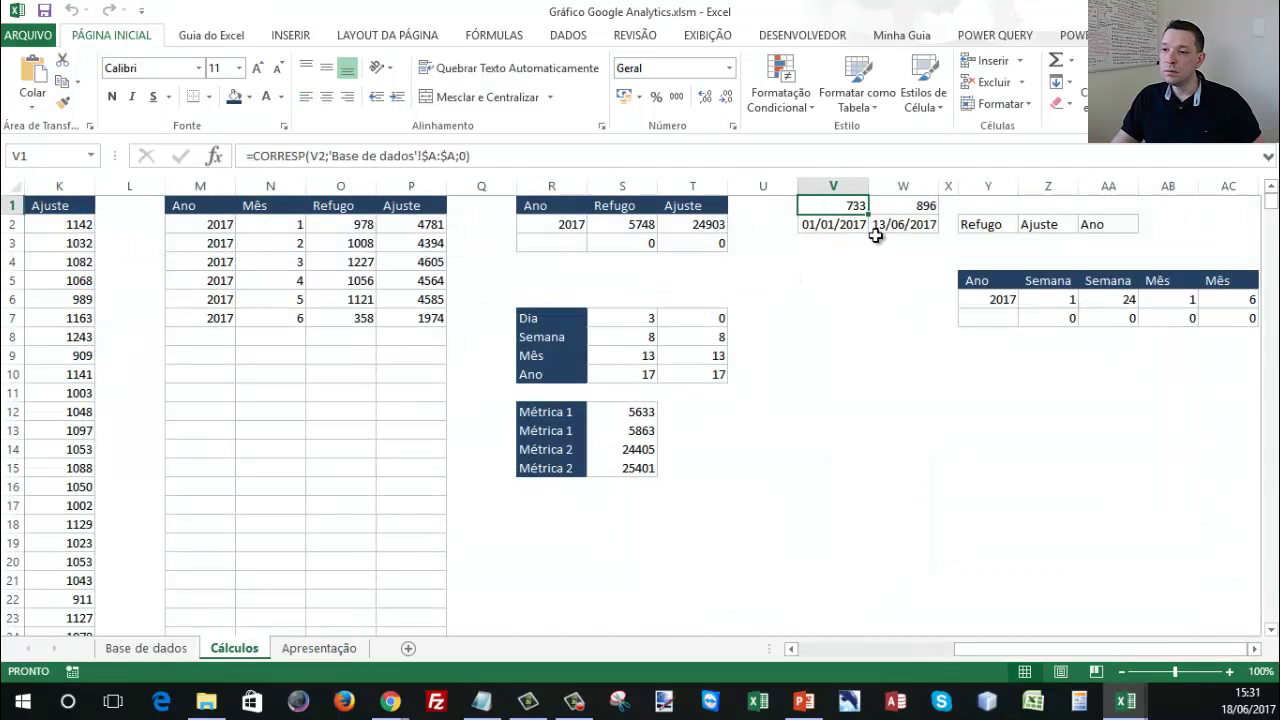
double_click(861, 210)
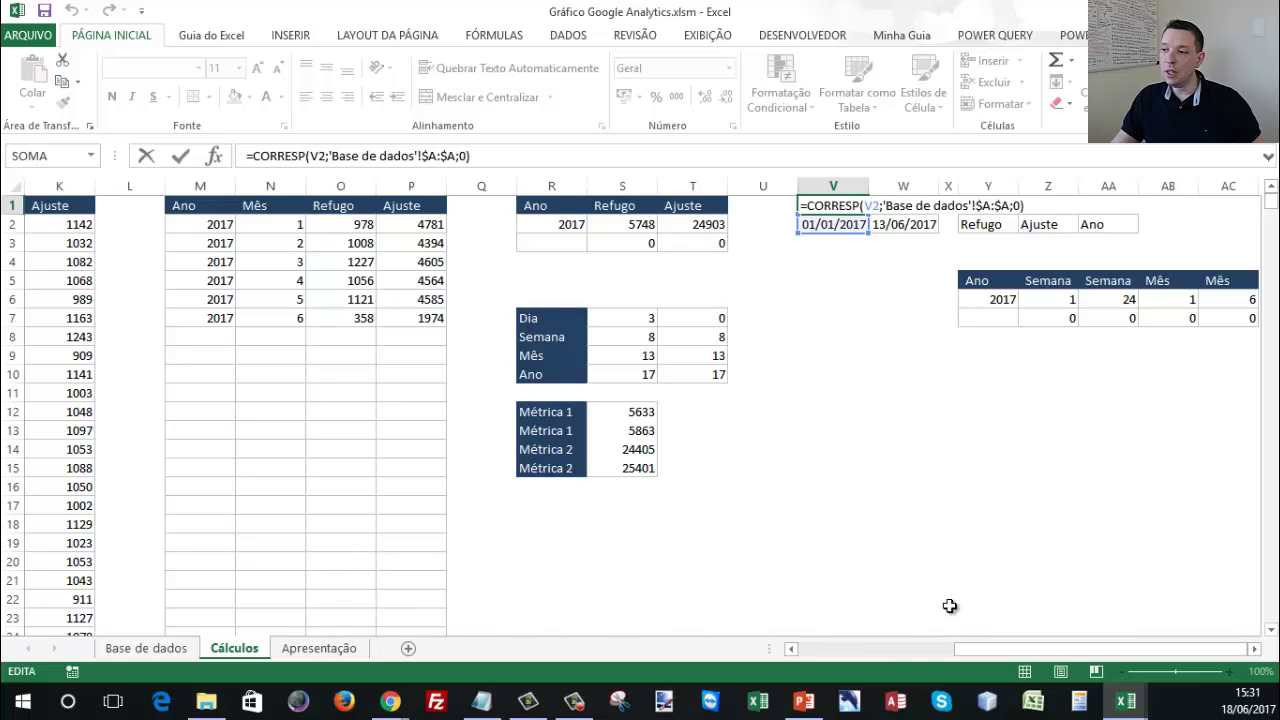
key(Escape)
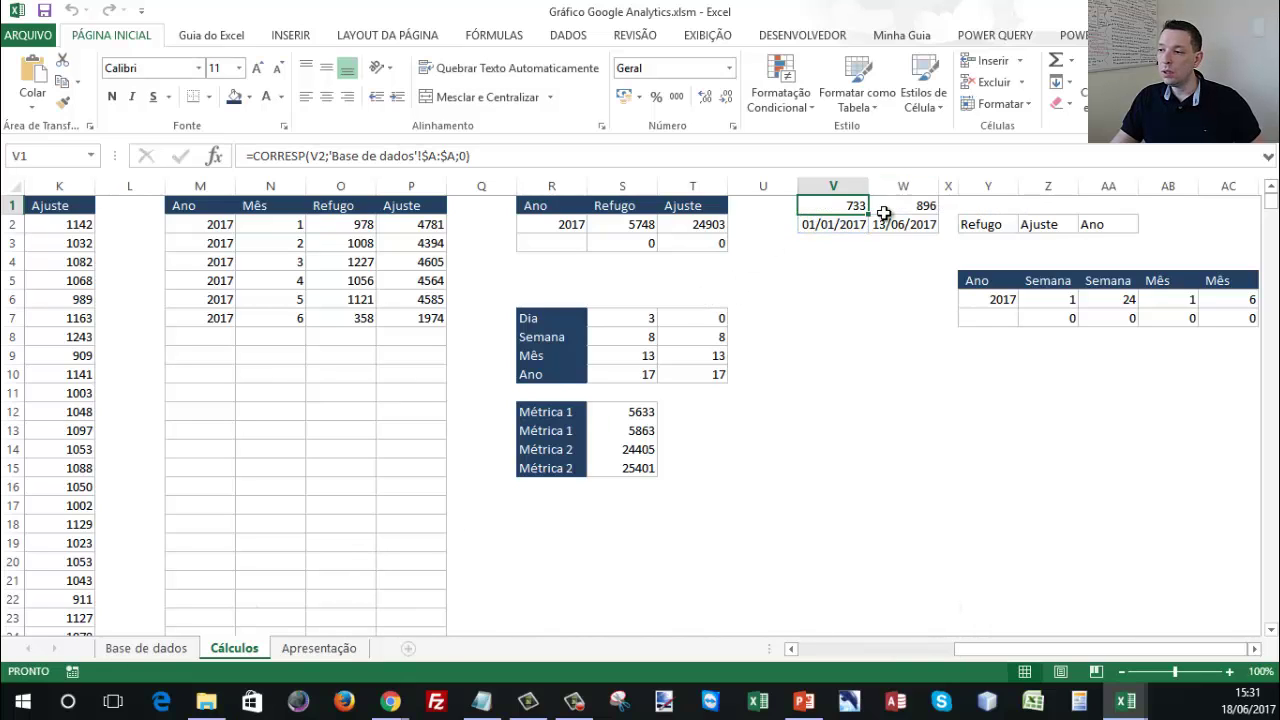
click(886, 207)
key(F2)
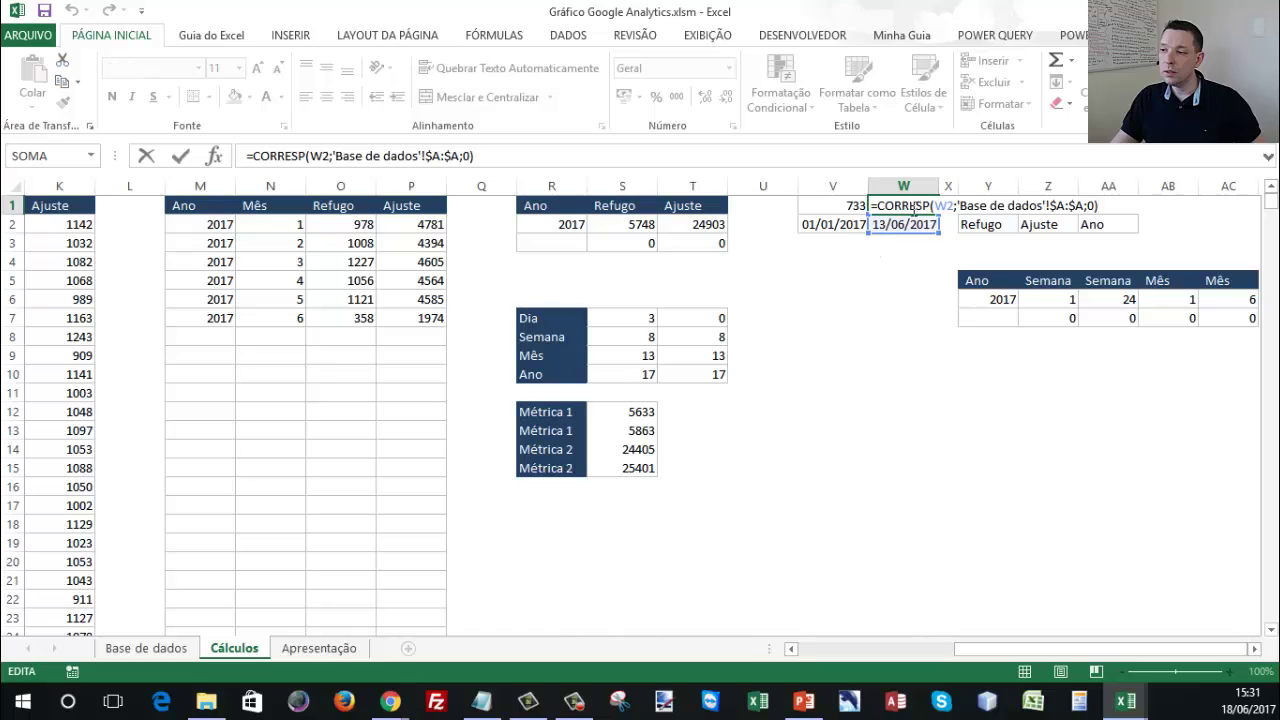
key(Escape)
Compare the Metr1 and Metr2 cells on the Cálculos sheet with the Métricas inputs on Apresentação.
click(982, 224)
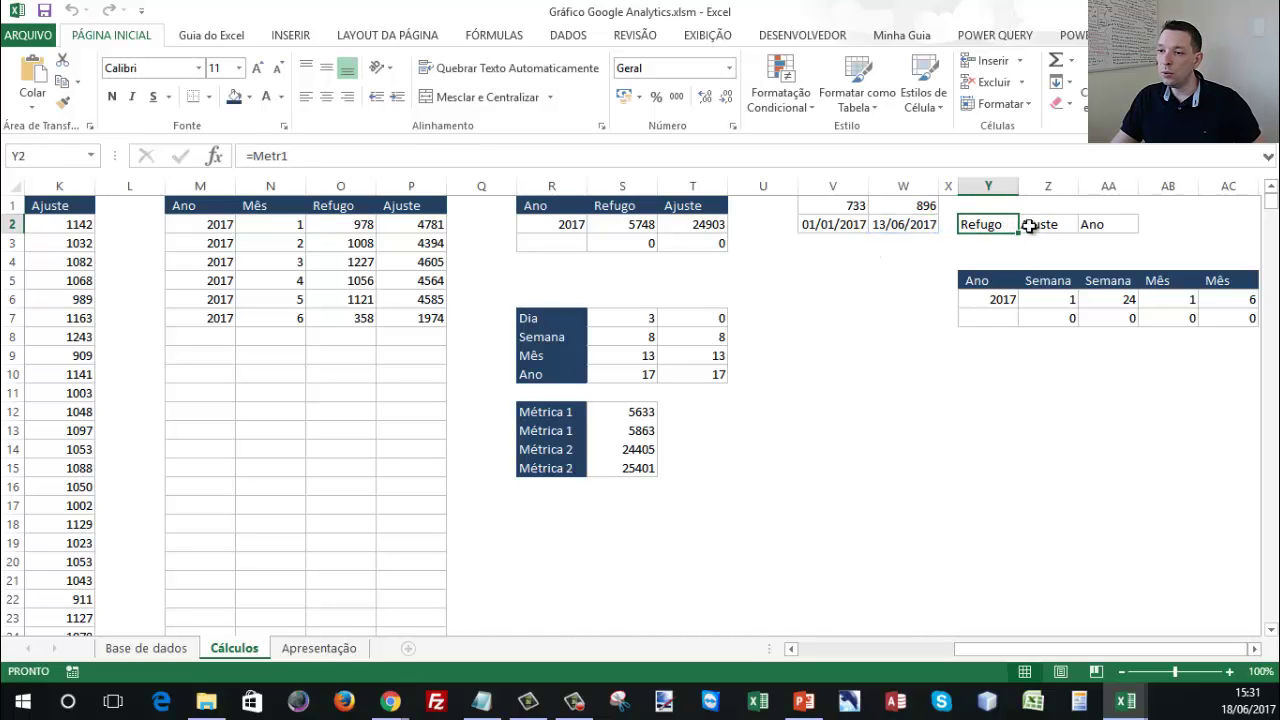
click(1029, 226)
click(307, 650)
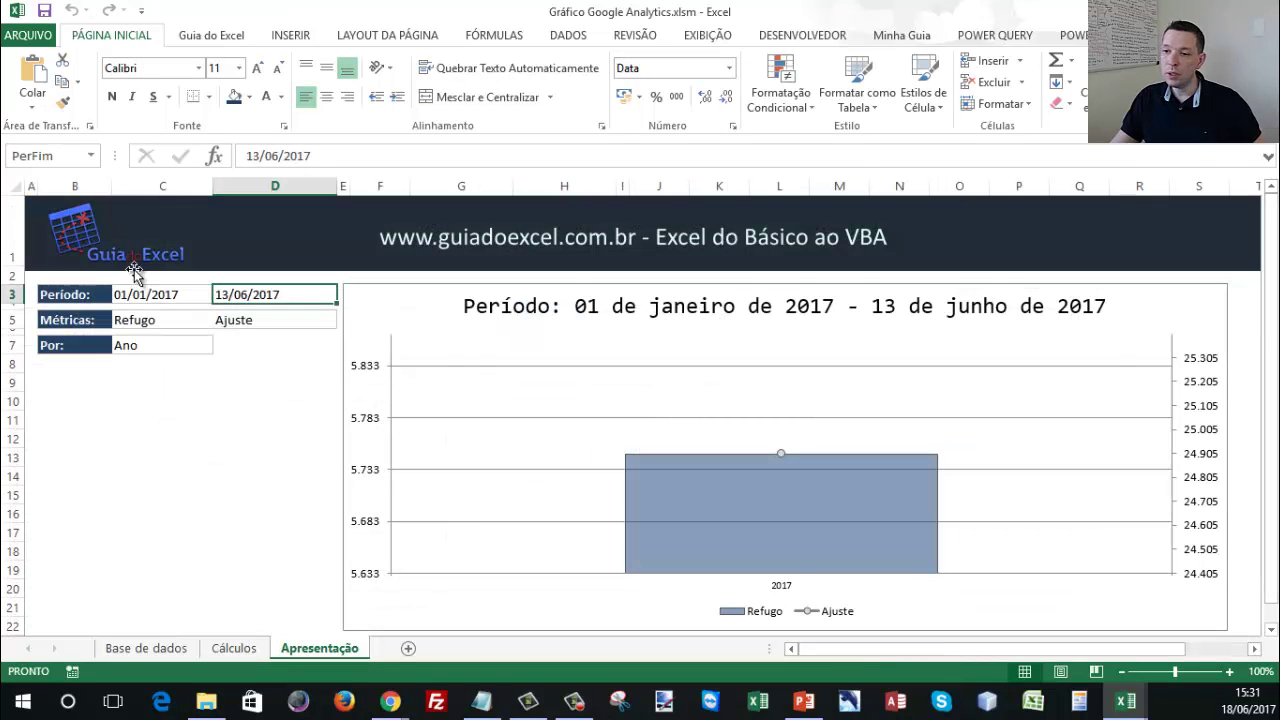
click(157, 320)
click(240, 320)
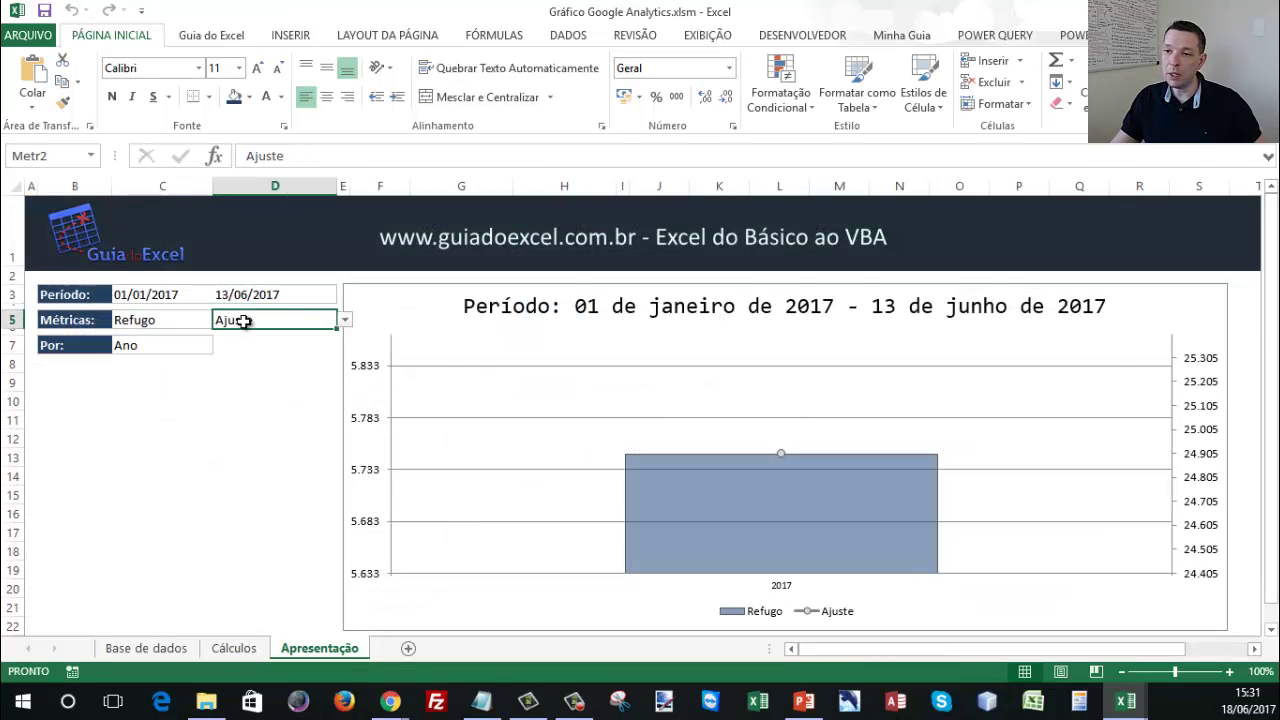
click(216, 648)
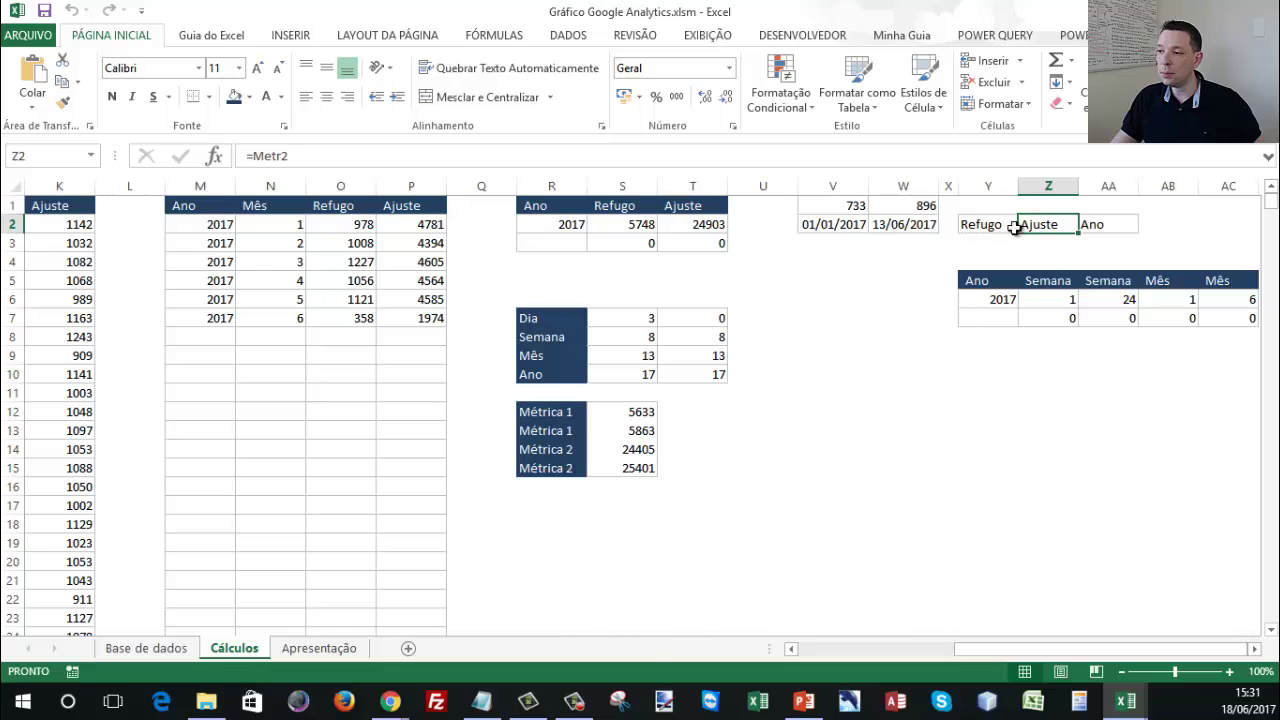
Set the chart's Por grouping to Semana on Apresentação and check the linked Periodicidade cell on Cálculos.
click(1123, 224)
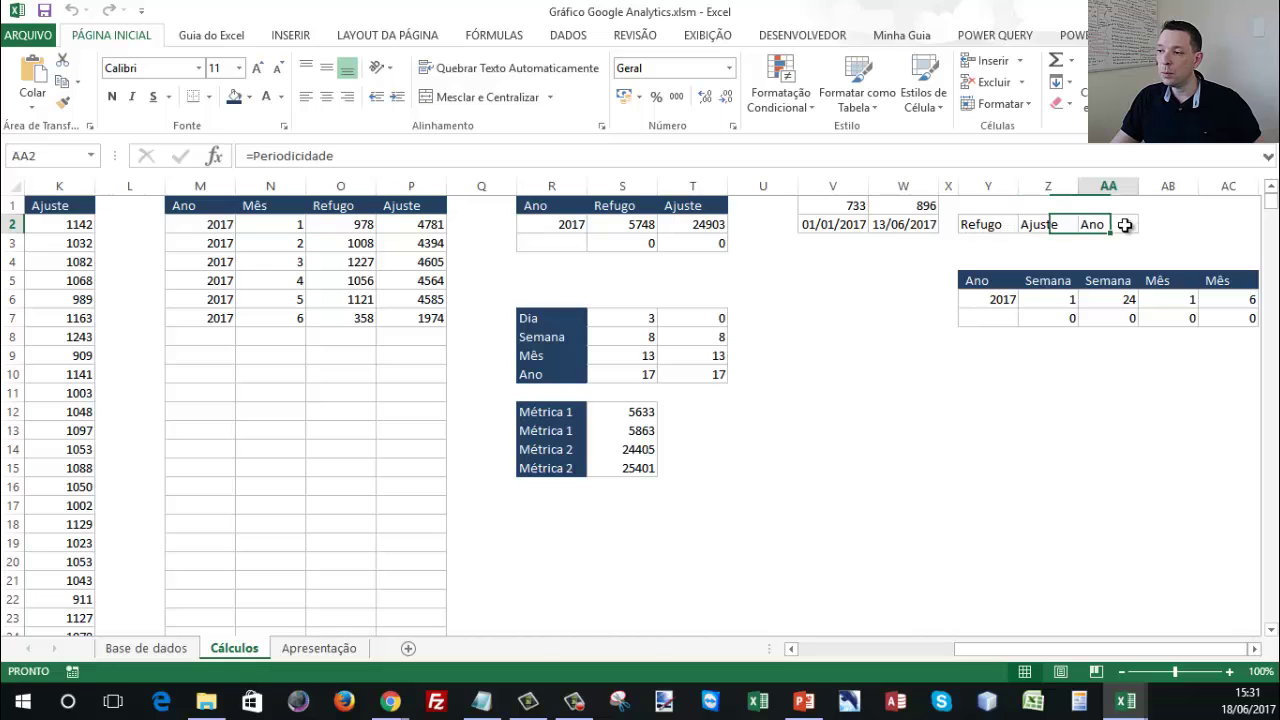
click(333, 648)
click(152, 345)
click(221, 345)
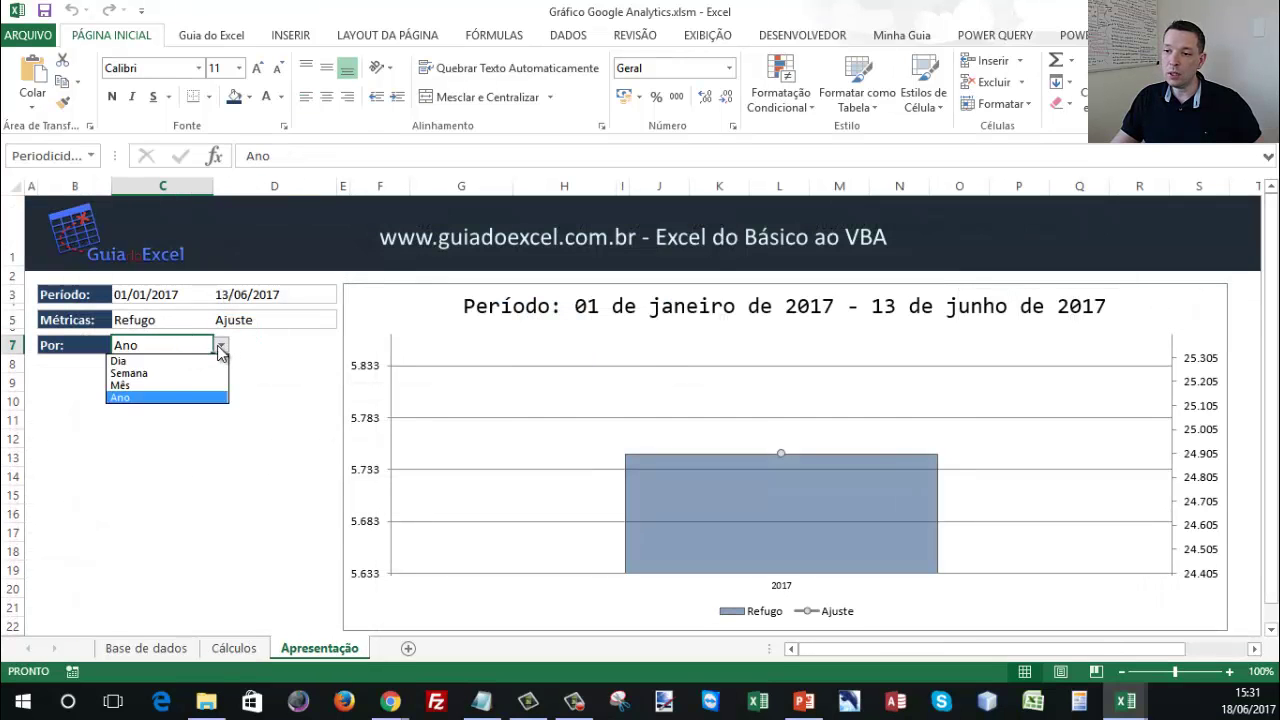
click(150, 373)
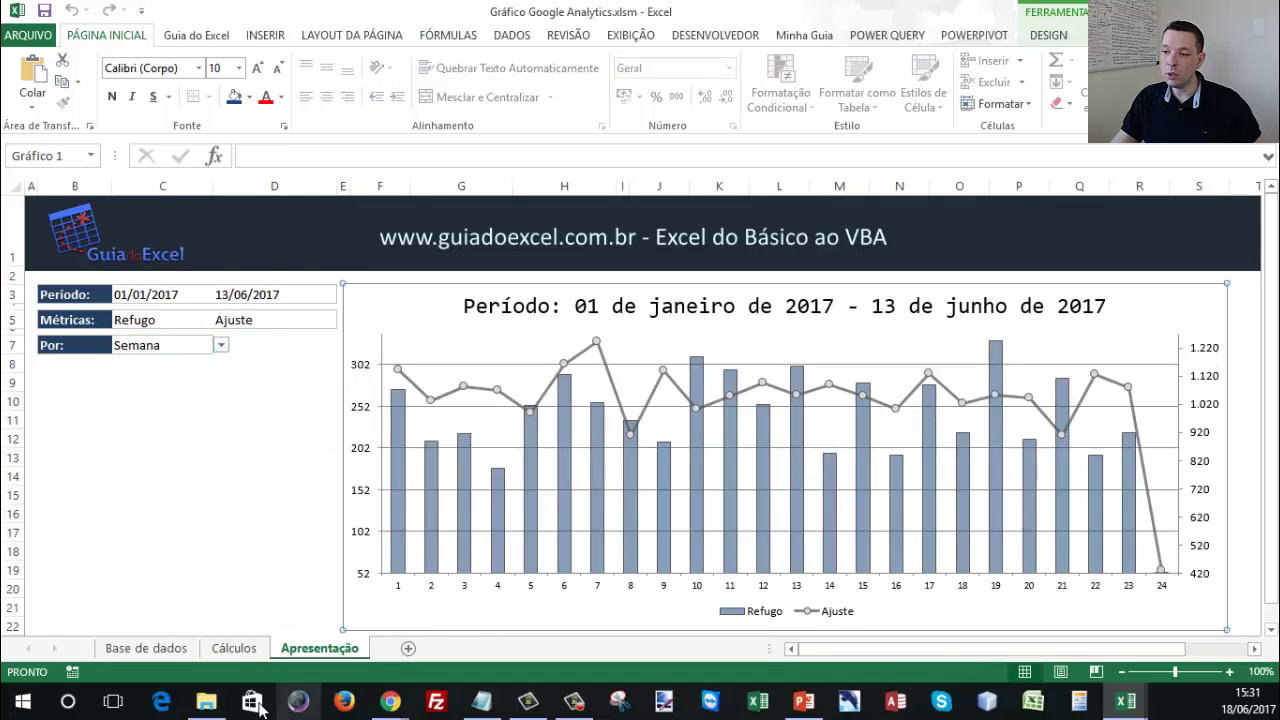
click(234, 648)
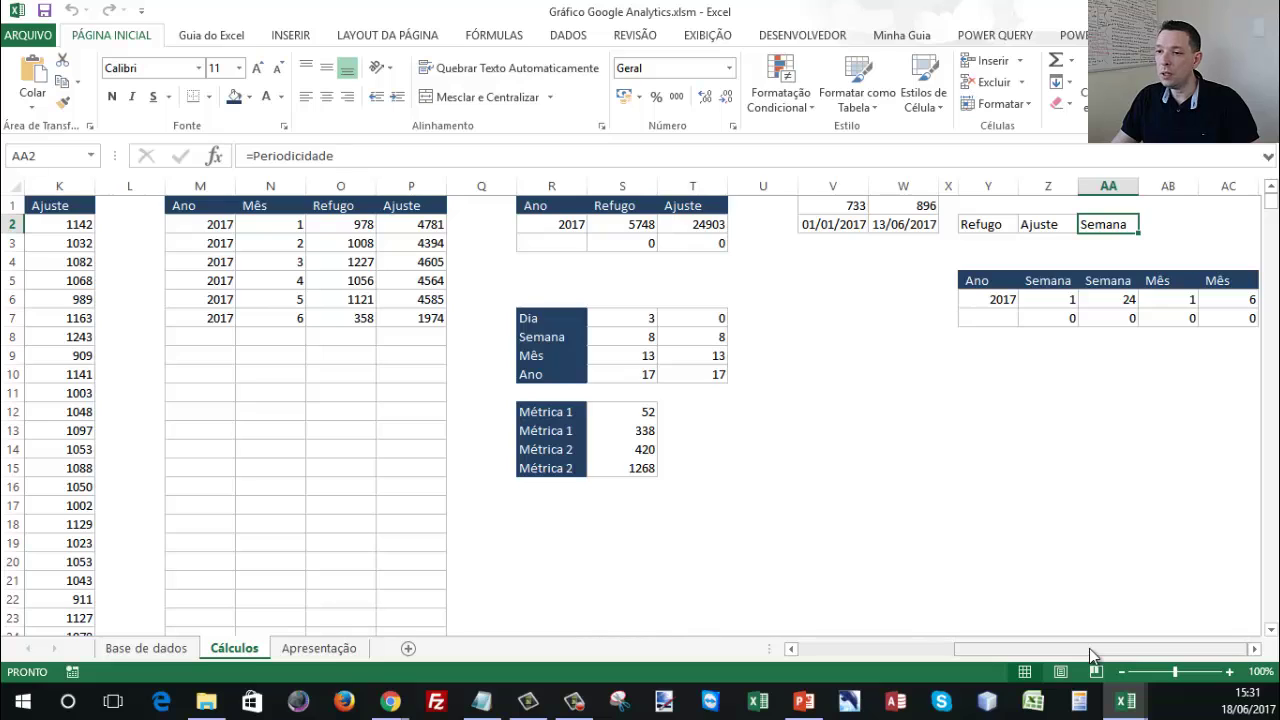
Review the first value column for Dia, Semana, Mês and Ano in R7:T10 against the daily table's columns.
click(628, 320)
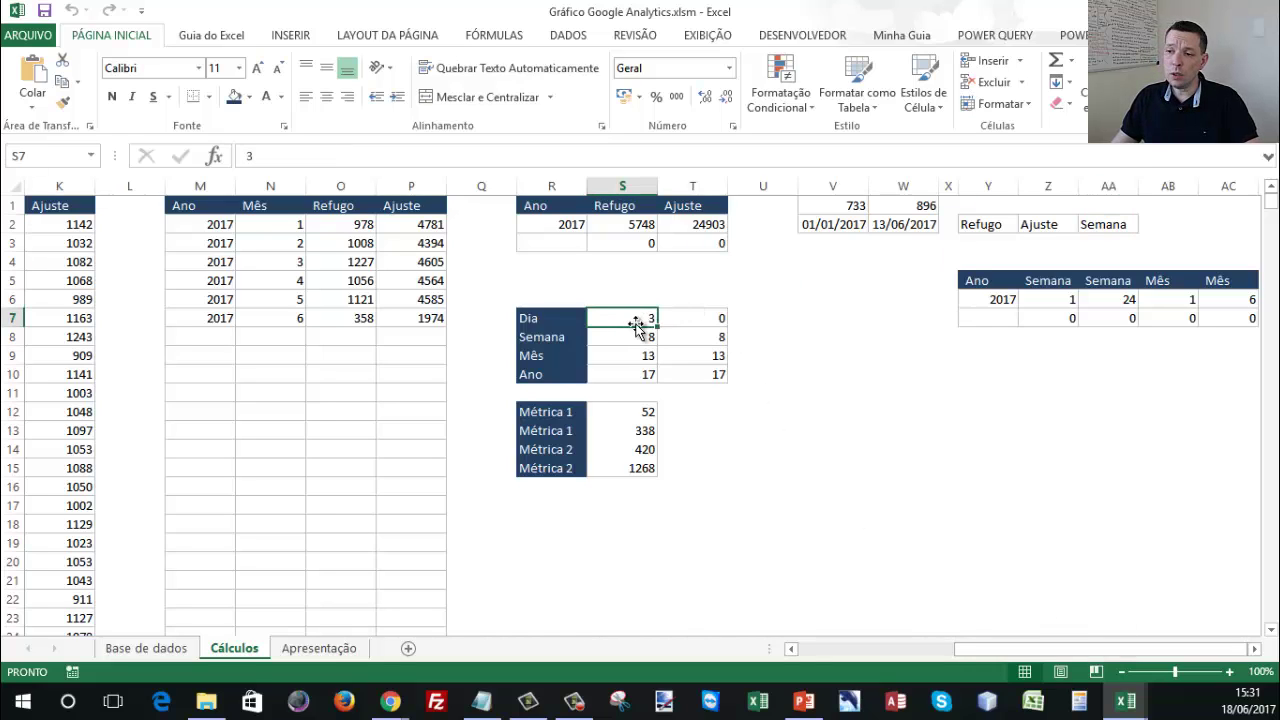
key(Down)
key(Down)
key(Down)
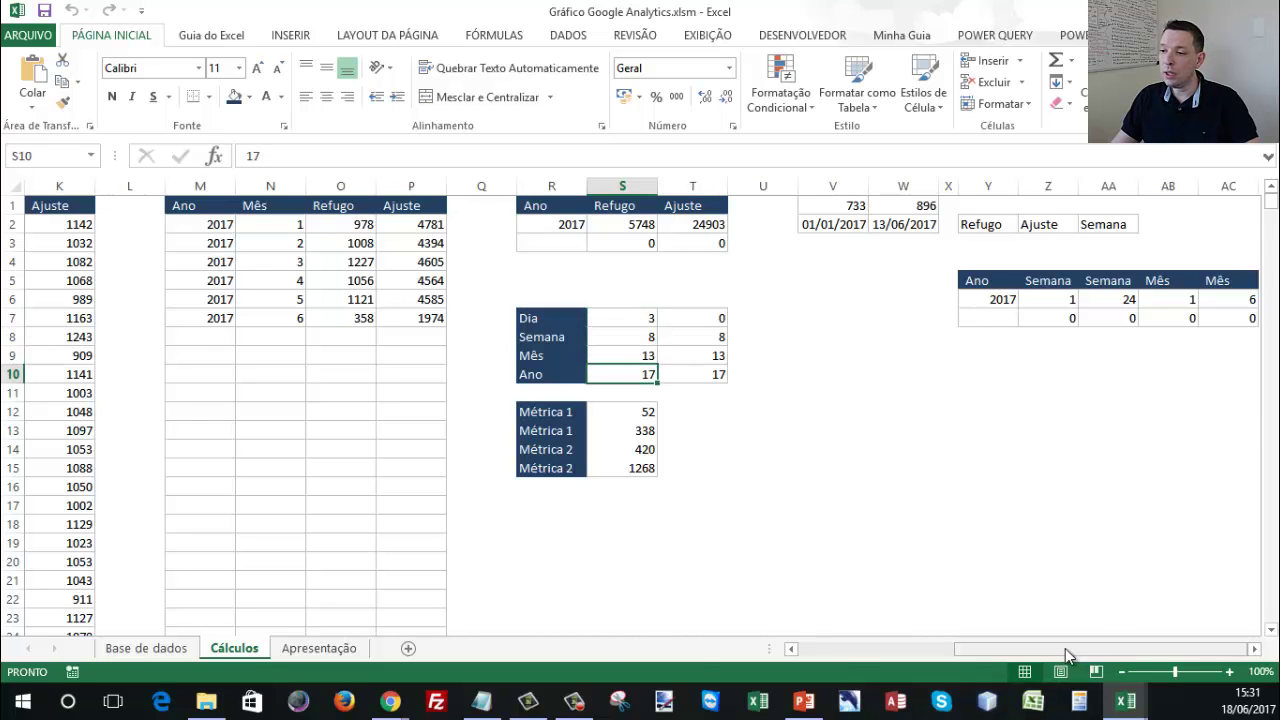
drag(1065, 648, 910, 648)
click(62, 228)
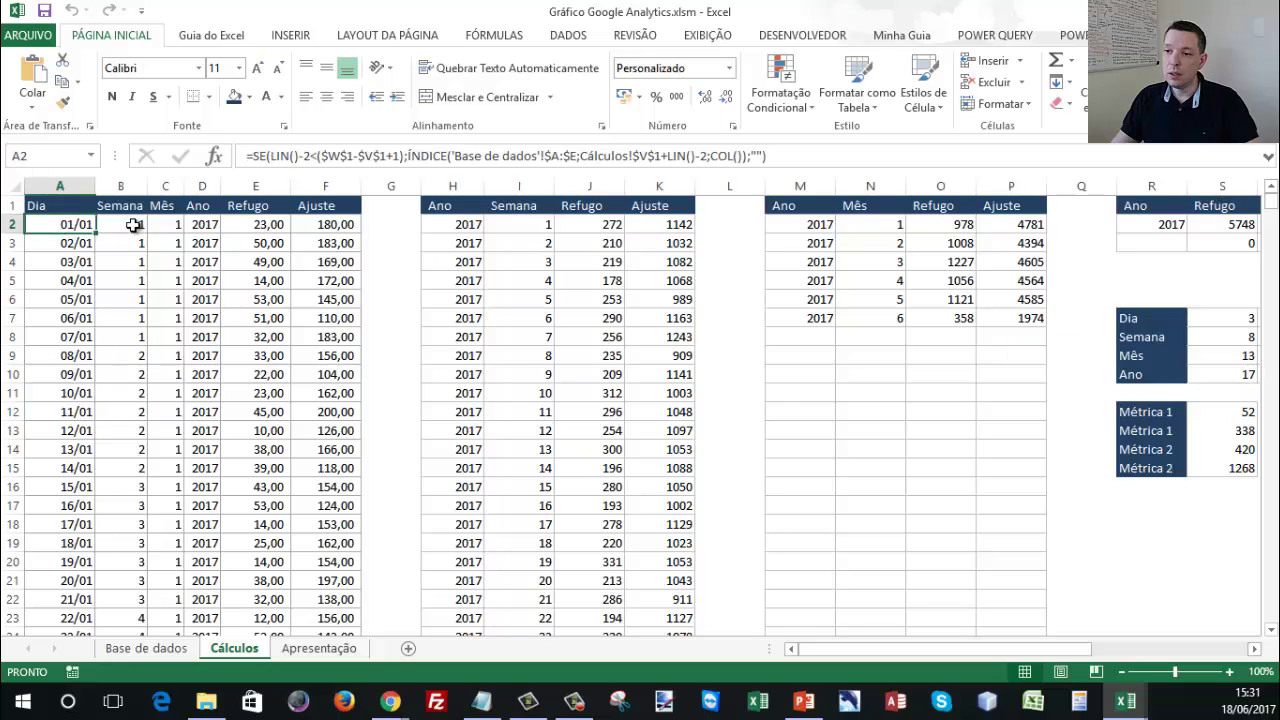
click(138, 229)
click(160, 228)
click(205, 228)
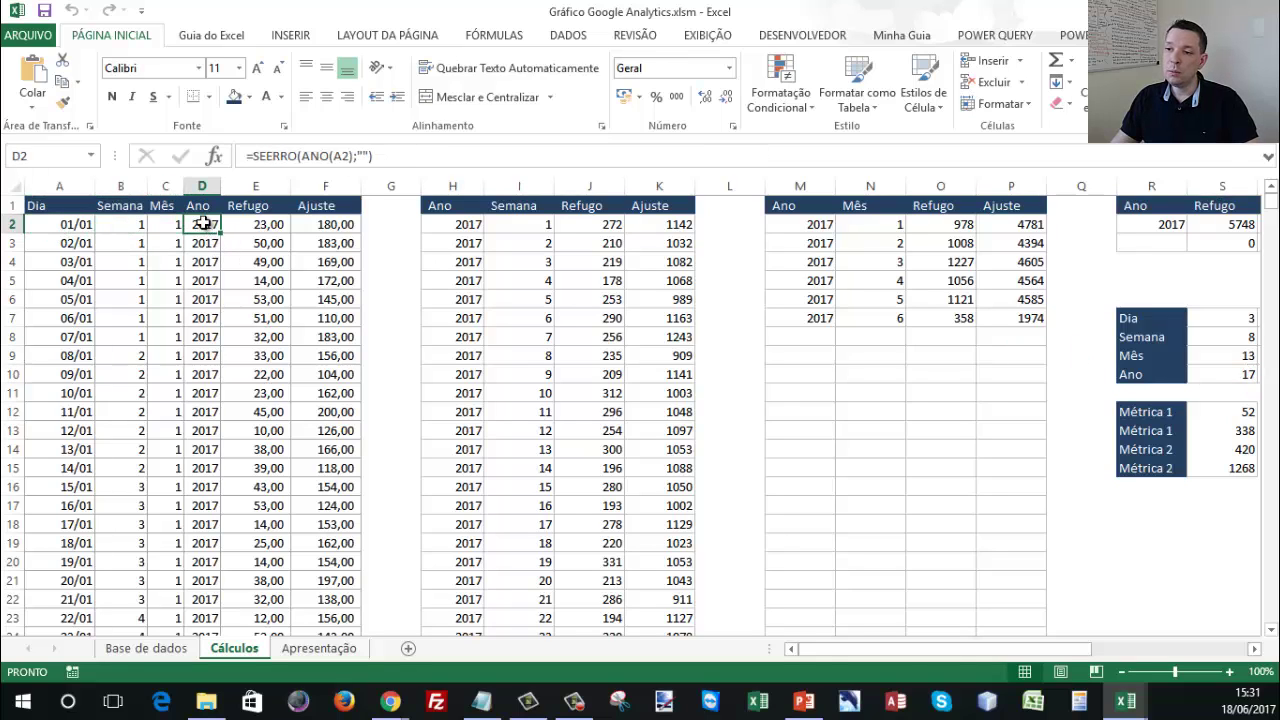
drag(205, 224, 205, 316)
Relate the Dia and Semana column offsets in S7:S8 to the distance between the daily and weekly tables.
drag(917, 648, 1077, 648)
click(630, 319)
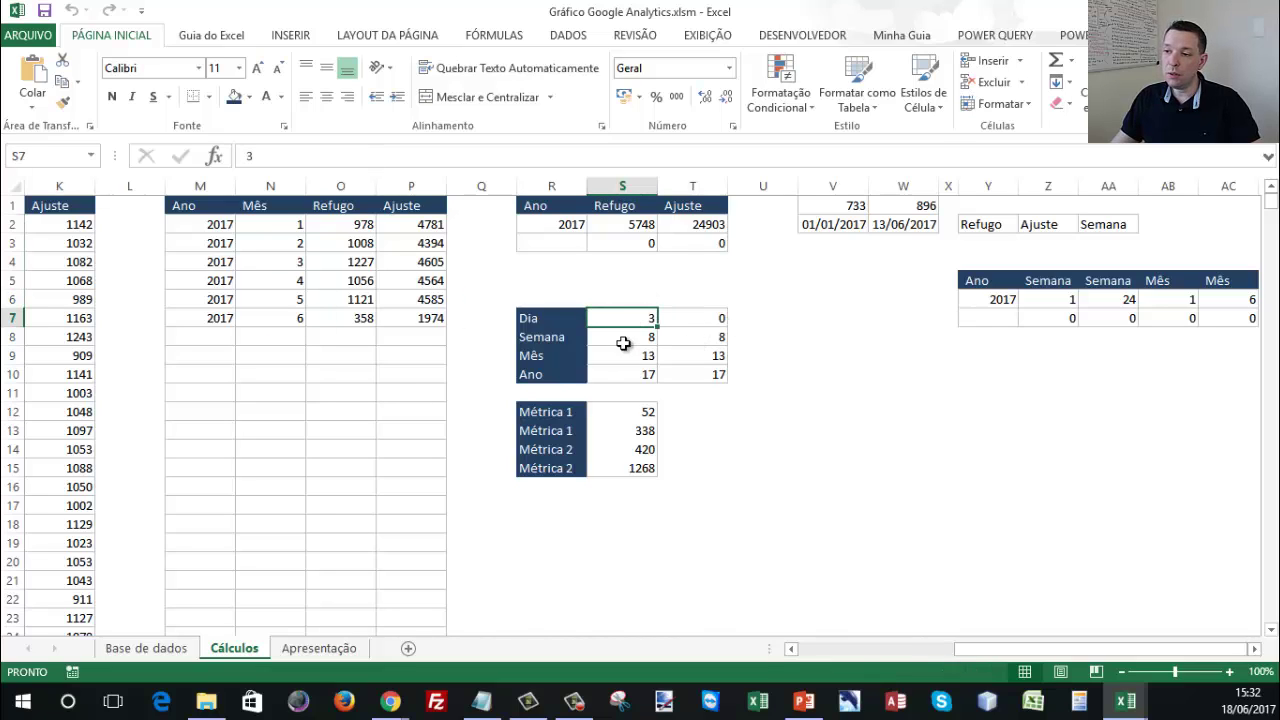
click(623, 343)
drag(1091, 650, 851, 646)
click(530, 224)
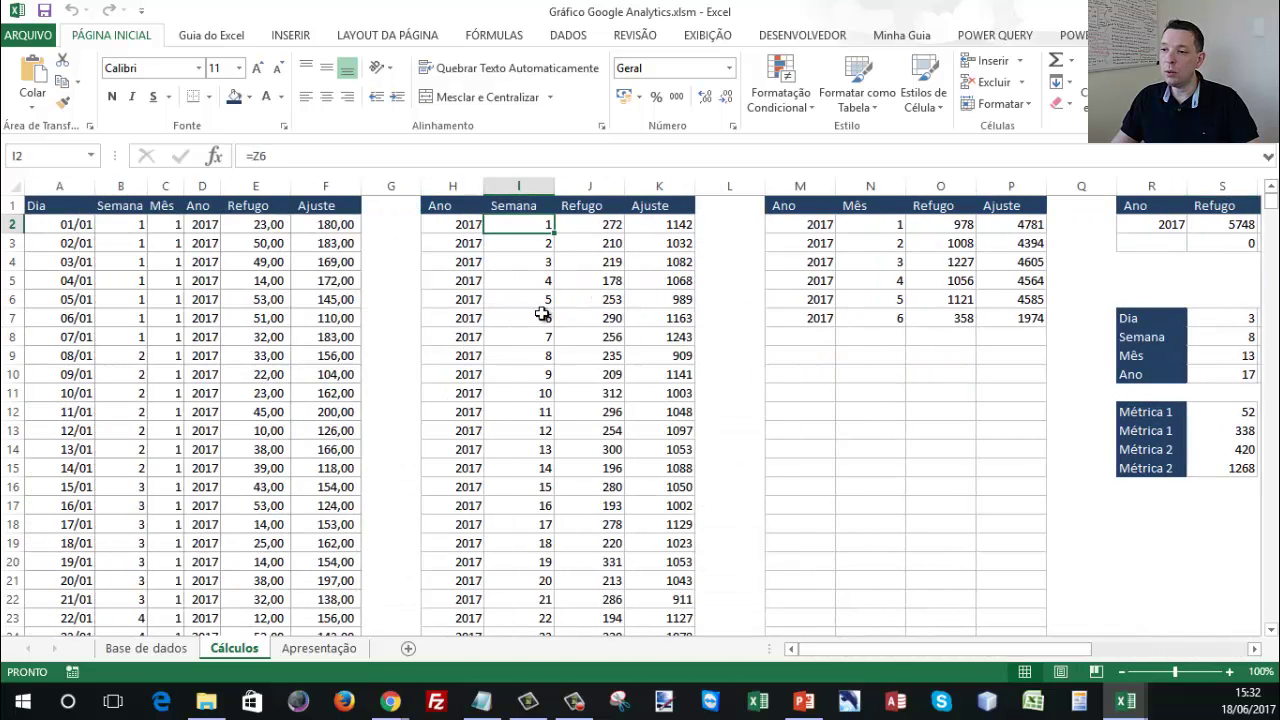
key(Left)
key(Left)
key(Left)
key(Left)
key(Left)
key(Left)
key(Left)
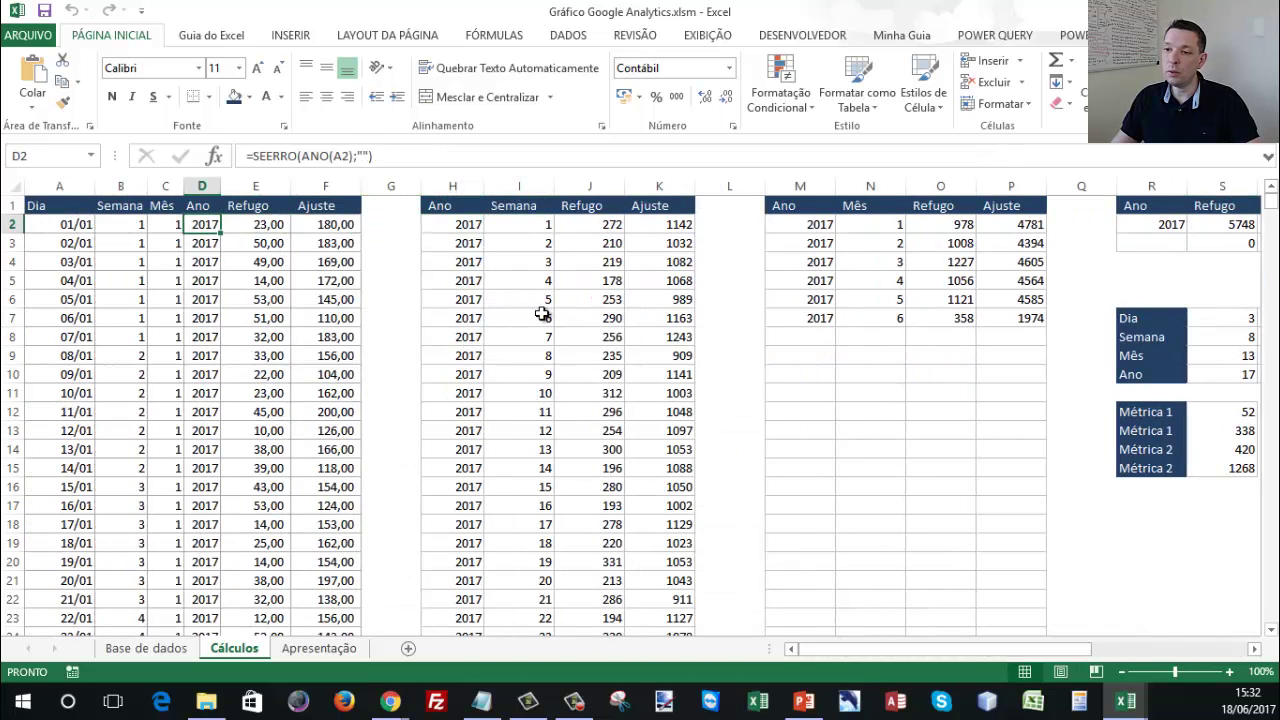
key(Left)
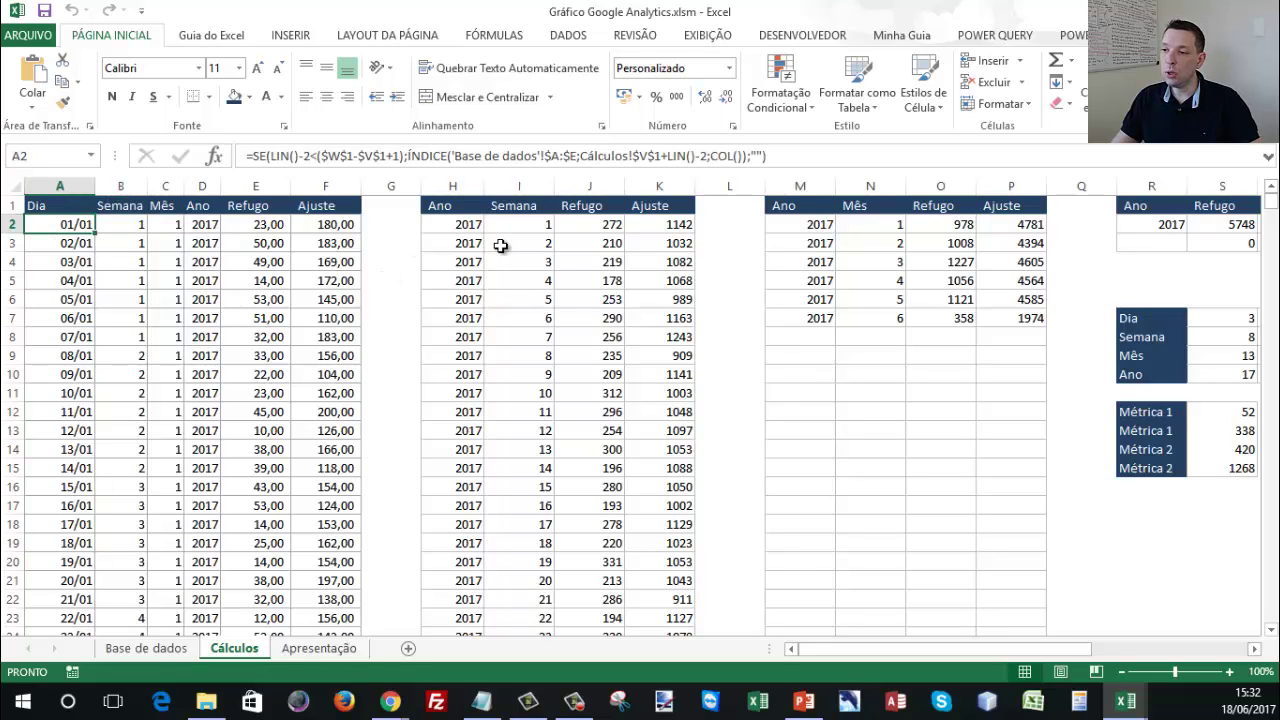
click(500, 245)
drag(514, 222, 652, 528)
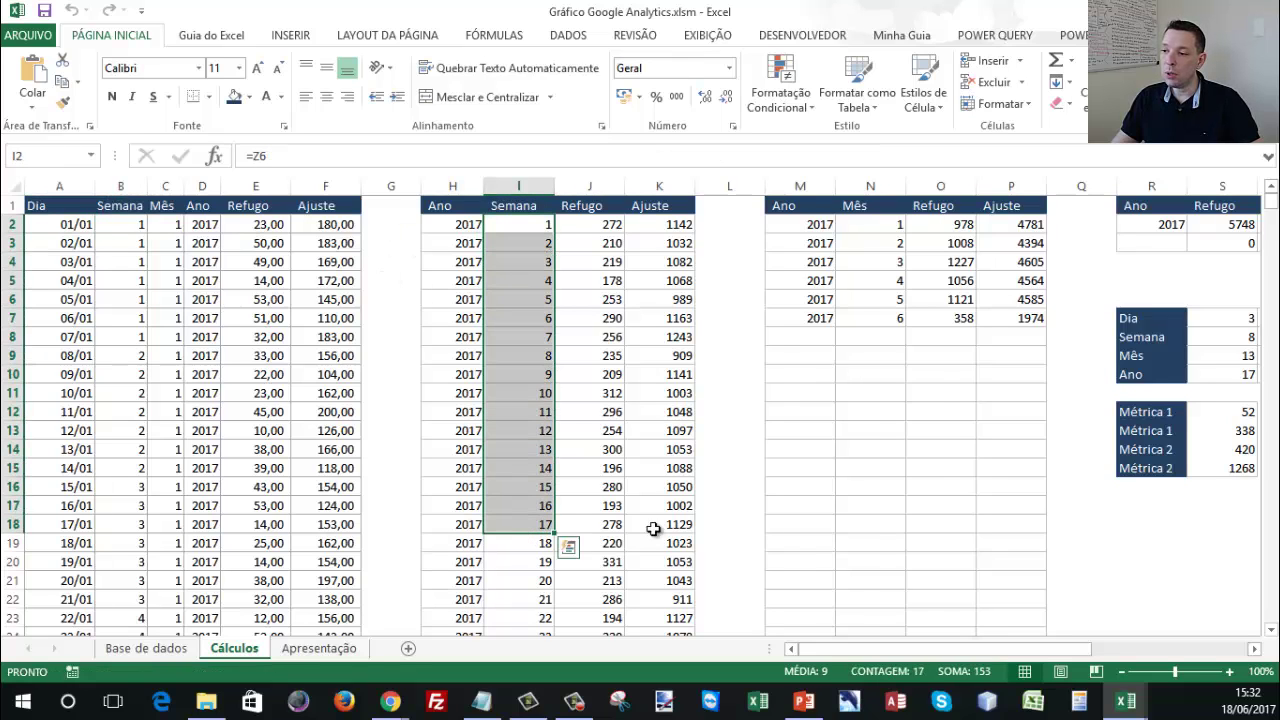
Review the whole block of column offsets in S7:T10 and return to the chart on Apresentação.
drag(906, 649, 958, 650)
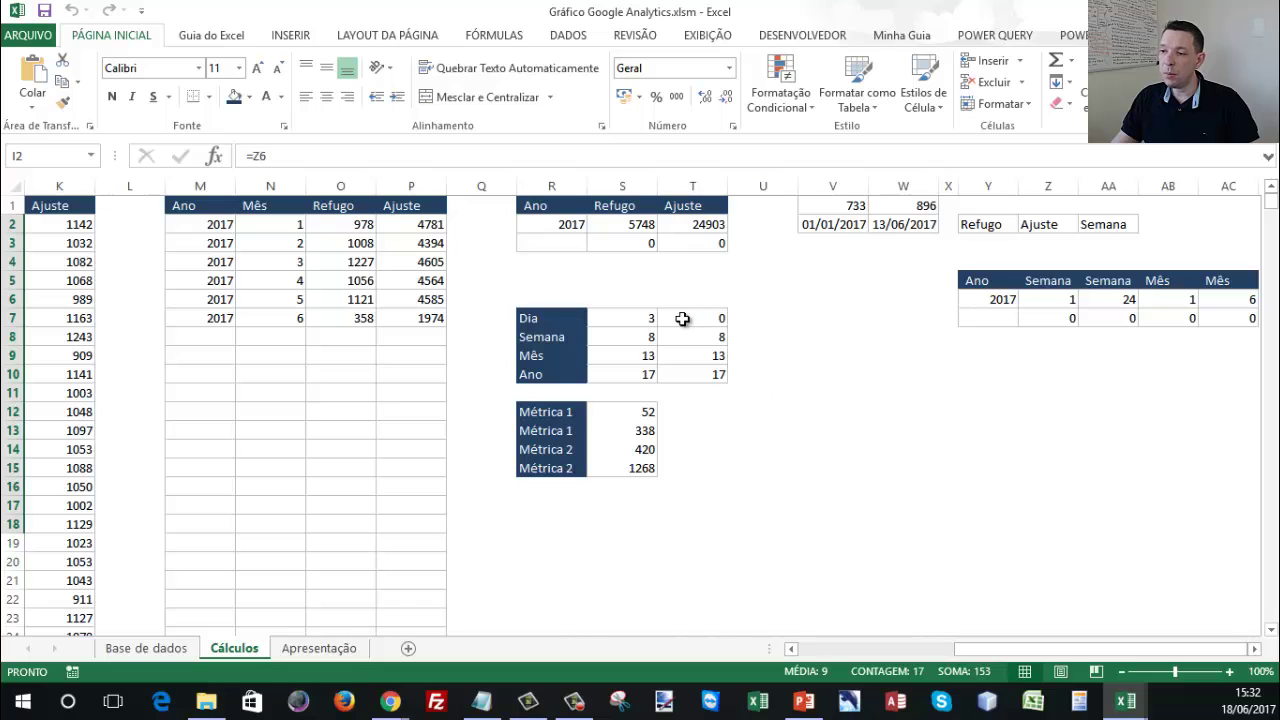
drag(688, 321, 637, 372)
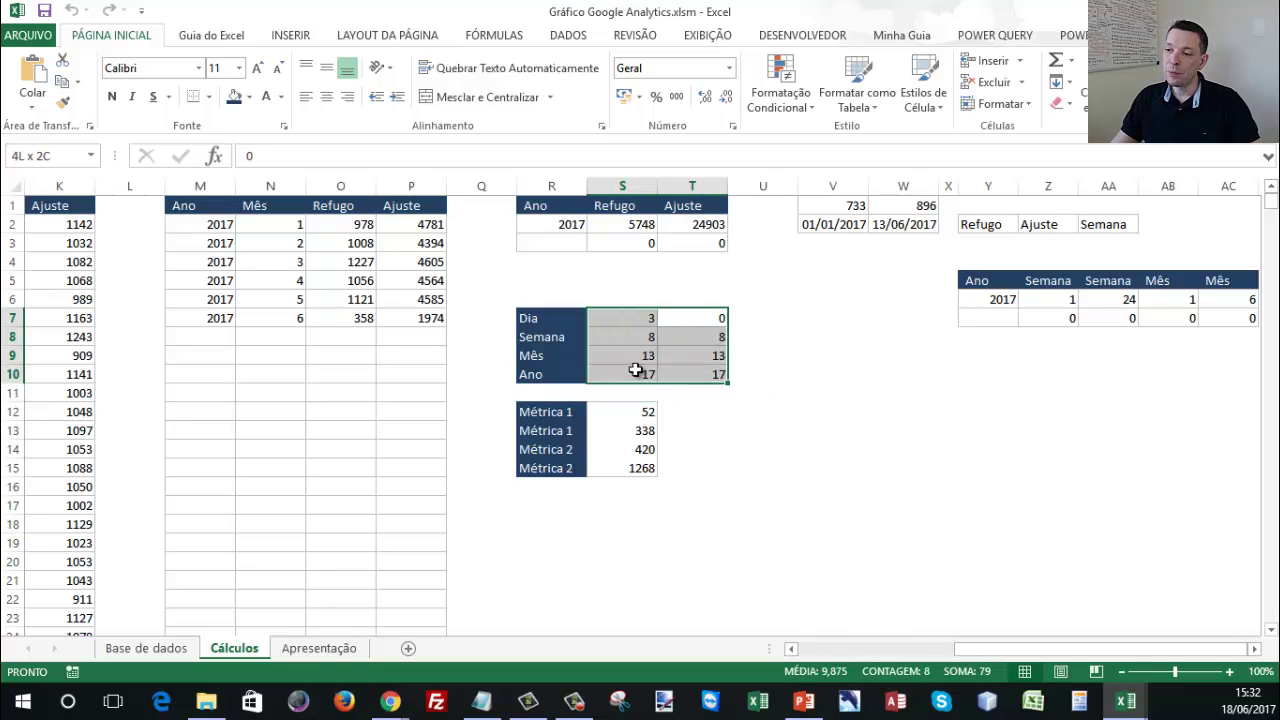
click(350, 649)
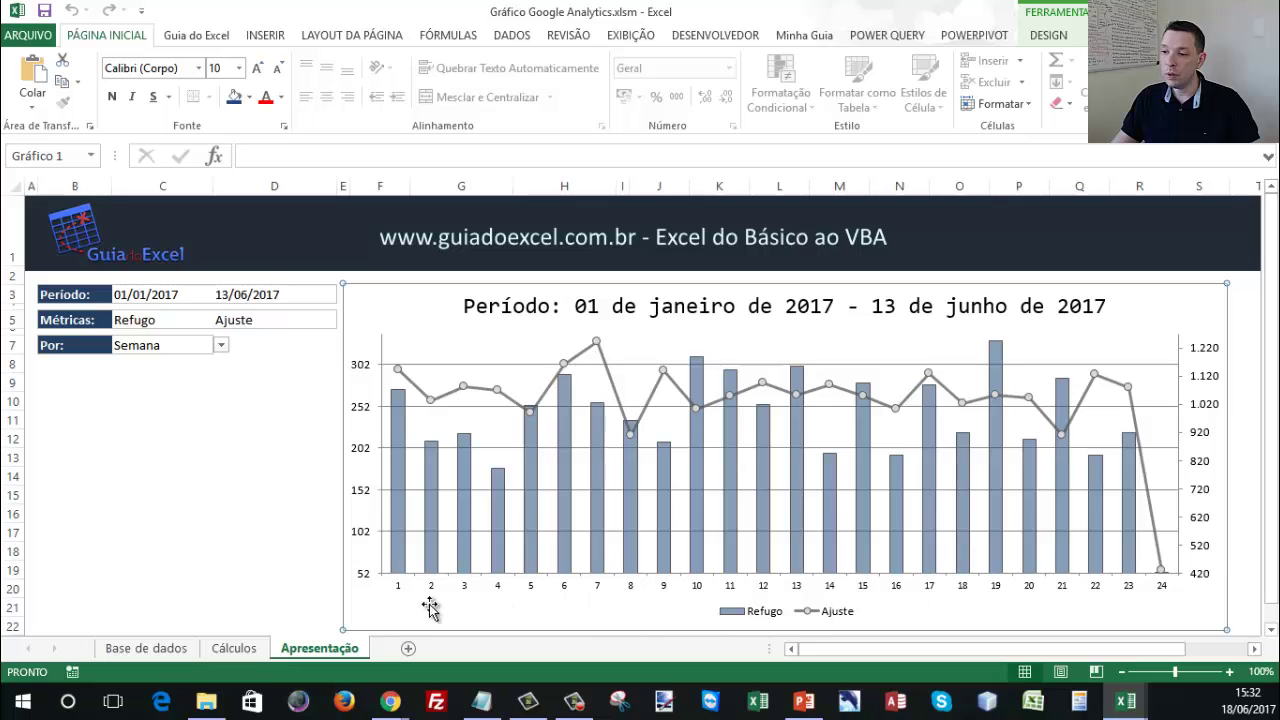
Review the Dia, Semana, Mês and Ano column offsets in S7:T10 on the Cálculos sheet.
click(240, 650)
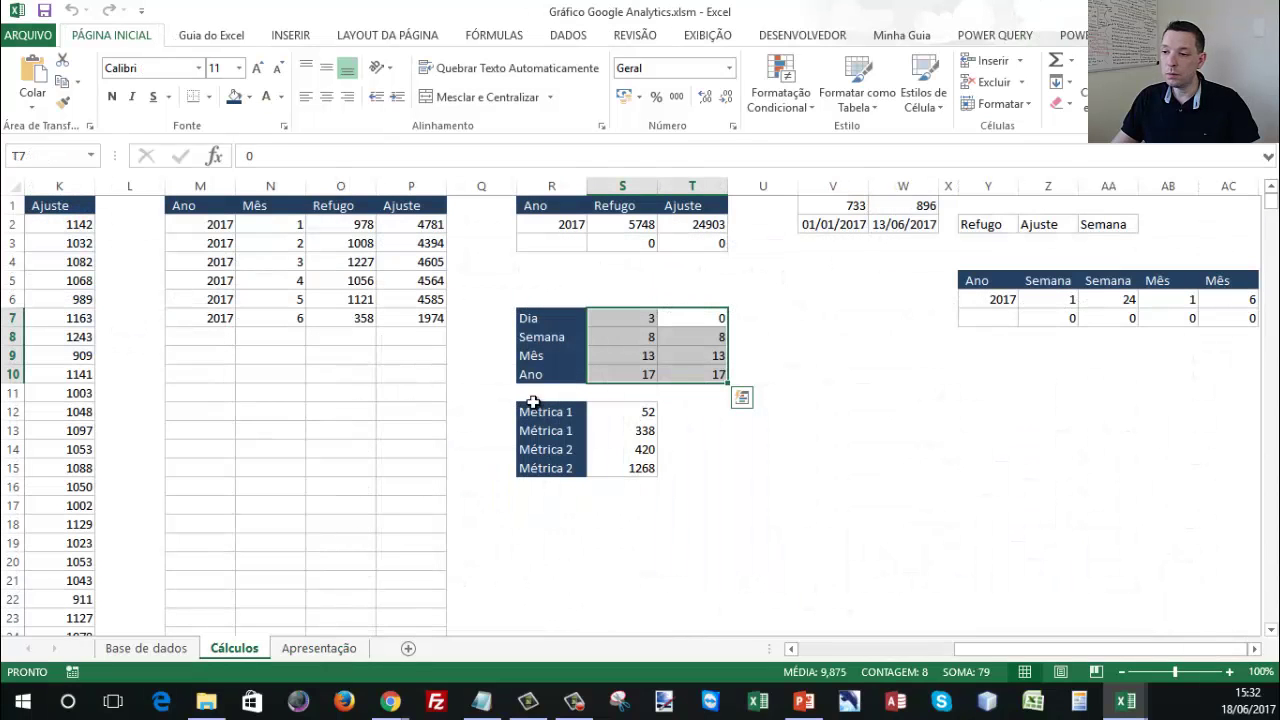
click(684, 373)
drag(640, 316, 699, 372)
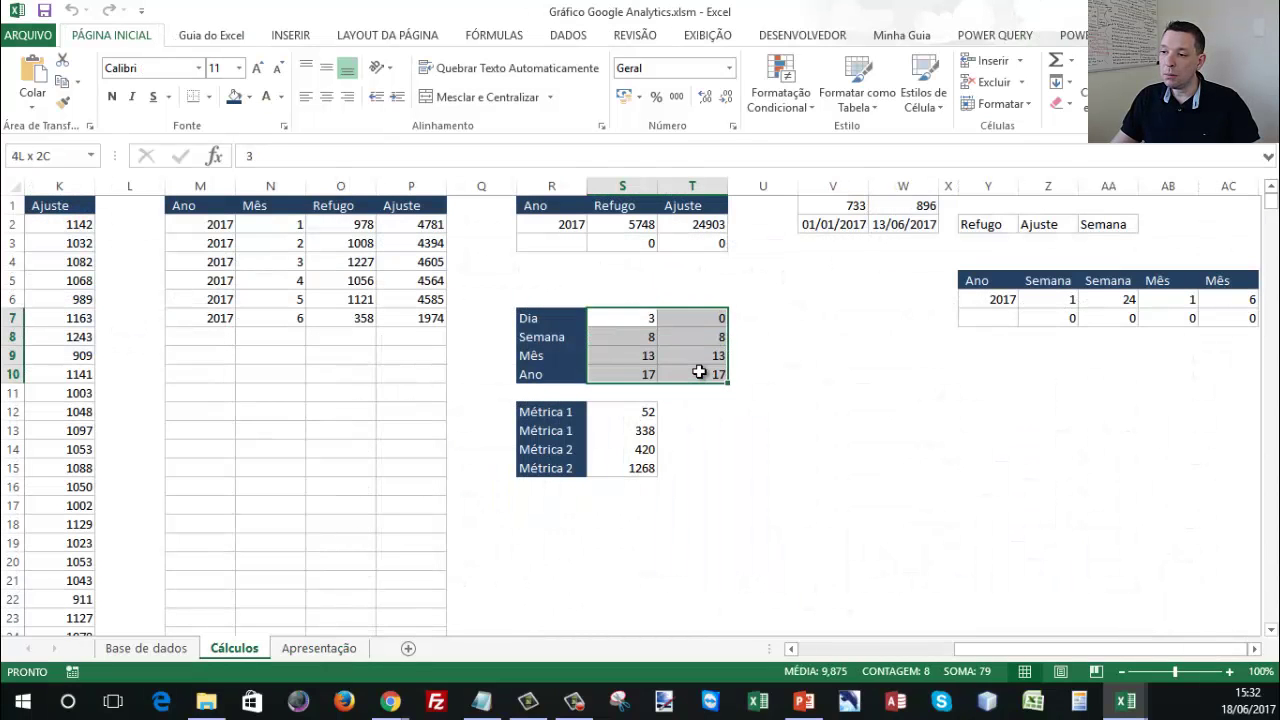
click(662, 355)
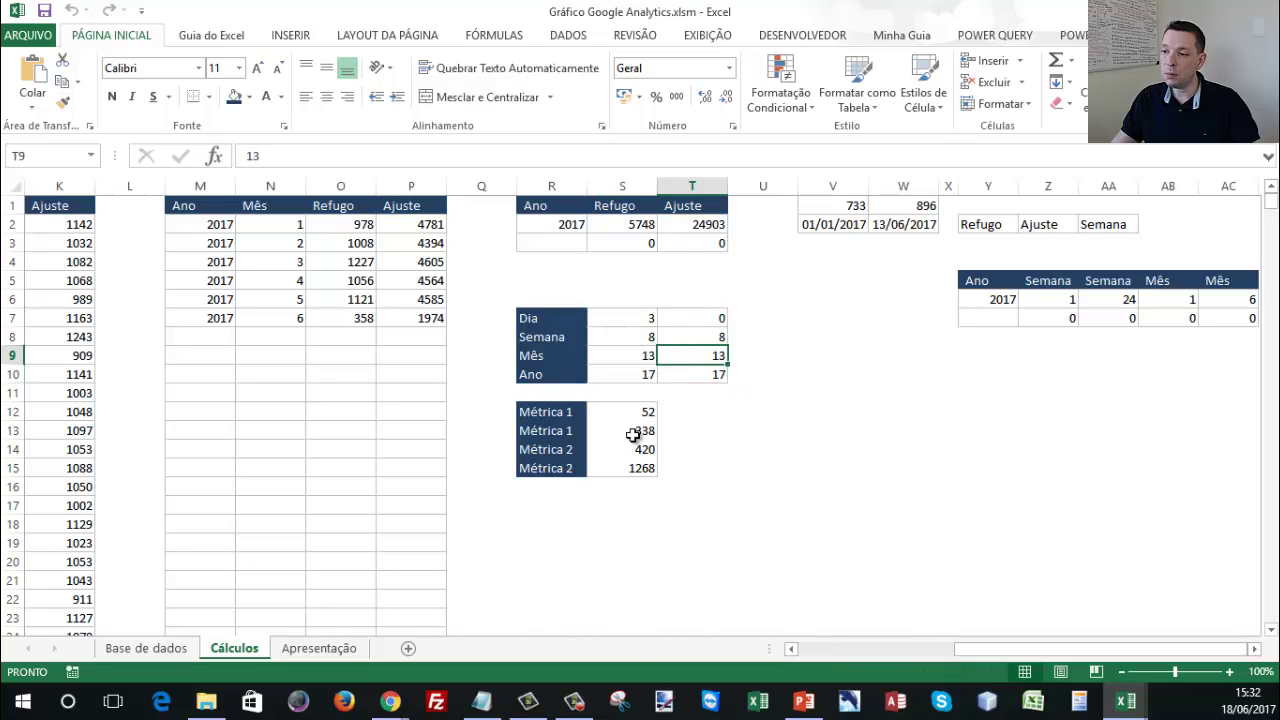
Read through the minimum and maximum axis formulas for Métrica 1 and Métrica 2 in S12:S15.
click(603, 413)
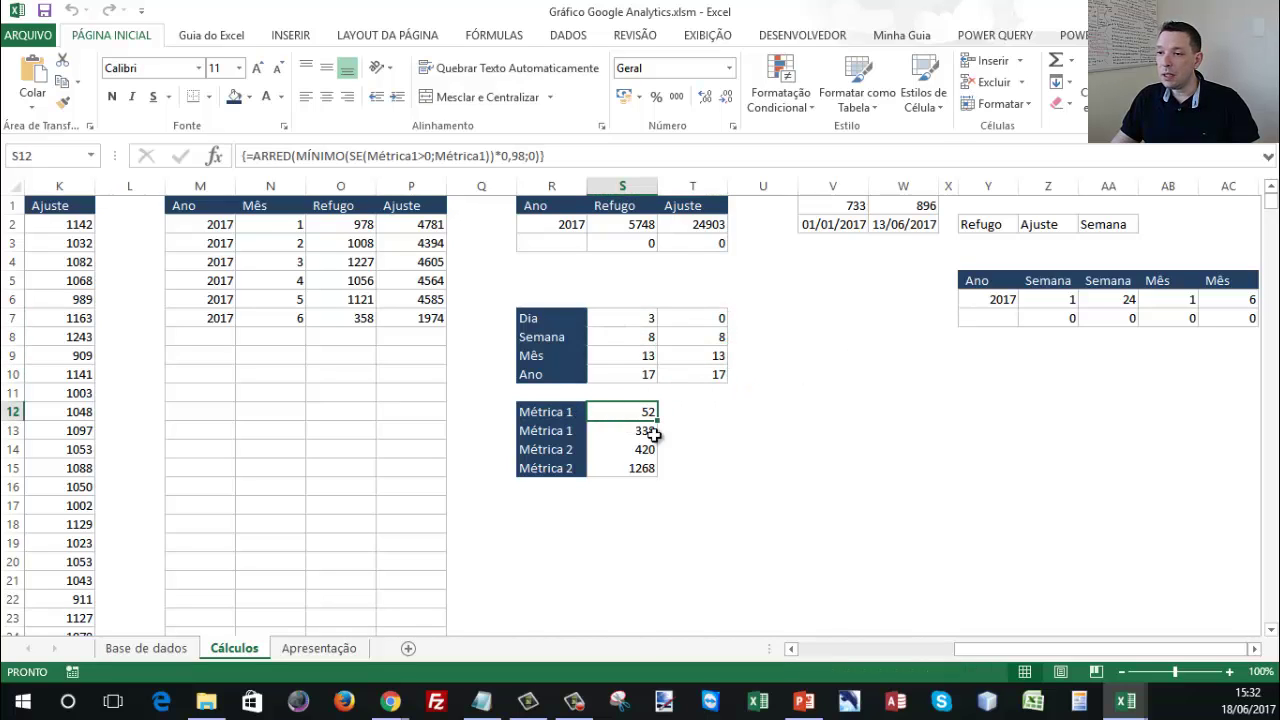
key(Down)
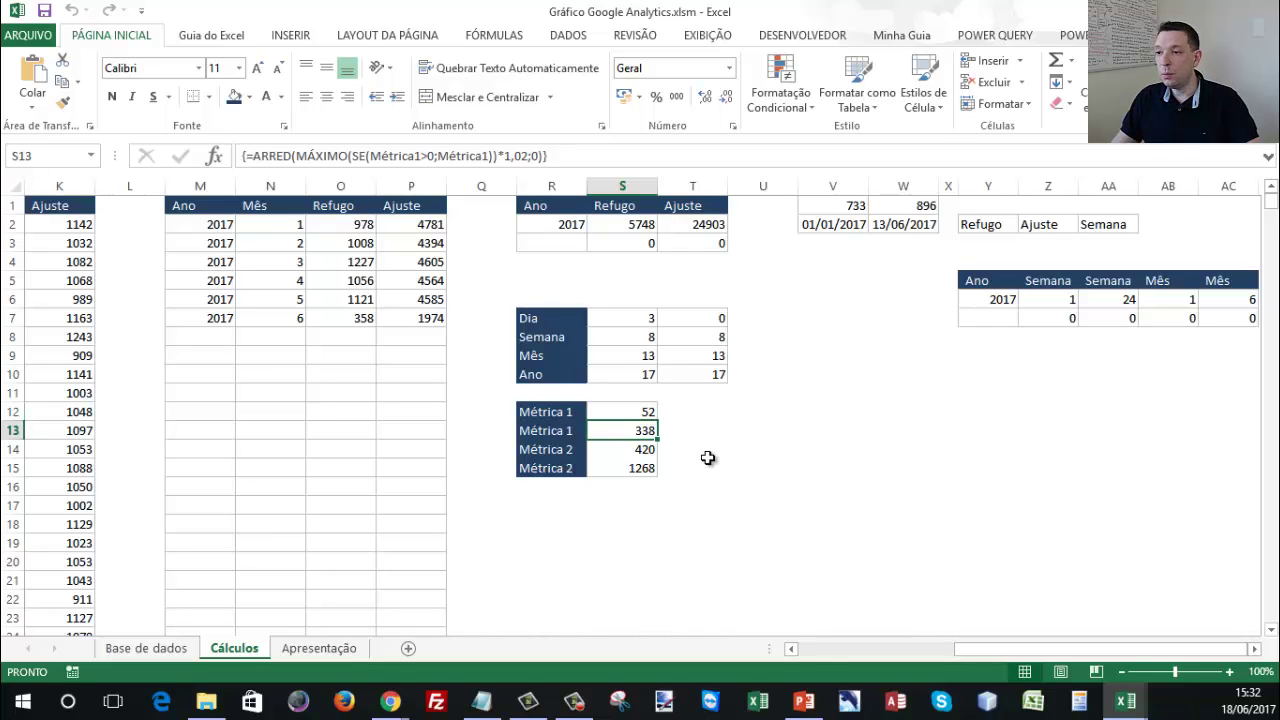
key(Down)
key(Up)
key(Down)
key(Down)
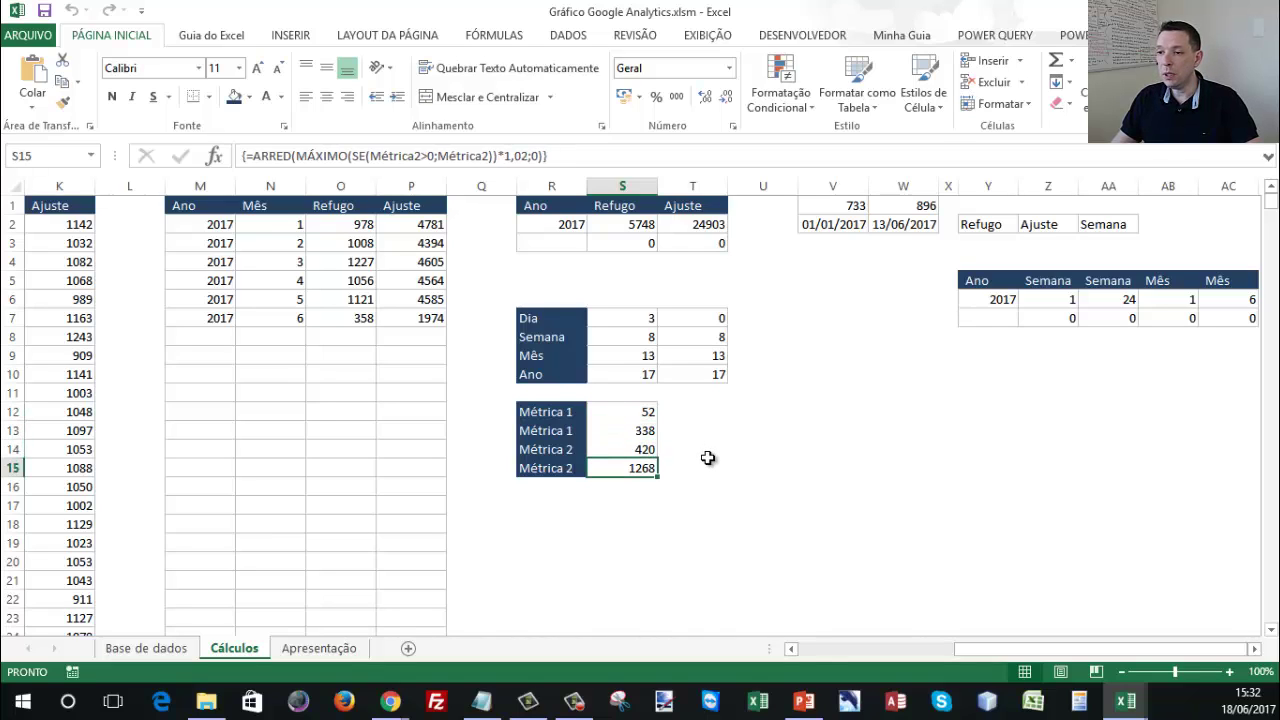
Compare the Métrica 1 minimum formula in S12 with its maximum formula in S13.
key(Up)
key(Up)
key(Up)
key(Down)
key(Up)
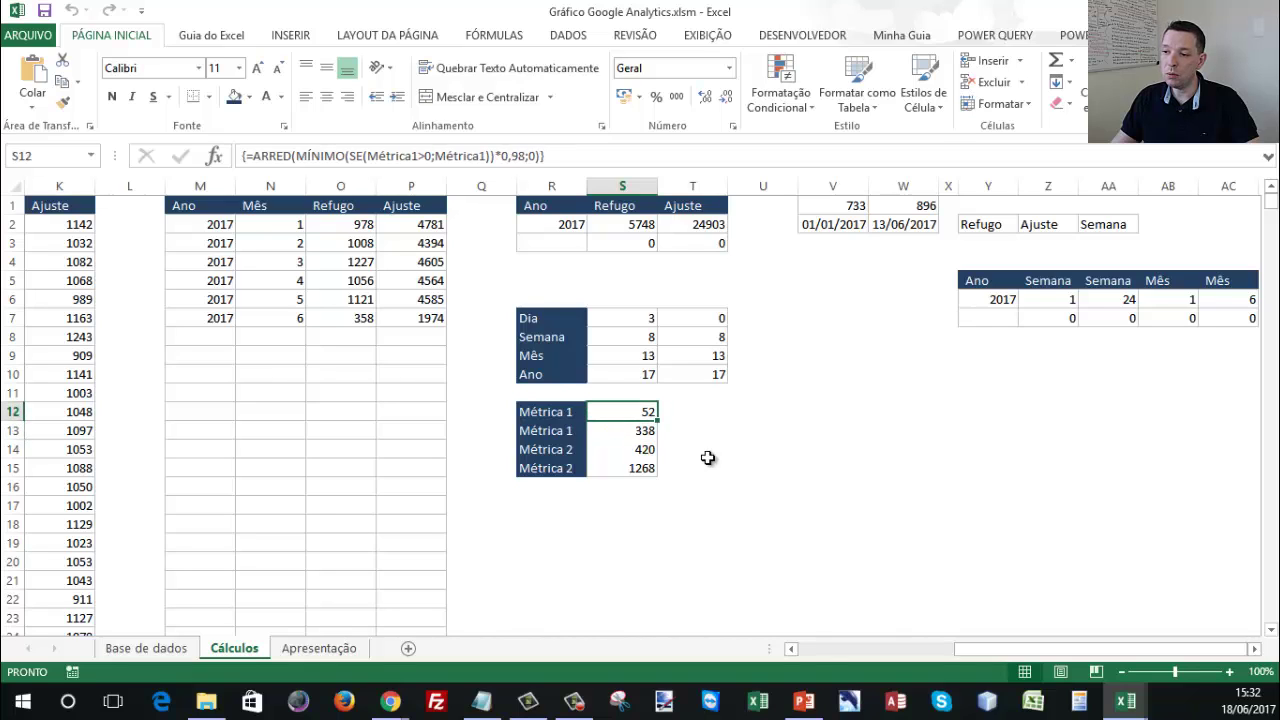
key(Down)
key(Up)
key(Down)
key(Up)
key(Down)
Compare the Métrica 2 minimum formula in S14 with its maximum formula in S15.
key(Down)
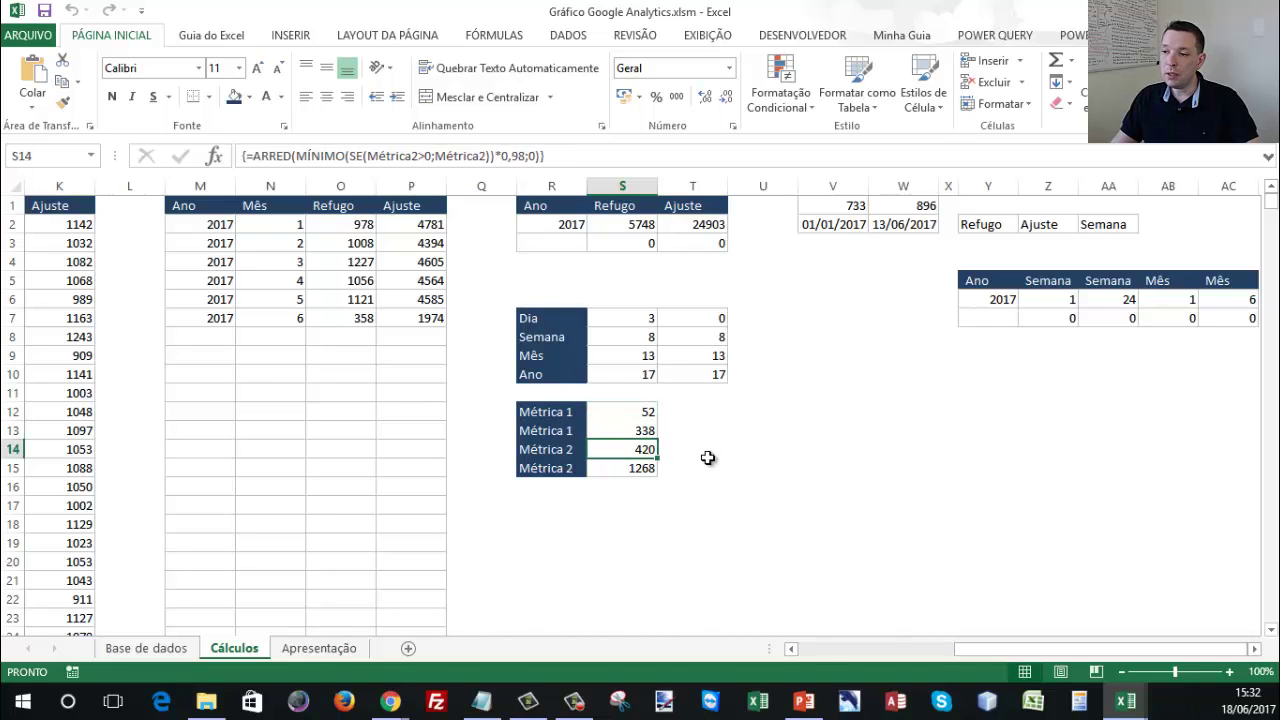
key(Down)
key(Up)
key(Down)
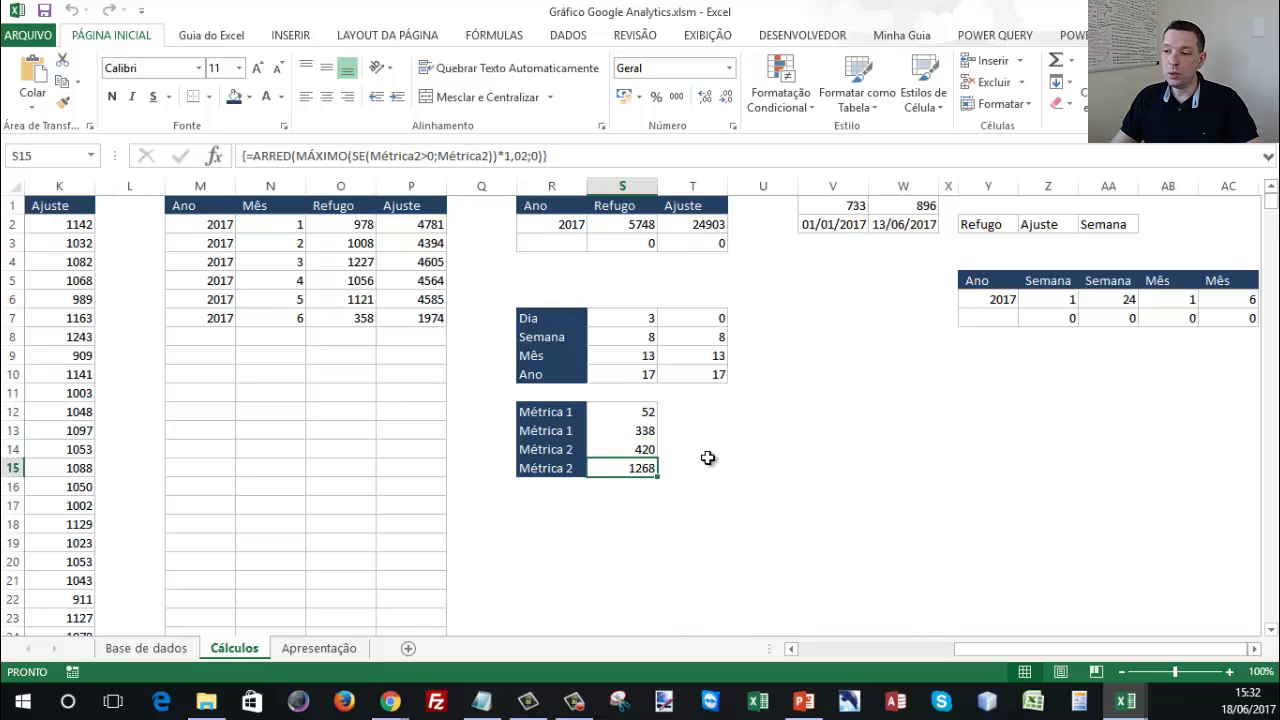
key(Up)
key(Down)
key(Up)
key(Down)
key(Up)
key(Down)
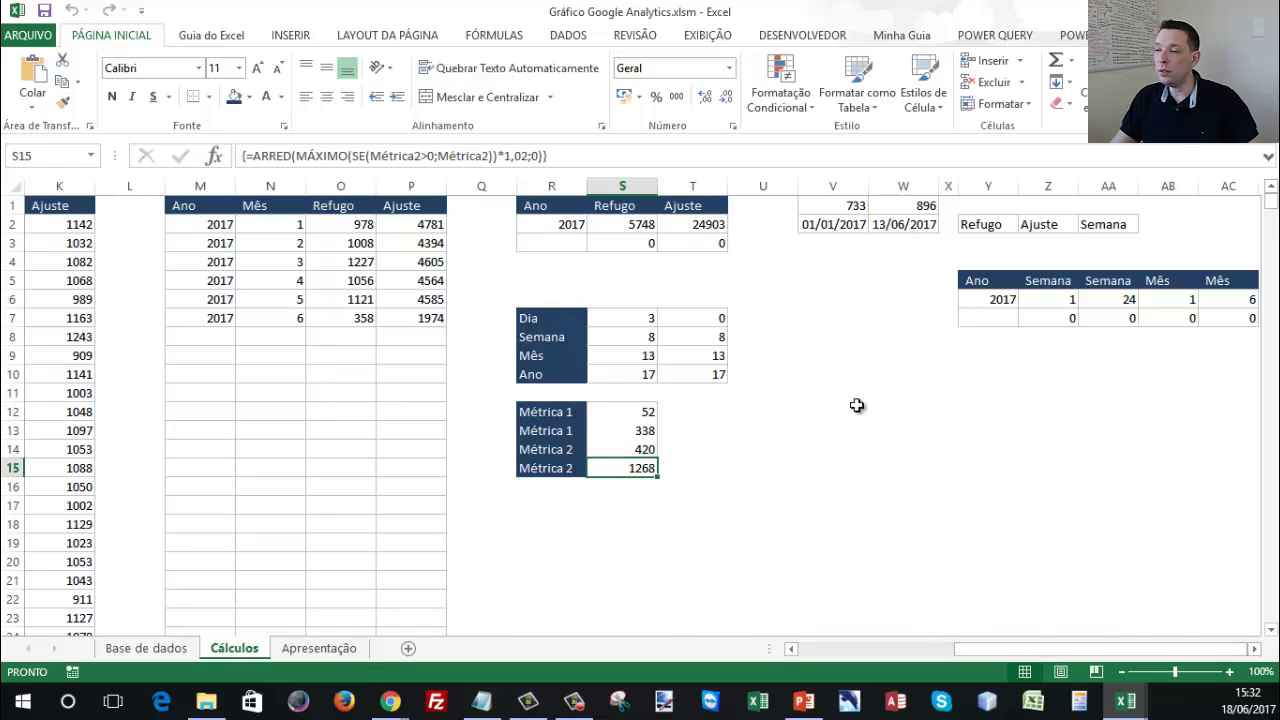
Review the Semana and Mês limits for both year rows in Z6:AC7.
click(1252, 649)
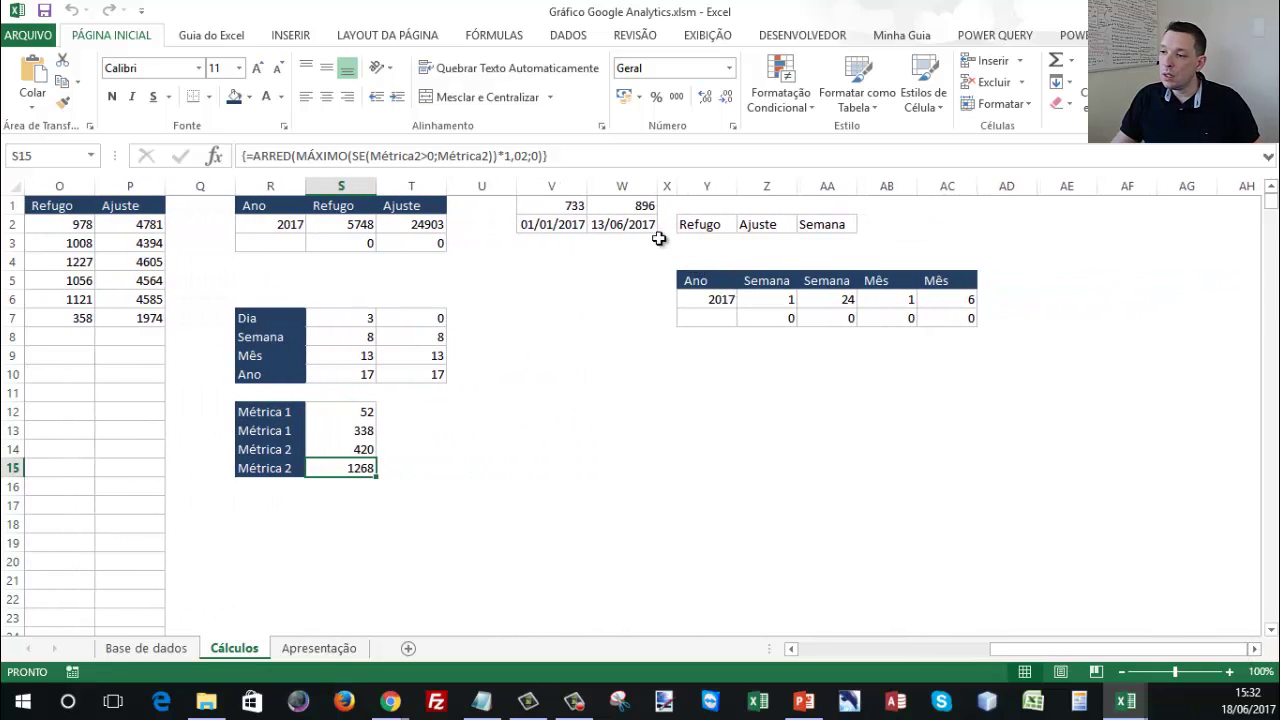
click(784, 297)
click(841, 303)
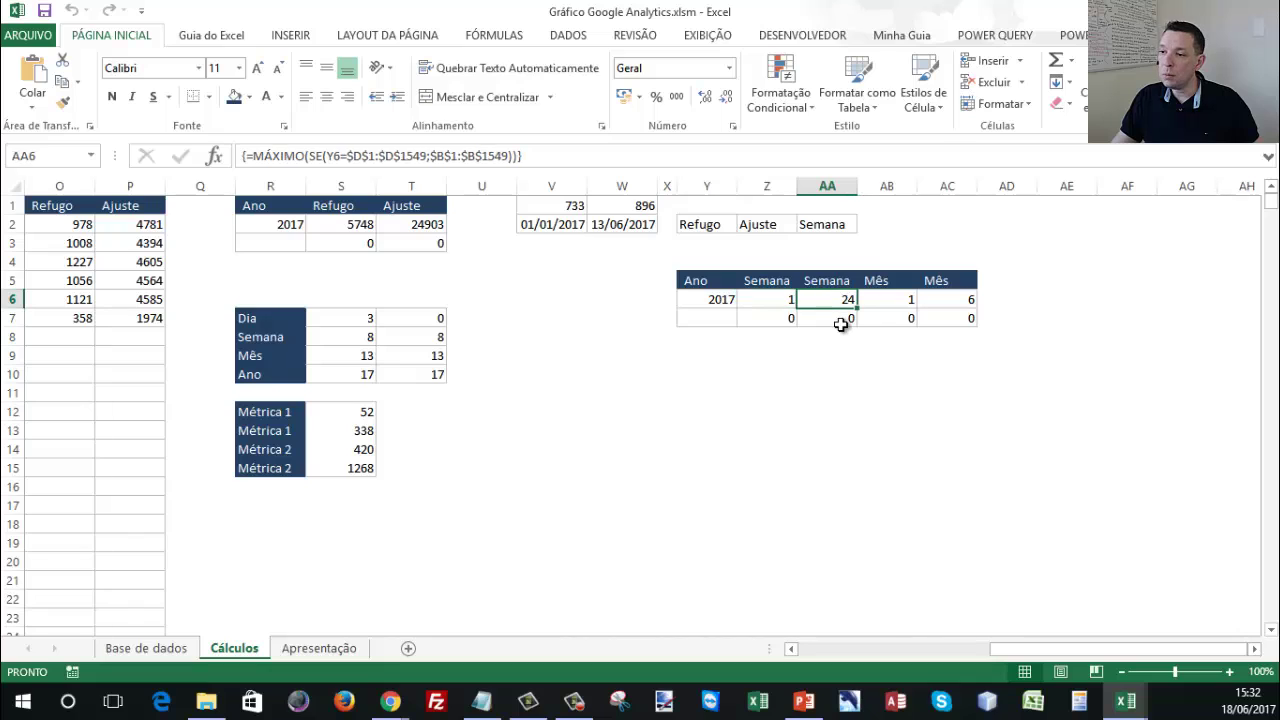
drag(791, 302, 940, 299)
click(827, 301)
drag(774, 313, 945, 319)
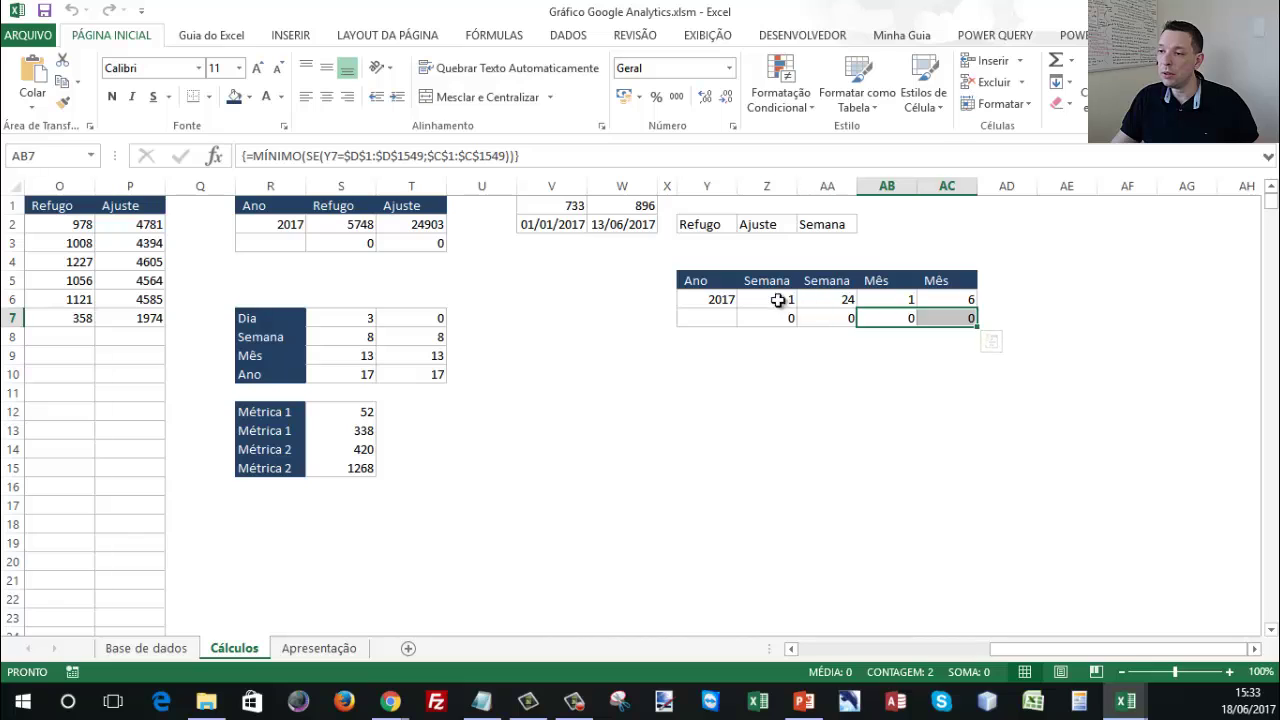
Inspect the MÍNIMO and MÁXIMO week and month formulas in Z6:AC6, and highlight each year's row in Y6:AC7.
drag(778, 300, 837, 303)
click(829, 300)
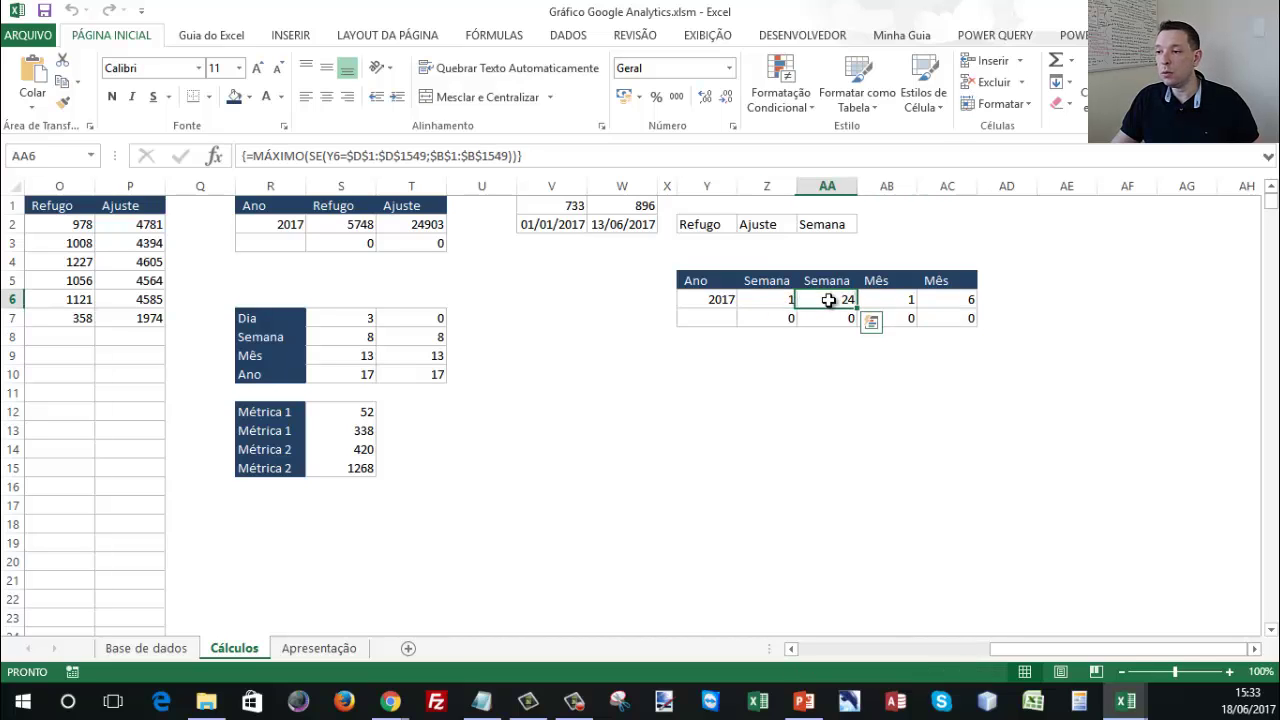
click(789, 300)
click(829, 300)
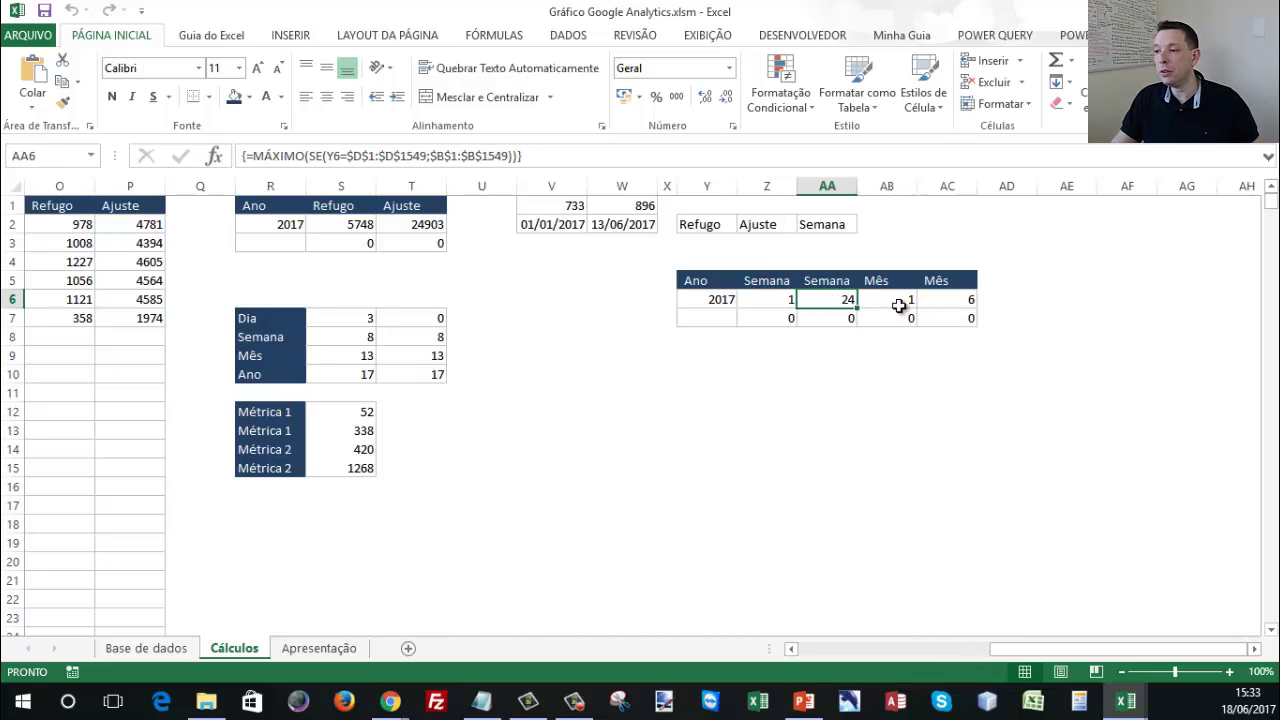
click(893, 302)
click(966, 297)
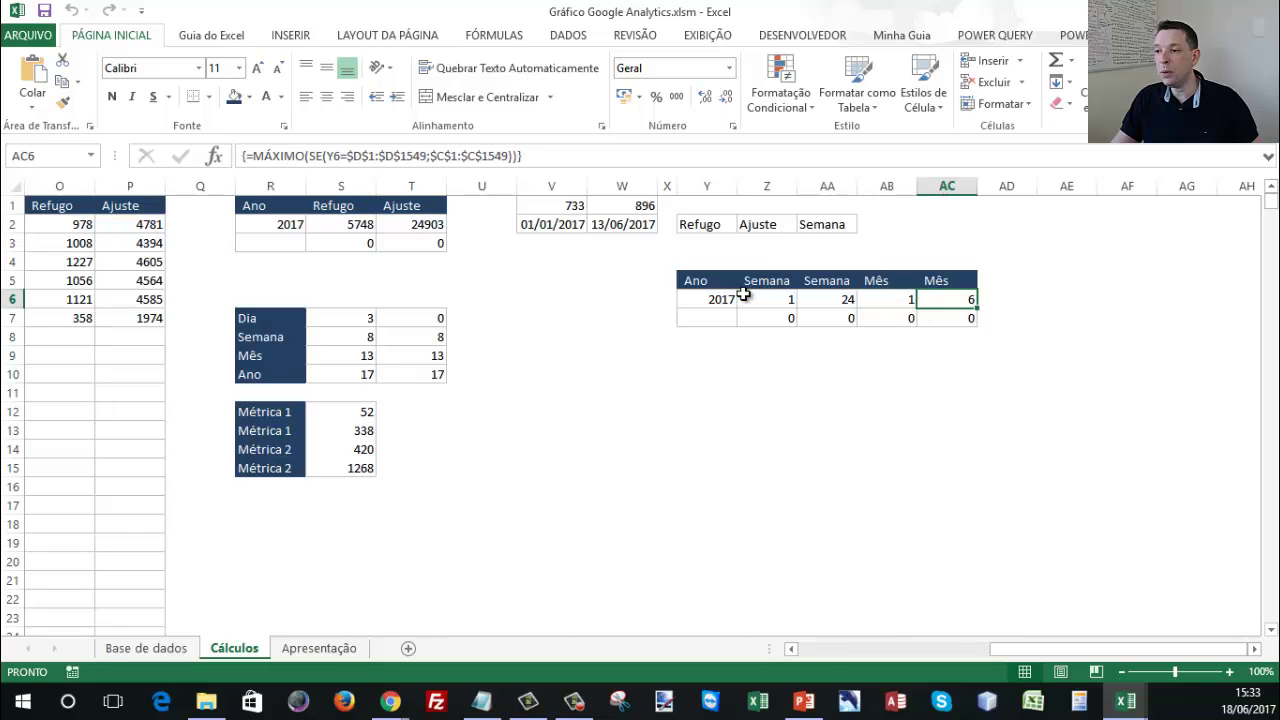
drag(714, 297, 955, 298)
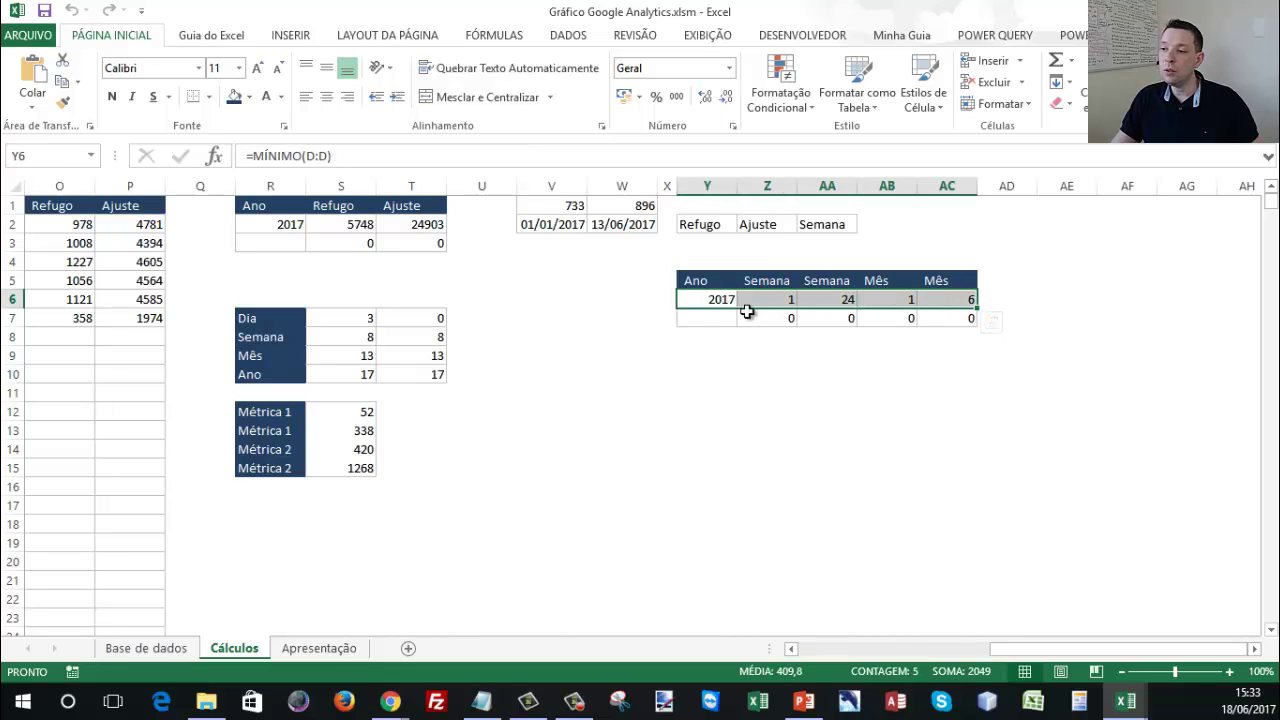
drag(709, 321, 933, 317)
Check the reference in the weekly table's first Semana cell, I2.
drag(1068, 649, 870, 648)
click(534, 232)
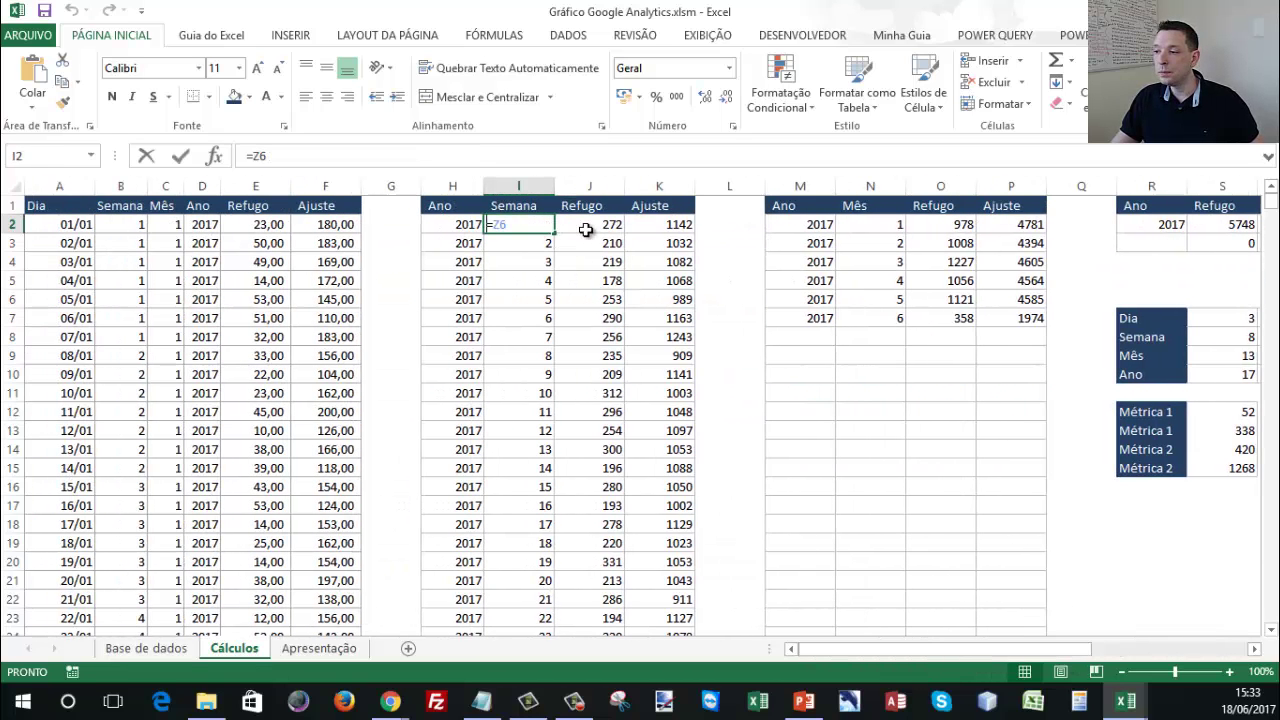
key(F2)
key(Escape)
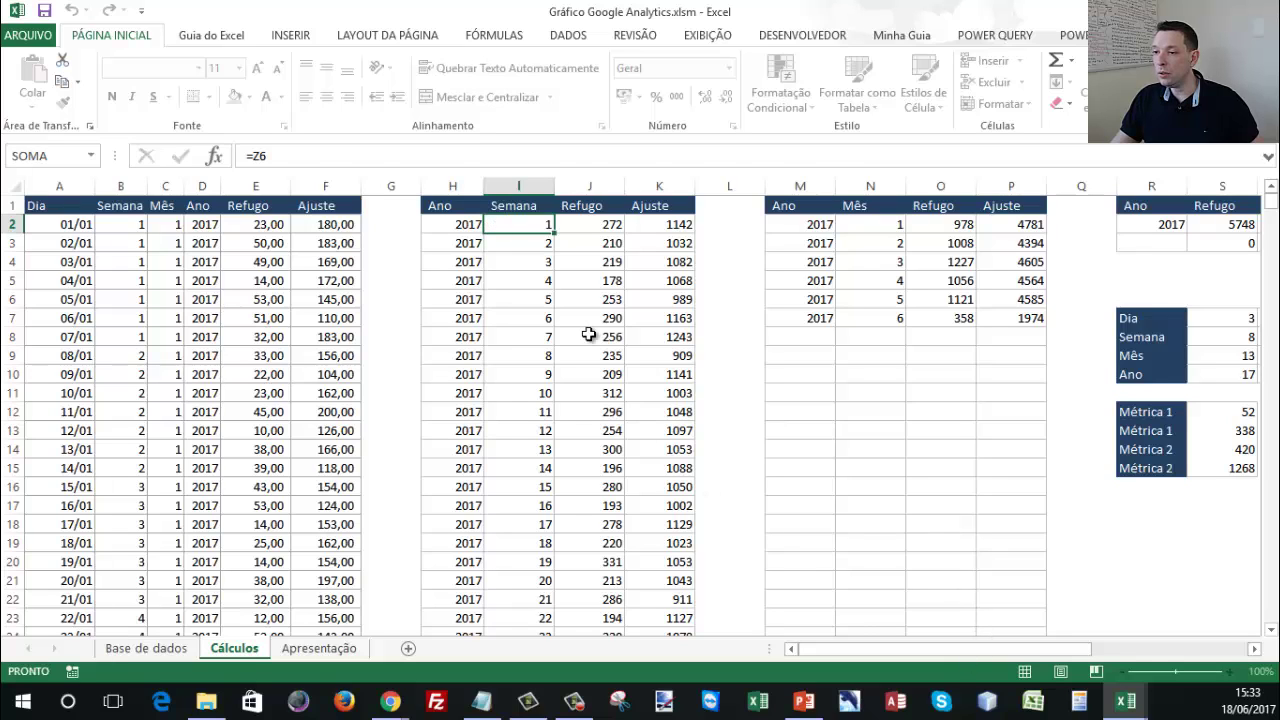
Trace the Semana formula in I5 to the year and week limits in Y6:AA7.
key(Down)
key(Down)
key(Down)
key(F2)
drag(948, 648, 1105, 648)
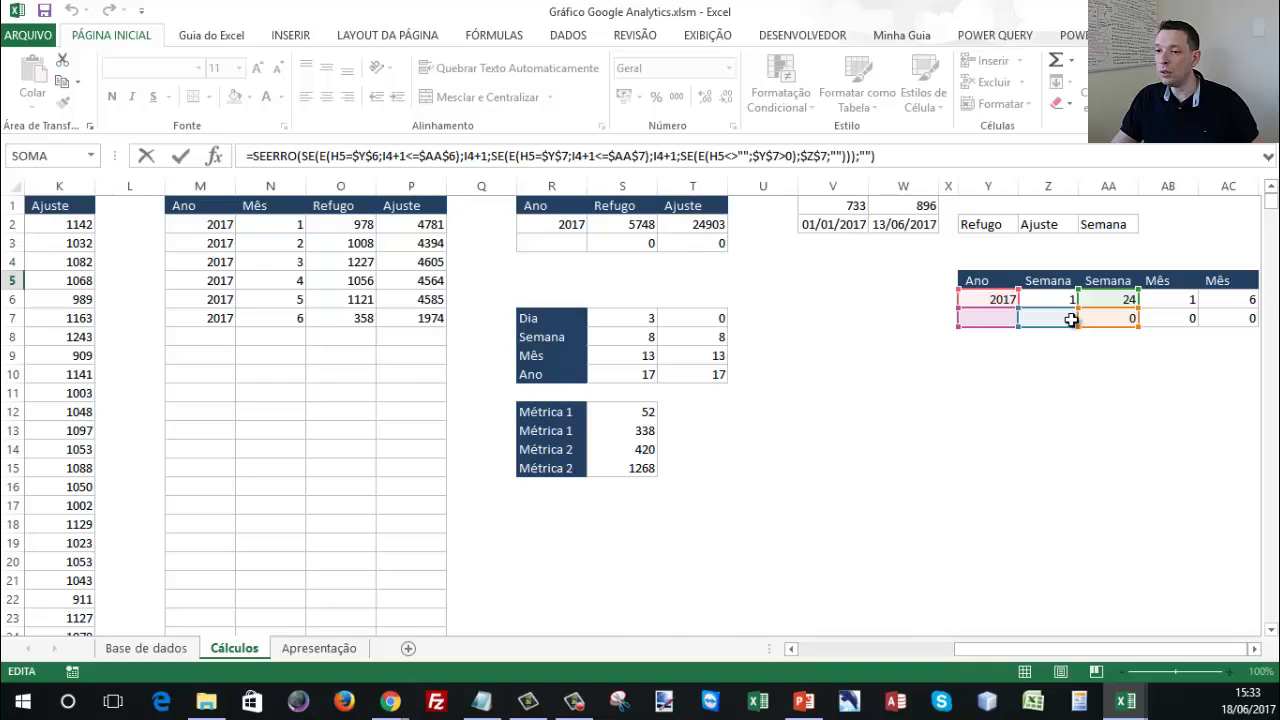
drag(1200, 648, 1000, 650)
key(Escape)
Inspect the SOMASES formula in J5 that totals Refugo by year and week.
key(Right)
key(F2)
key(Escape)
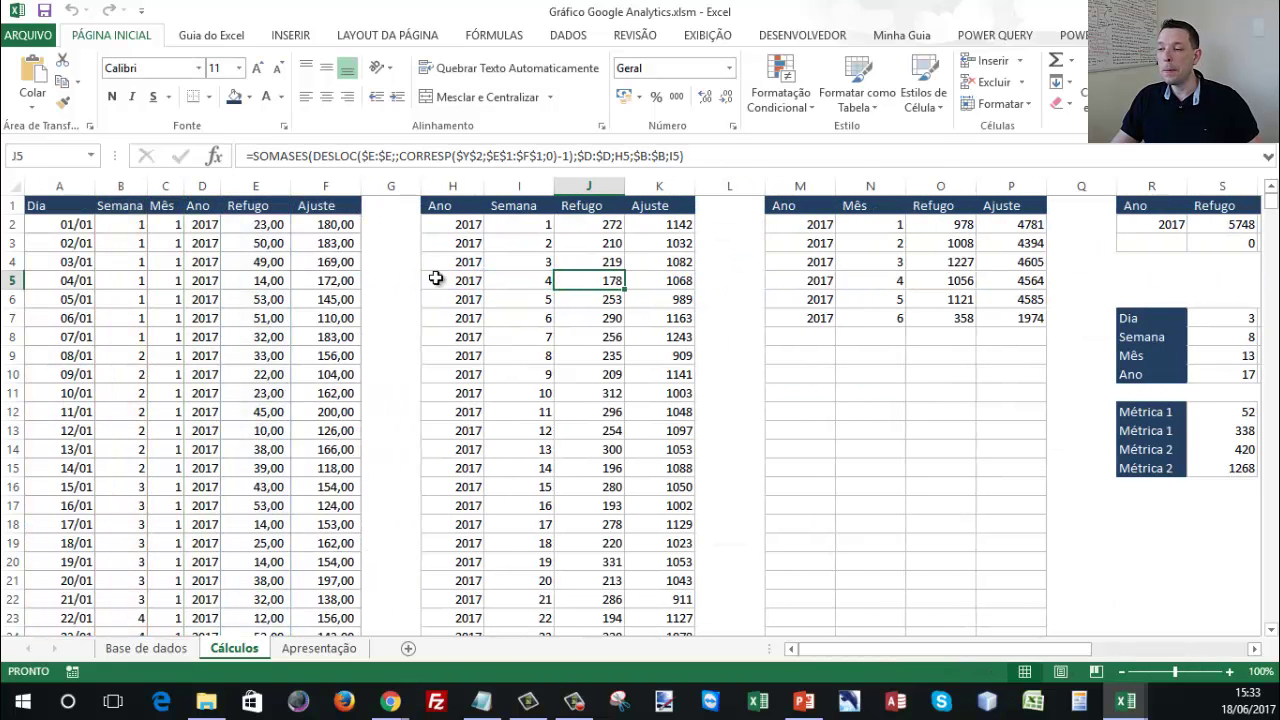
Open the Name Manager and inspect the range Métrica1 refers to, moving the dialog clear of the weekly table.
click(487, 38)
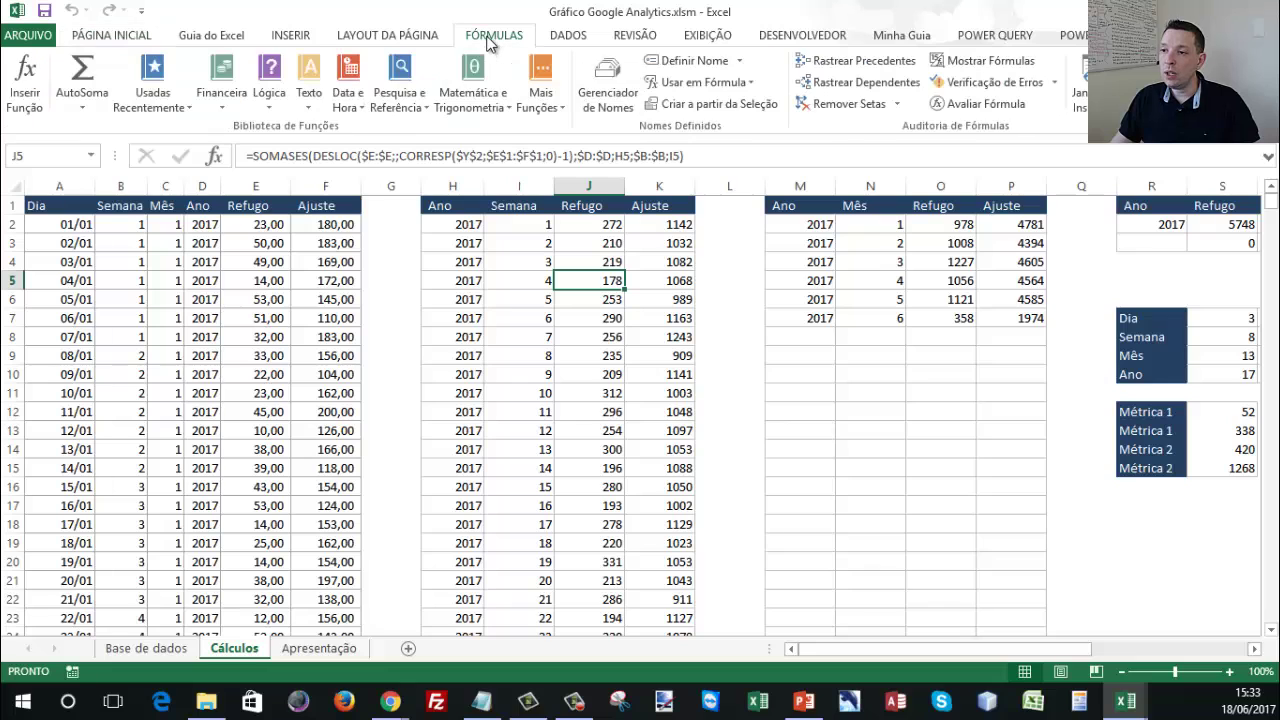
click(607, 93)
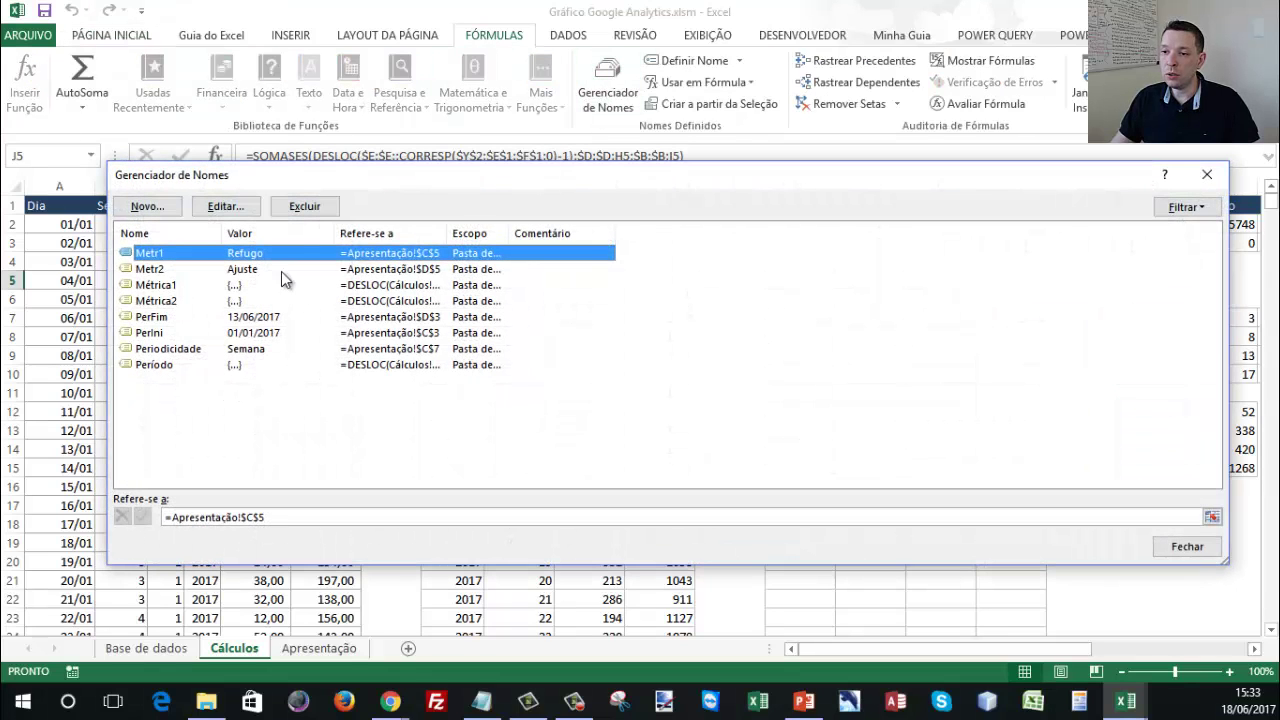
click(172, 288)
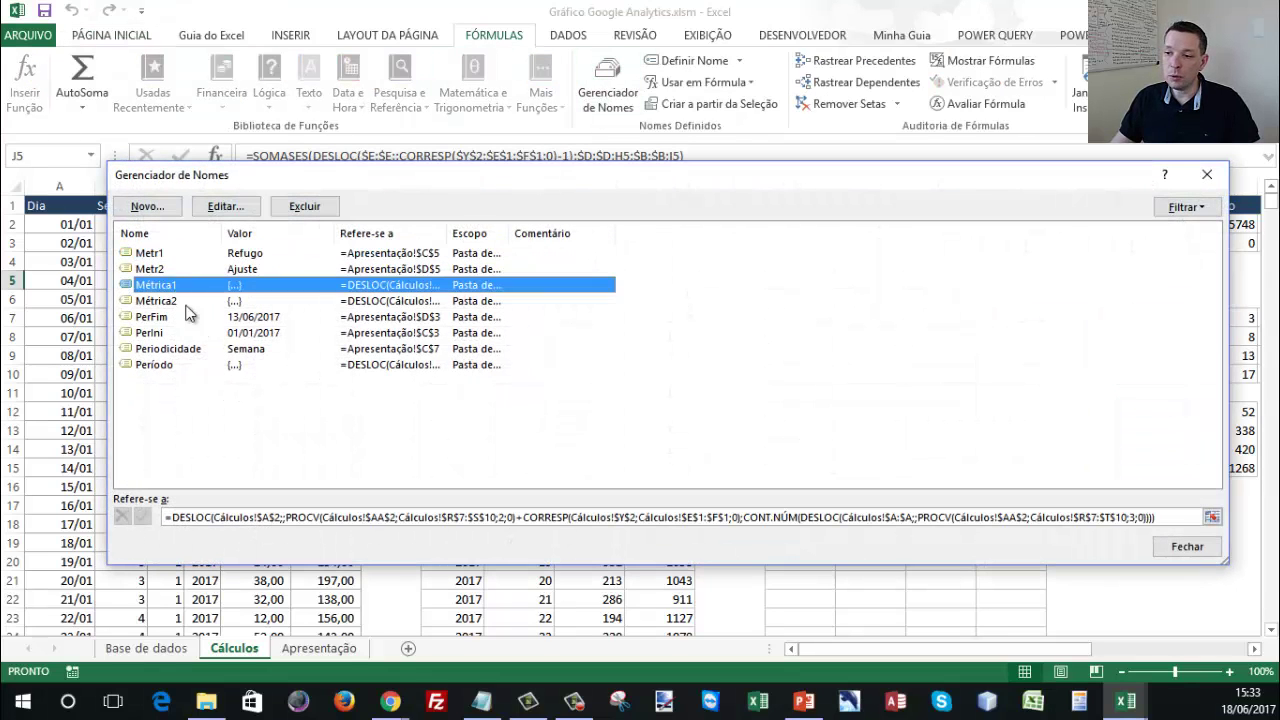
click(218, 518)
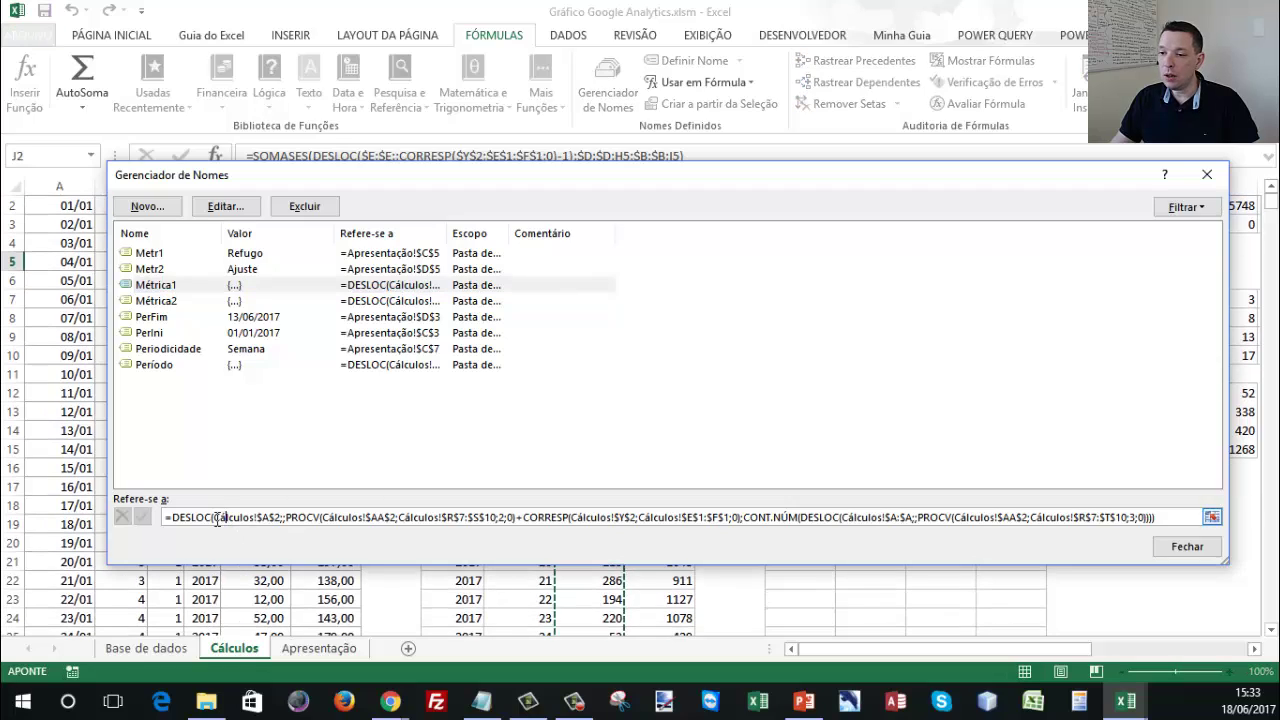
drag(450, 187, 392, 201)
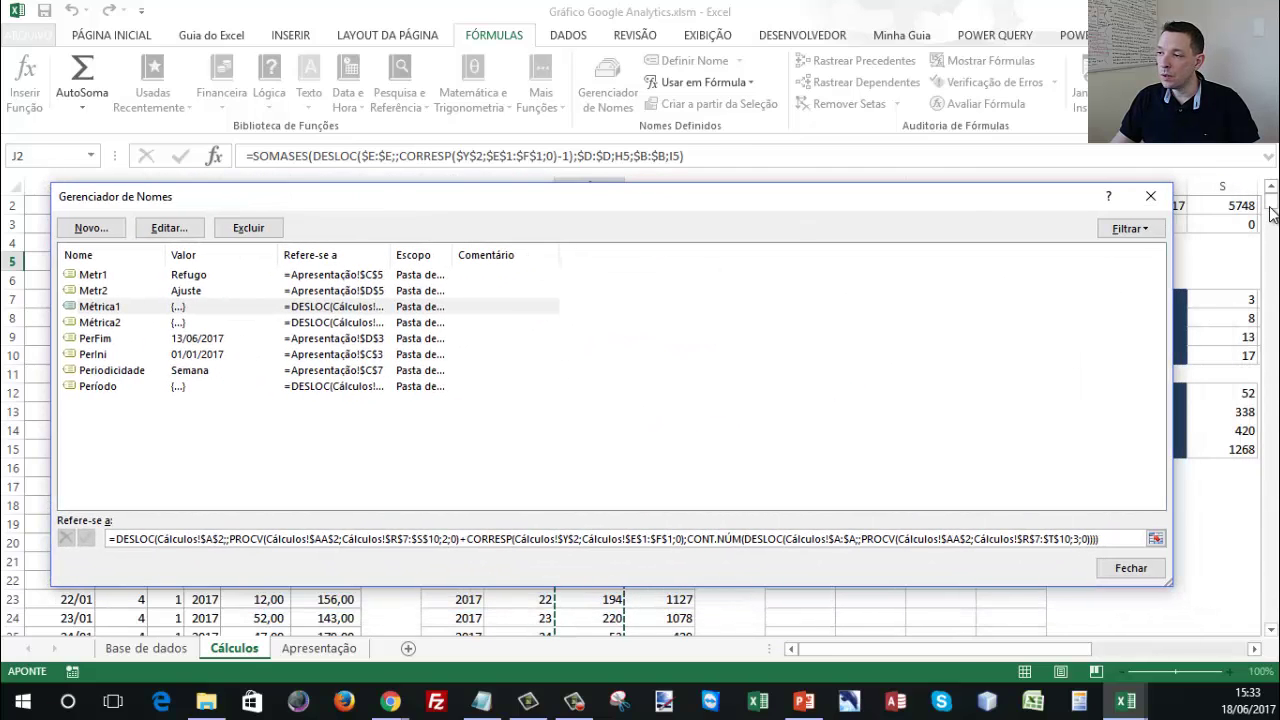
drag(673, 203, 1276, 229)
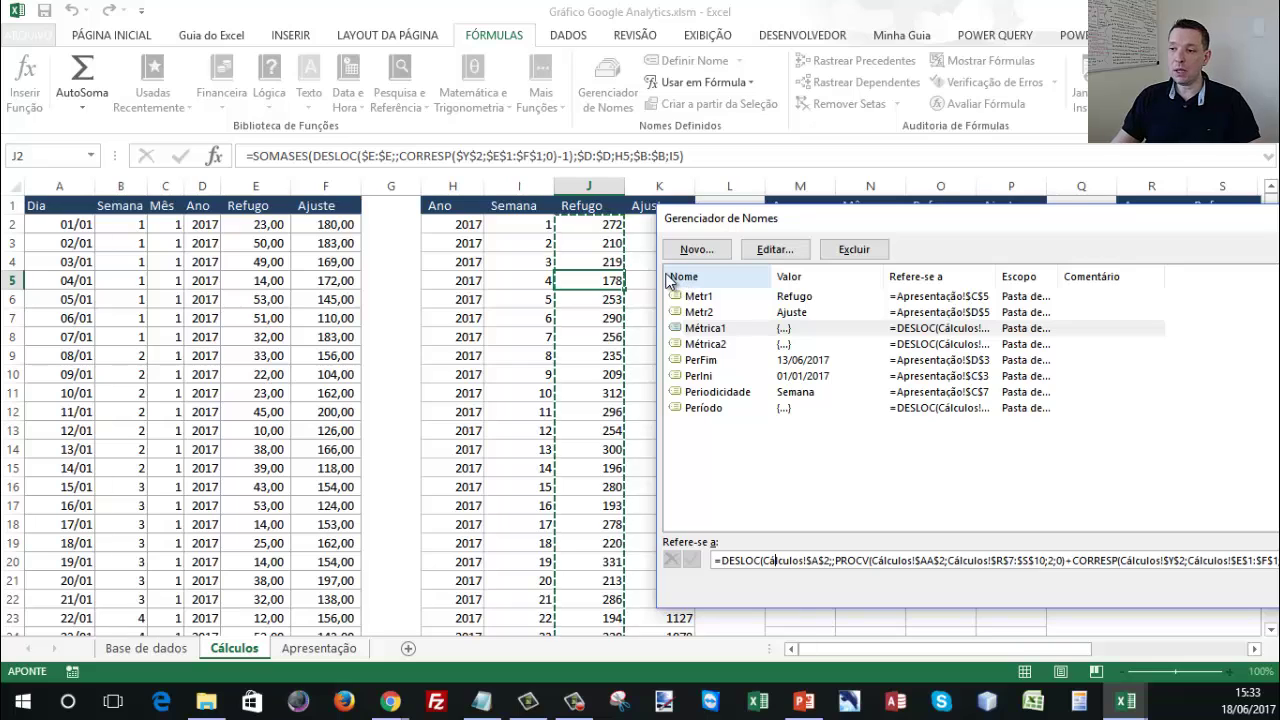
Inspect the DESLOC formula of the name Métrica2 and the range it marks in the weekly table.
click(748, 343)
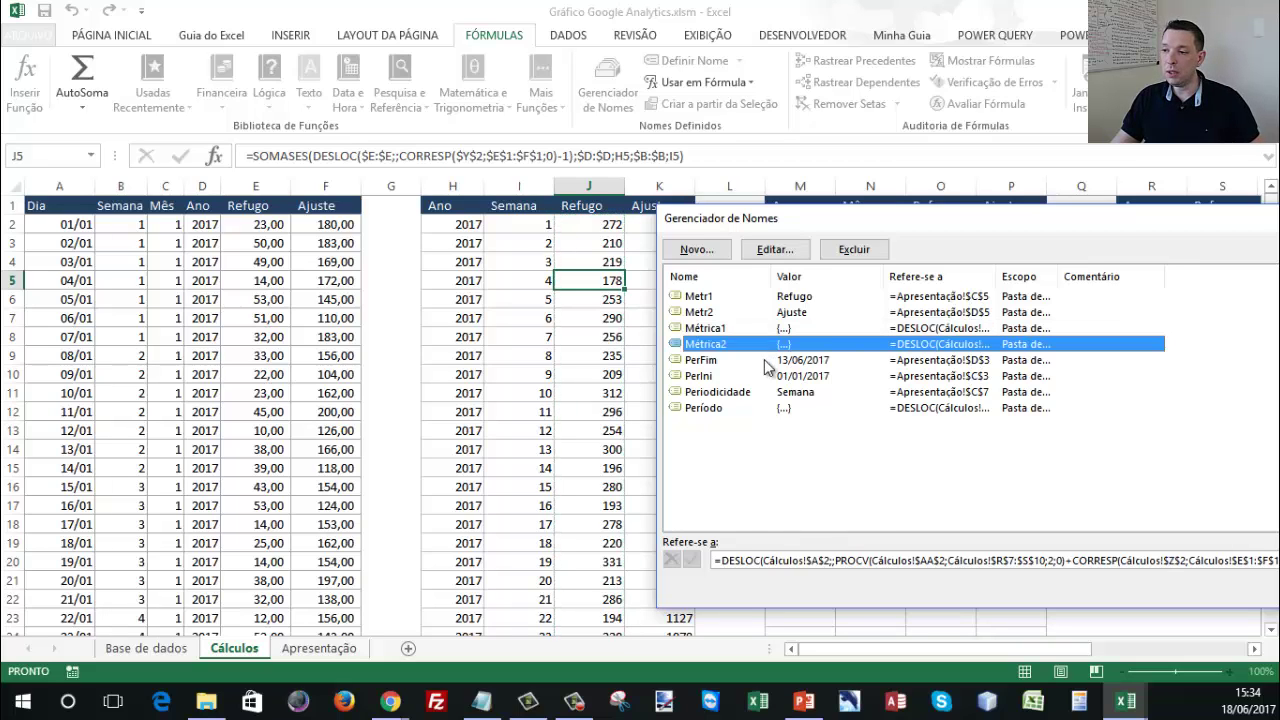
click(782, 563)
scroll(508, 329, up, 1)
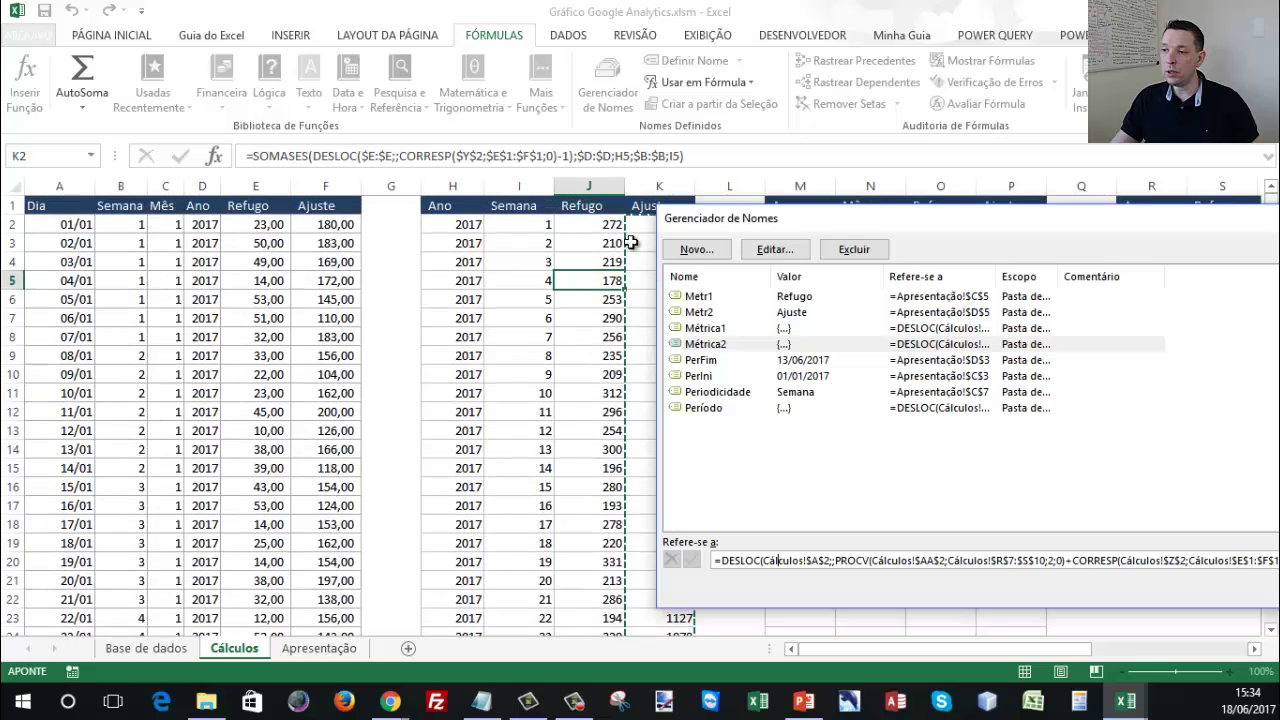
Check which cells the names Periodicidade and Período refer to, and close the Name Manager.
click(735, 393)
click(775, 560)
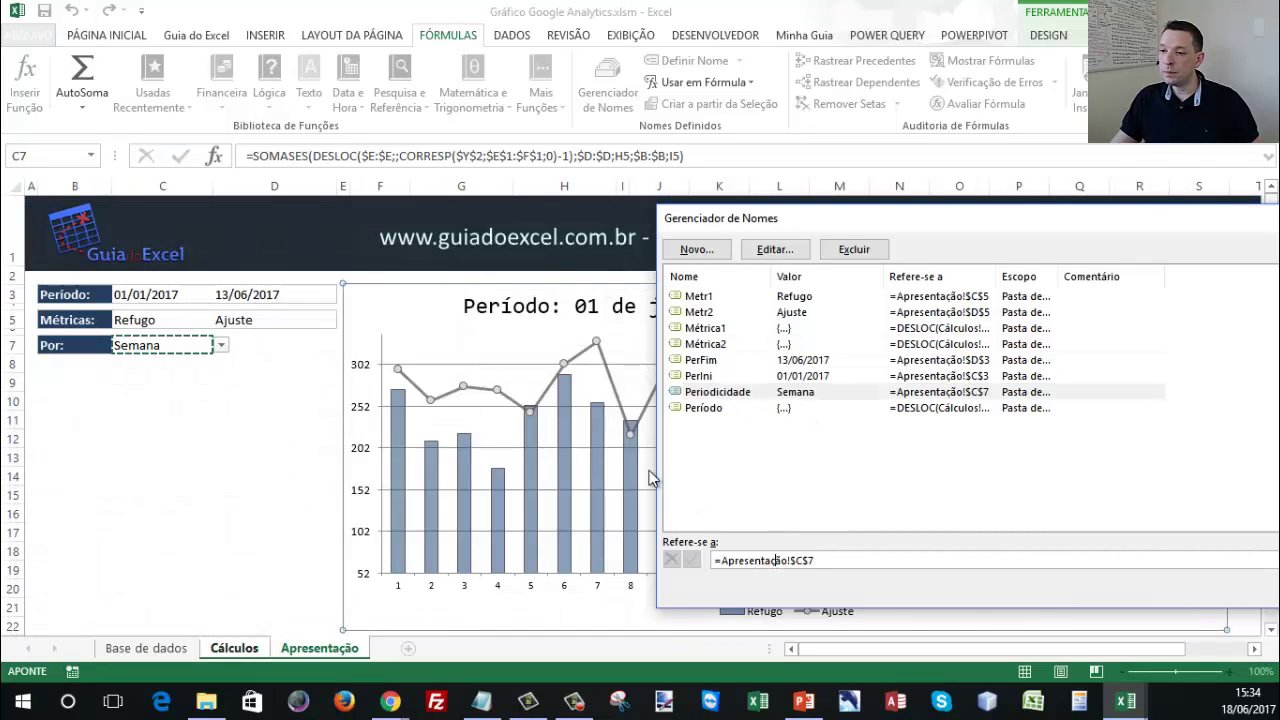
click(716, 406)
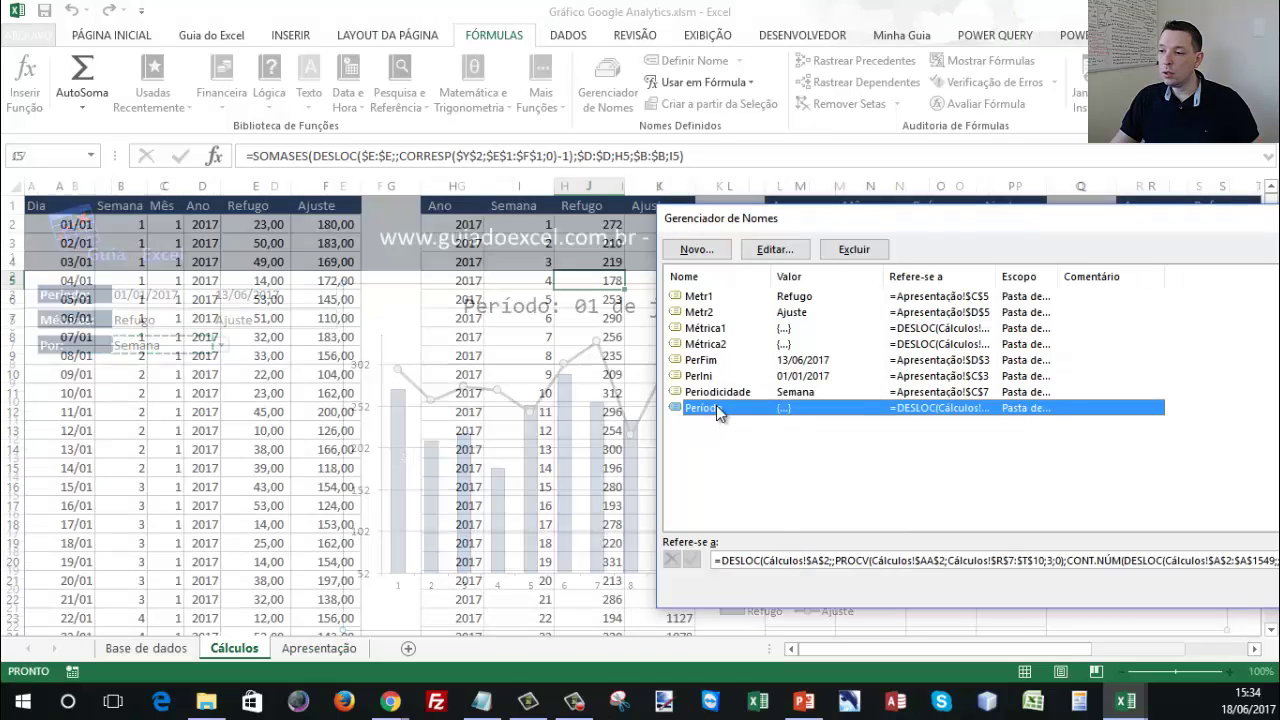
click(775, 565)
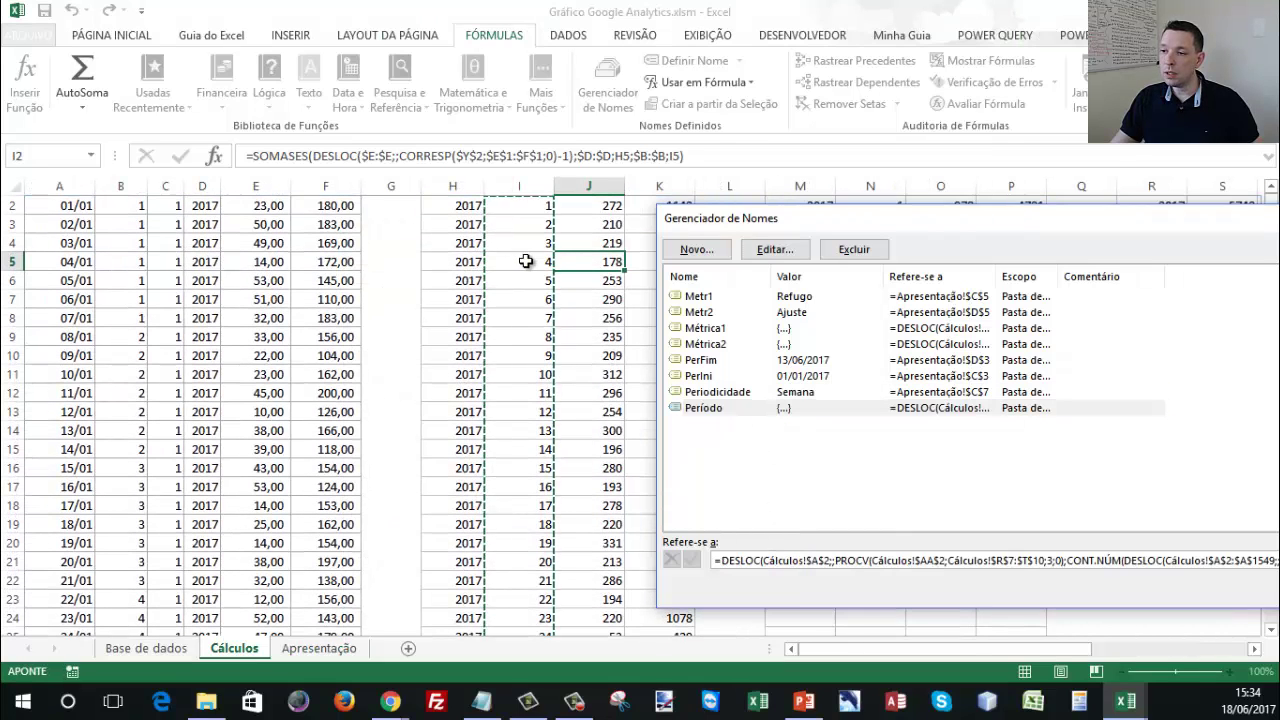
key(Escape)
key(Escape)
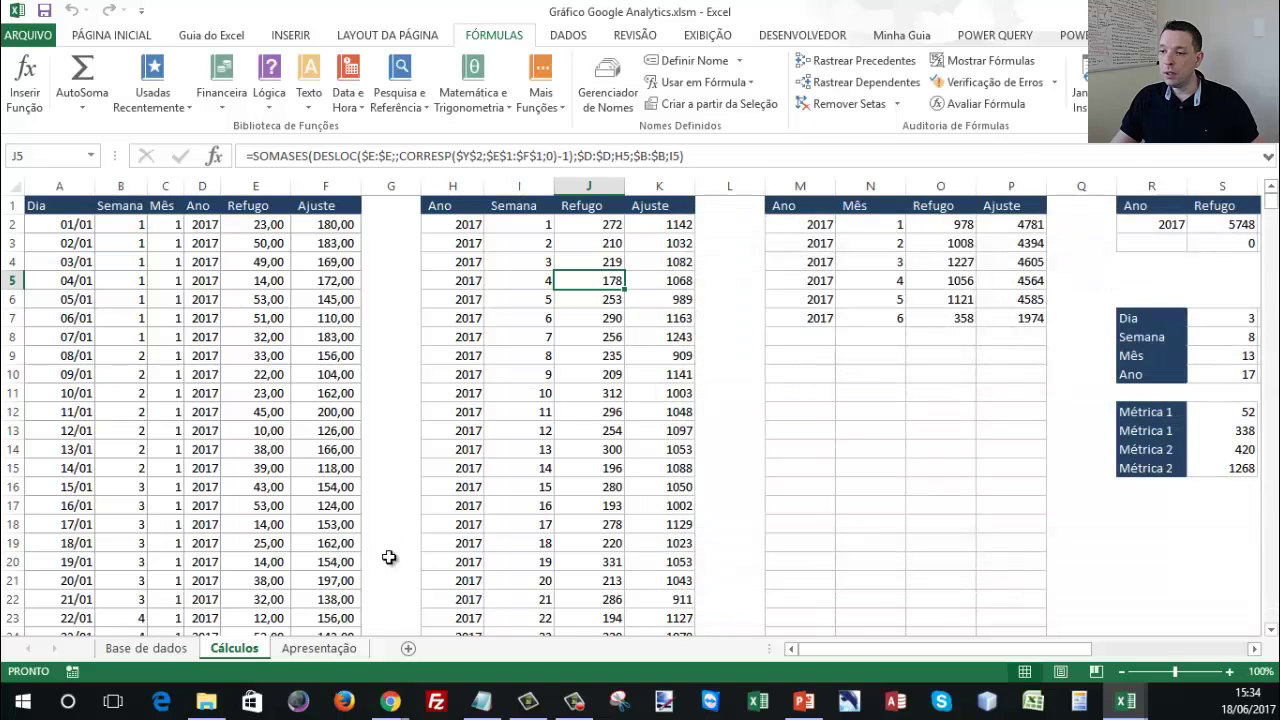
Set the chart's Por grouping to Mês on the Apresentação sheet.
click(302, 648)
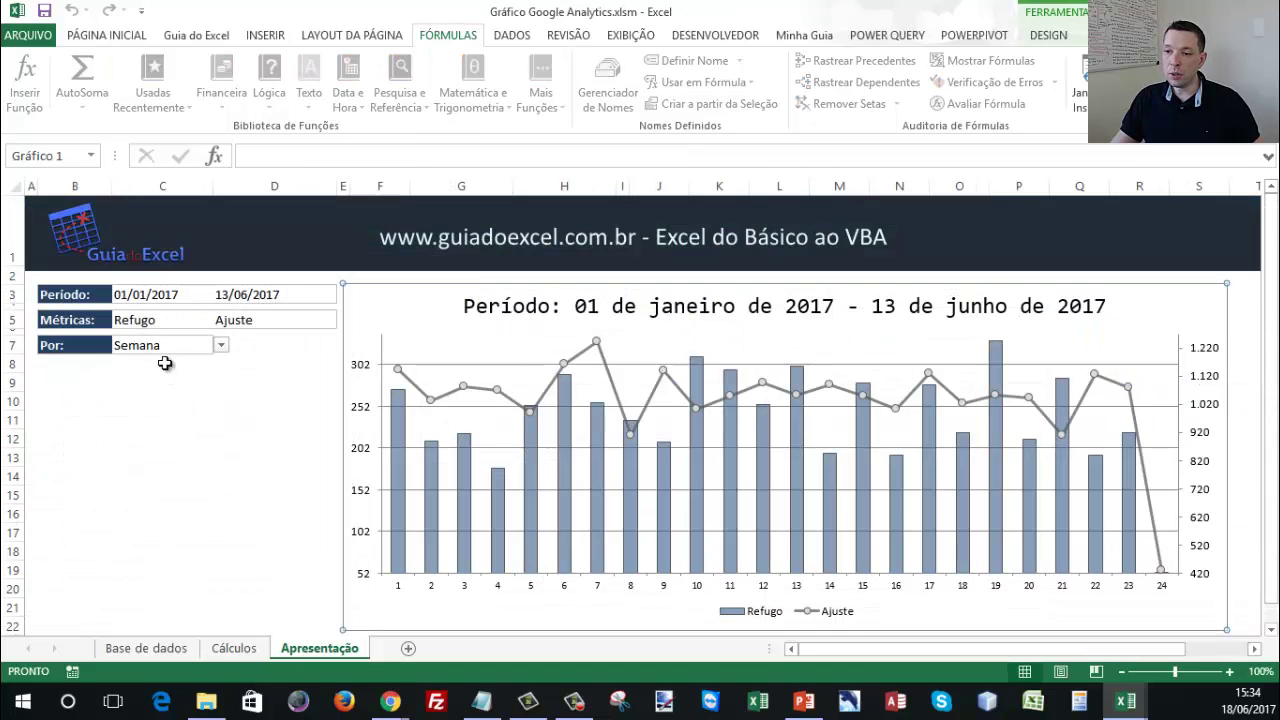
click(219, 346)
click(170, 384)
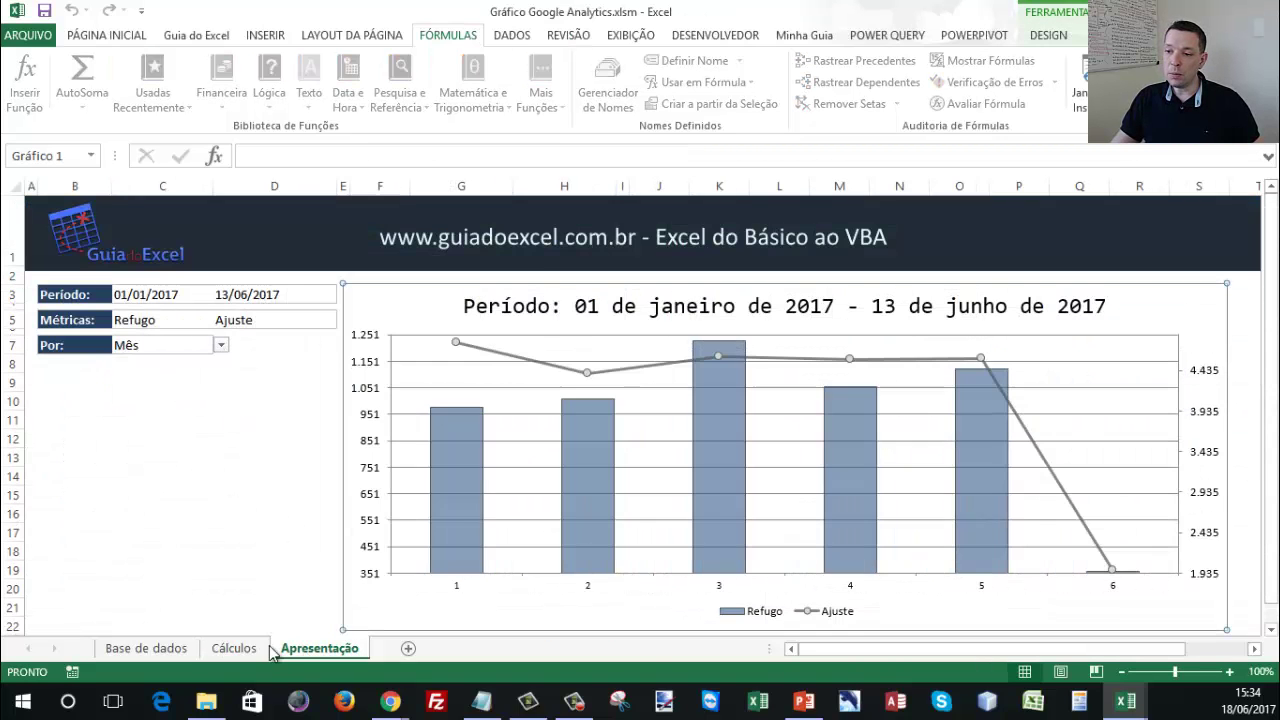
Open the Name Manager over the Cálculos sheet and inspect which monthly table cells the name Período refers to, moving the dialog clear of them.
click(234, 648)
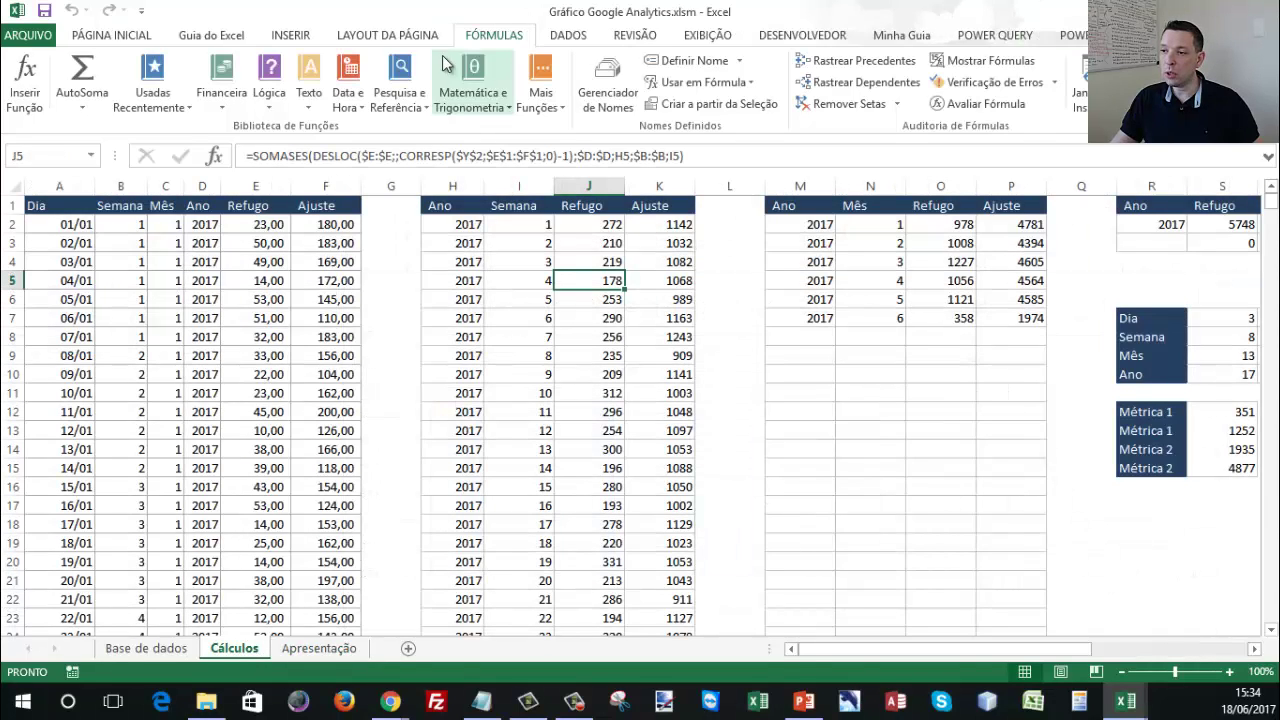
click(608, 85)
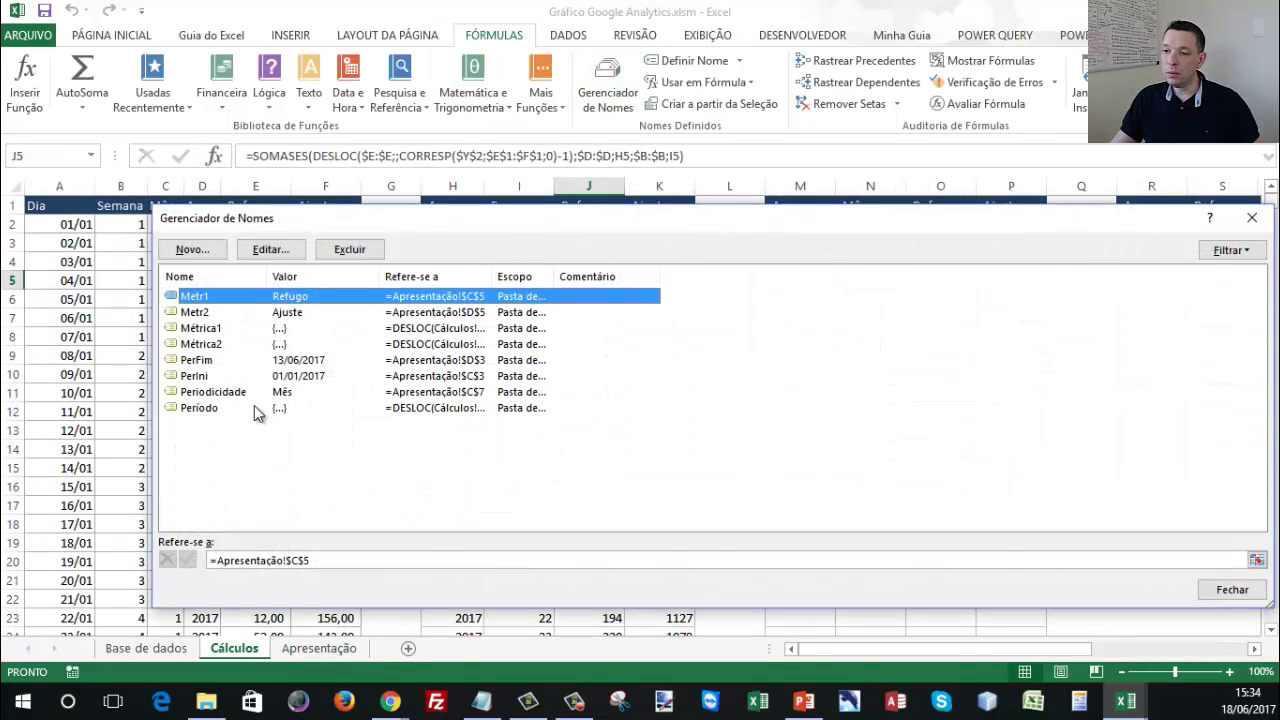
click(254, 410)
click(322, 561)
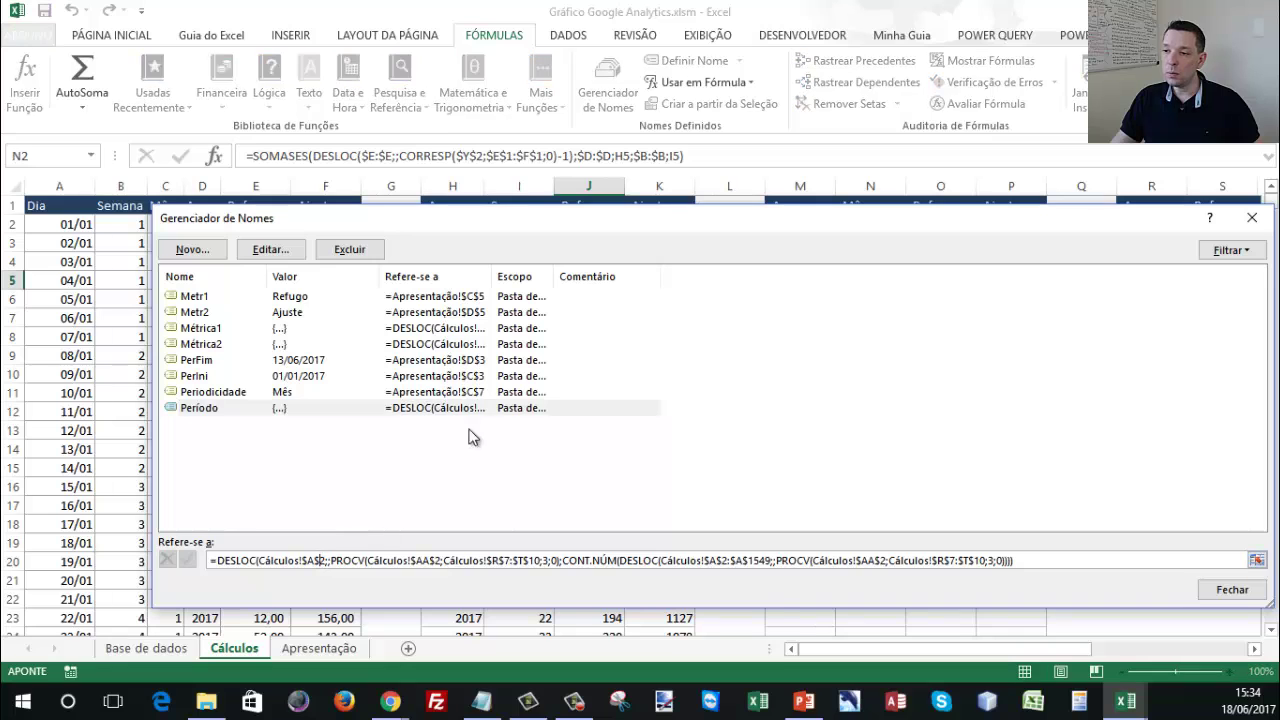
drag(581, 230, 560, 325)
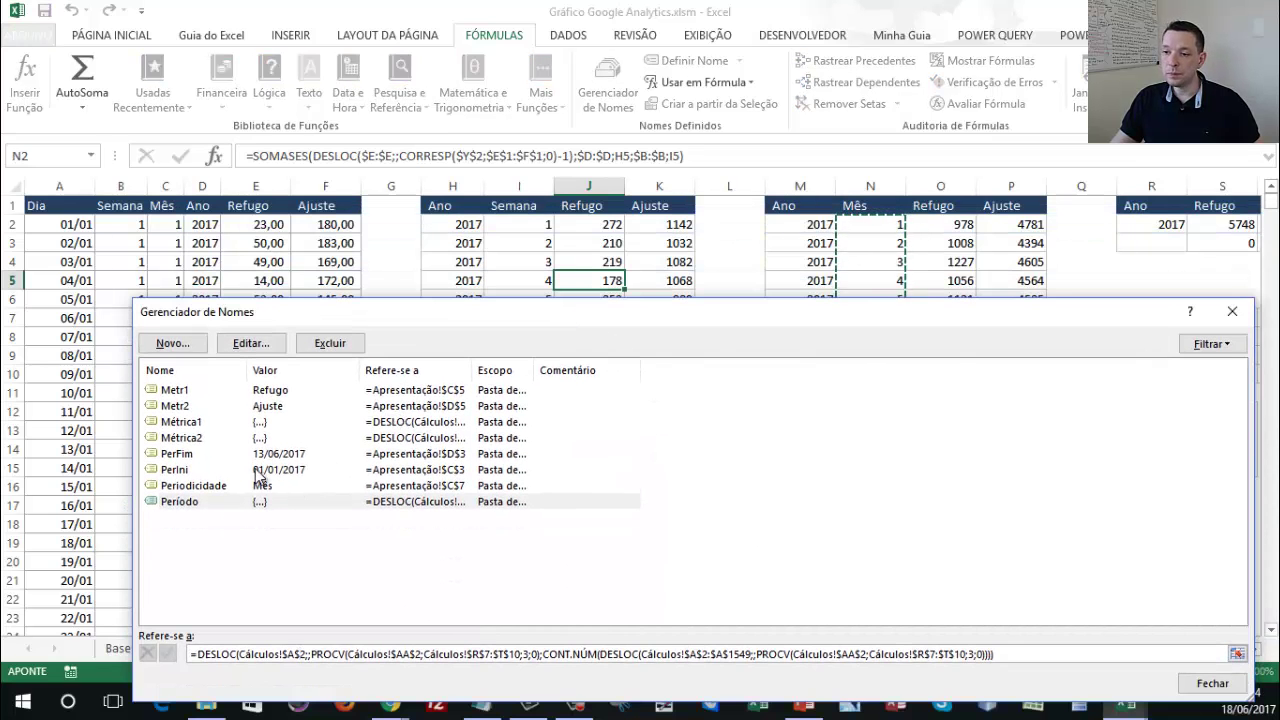
Inspect the ranges that the names Métrica1 and Métrica2 mark in the monthly table, and close the Name Manager.
click(200, 424)
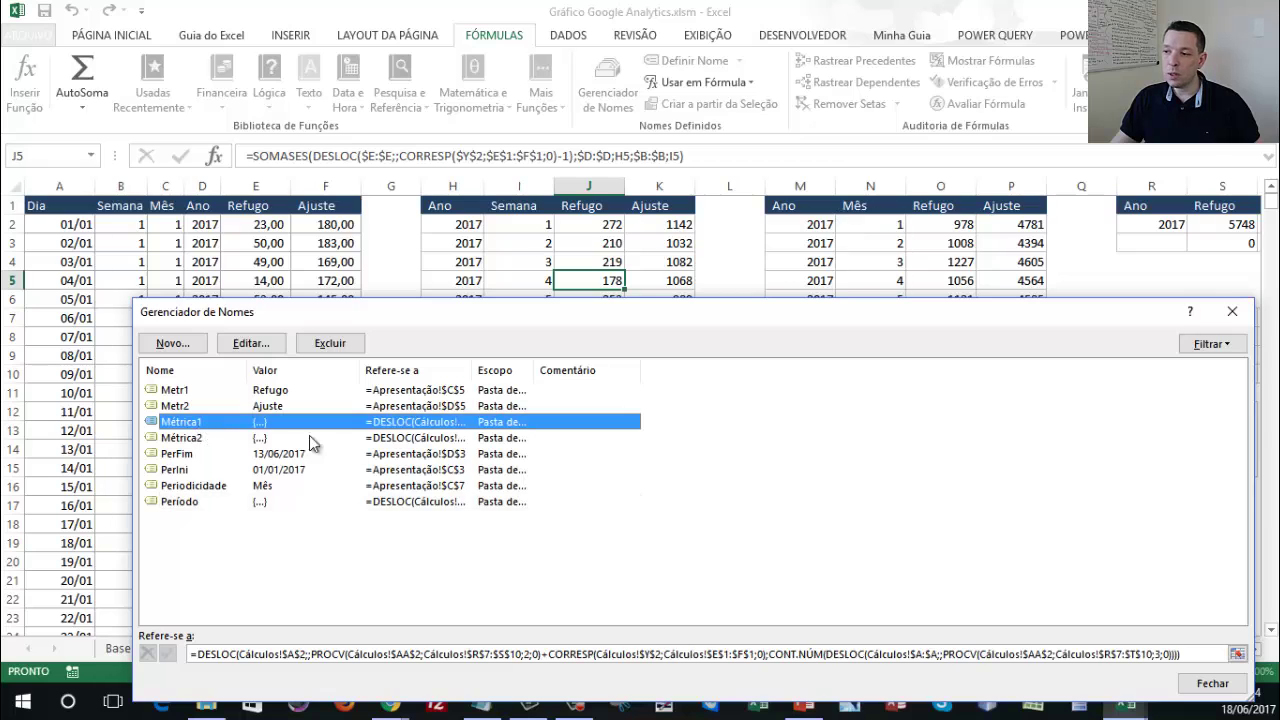
click(428, 654)
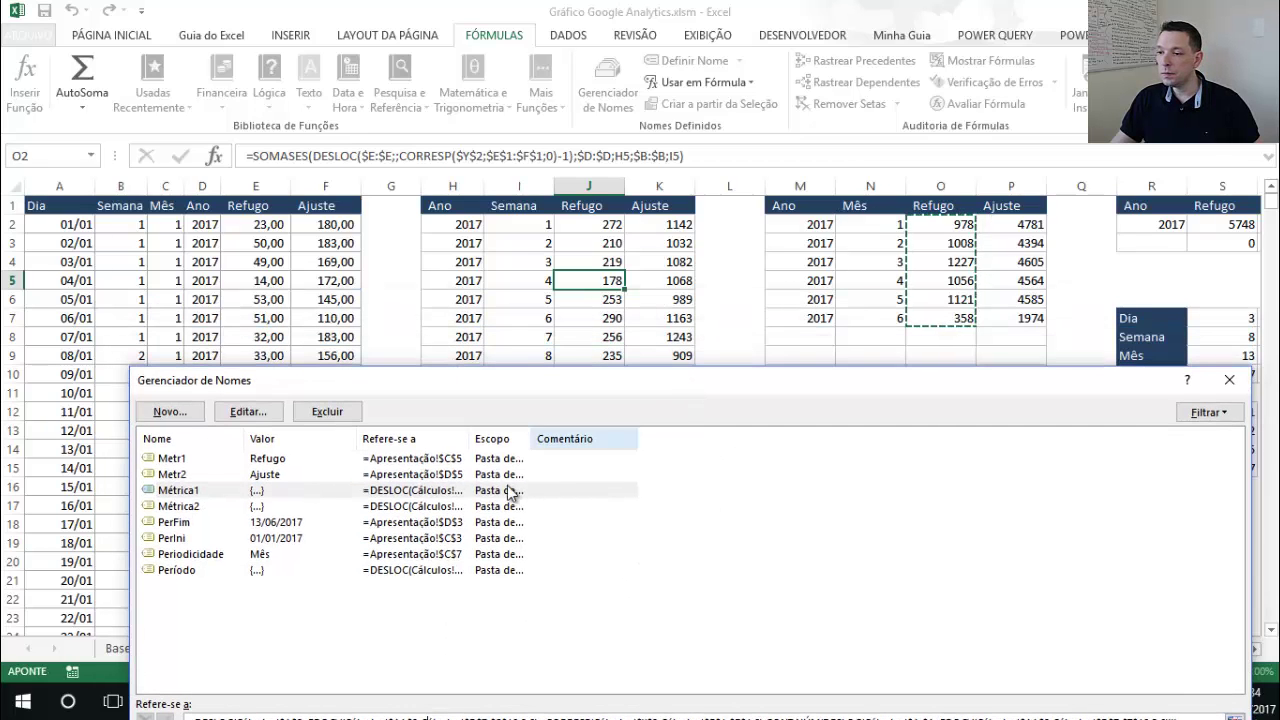
click(240, 506)
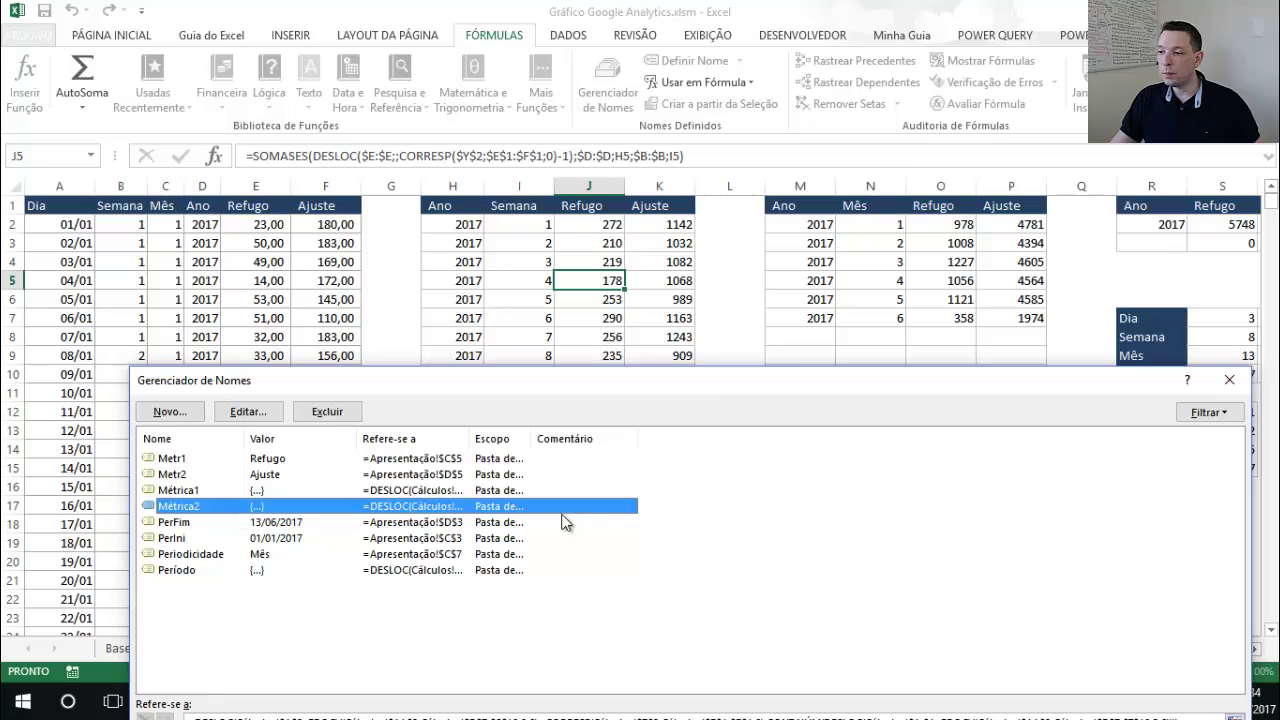
click(516, 716)
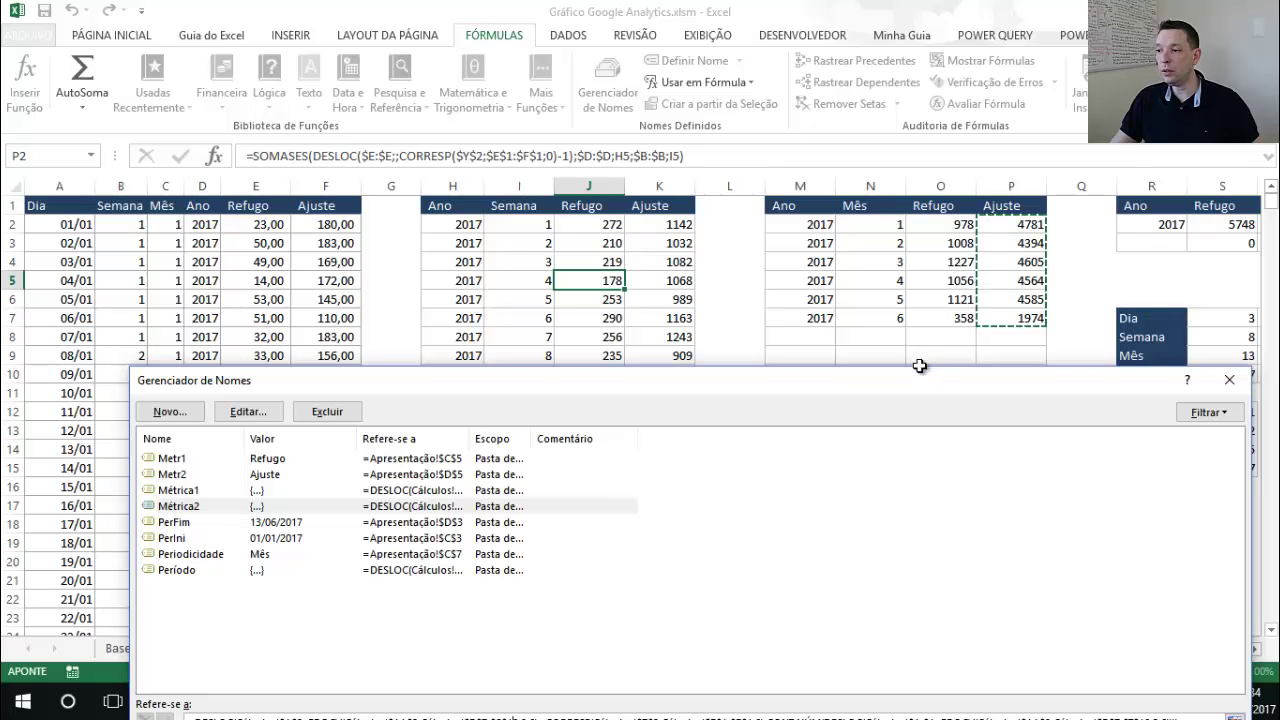
drag(877, 374, 742, 360)
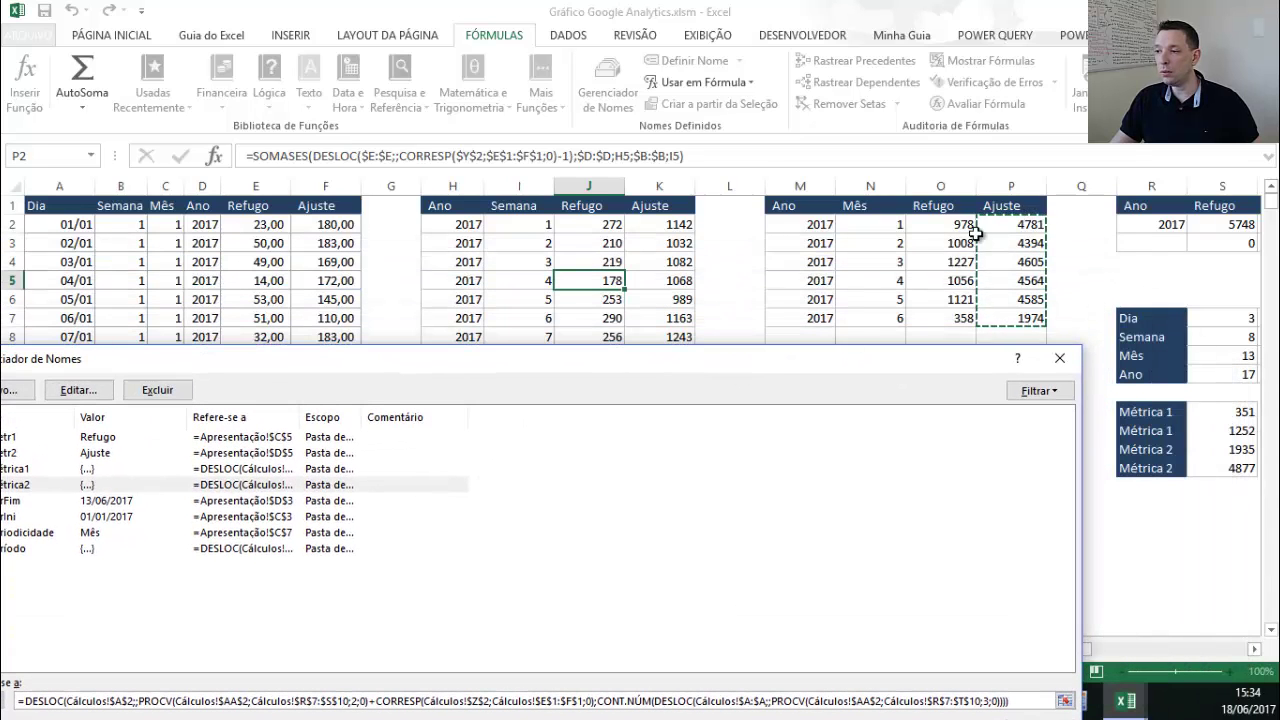
click(1059, 357)
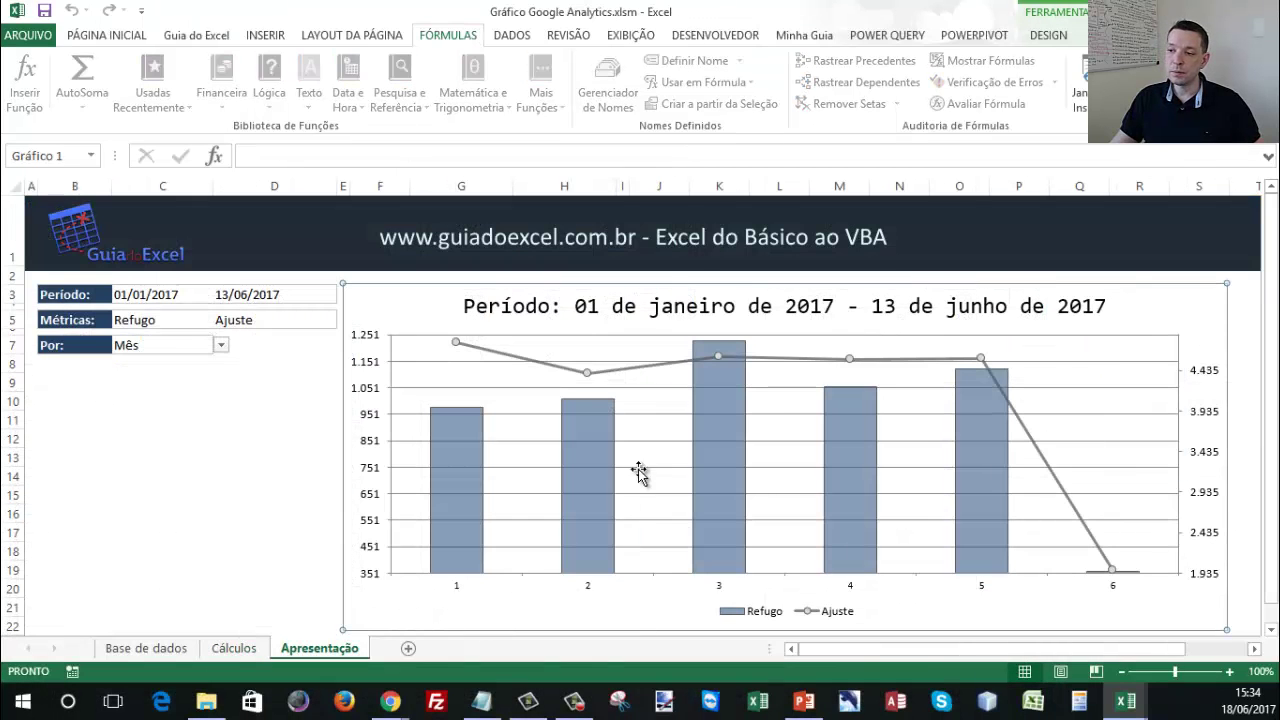
Open the calendar form from the period's start date cell on the Apresentação sheet and close it without choosing a date.
click(298, 650)
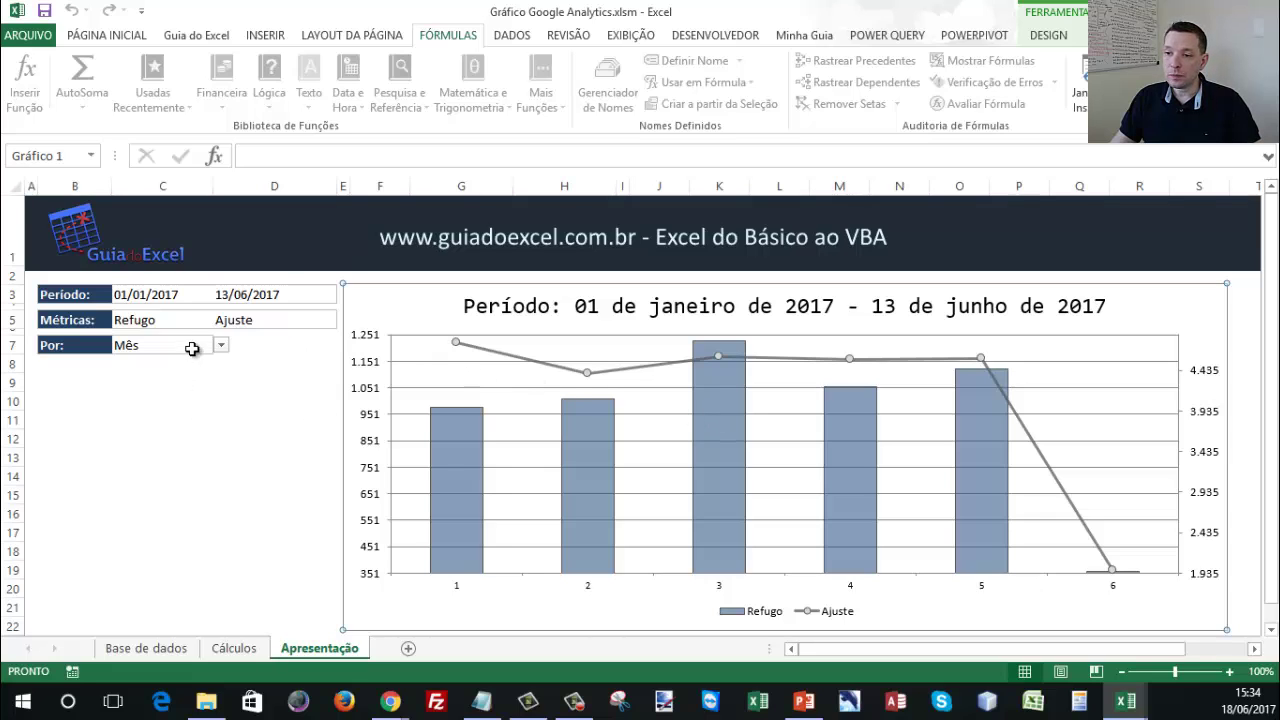
click(153, 294)
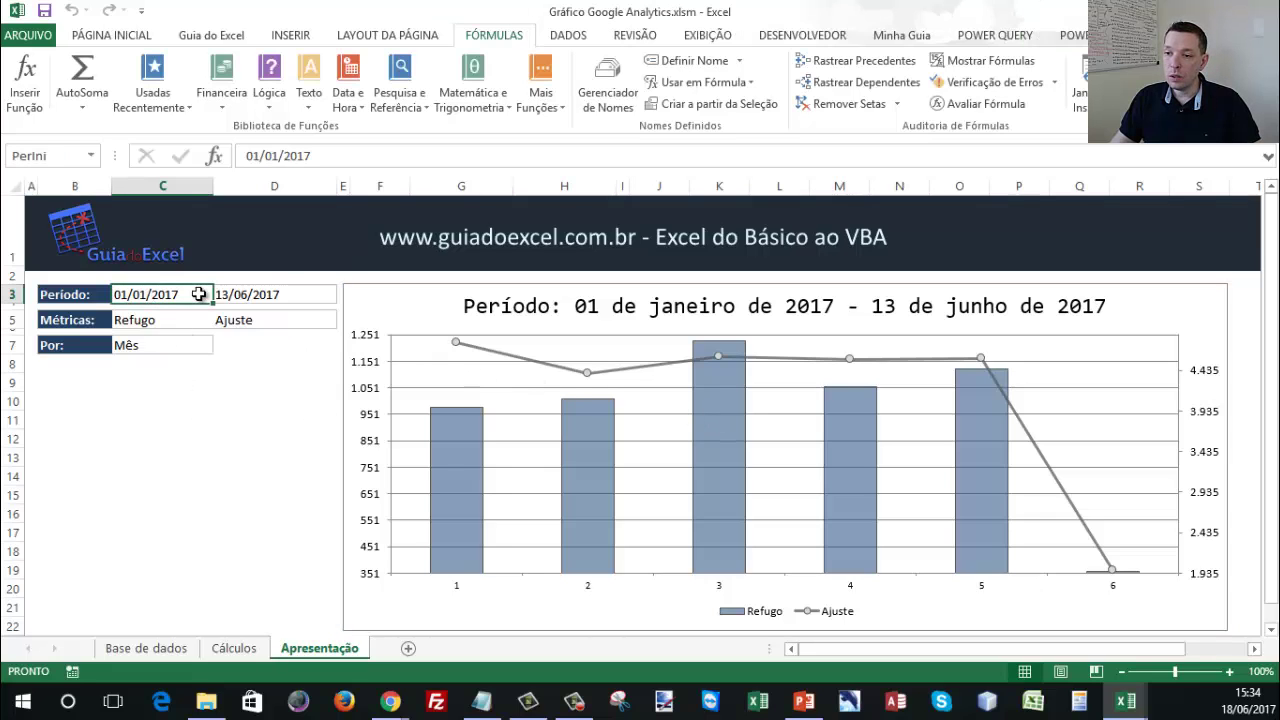
double_click(172, 293)
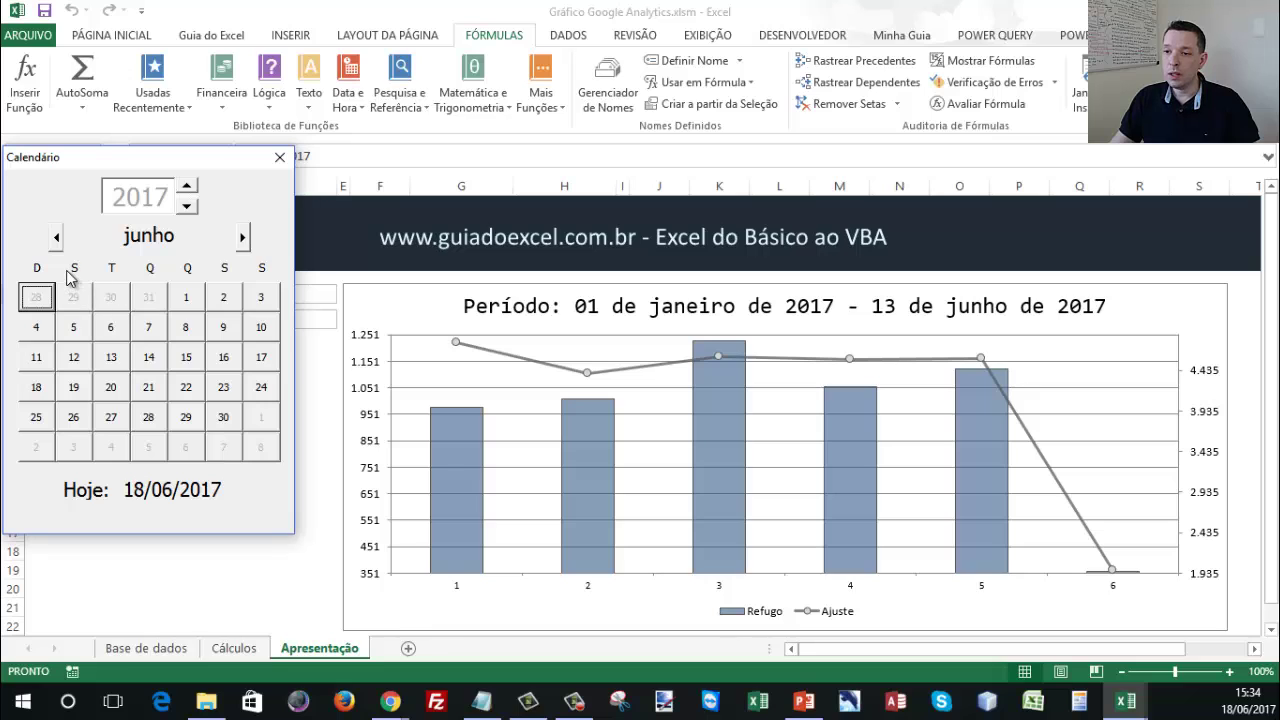
click(280, 157)
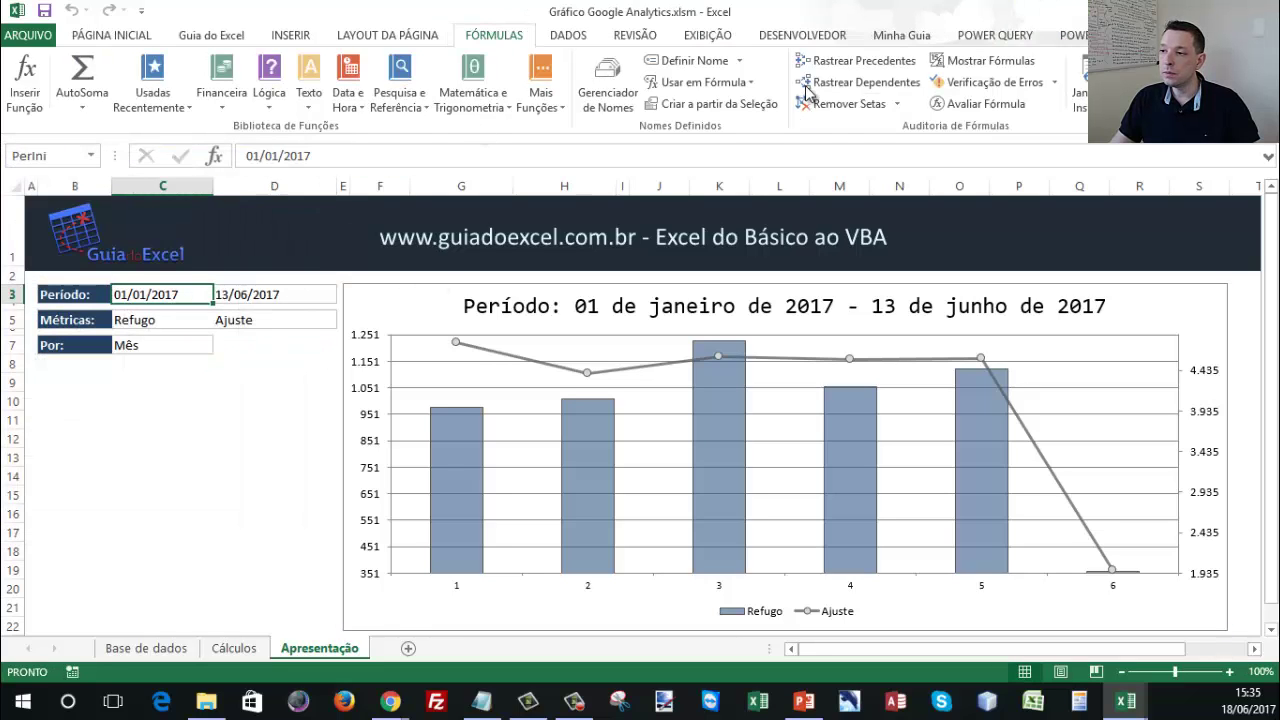
Open the Visual Basic editor and display the frmCalendario form of the Gráfico Google Analytics.xlsm project.
click(805, 35)
click(19, 103)
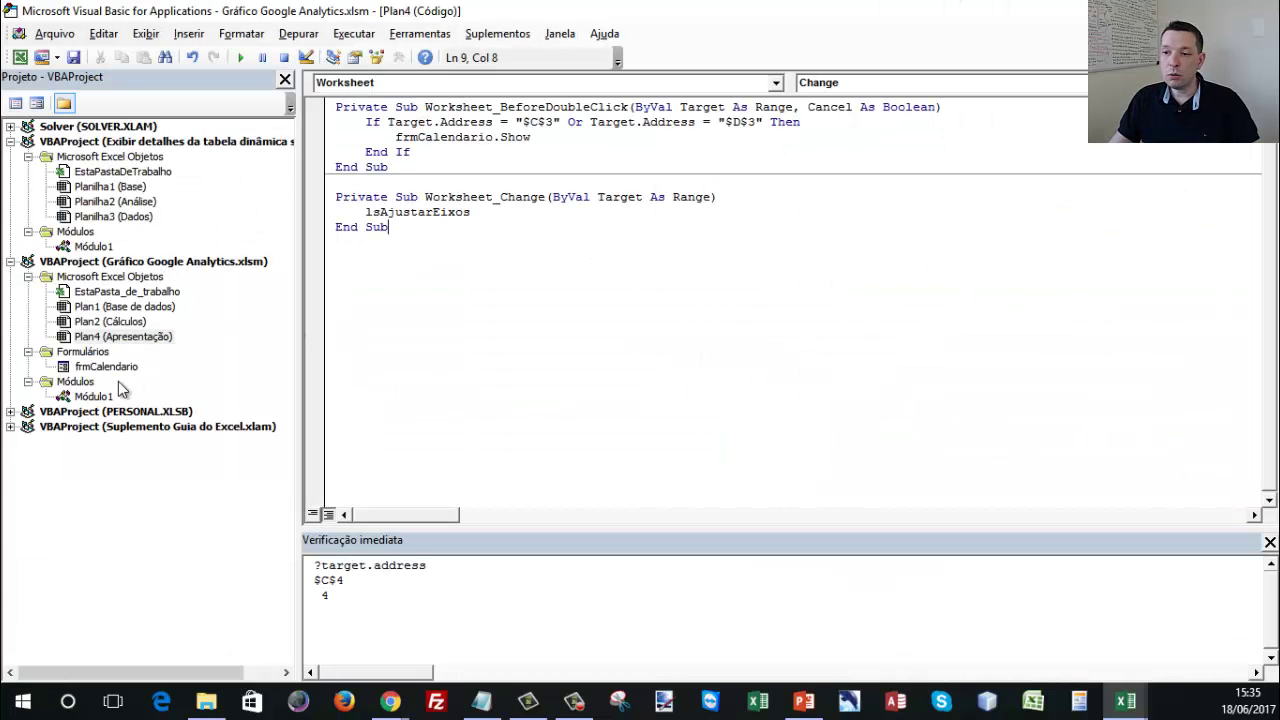
click(108, 369)
double_click(104, 368)
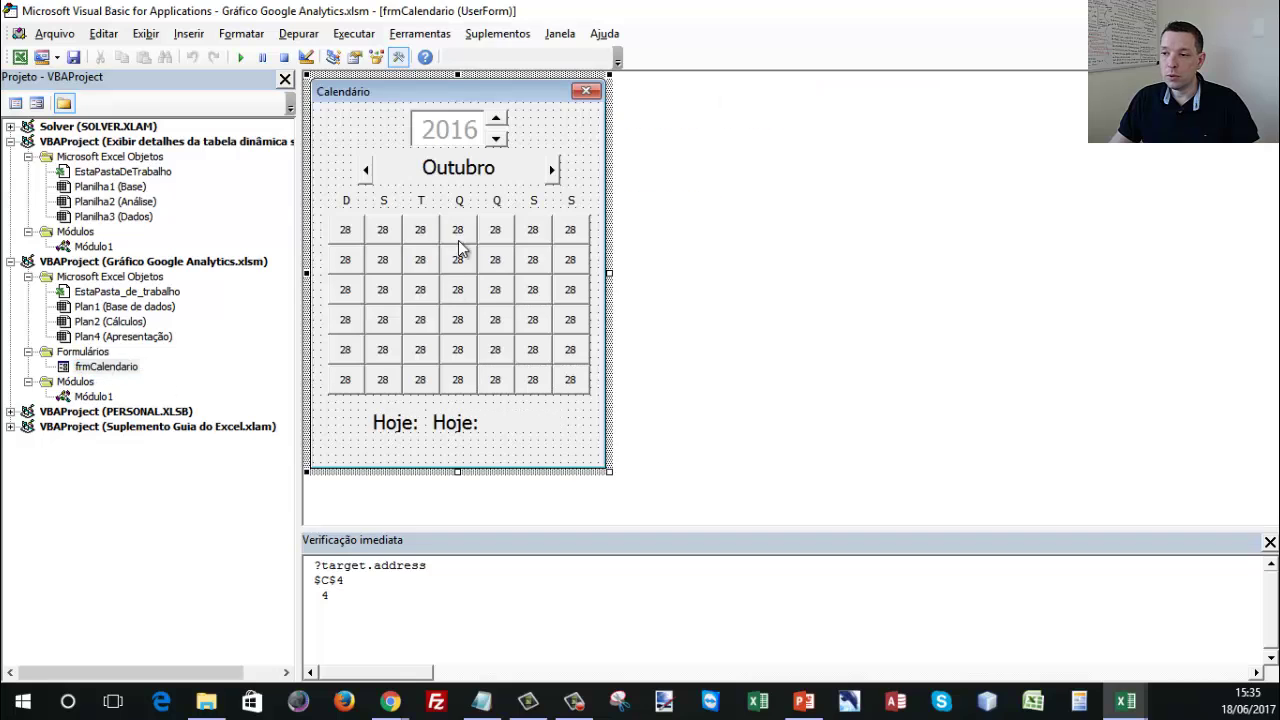
Switch to the Chrome window with Google Analytics and open guiadoexcel.com.br in a new tab.
click(390, 700)
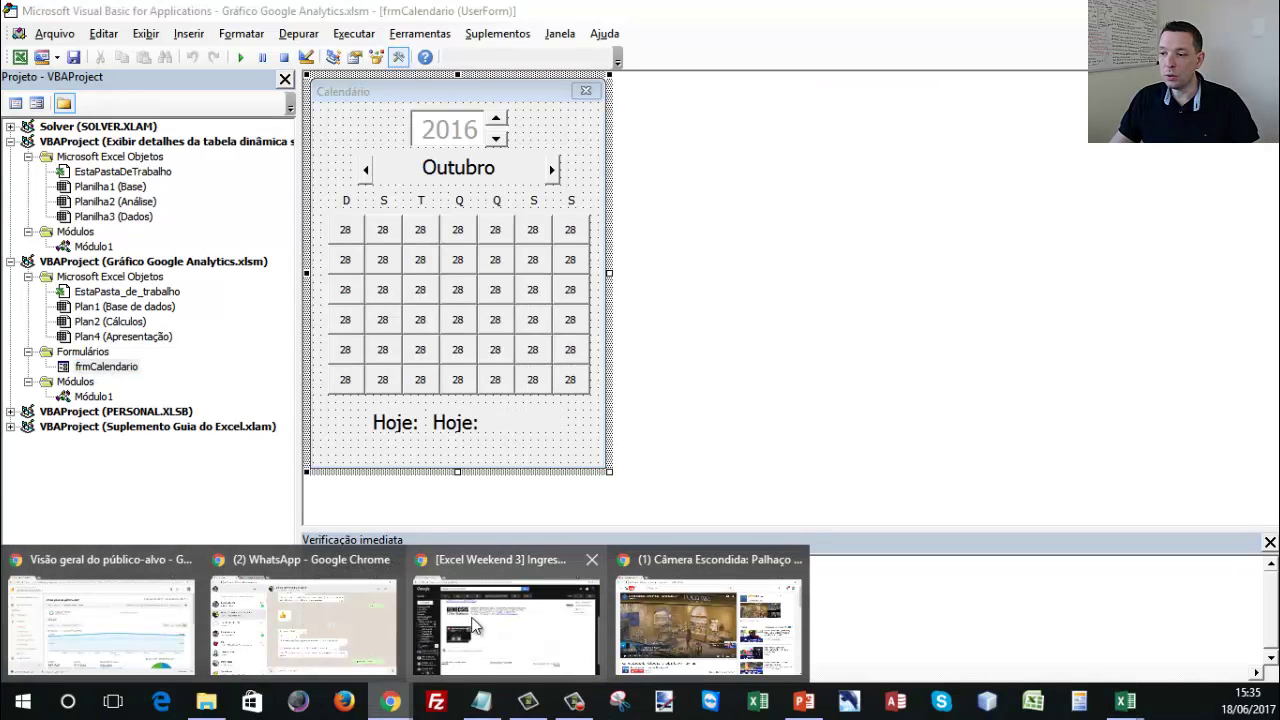
click(180, 610)
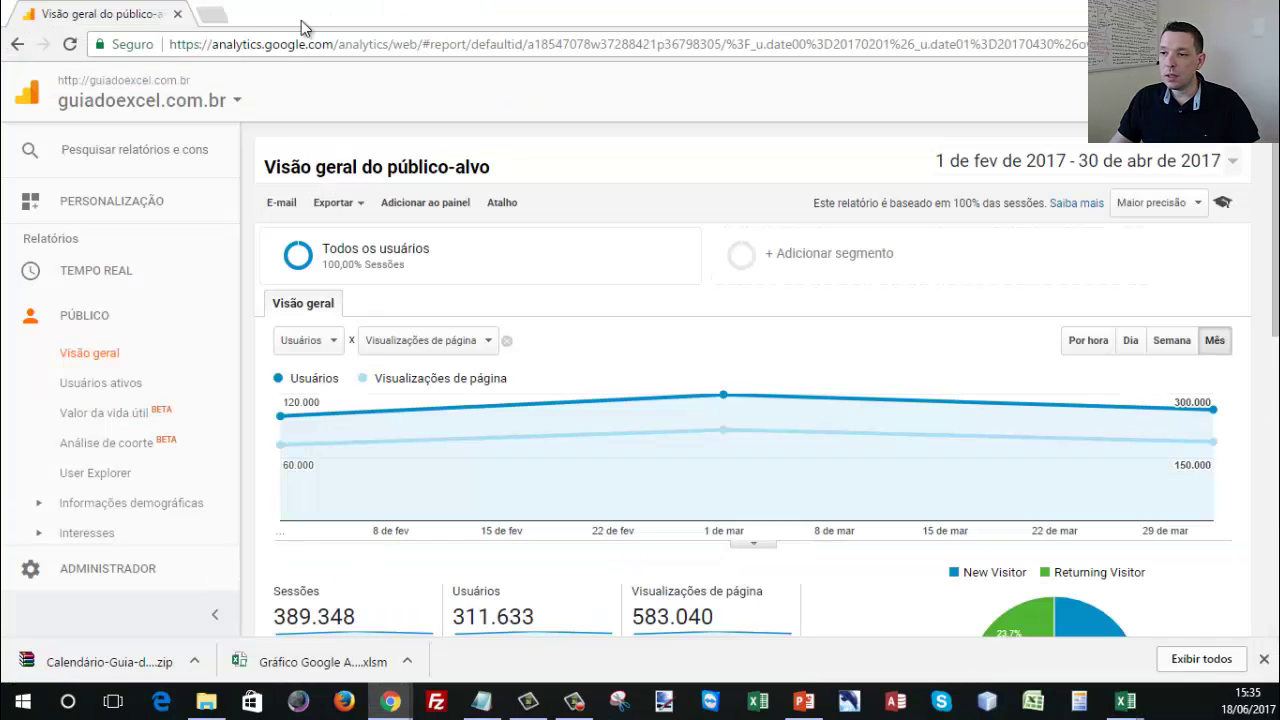
click(228, 25)
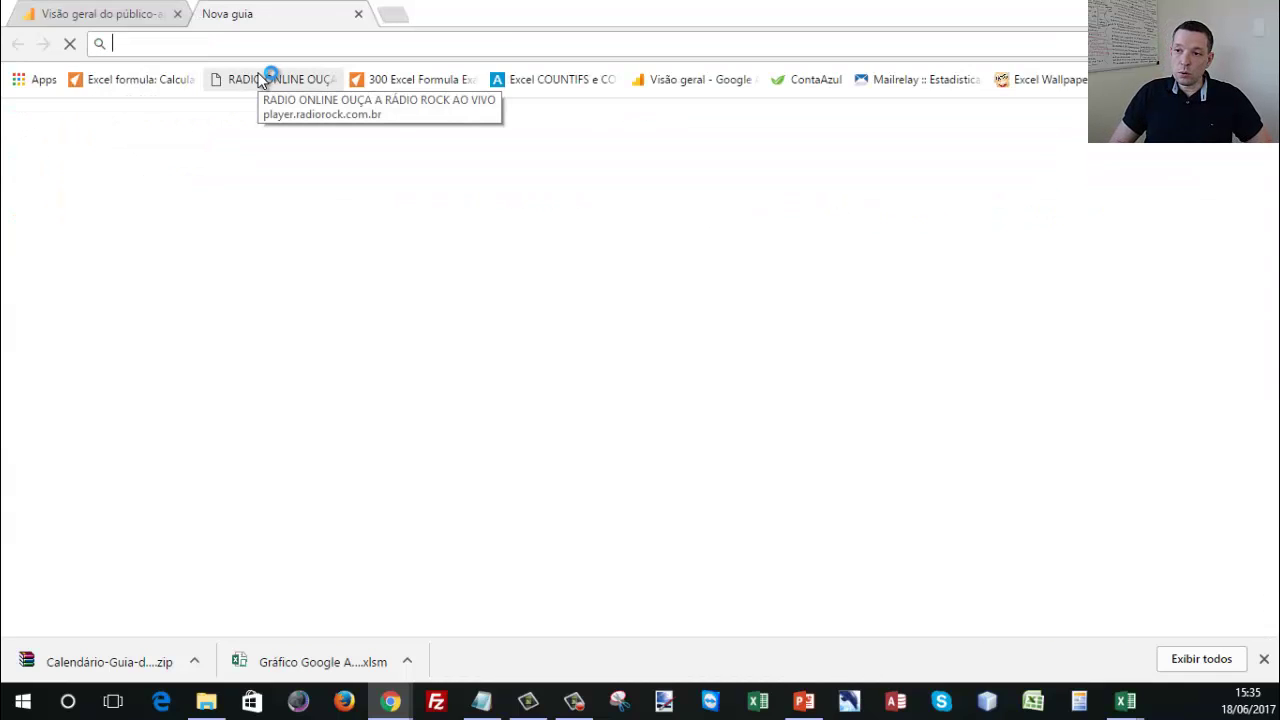
text(guiadoexcel.com.br)
key(Return)
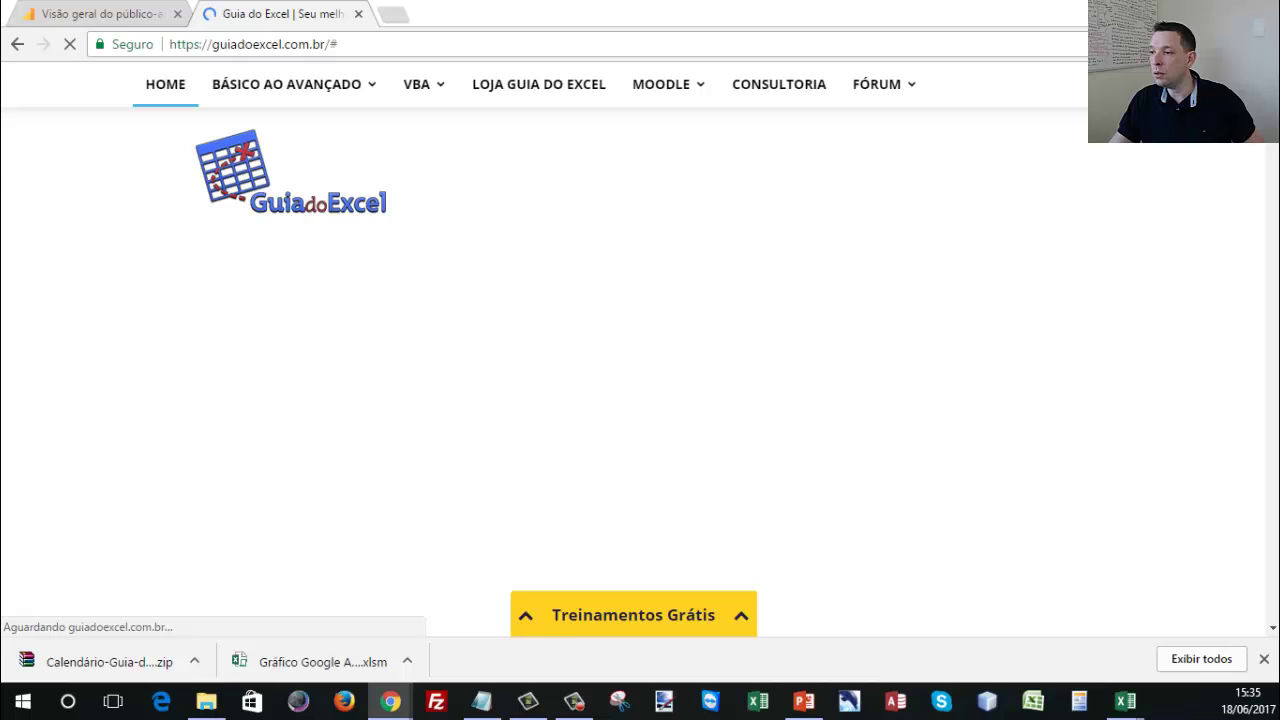
Search the site for calendário and open the article Calendário na célula Excel – VBA.
click(1108, 84)
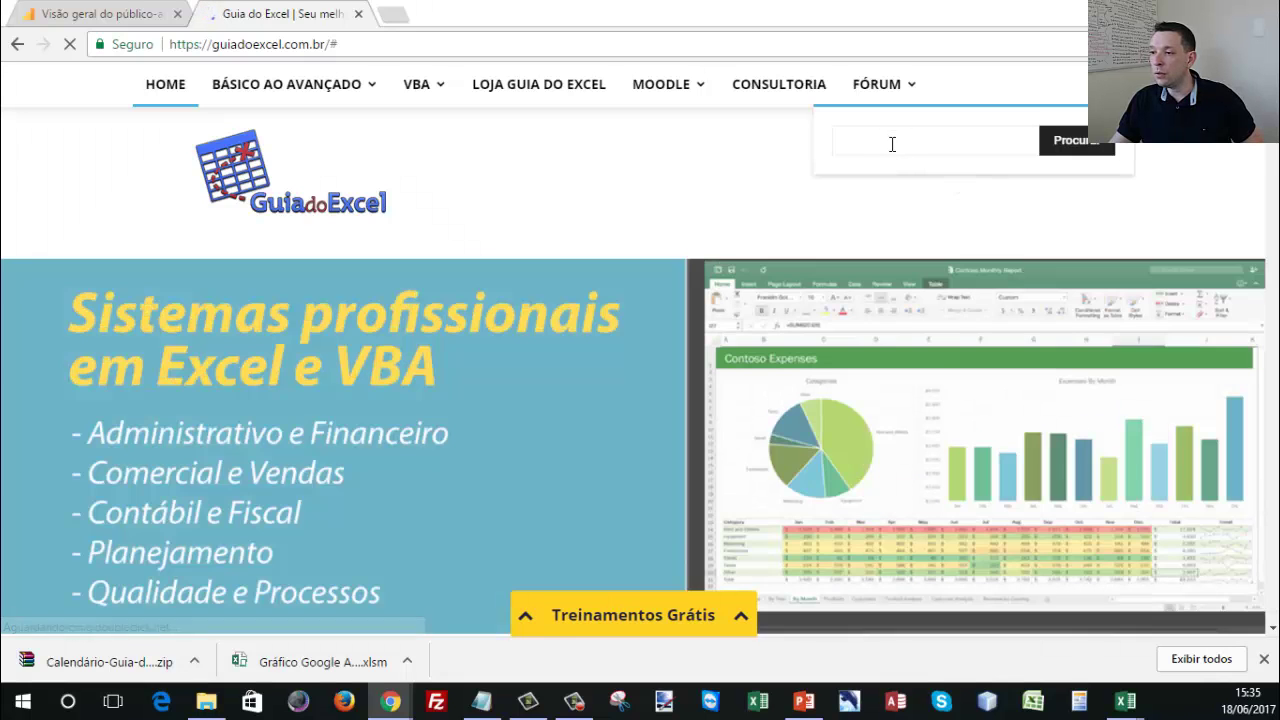
text(calendário)
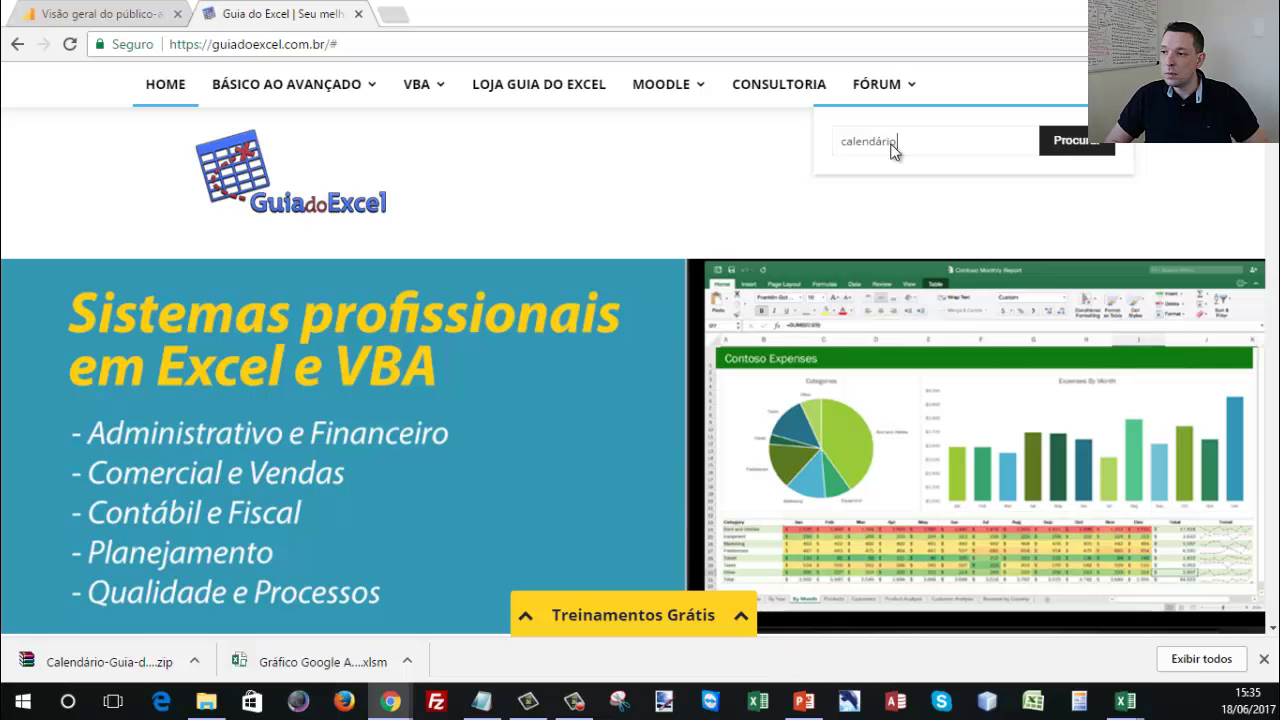
key(Return)
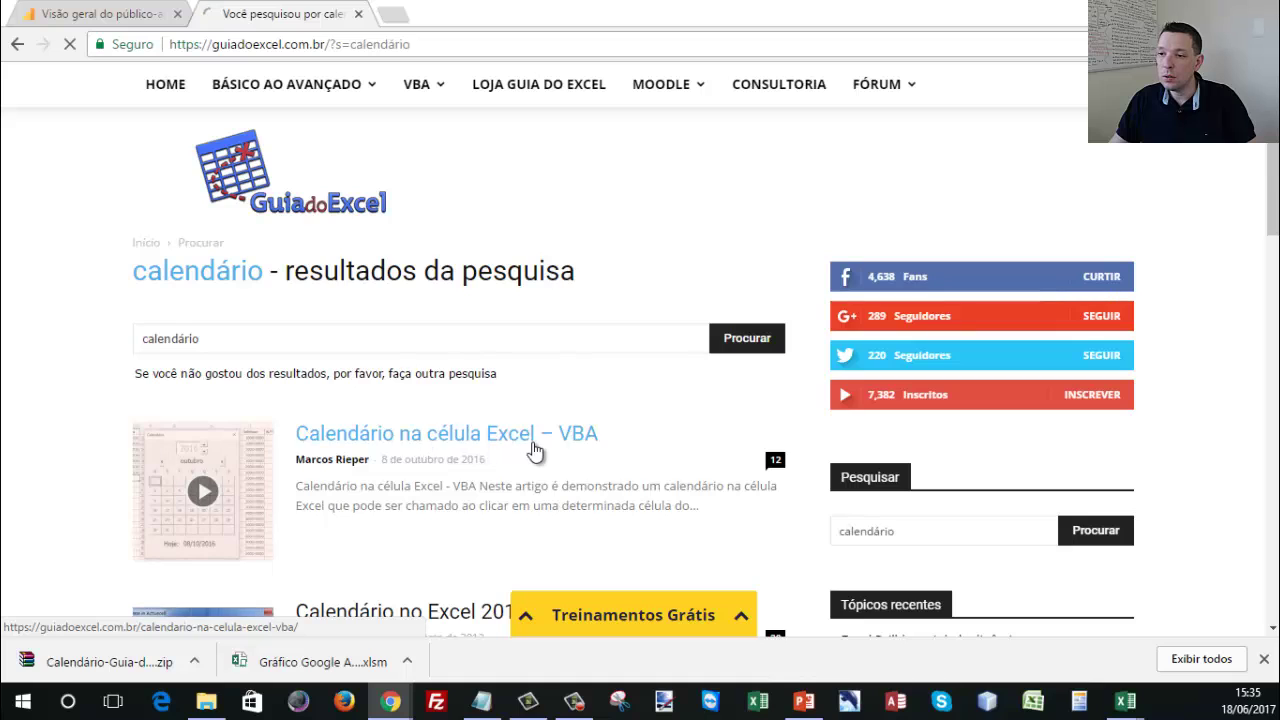
click(533, 450)
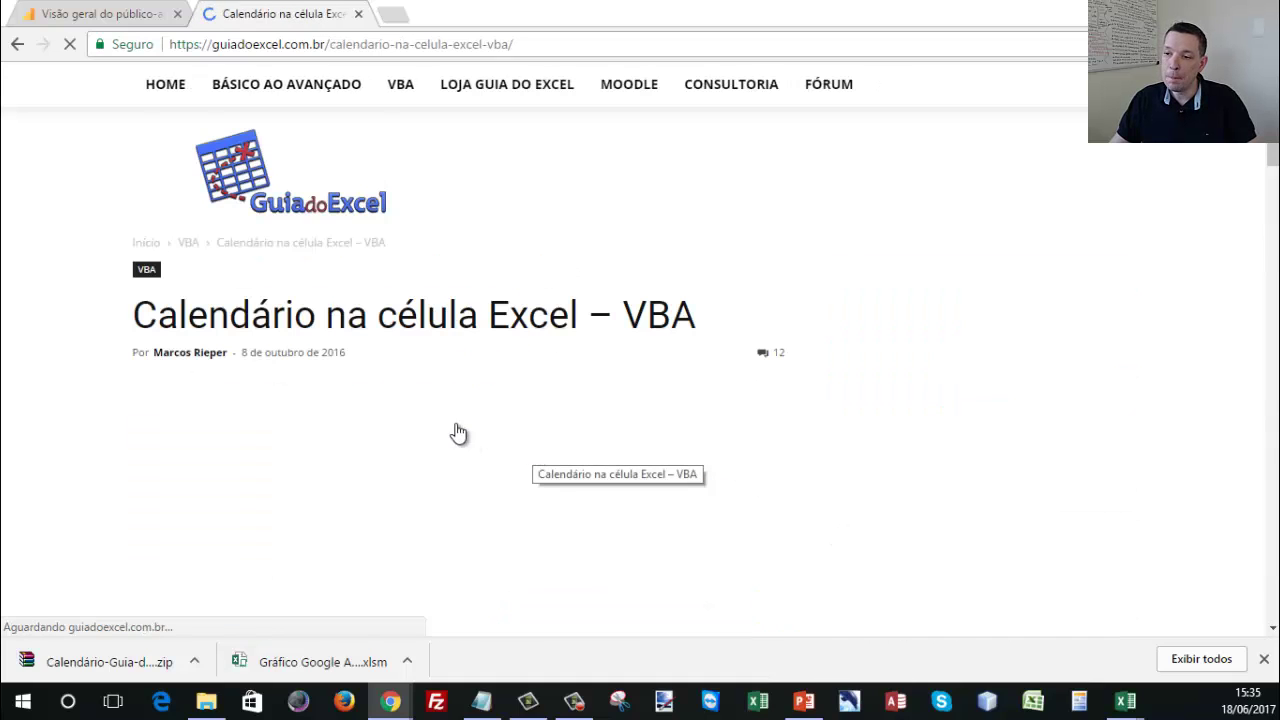
Look through the calendar article down to the download registration form and point out its name and e-mail fields.
scroll(449, 429, down, 3)
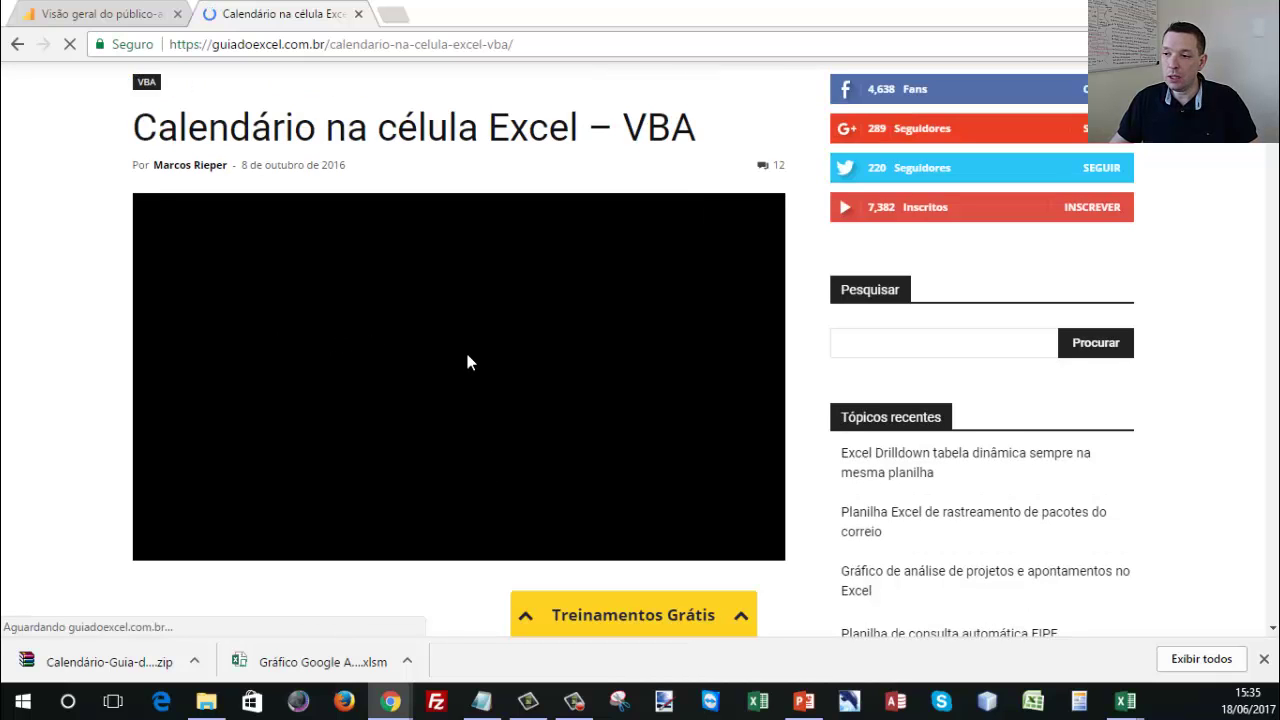
scroll(466, 370, down, 10)
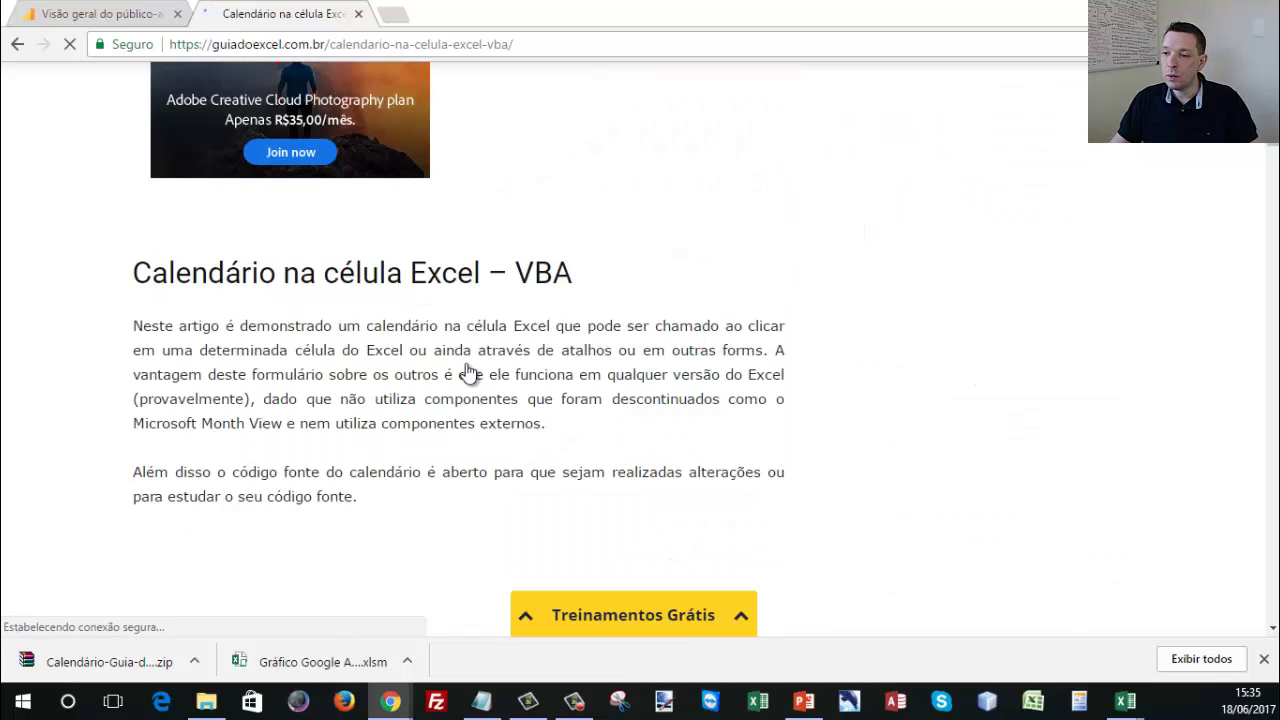
scroll(459, 388, down, 15)
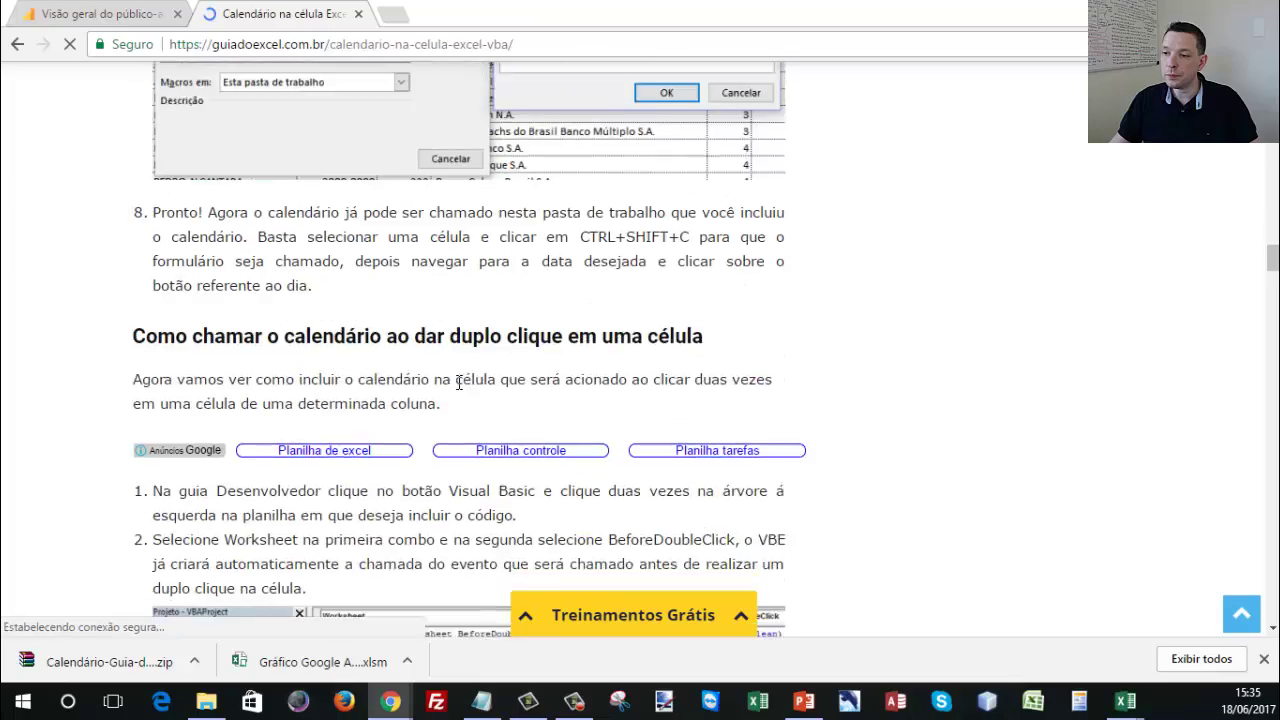
scroll(459, 385, down, 15)
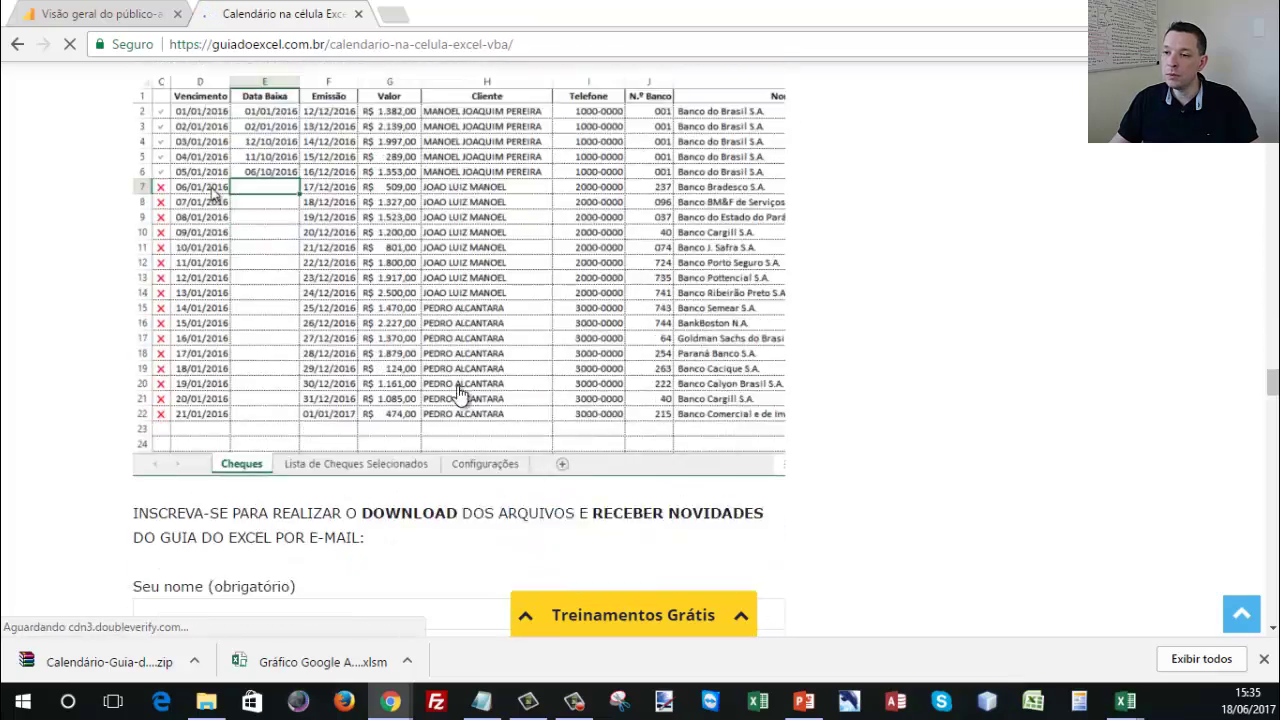
scroll(457, 394, down, 3)
scroll(446, 397, up, 8)
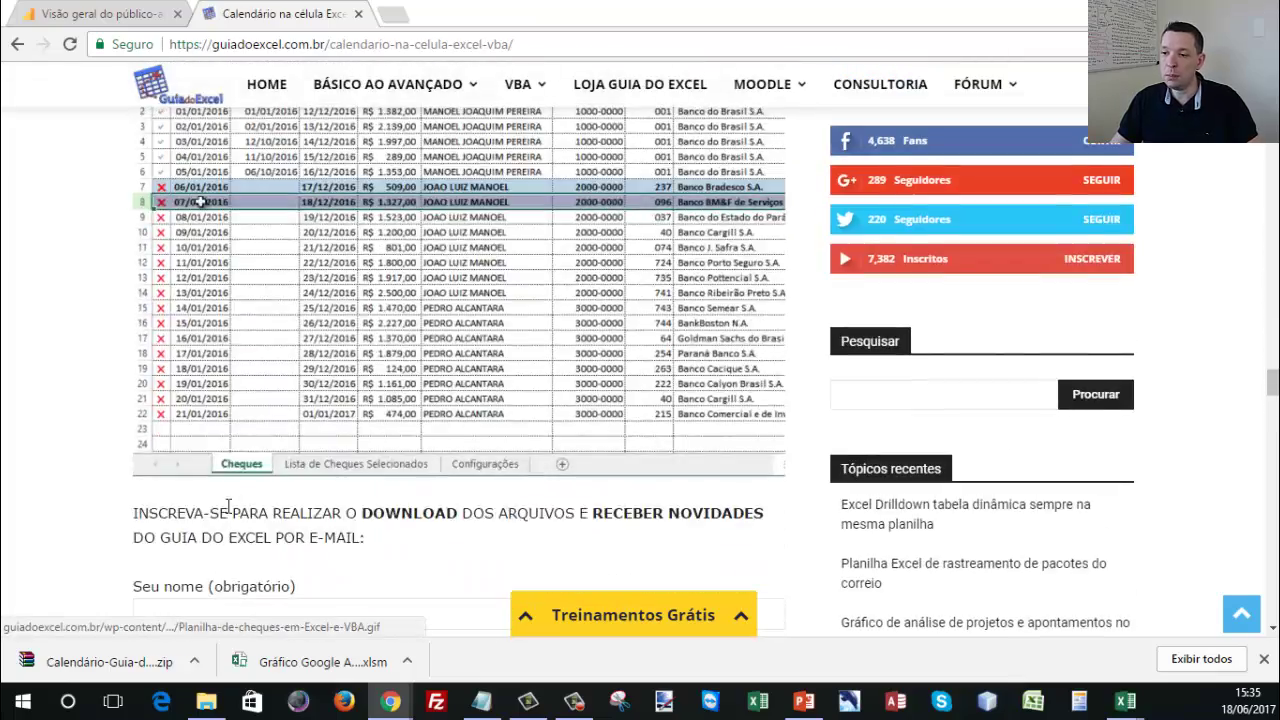
scroll(203, 400, down, 3)
click(186, 334)
click(220, 406)
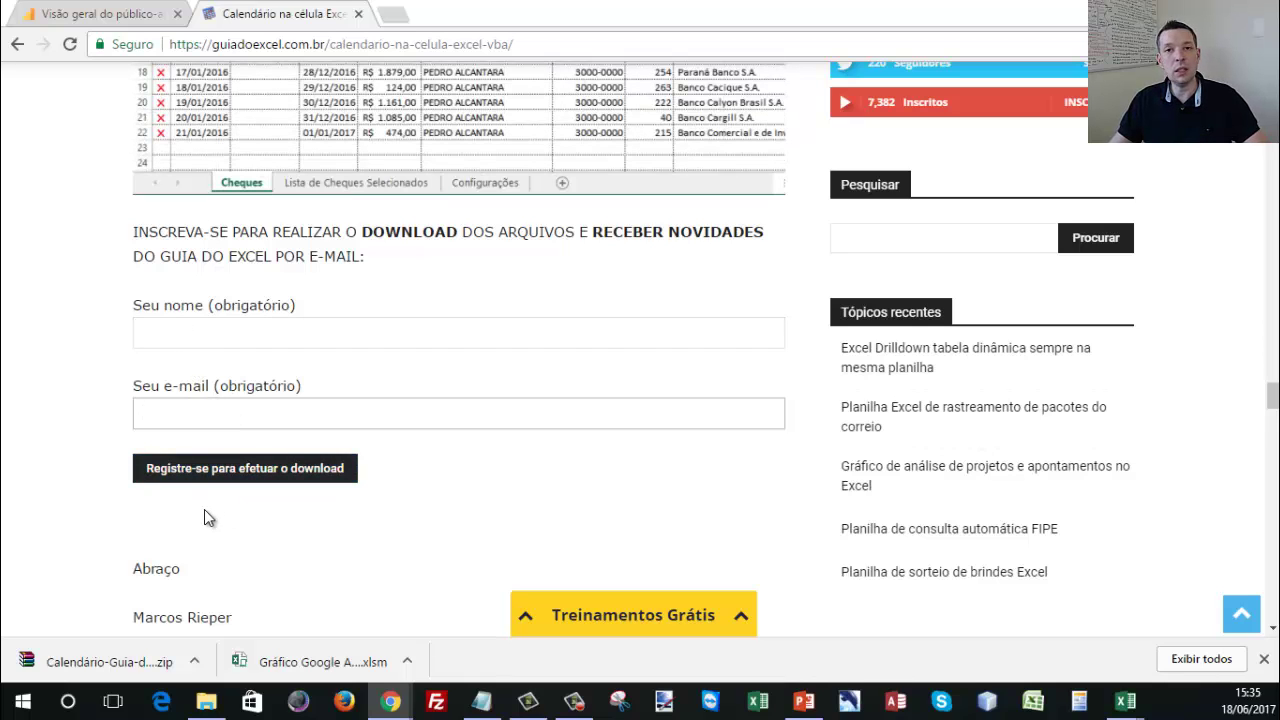
Return to the Visual Basic editor and import the form file frmCalendario.frm into the Gráfico Google Analytics.xlsm project.
click(1172, 10)
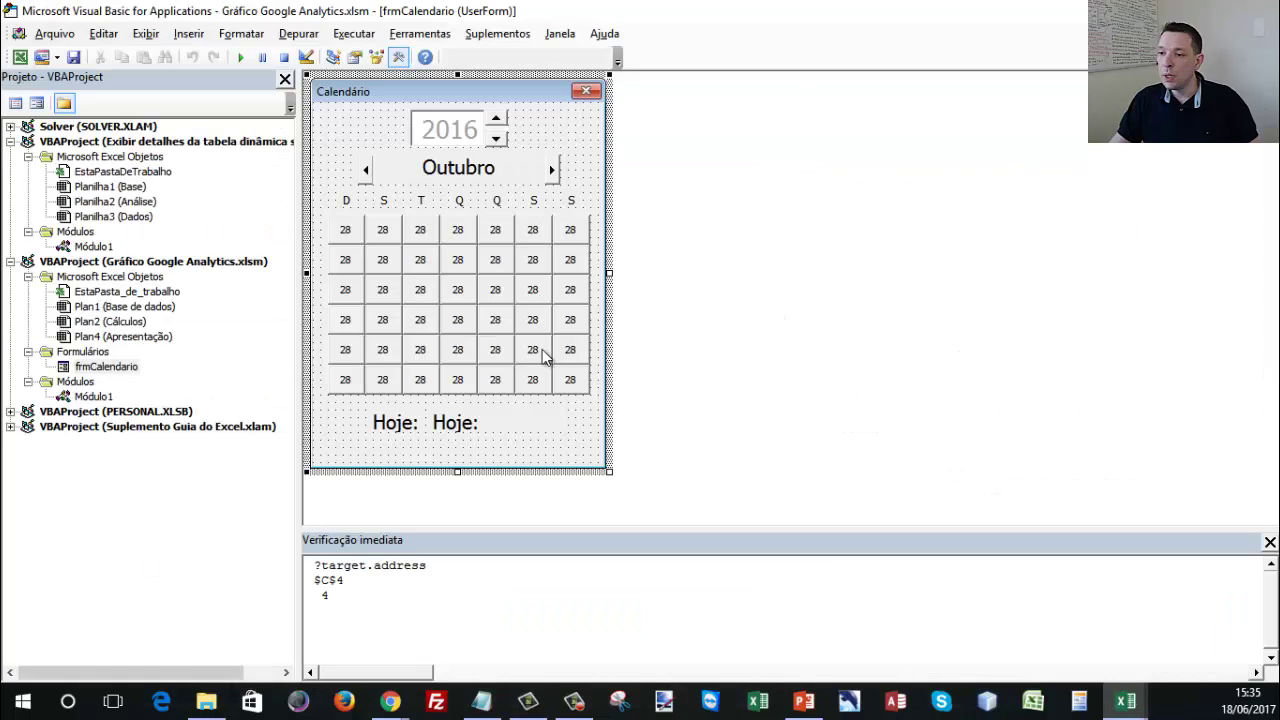
right_click(96, 367)
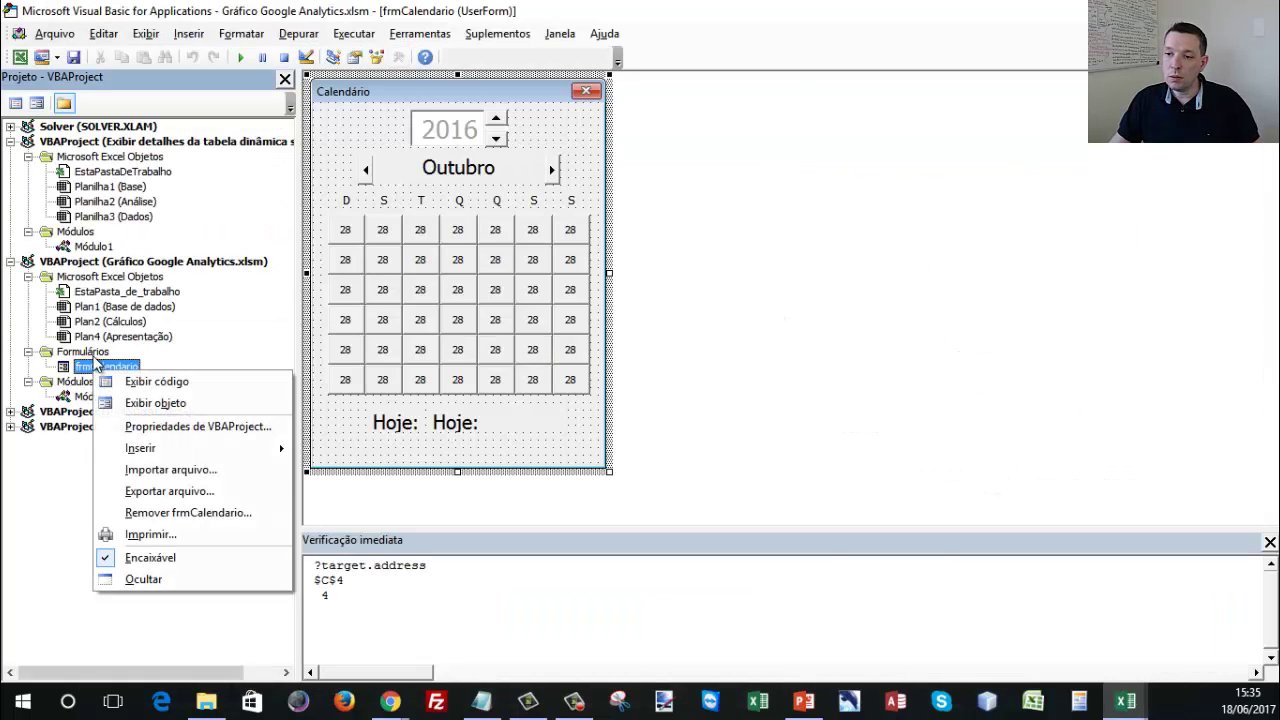
right_click(86, 306)
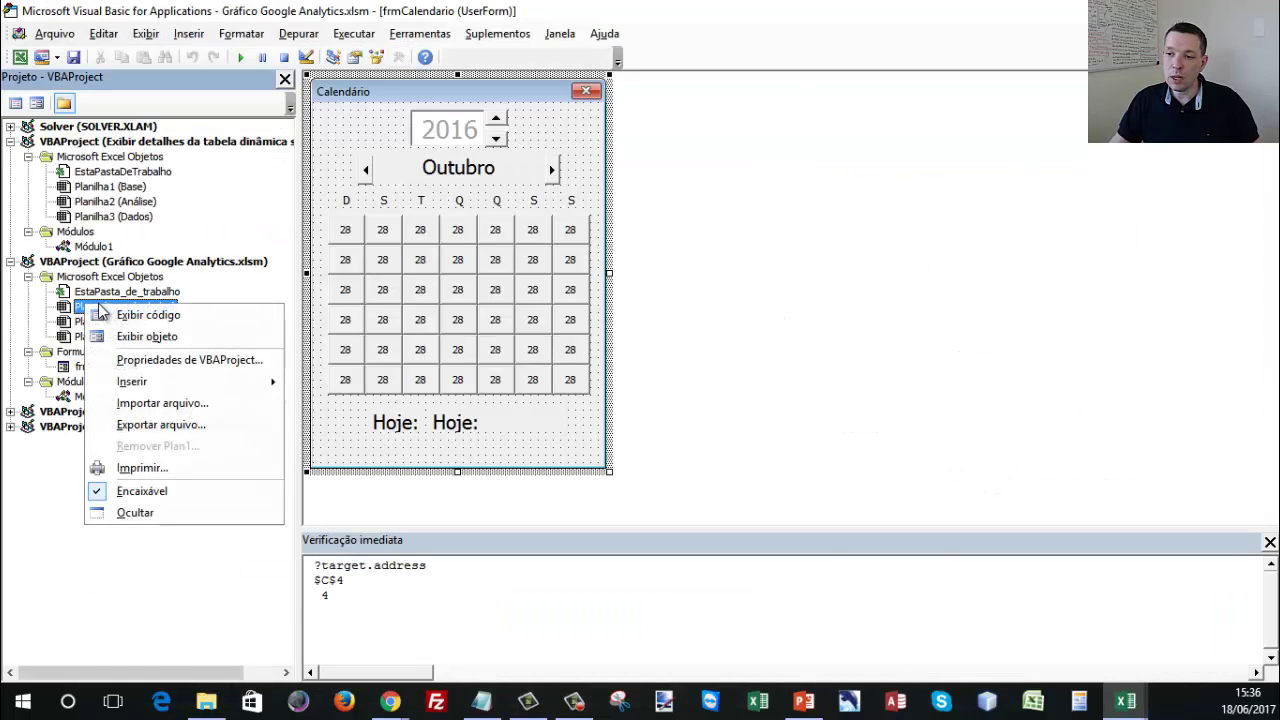
click(148, 404)
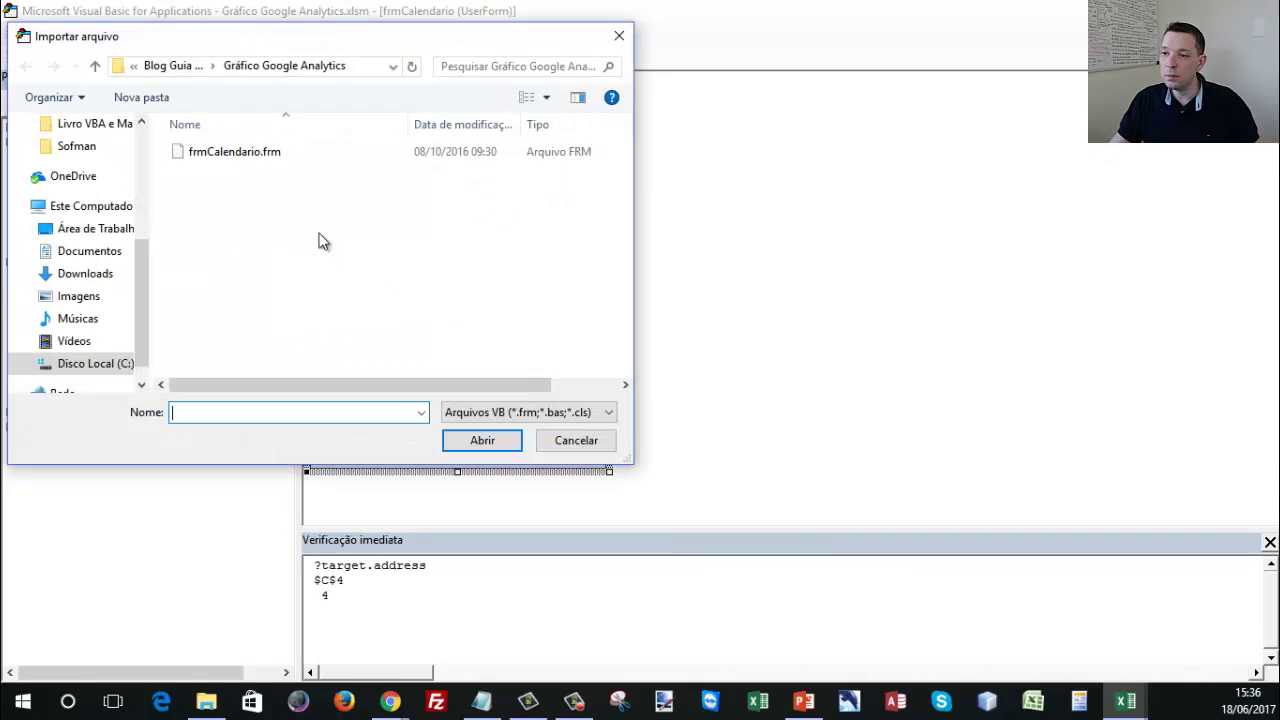
double_click(224, 158)
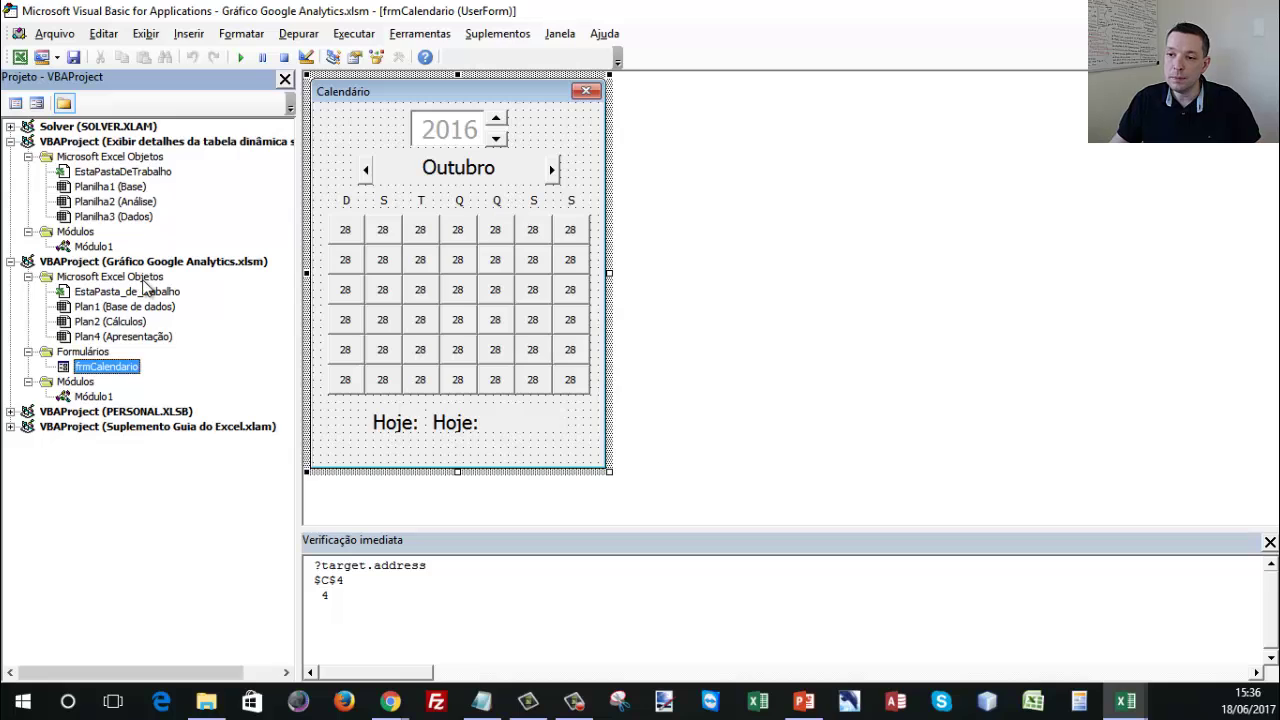
Open the code of Plan4 (Apresentação) and examine the BeforeDoubleClick event's condition on cells $C$3 and $D$3.
click(108, 308)
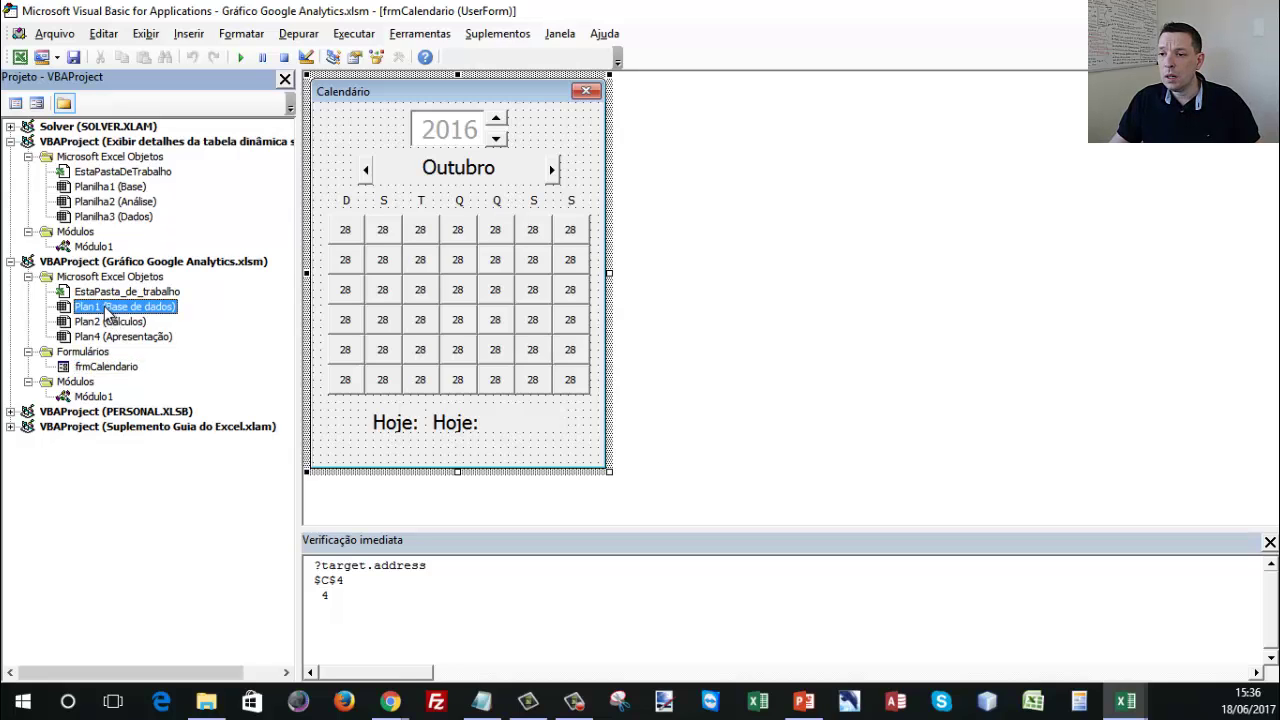
double_click(108, 337)
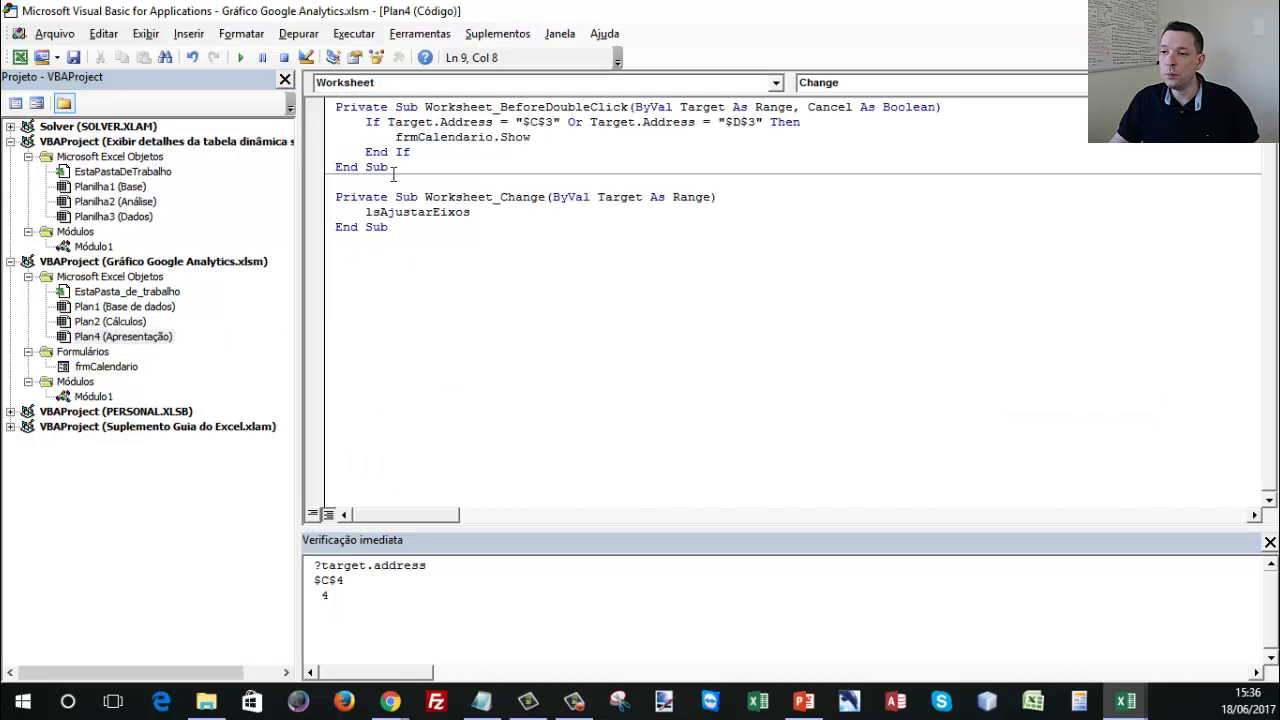
click(857, 83)
scroll(850, 135, up, 2)
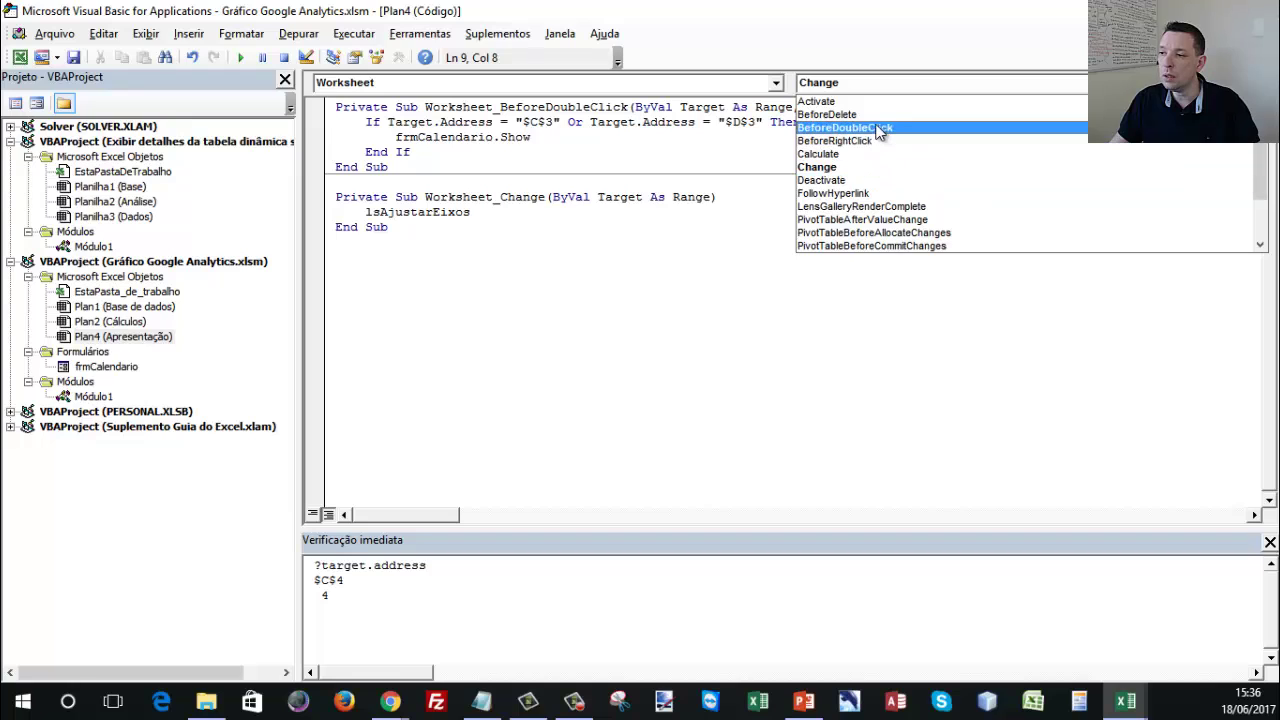
click(441, 191)
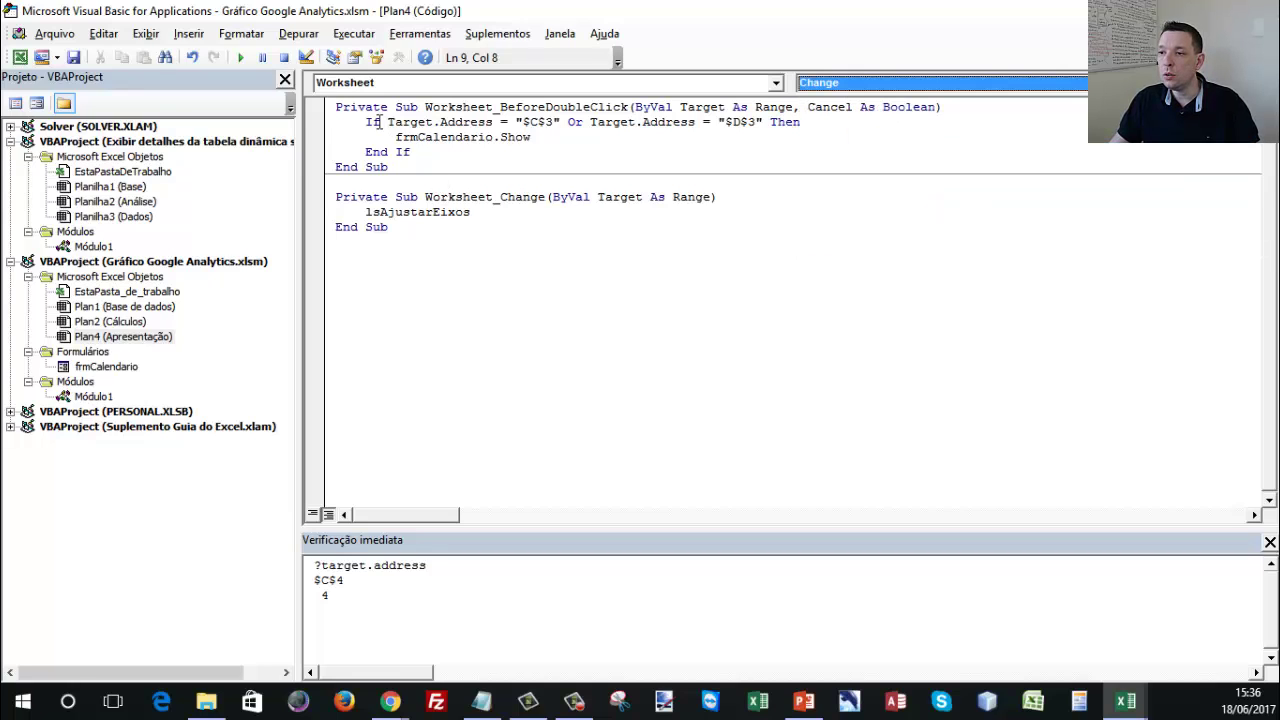
drag(389, 122, 760, 122)
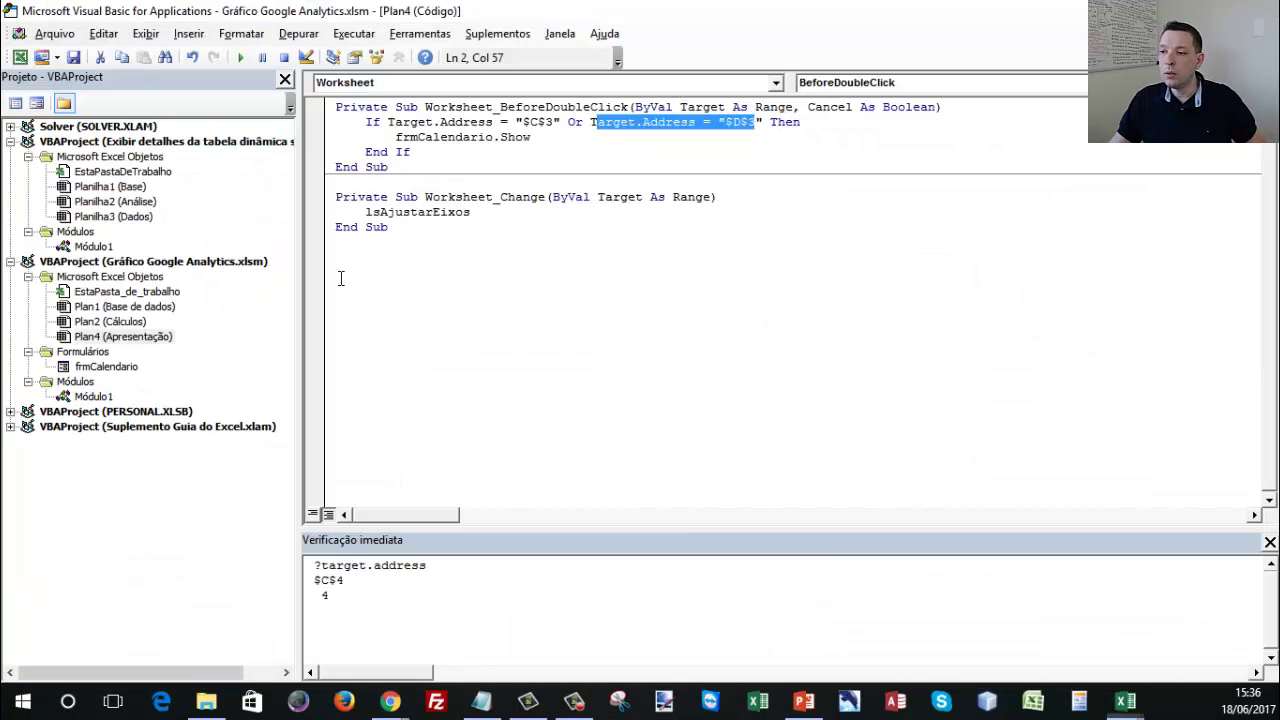
Return to the Apresentação sheet and point out the period's start and end date cells, C3 and D3.
key(alt+F11)
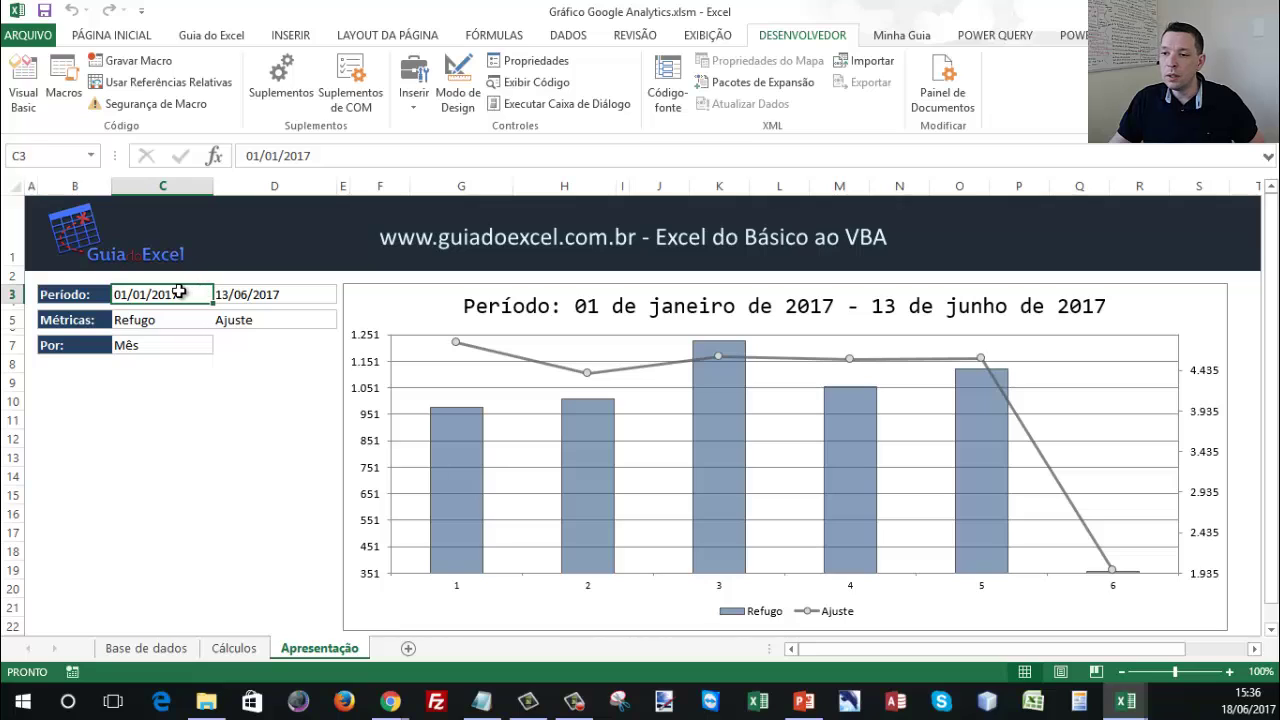
click(257, 291)
click(183, 293)
click(262, 293)
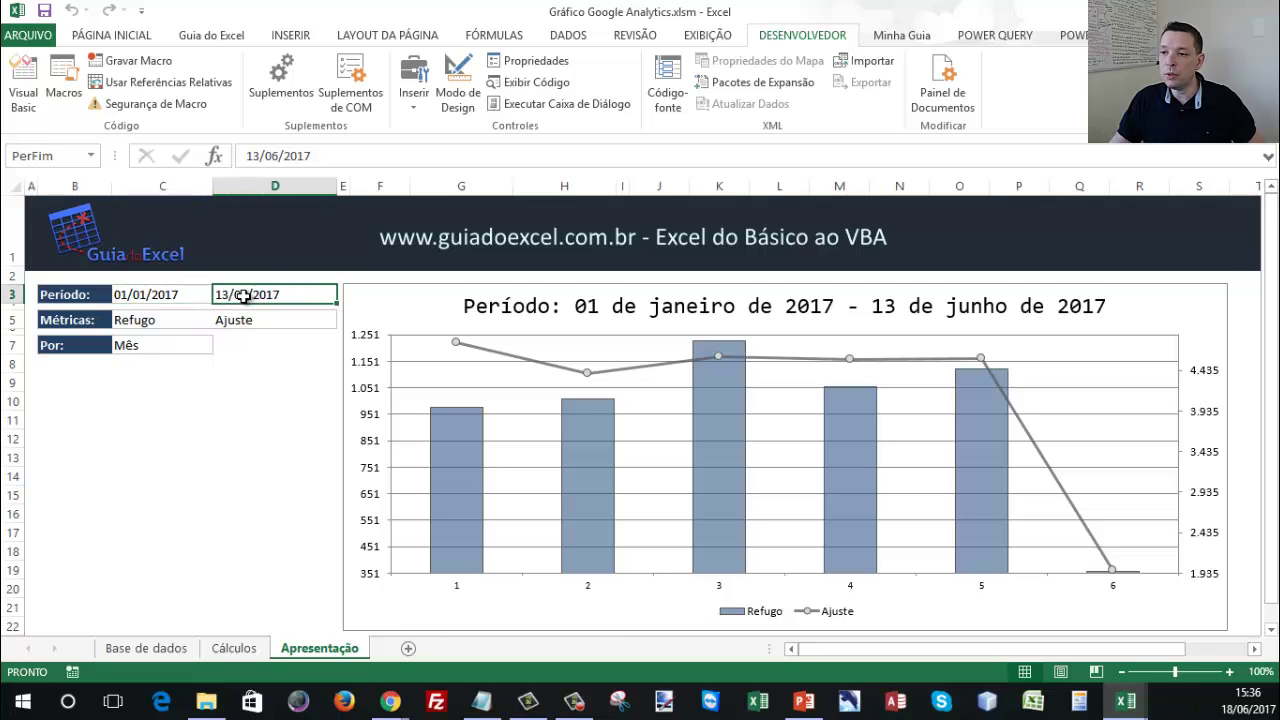
click(166, 293)
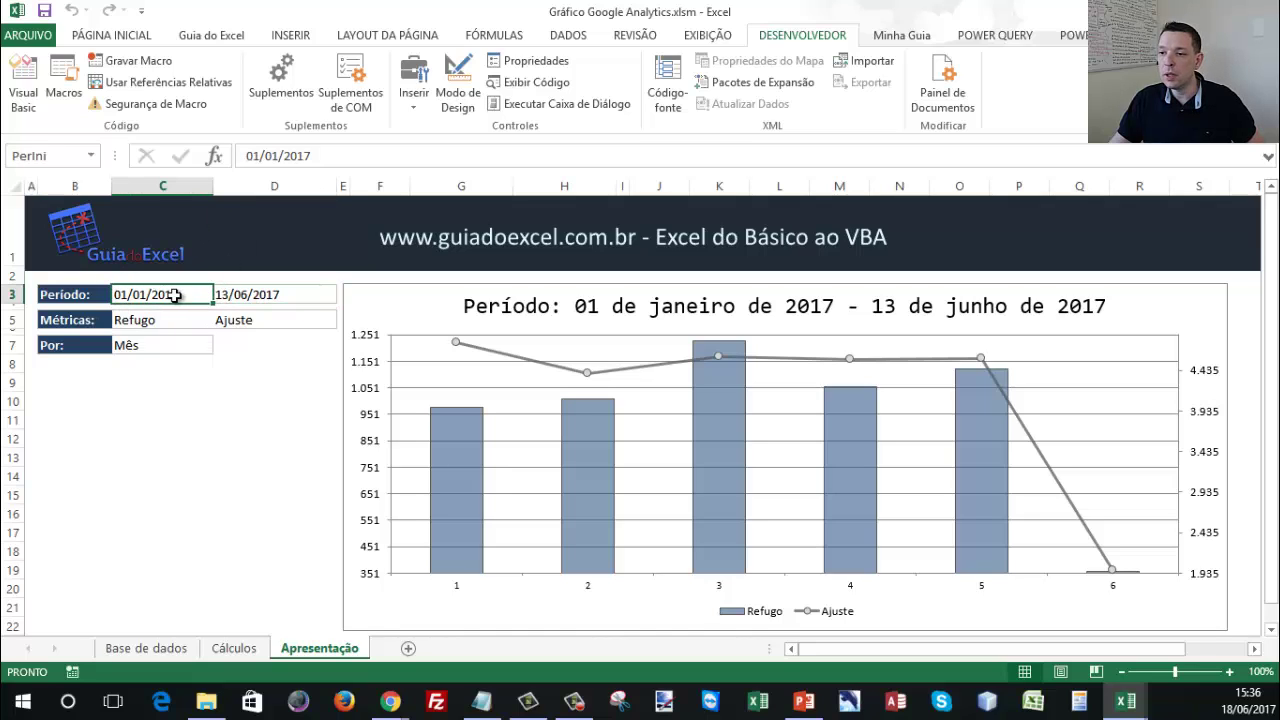
Set a breakpoint on the If line of Worksheet_BeforeDoubleClick, trigger the event from cell C3 and inspect Target.Address.
key(alt+F11)
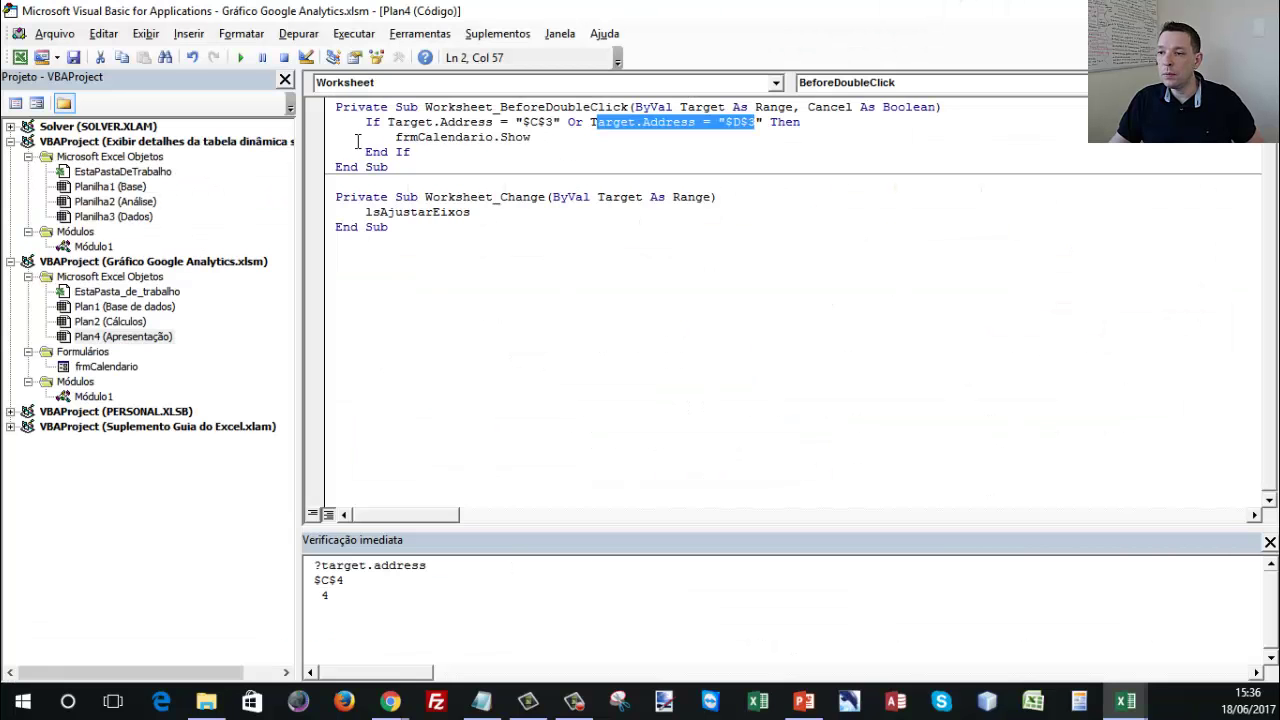
click(318, 128)
key(alt+F11)
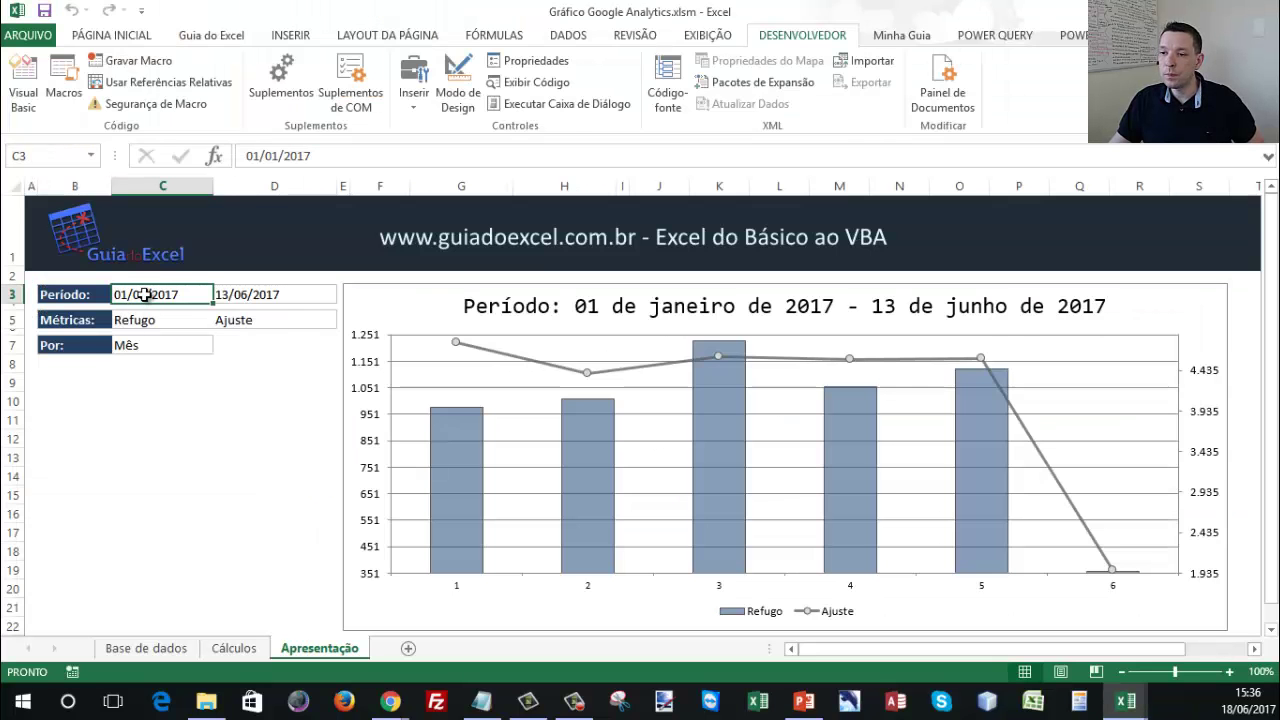
double_click(152, 295)
mouse_move(457, 121)
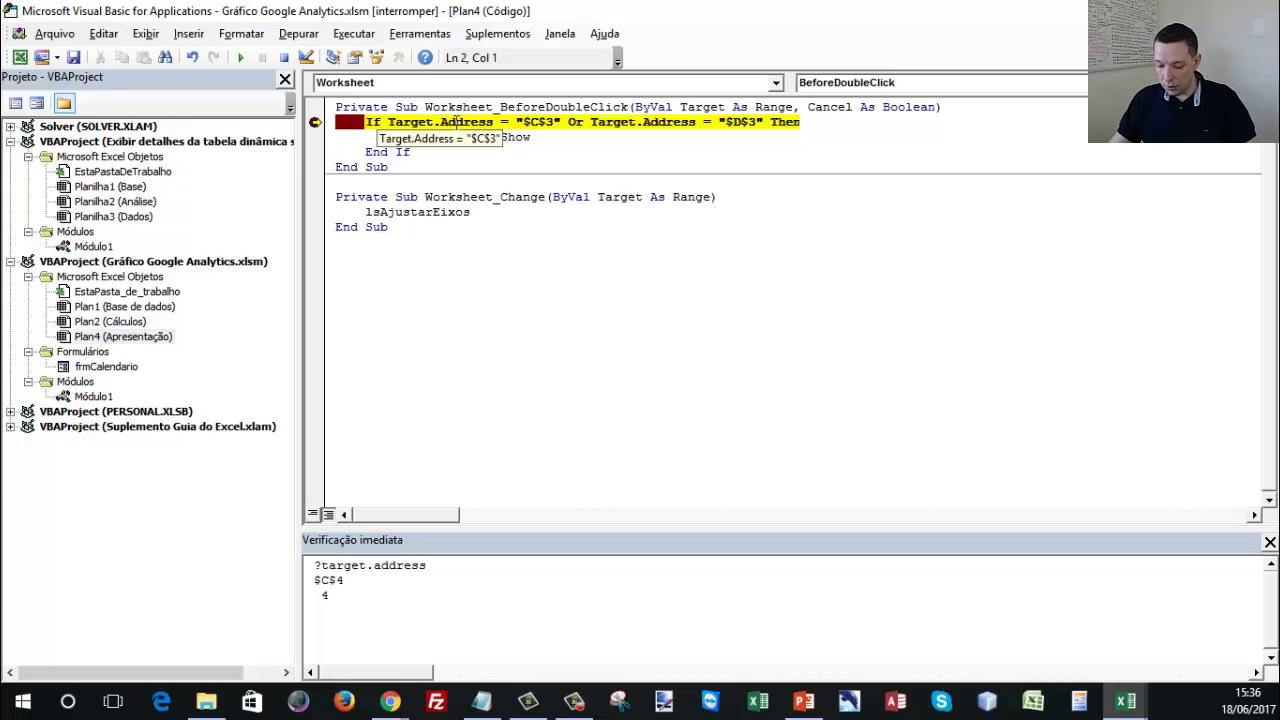
Step on to frmCalendario.Show, clear the breakpoint, and continue running to view the calendar form, closing it without picking a date.
key(F8)
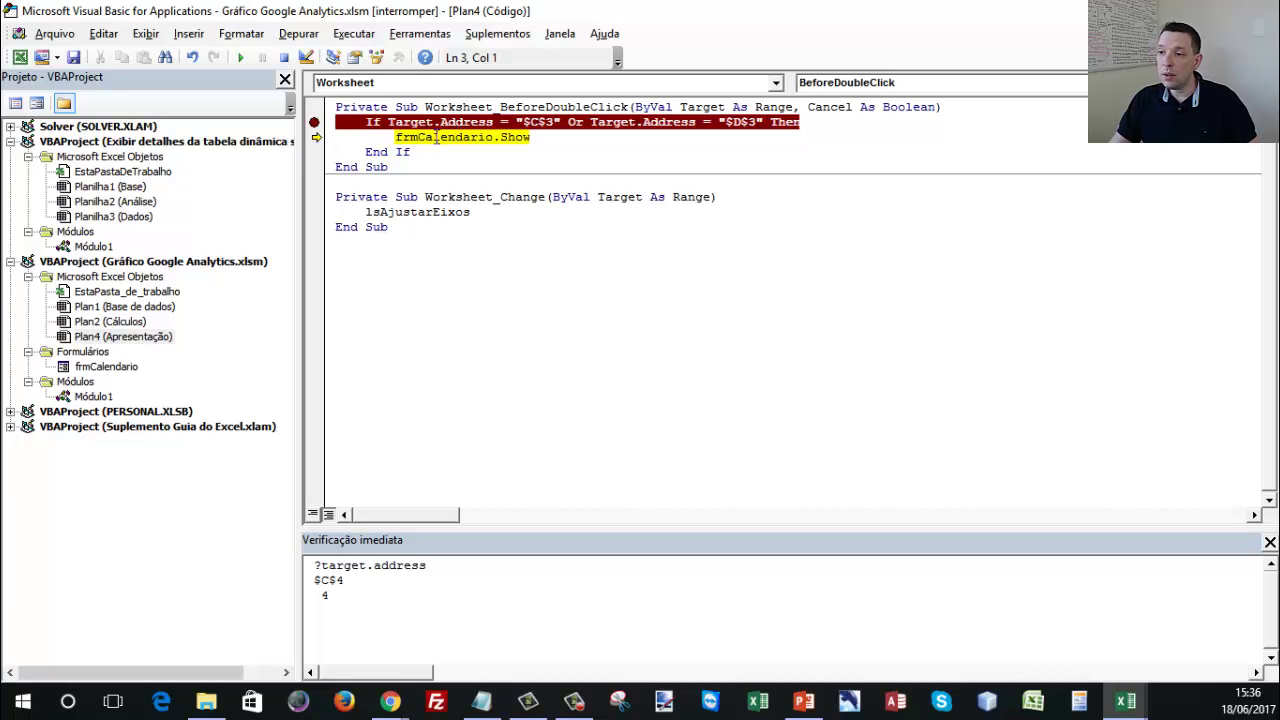
click(316, 122)
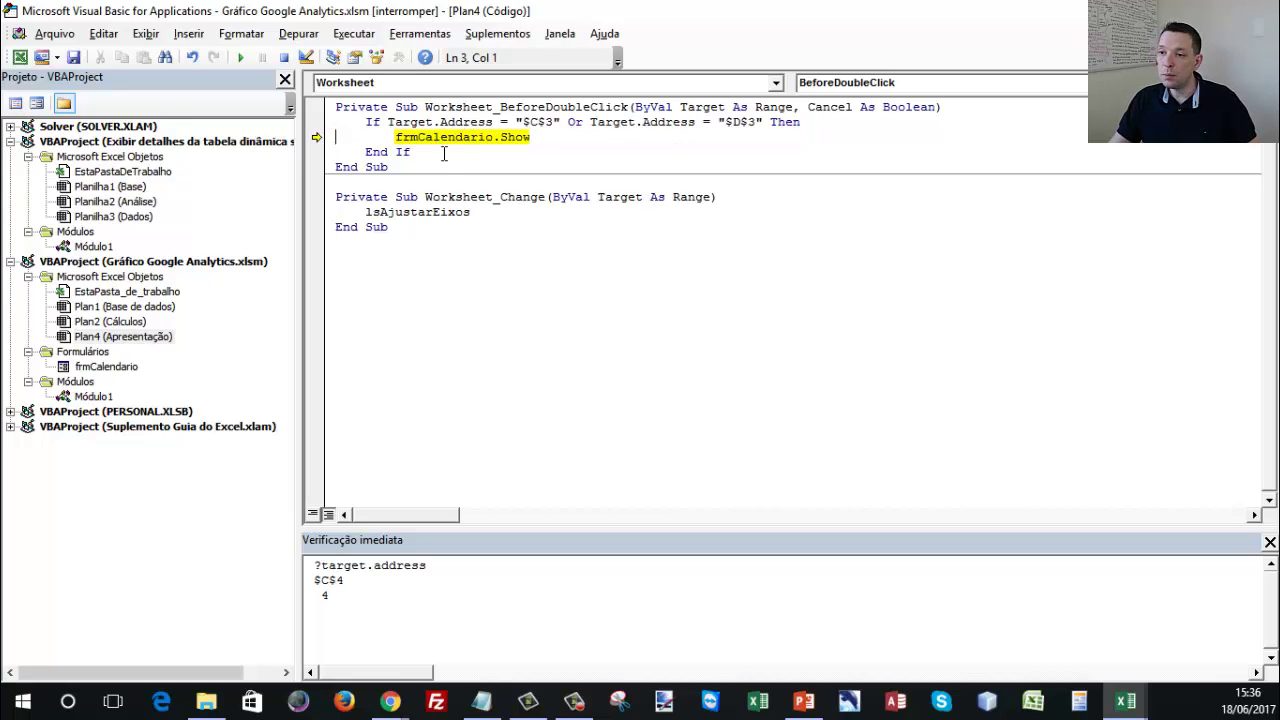
key(F8)
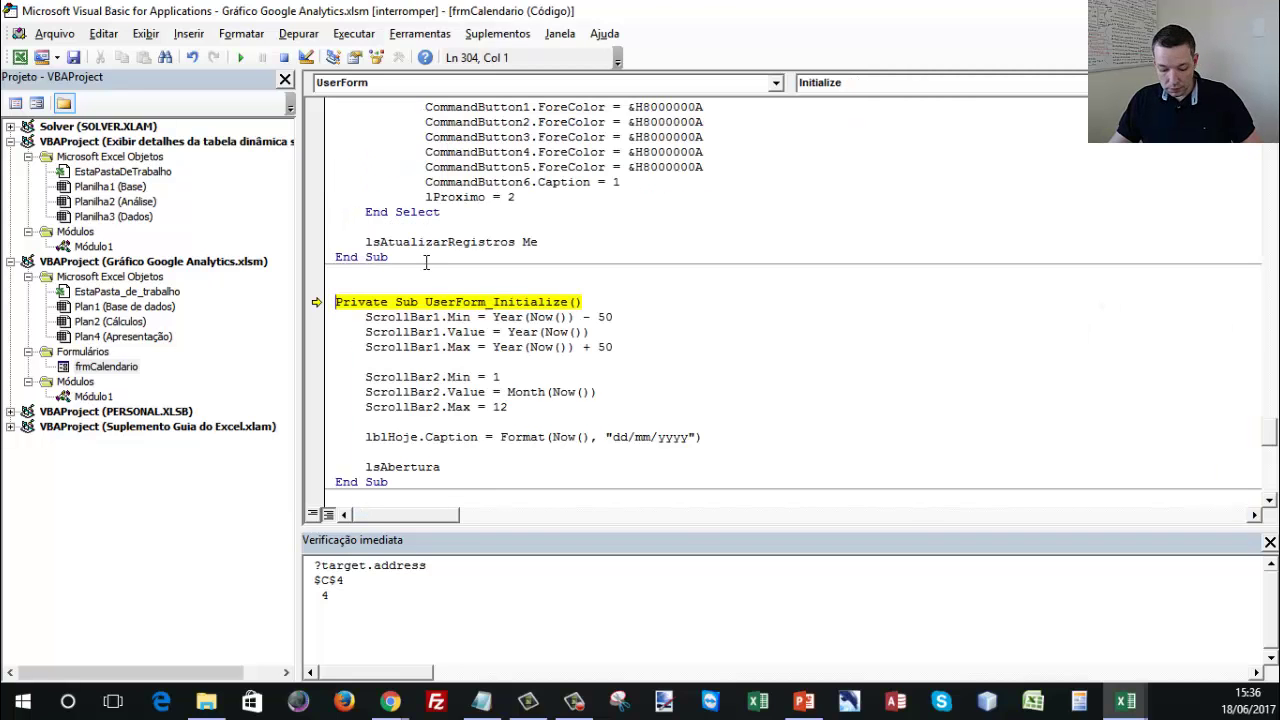
key(F5)
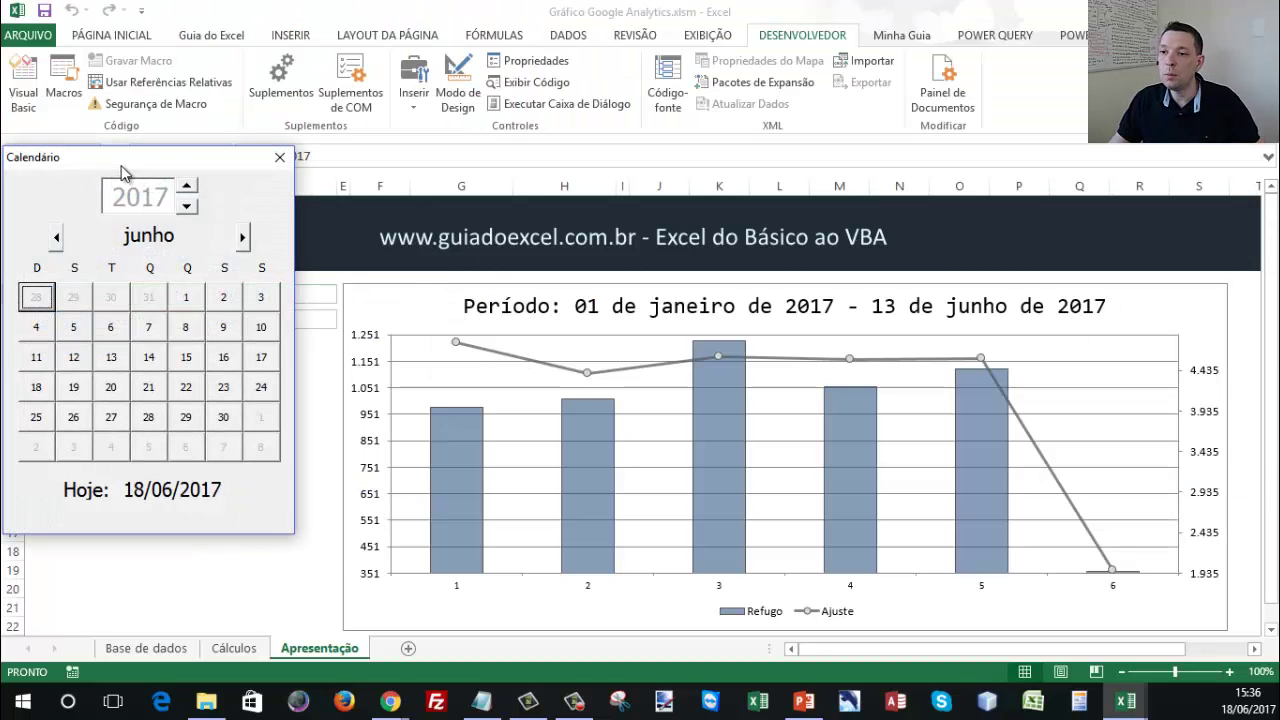
drag(145, 166, 486, 186)
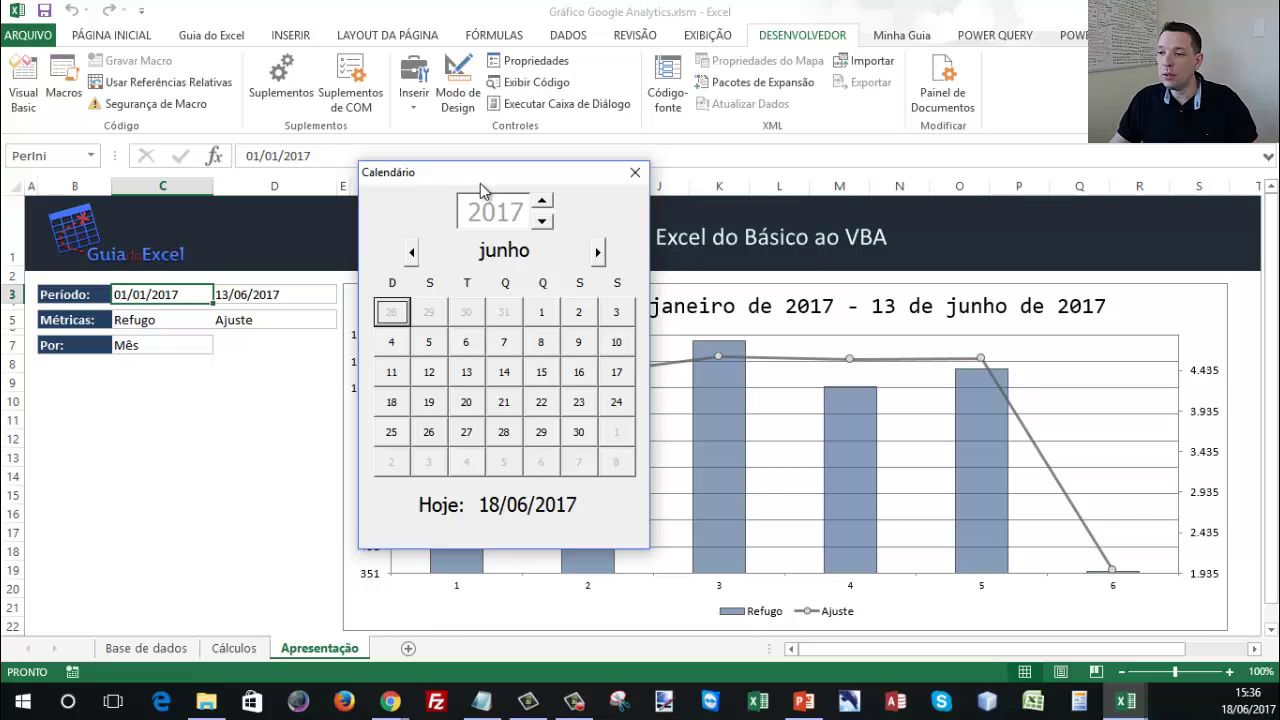
click(635, 172)
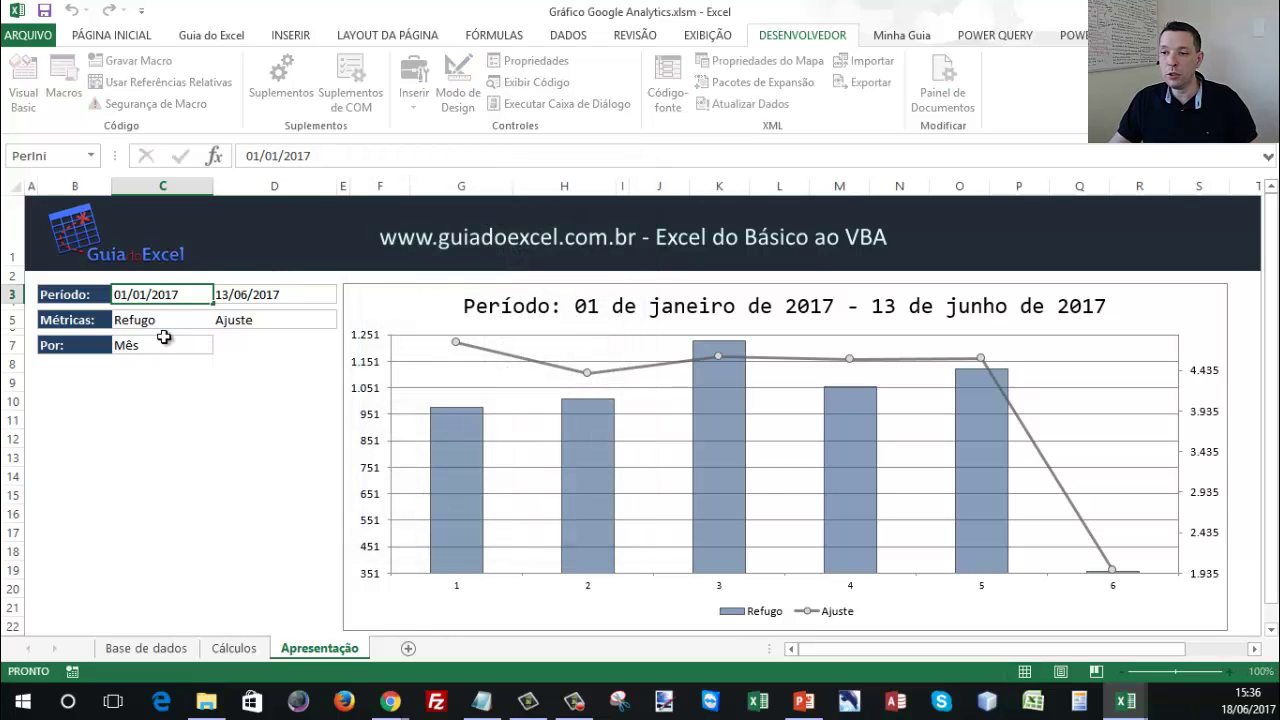
Try Produção as the first metric in cell C5, and settle on Ajuste.
click(285, 295)
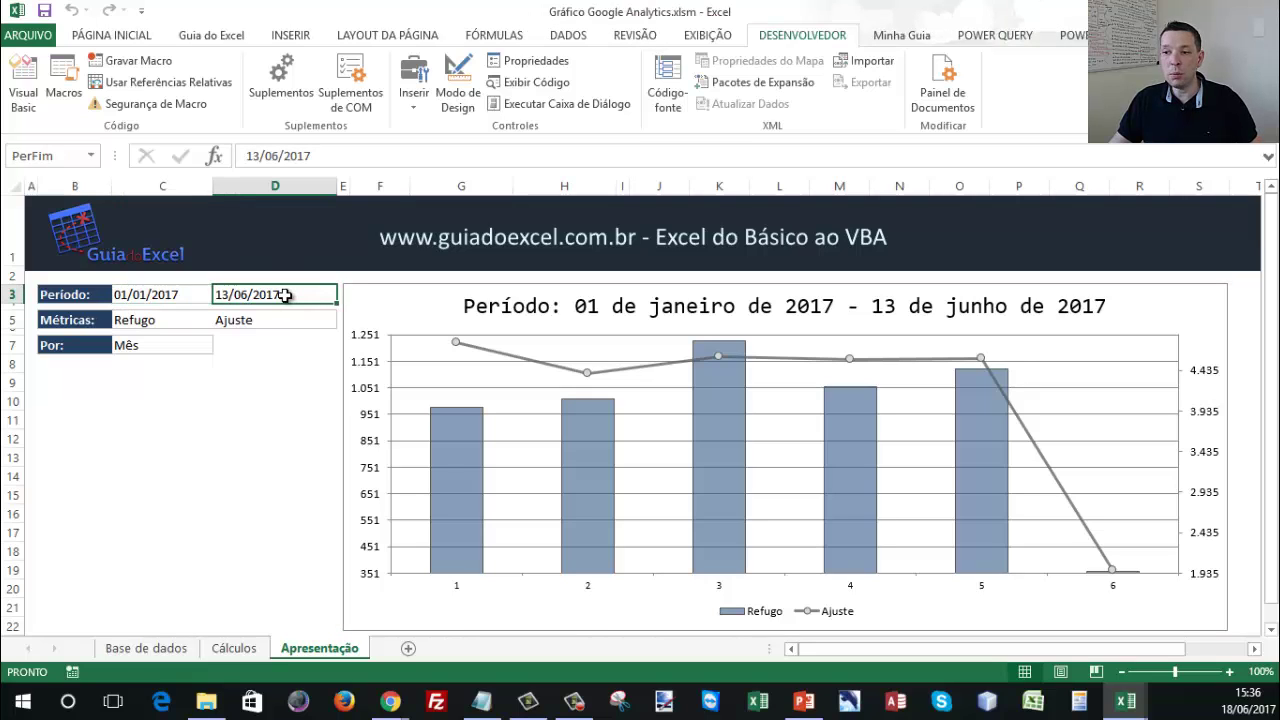
click(176, 320)
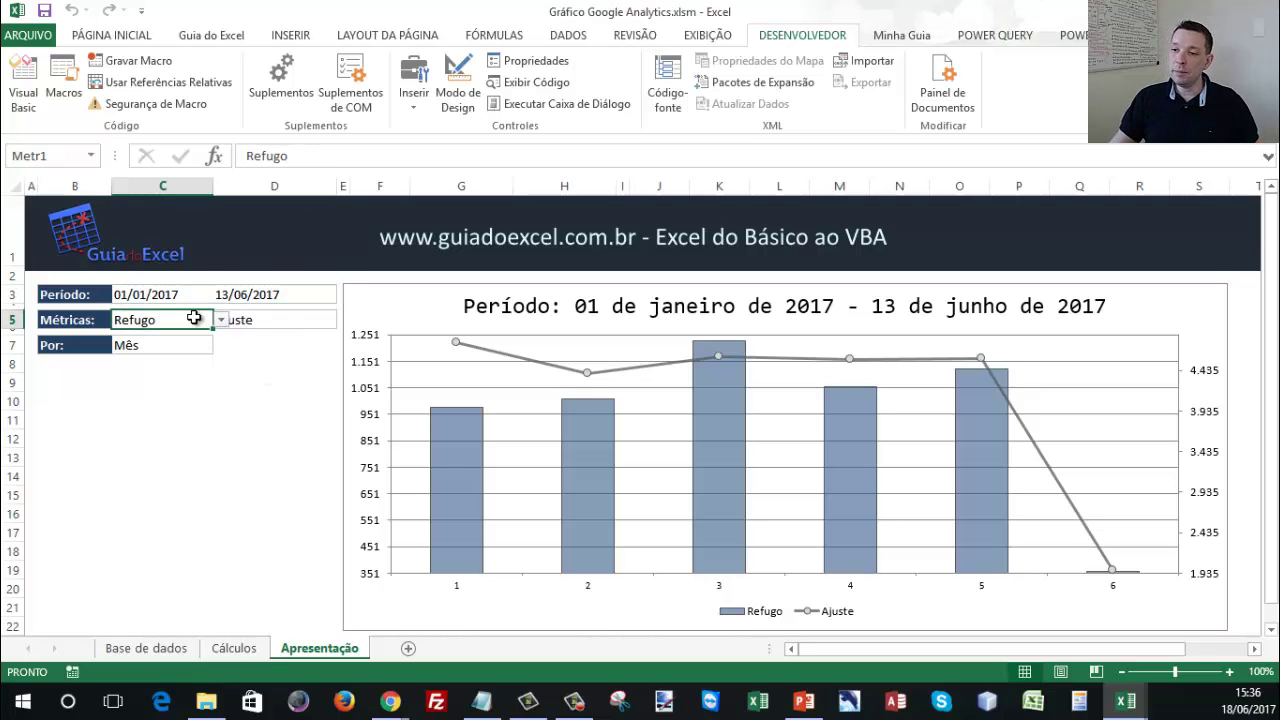
click(219, 319)
click(192, 331)
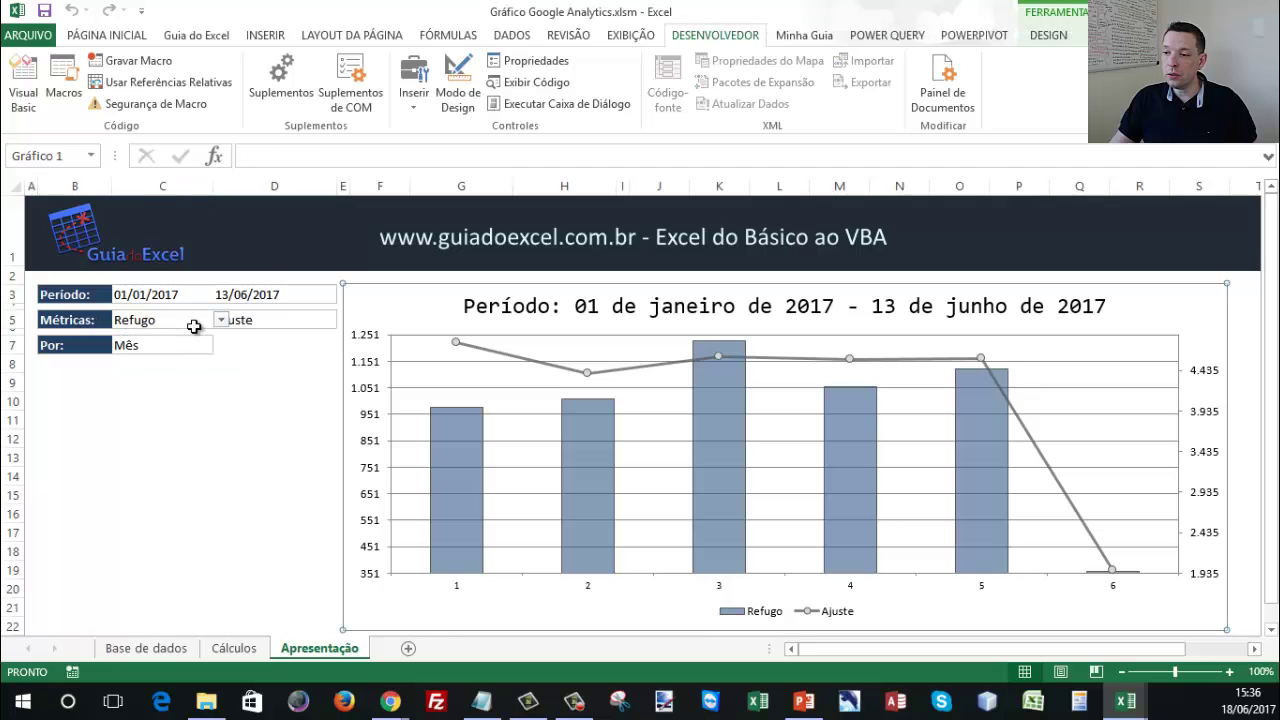
click(219, 320)
click(185, 330)
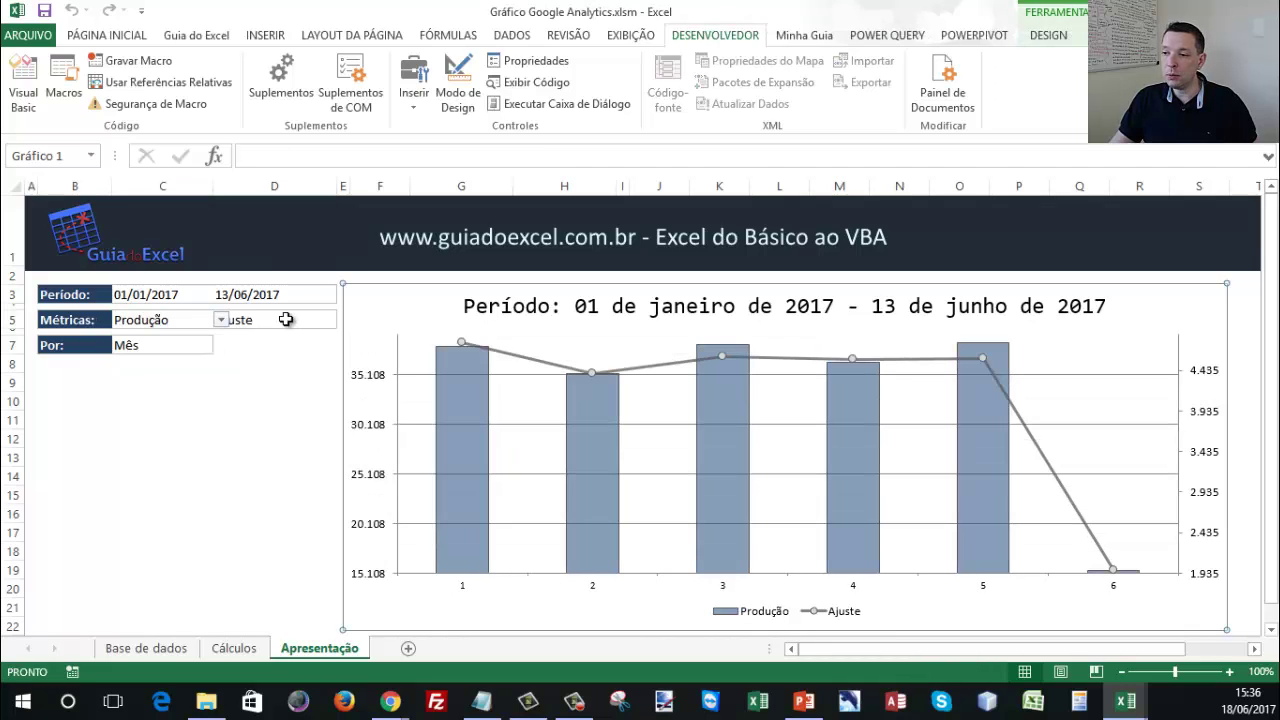
click(221, 320)
click(203, 362)
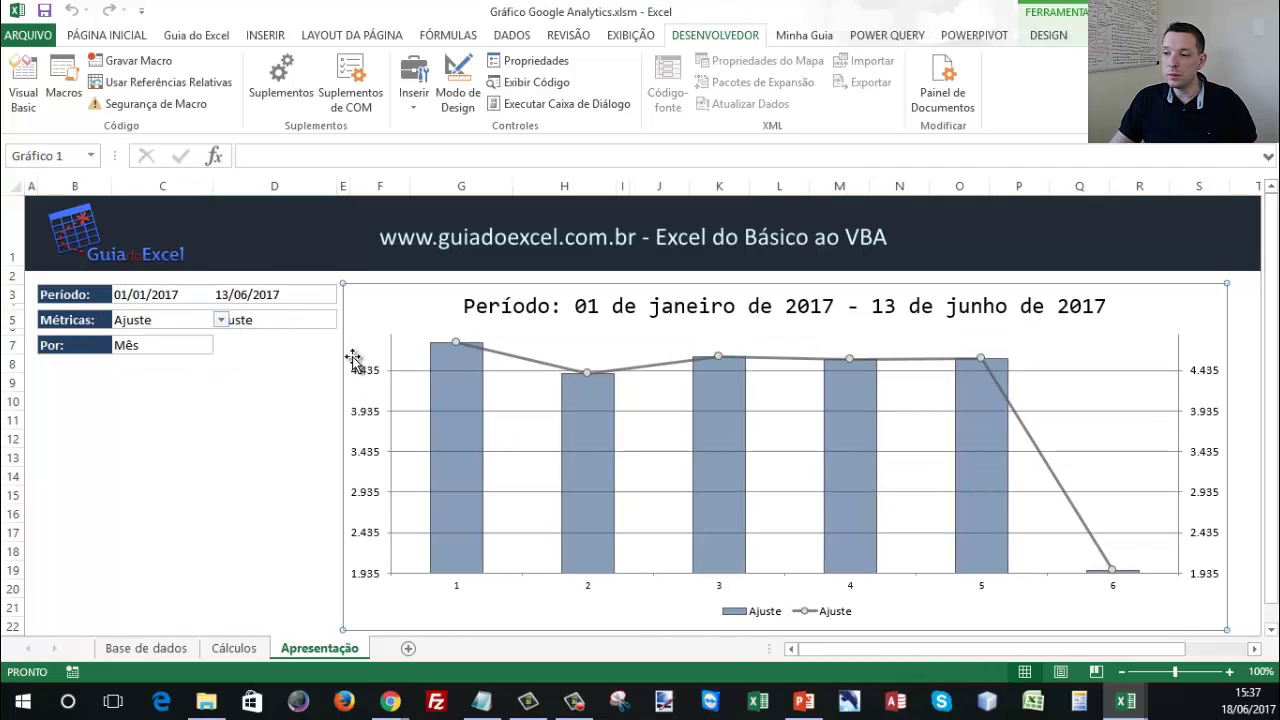
Point out the input cells that drive the chart: the two period dates, the two metrics and the Por periodicity.
click(336, 325)
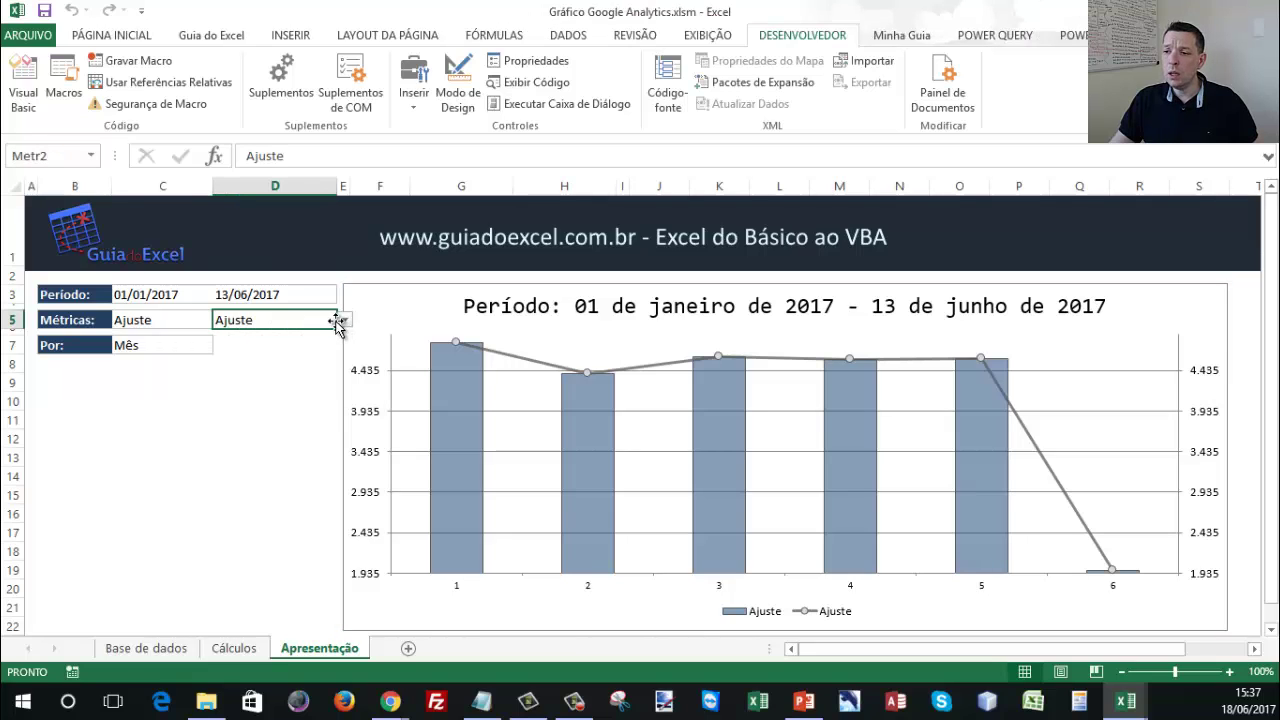
click(177, 293)
click(248, 290)
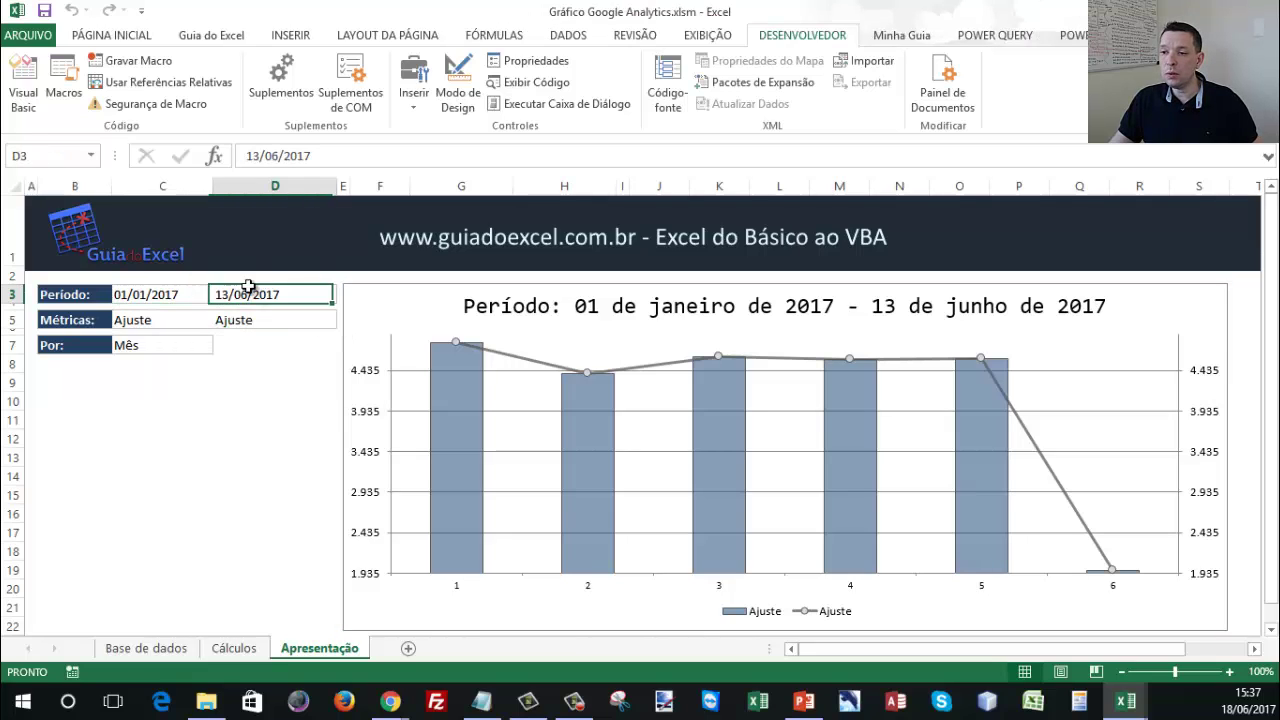
click(180, 318)
click(246, 318)
click(177, 341)
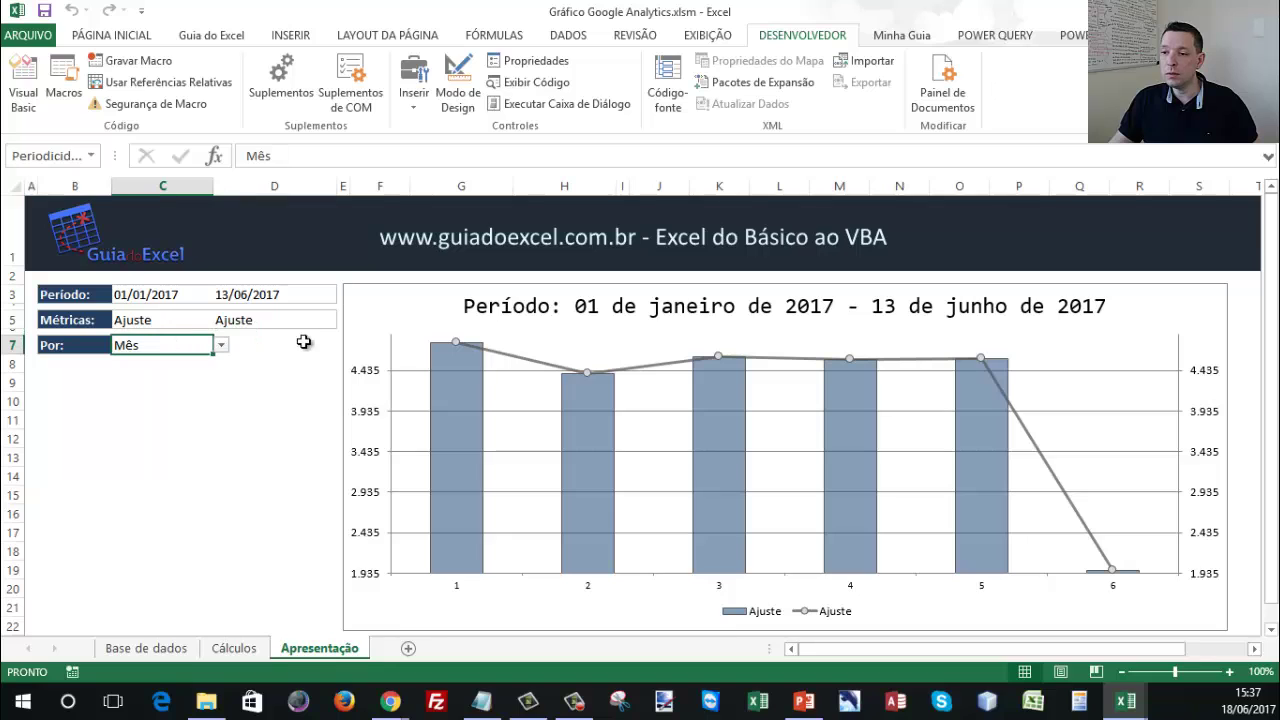
Examine the Worksheet_Change event in the Plan4 code and go to the definition of its lsAjustarEixos procedure.
click(28, 86)
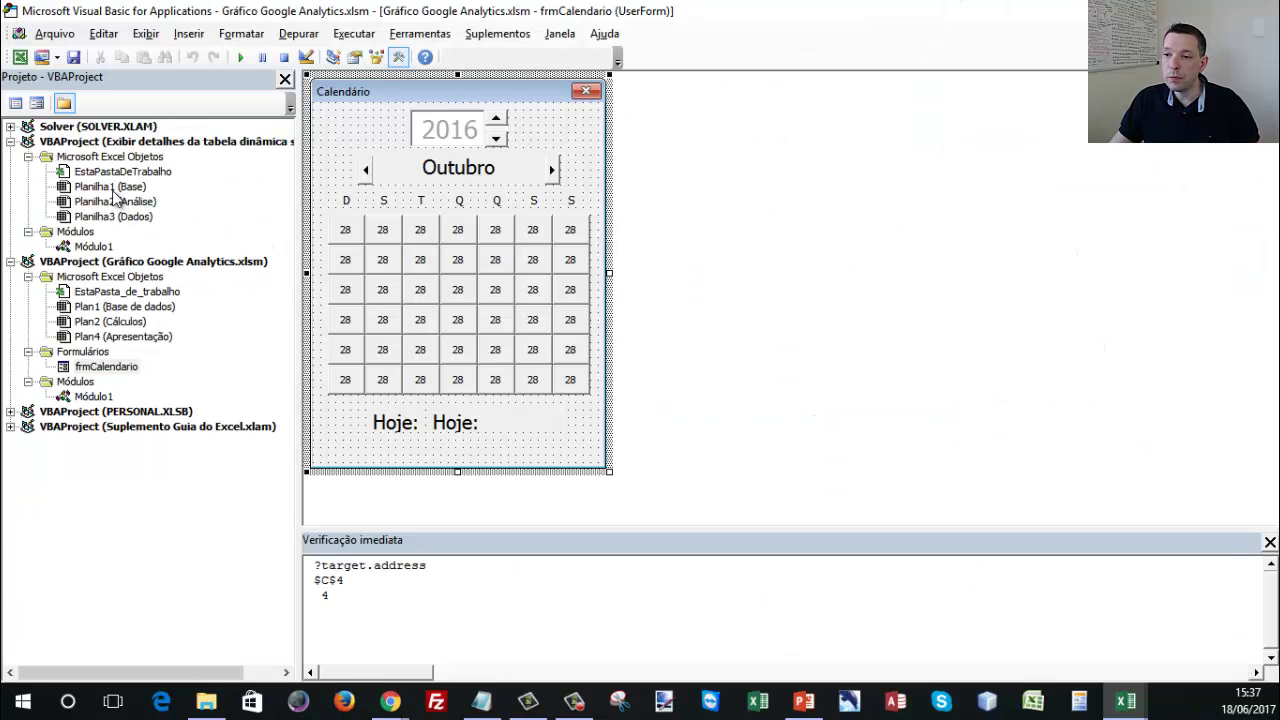
double_click(113, 340)
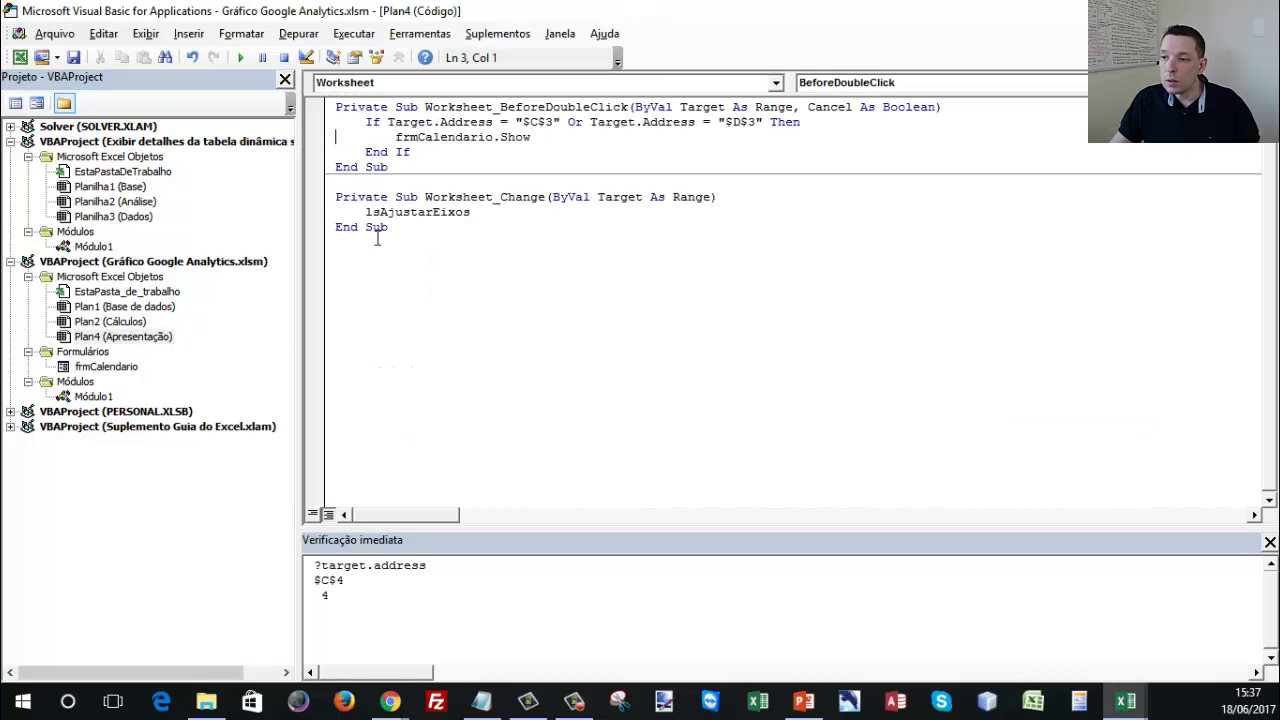
double_click(429, 211)
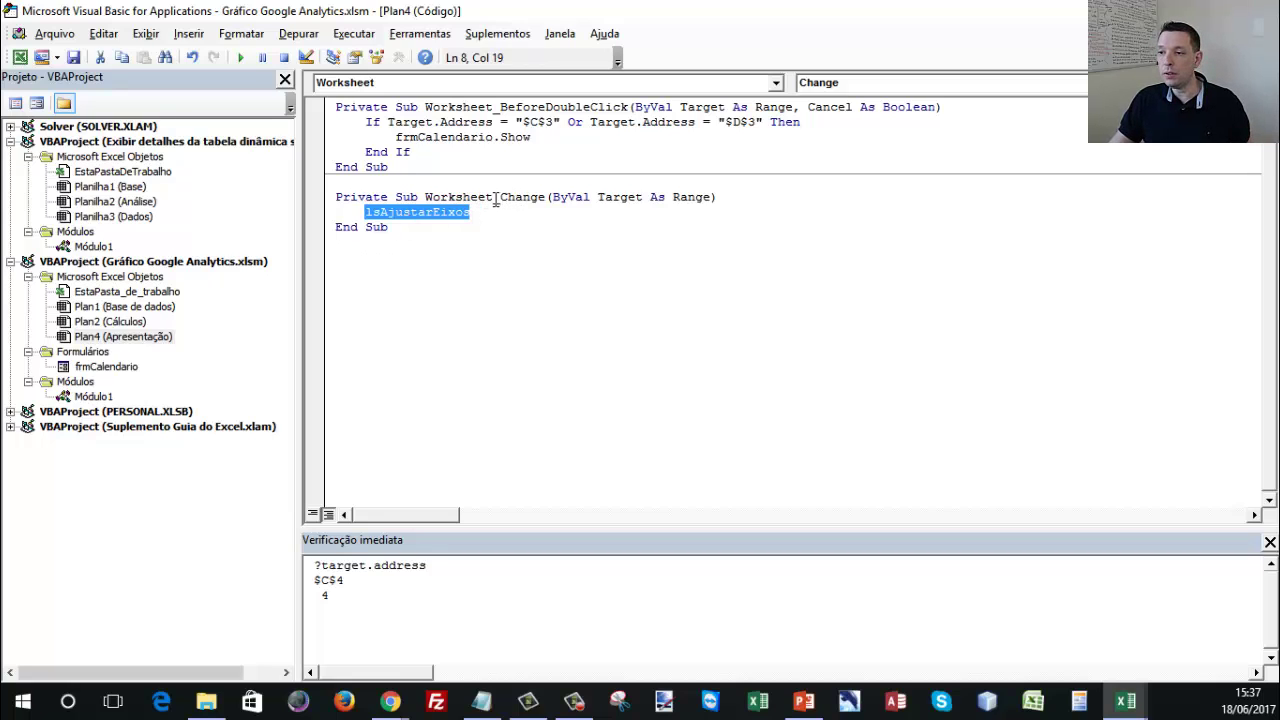
drag(494, 199, 434, 199)
click(412, 212)
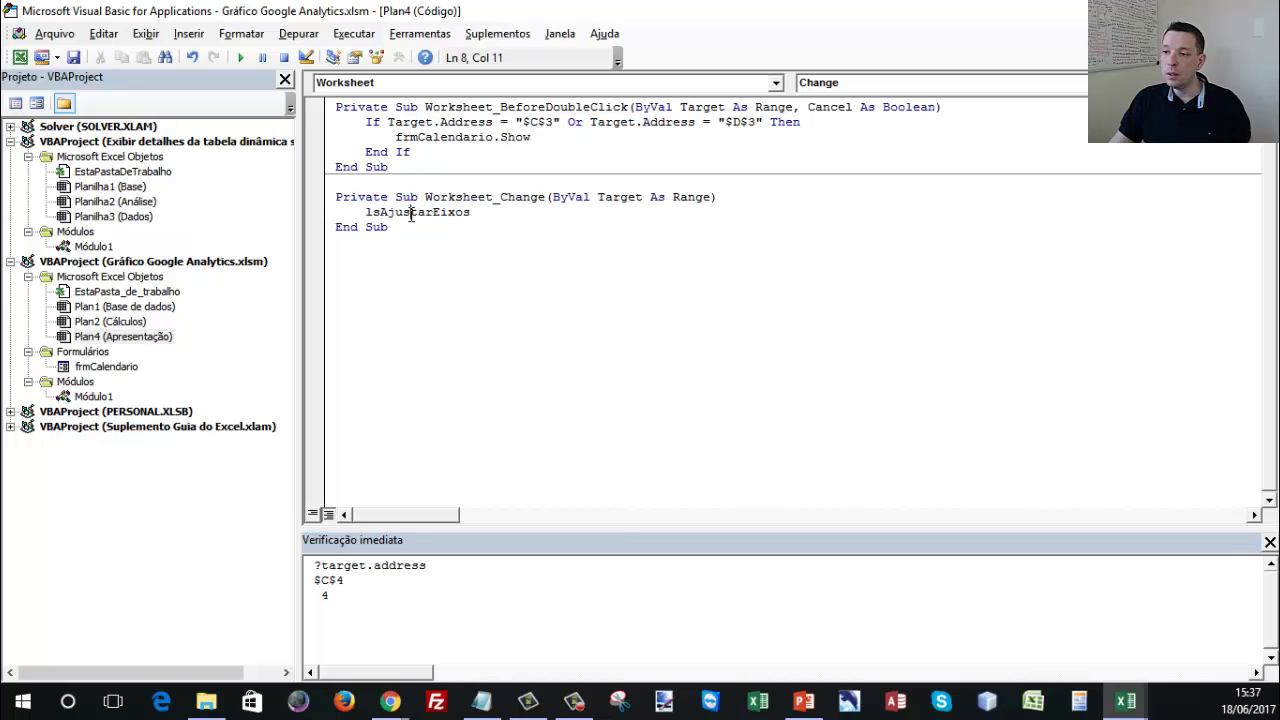
right_click(410, 212)
click(481, 469)
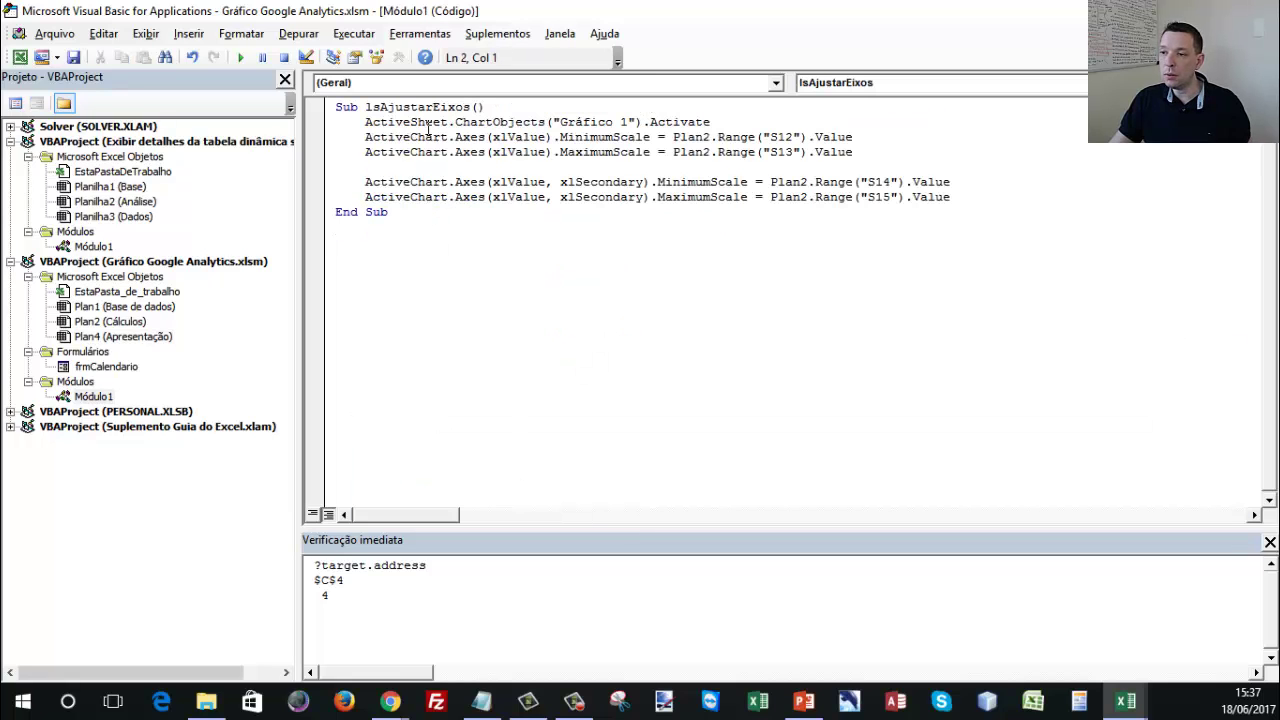
Examine the lsAjustarEixos lines that activate Gráfico 1 and set the primary axis minimum and maximum scale.
drag(710, 121, 365, 122)
key(alt+F11)
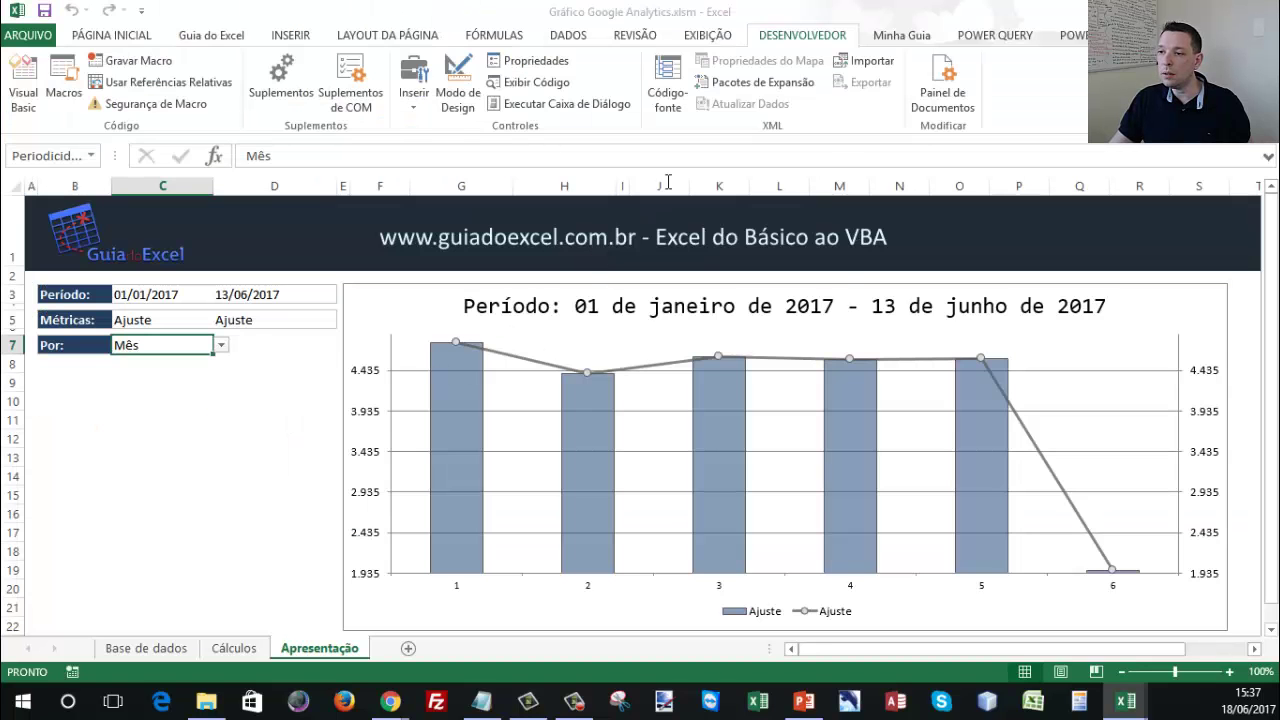
key(alt+F11)
drag(853, 137, 366, 137)
drag(863, 149, 309, 152)
Point out the Métrica 1 and Métrica 2 axis limits in S12:S15 of the Cálculos sheet, and return to the macro code.
key(alt+F11)
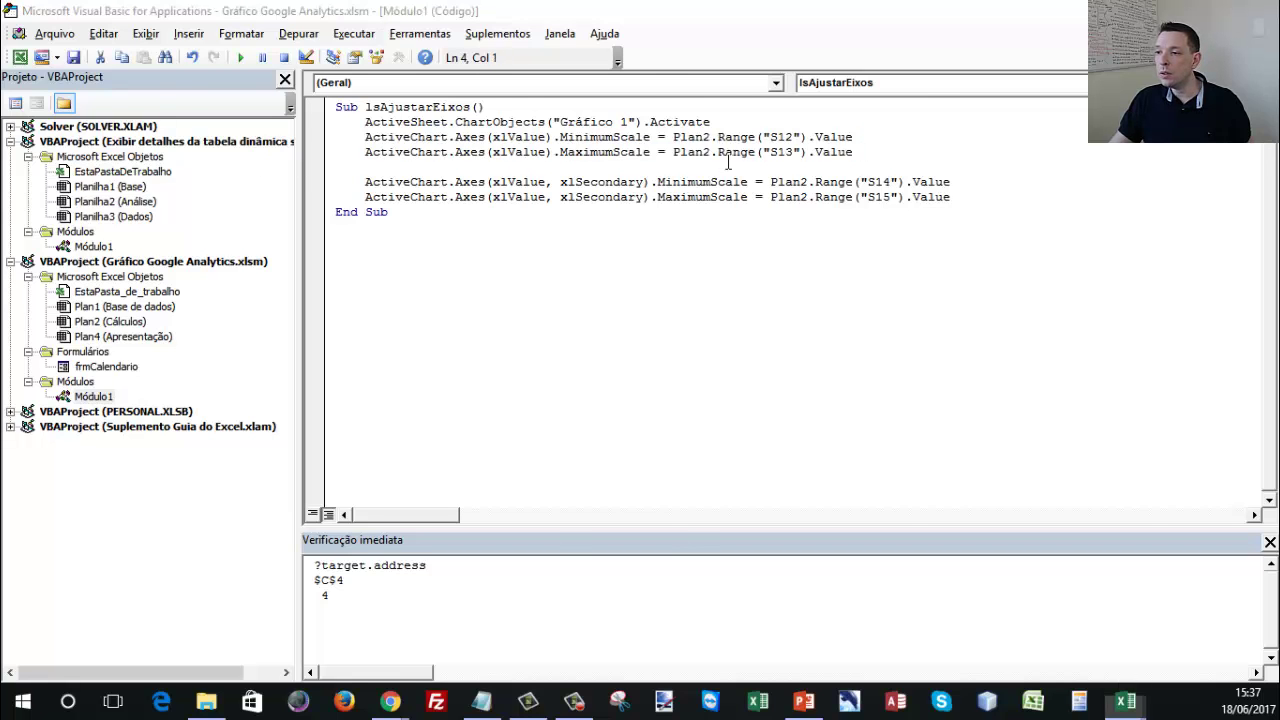
click(234, 648)
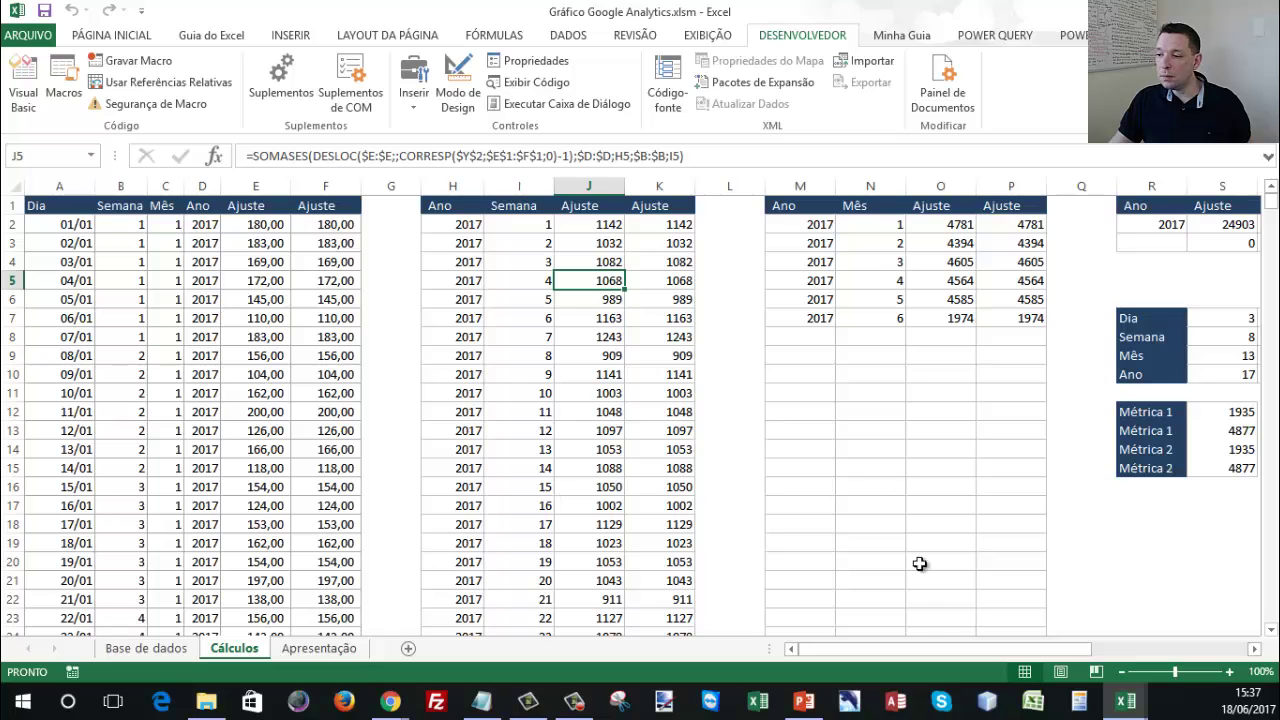
drag(930, 649, 1080, 650)
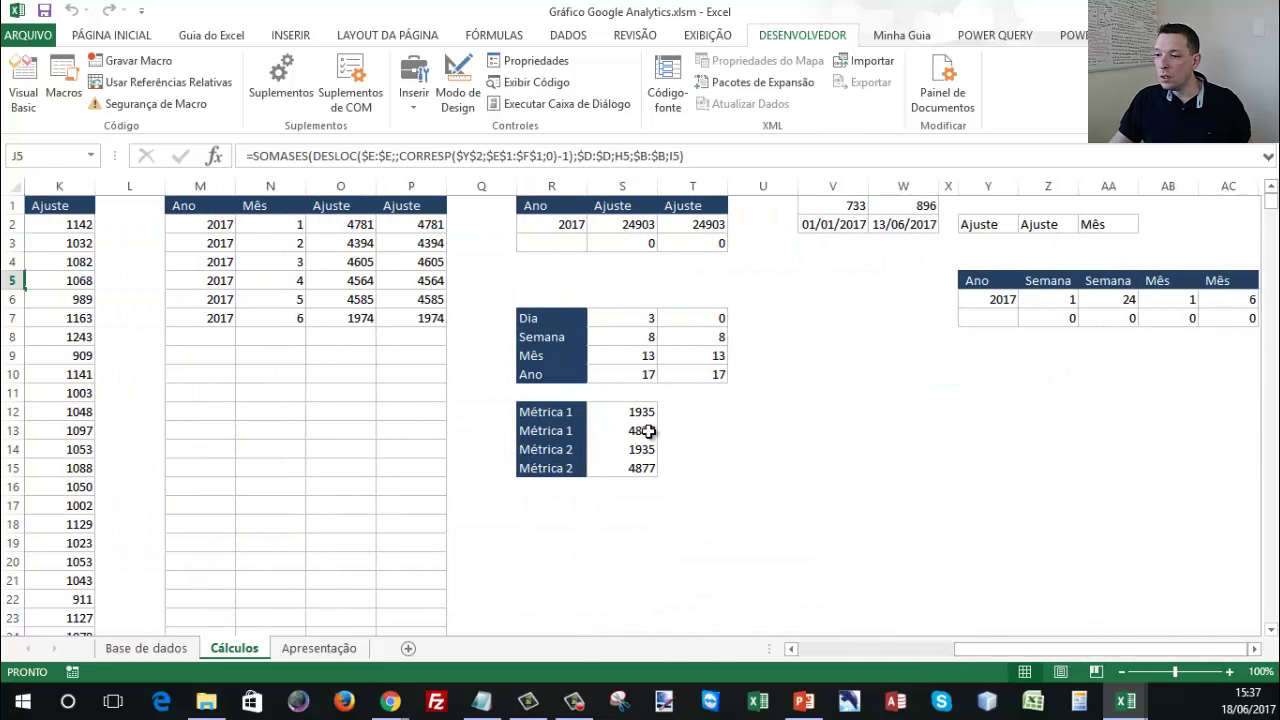
drag(634, 409, 634, 468)
key(alt+F11)
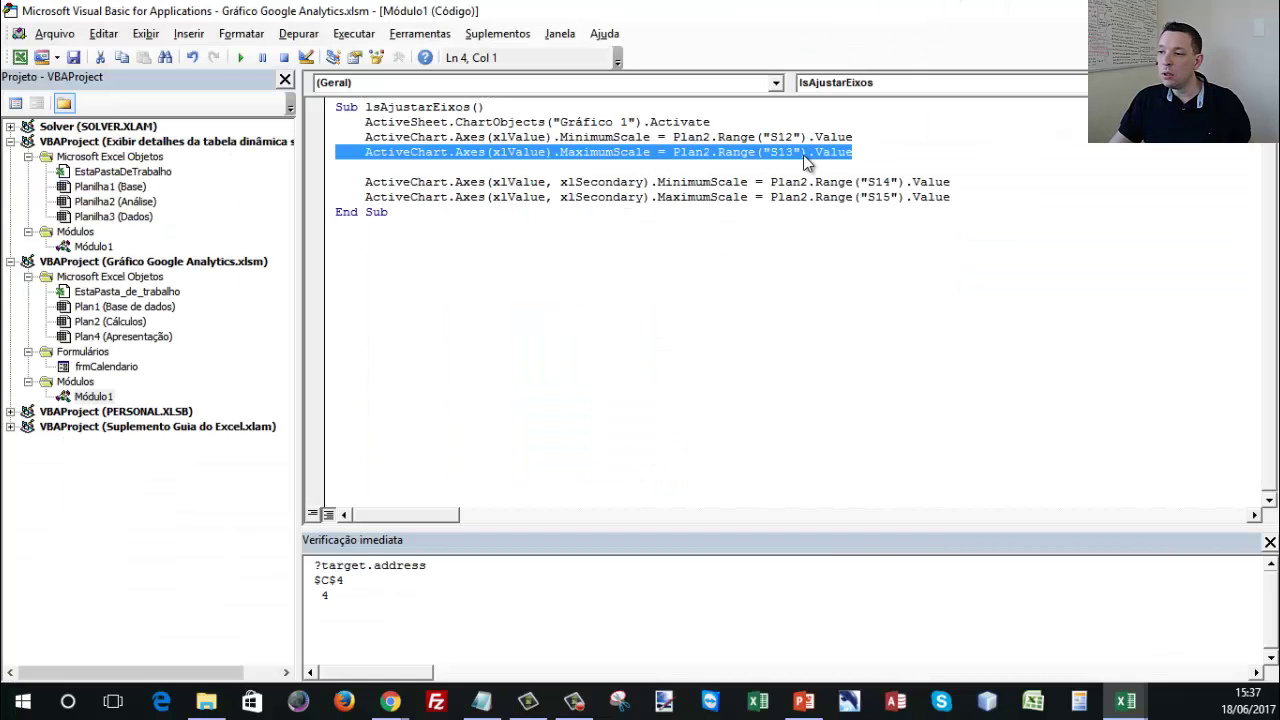
Match the primary axis MinimumScale and MaximumScale lines of lsAjustarEixos with cells S12 and S13 of the Cálculos sheet.
drag(731, 137, 739, 137)
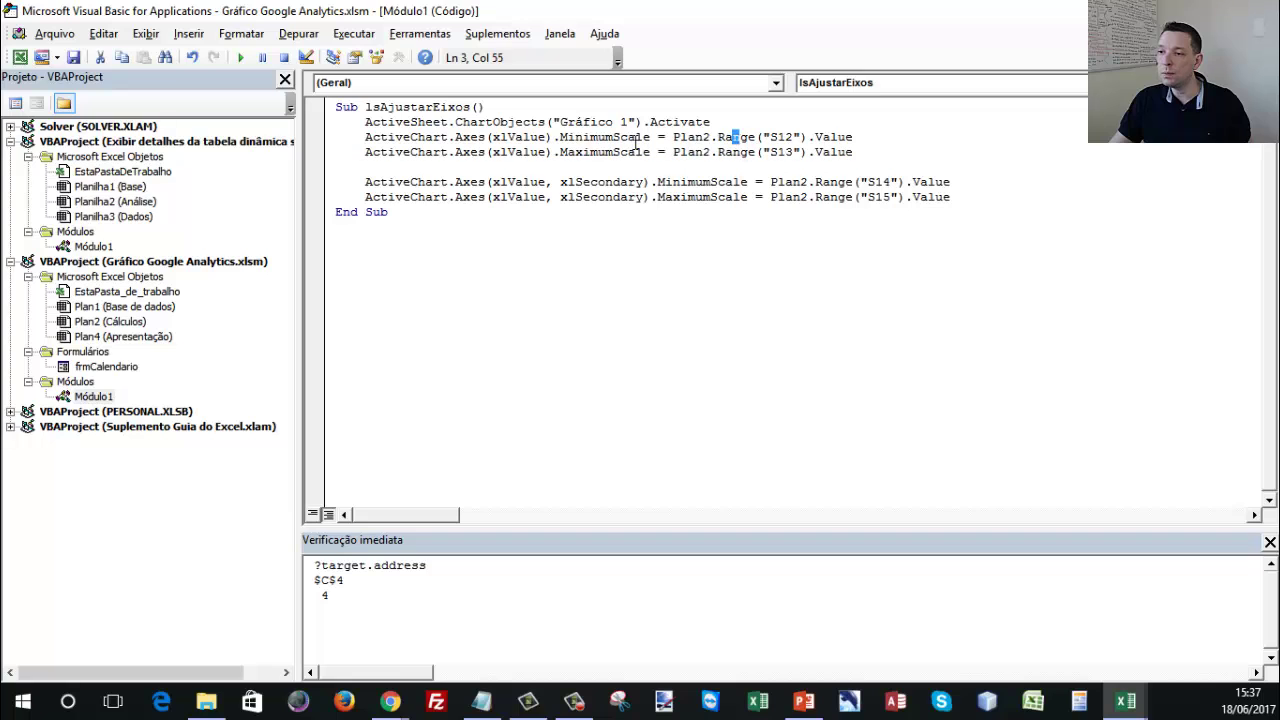
drag(470, 137, 733, 137)
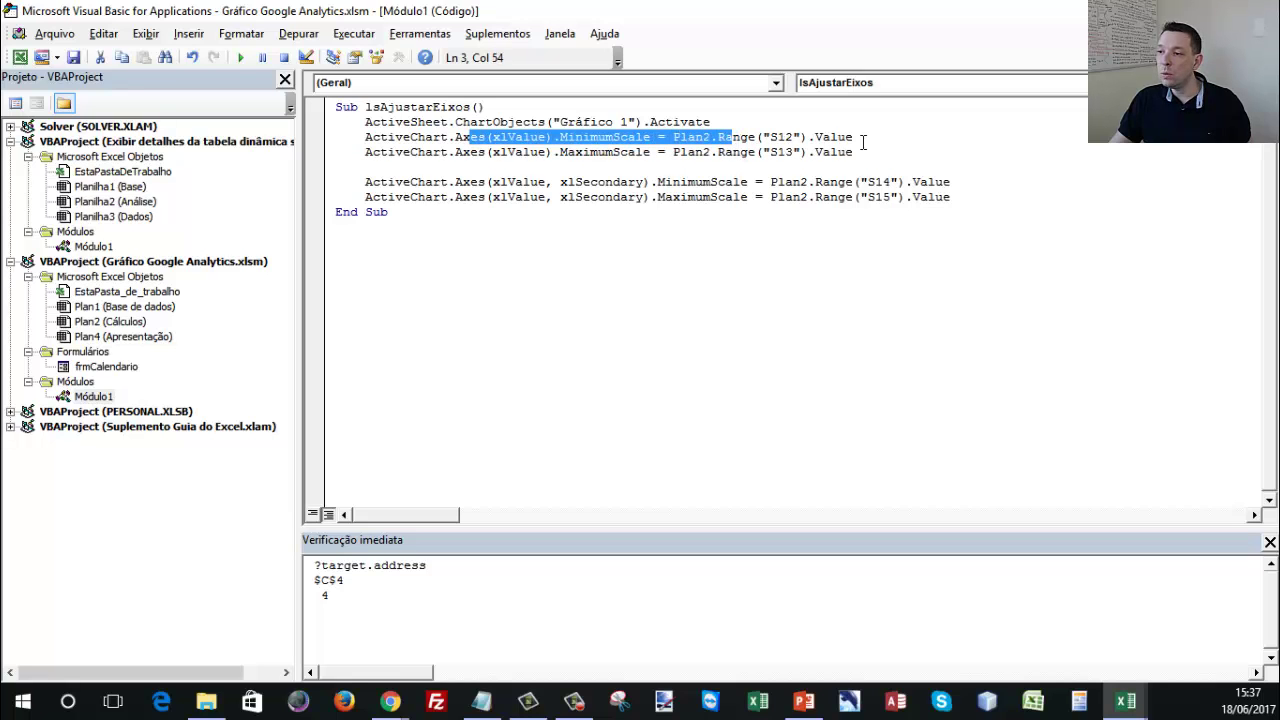
drag(856, 140, 753, 140)
key(alt+F11)
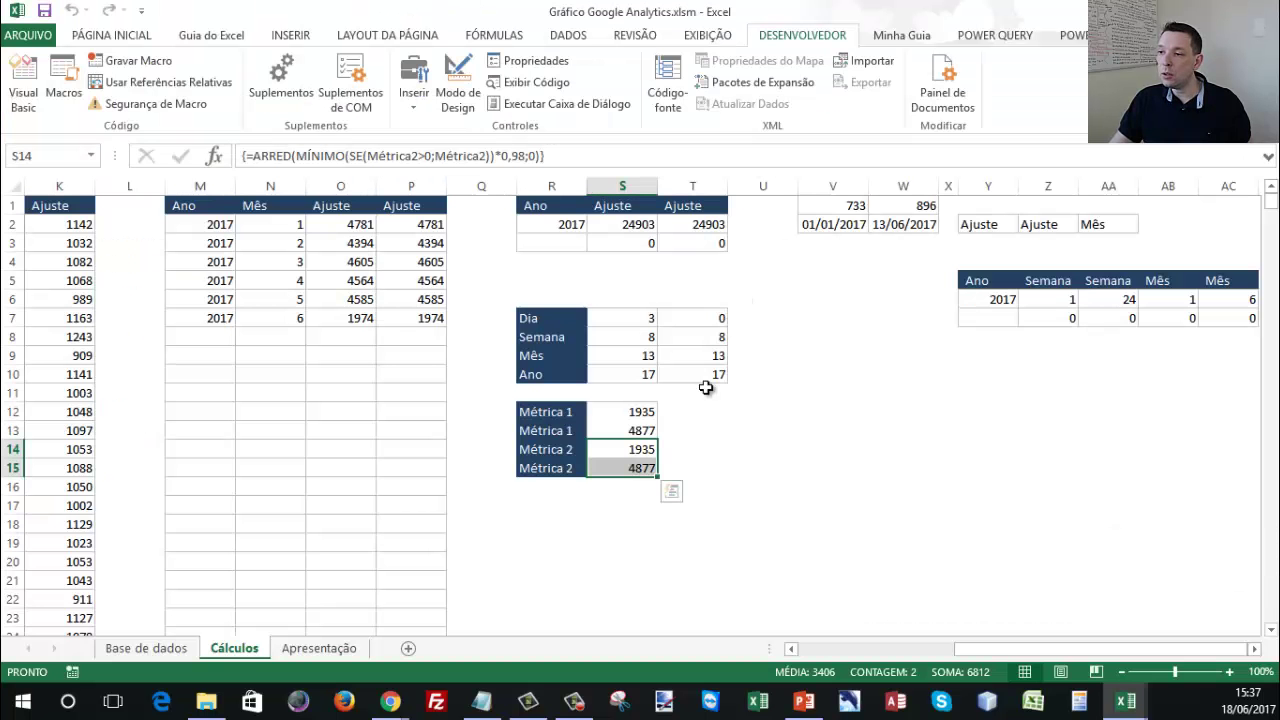
click(630, 411)
key(alt+F11)
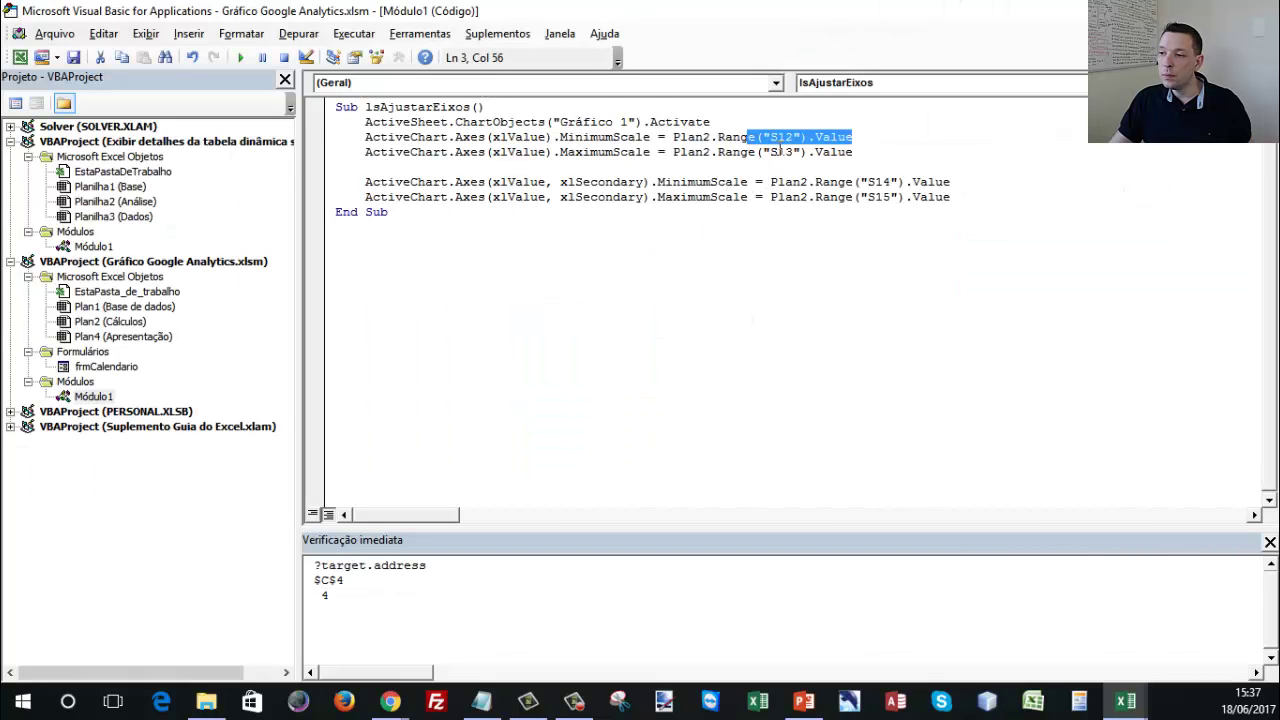
double_click(770, 152)
key(alt+F11)
click(650, 430)
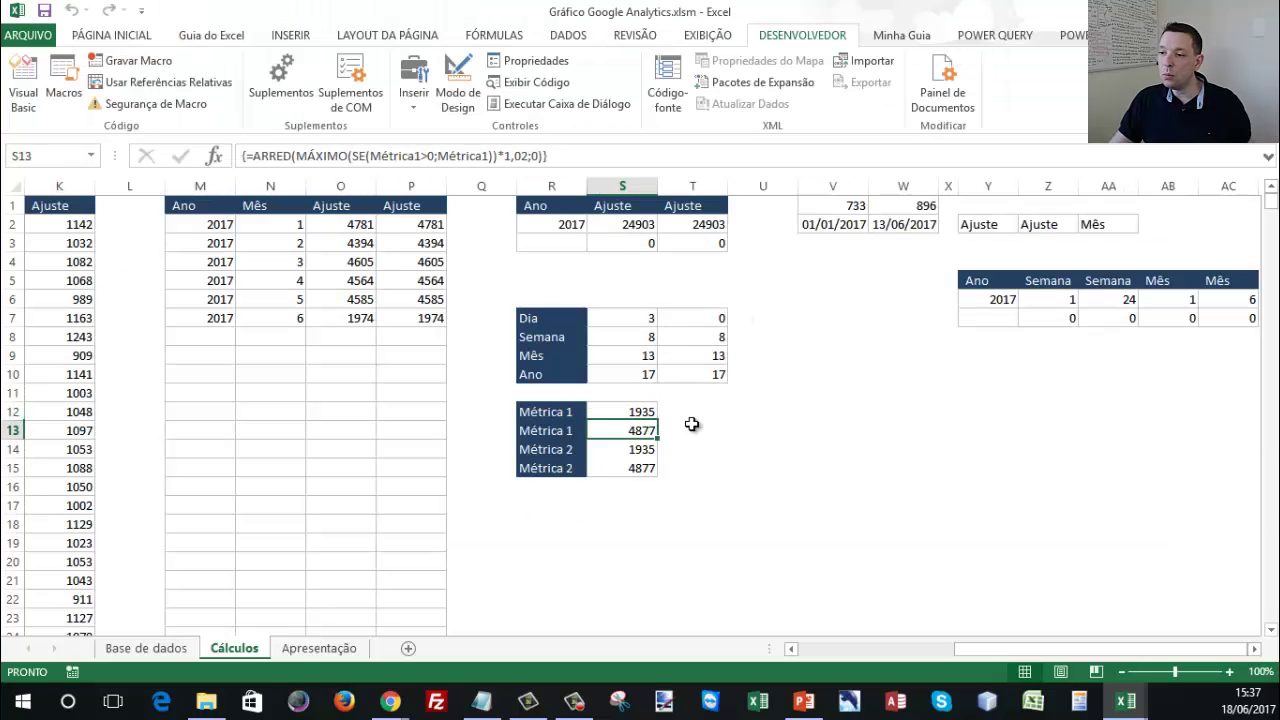
key(alt+F11)
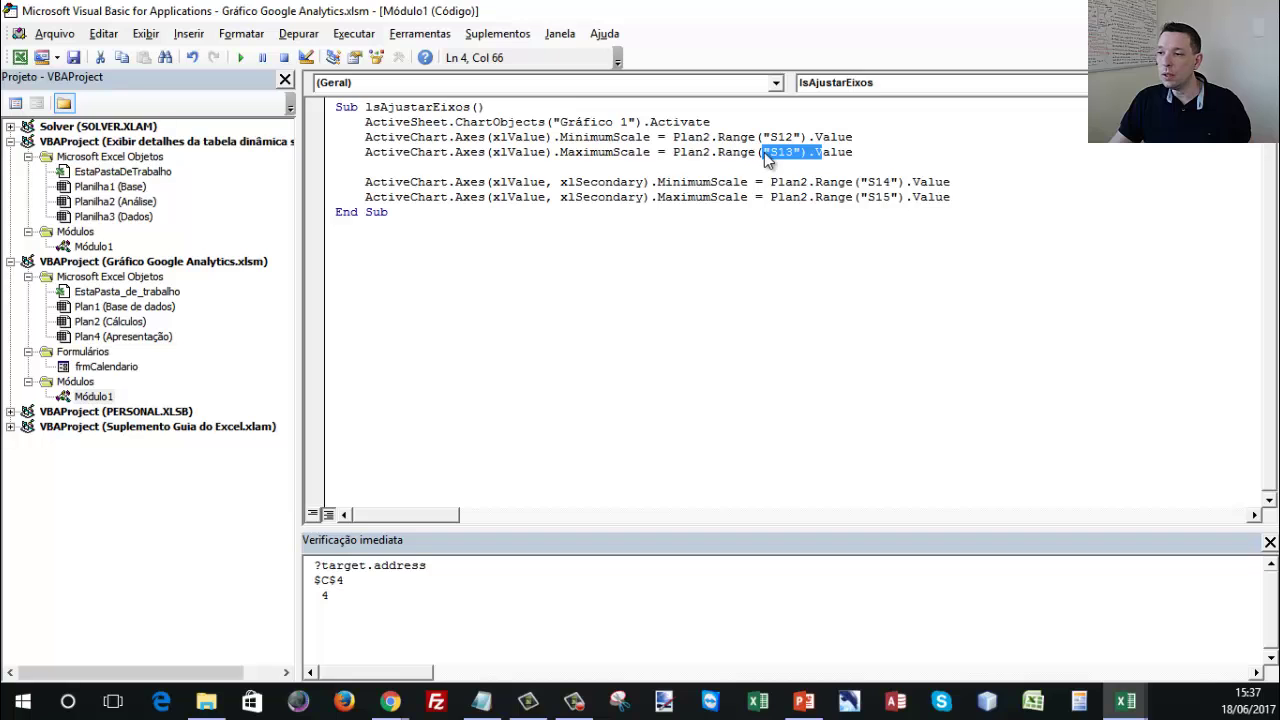
Match the xlSecondary axis minimum and maximum lines of the macro with the Métrica 2 cells S14 and S15 of the Cálculos sheet.
key(alt+F11)
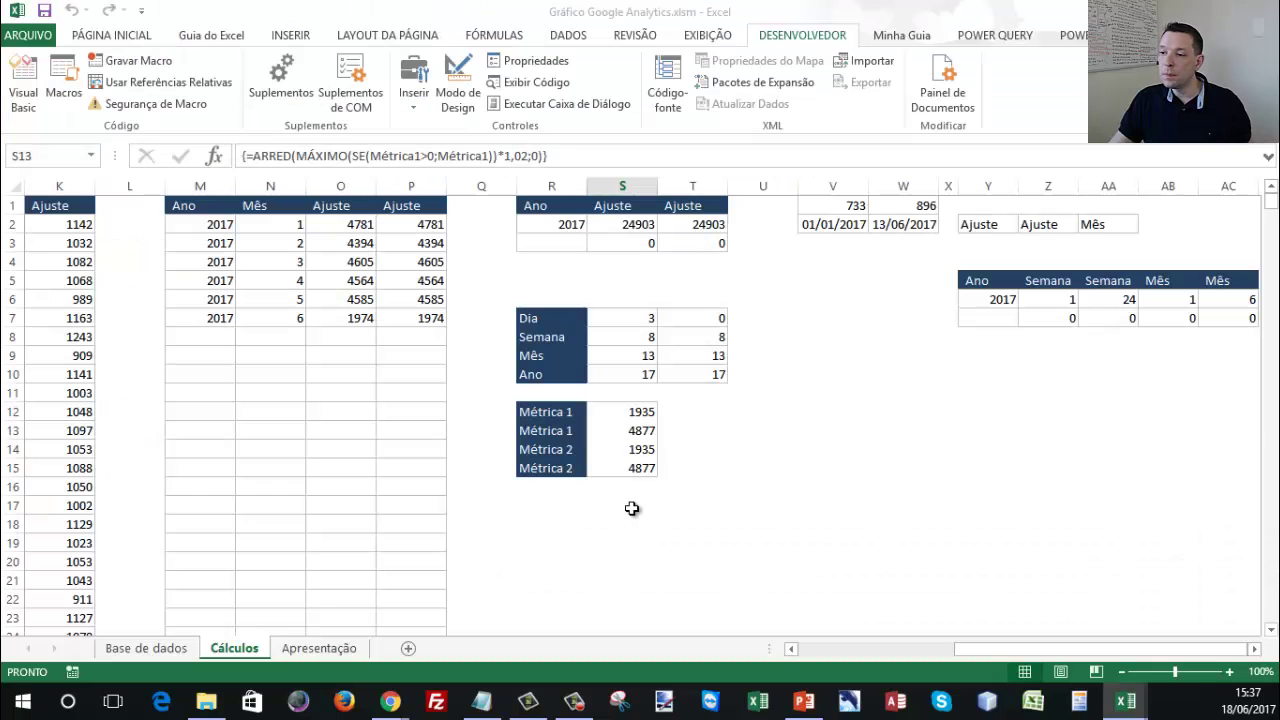
click(605, 449)
key(alt+F11)
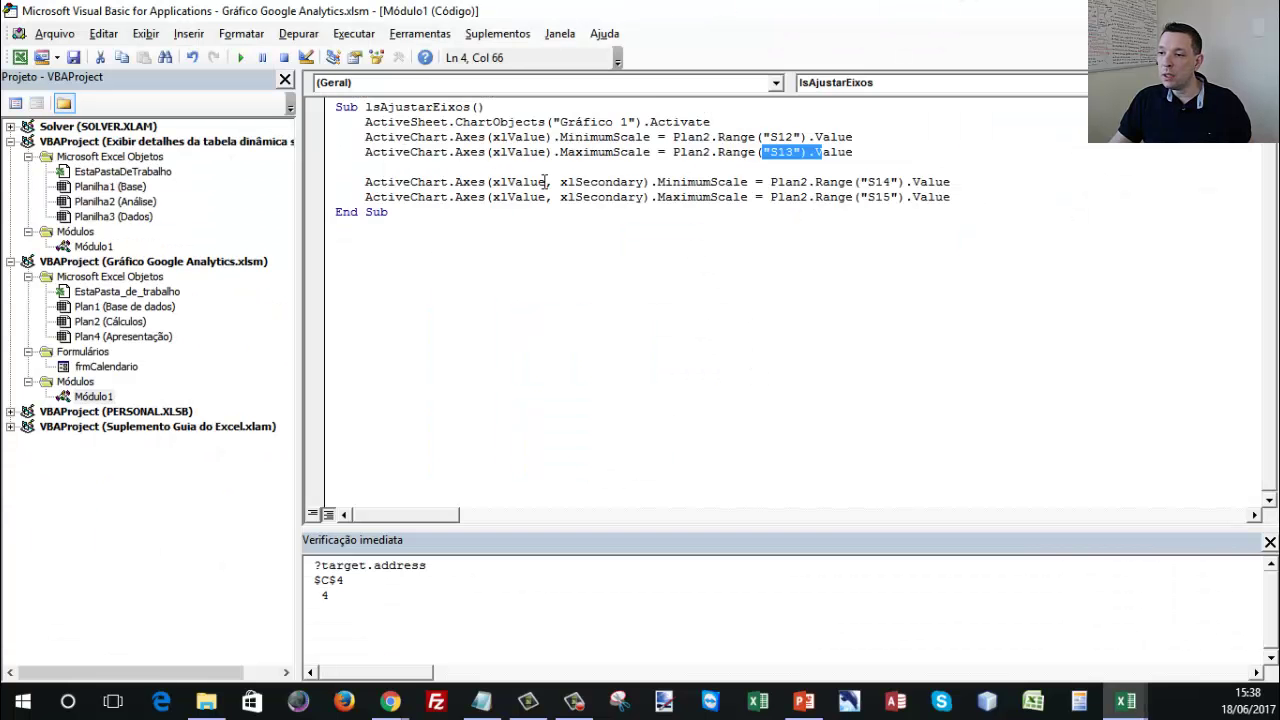
click(799, 182)
key(alt+F11)
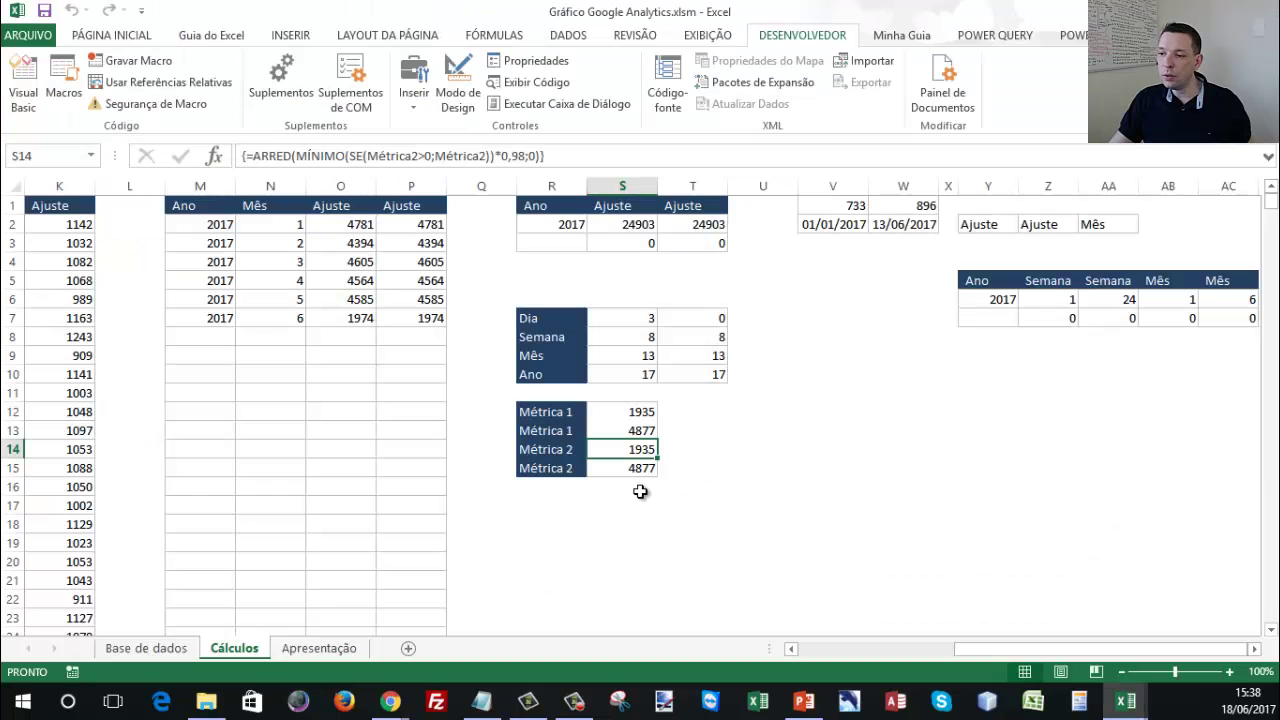
click(634, 466)
Examine the minimum and maximum array formulas of Métrica 1 and Métrica 2 one by one in cells S12 to S15.
click(632, 412)
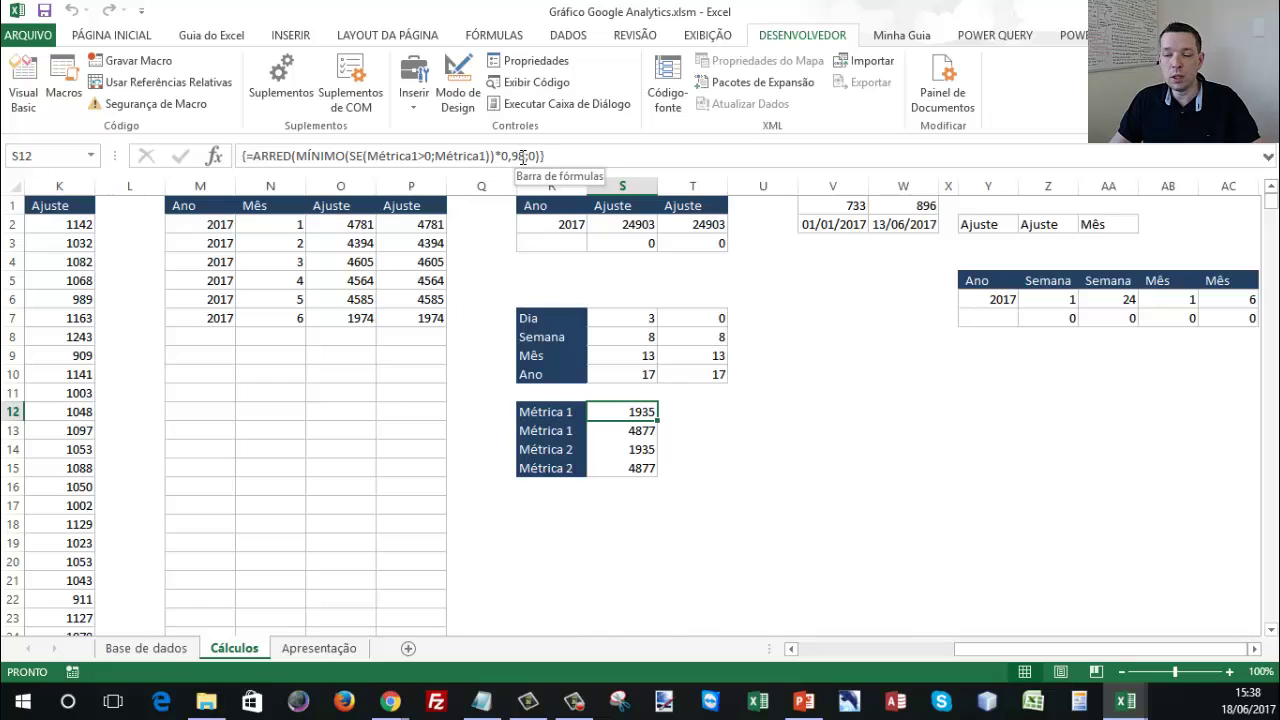
key(Down)
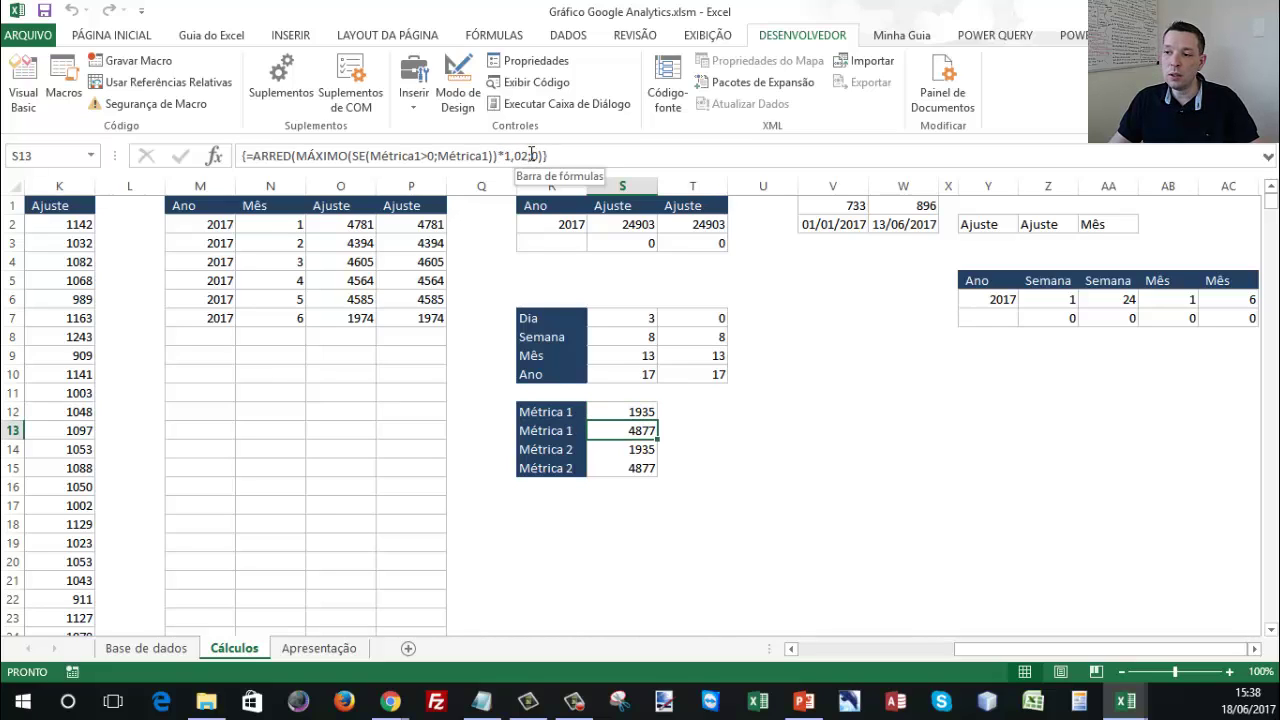
key(Down)
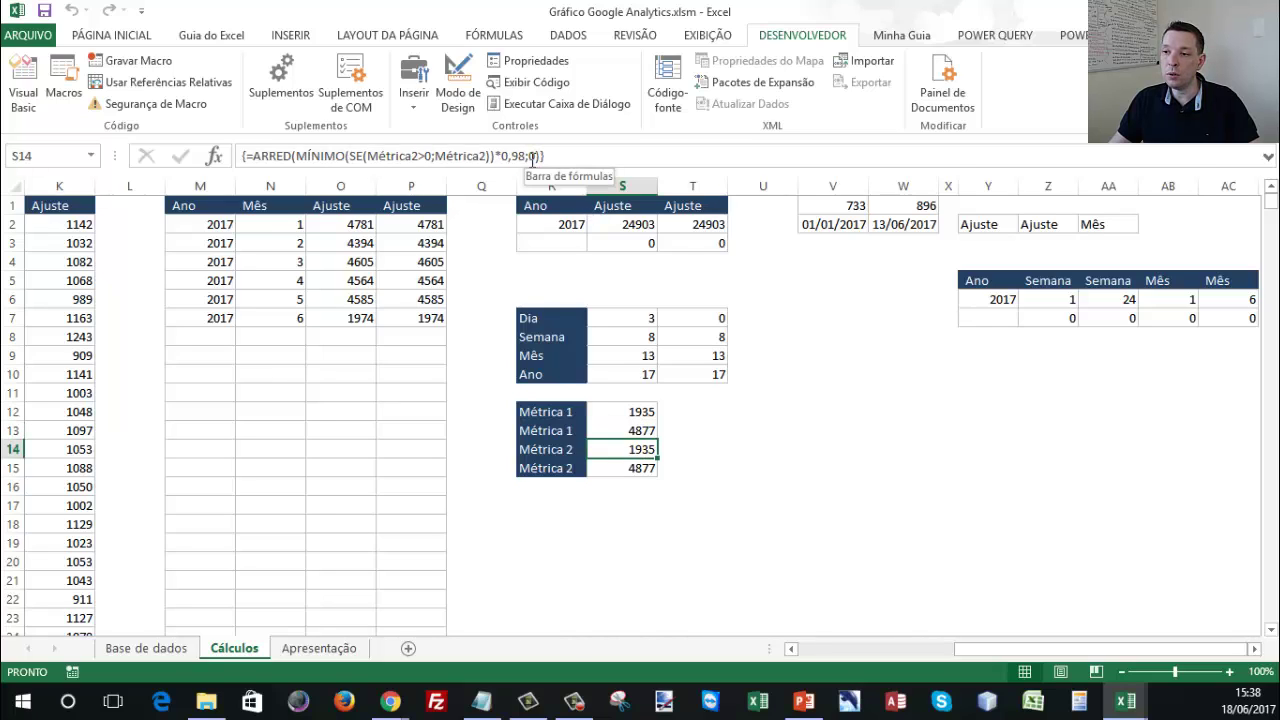
key(Down)
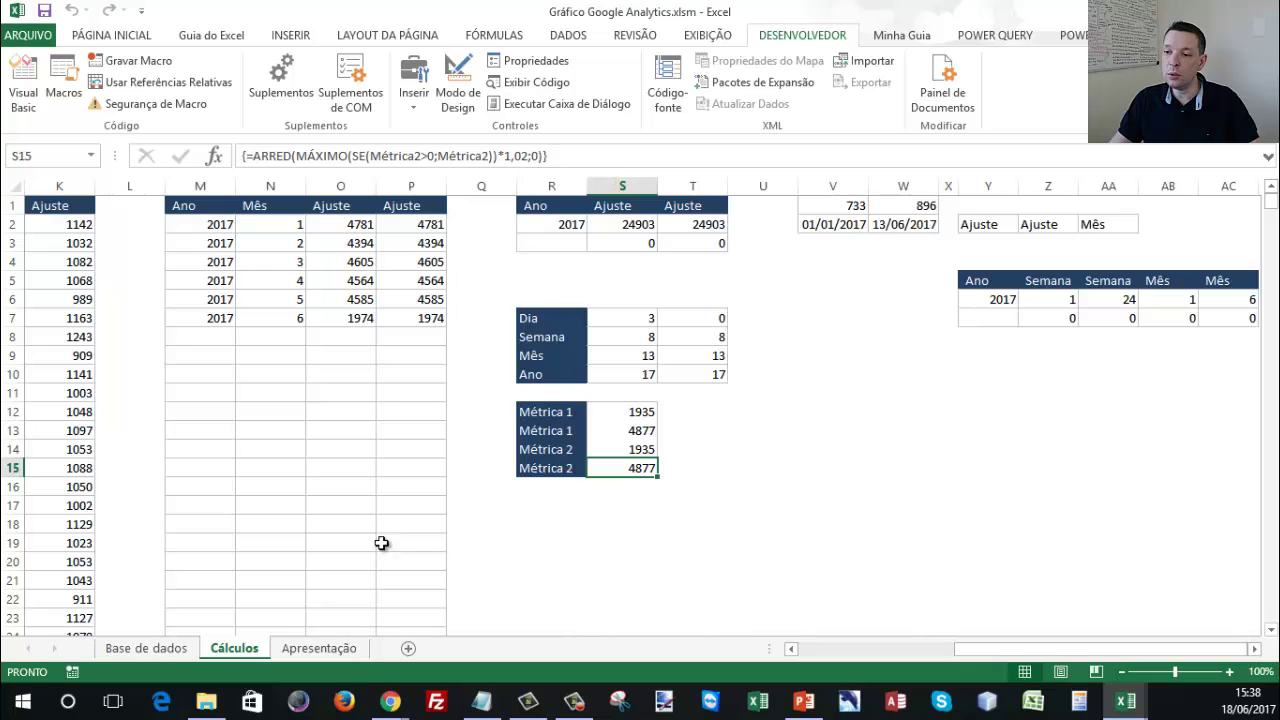
On the Apresentação sheet, set the period's end date to 31/05/2017 with the calendar form and select the chart's primary value axis.
click(343, 650)
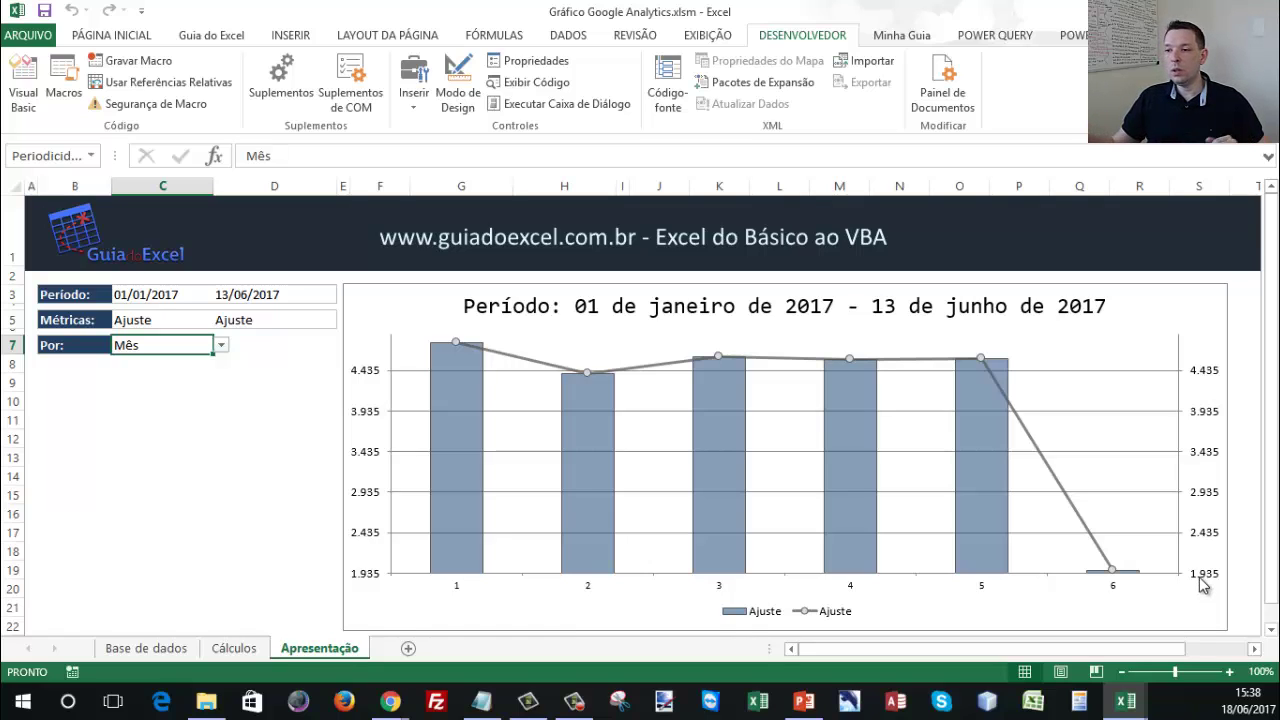
click(278, 295)
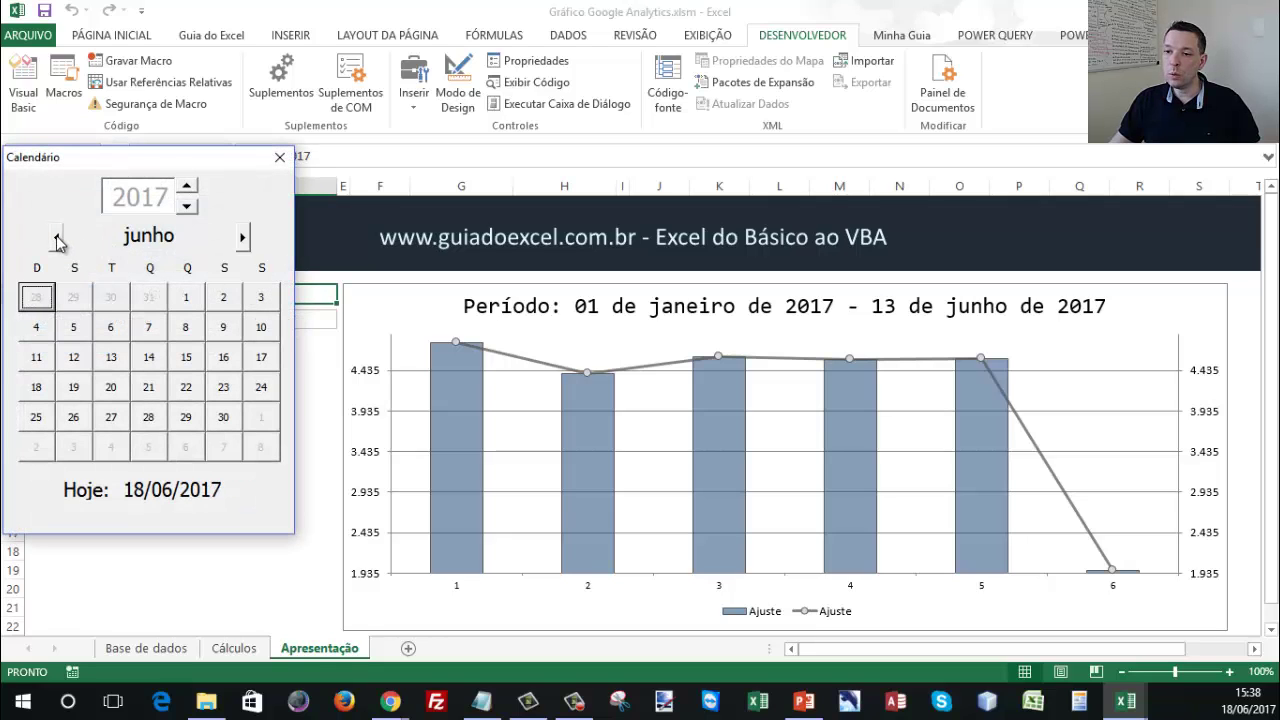
click(57, 238)
click(148, 418)
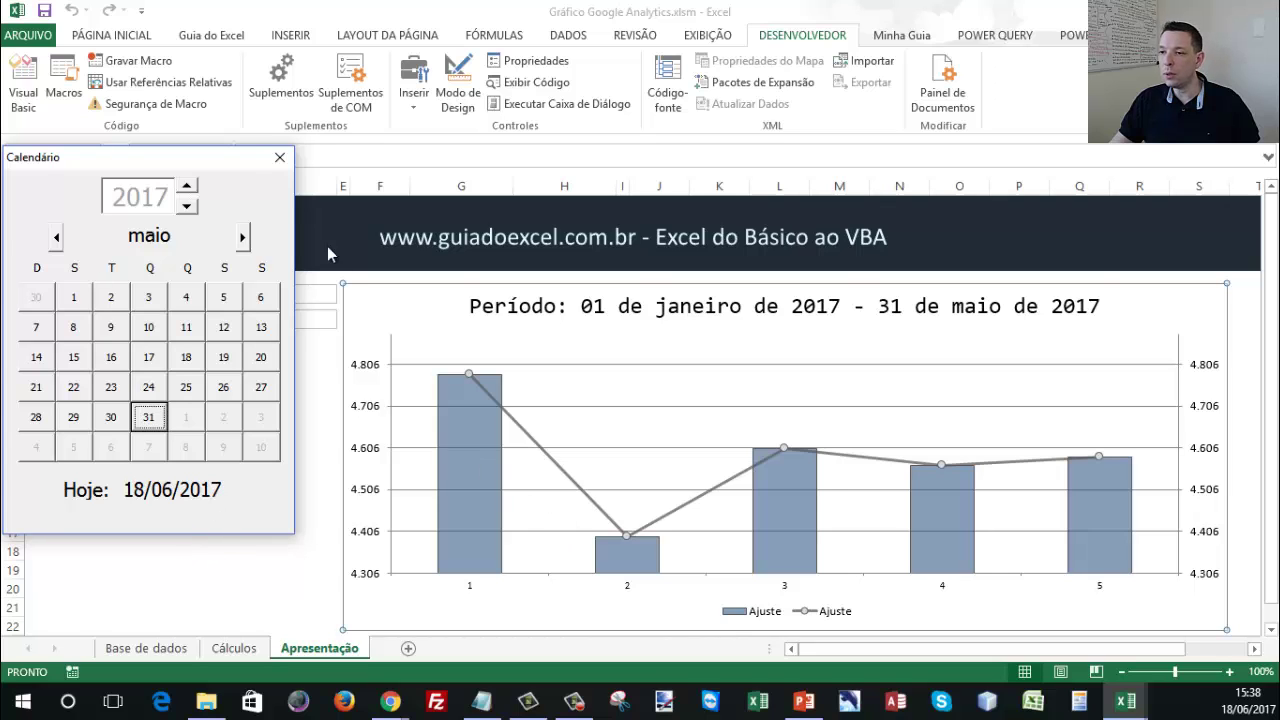
click(280, 159)
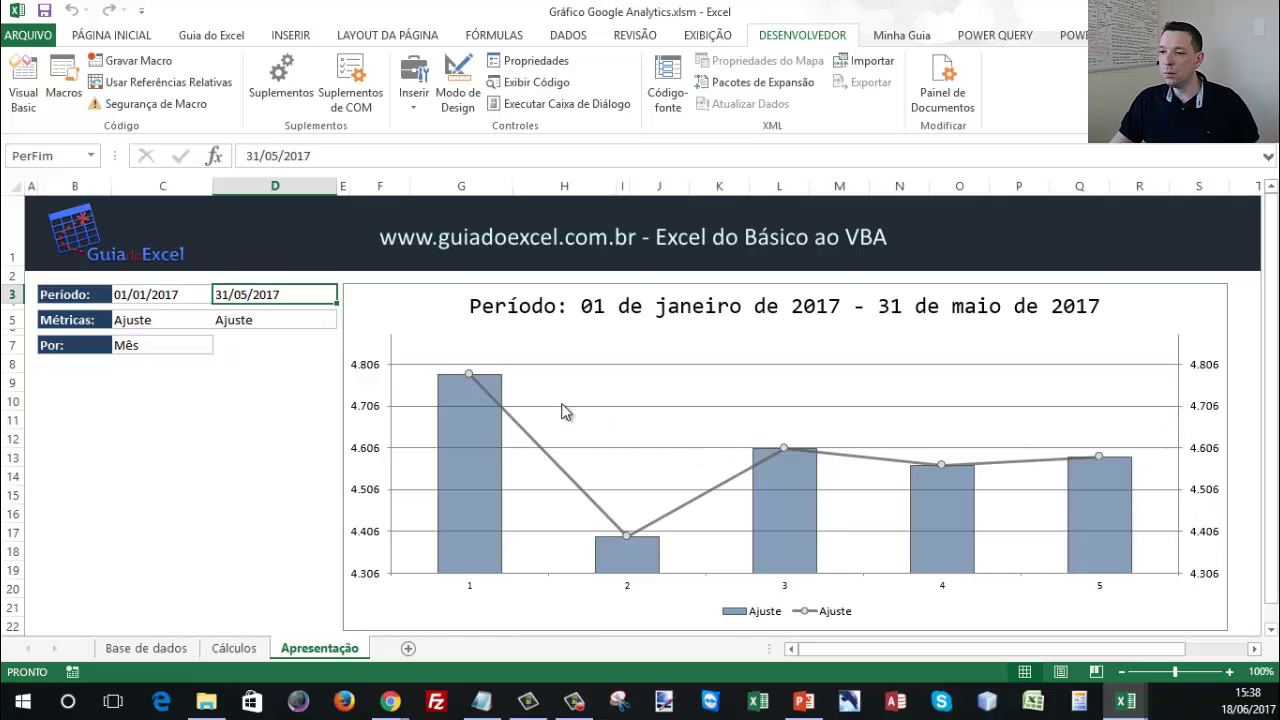
click(374, 368)
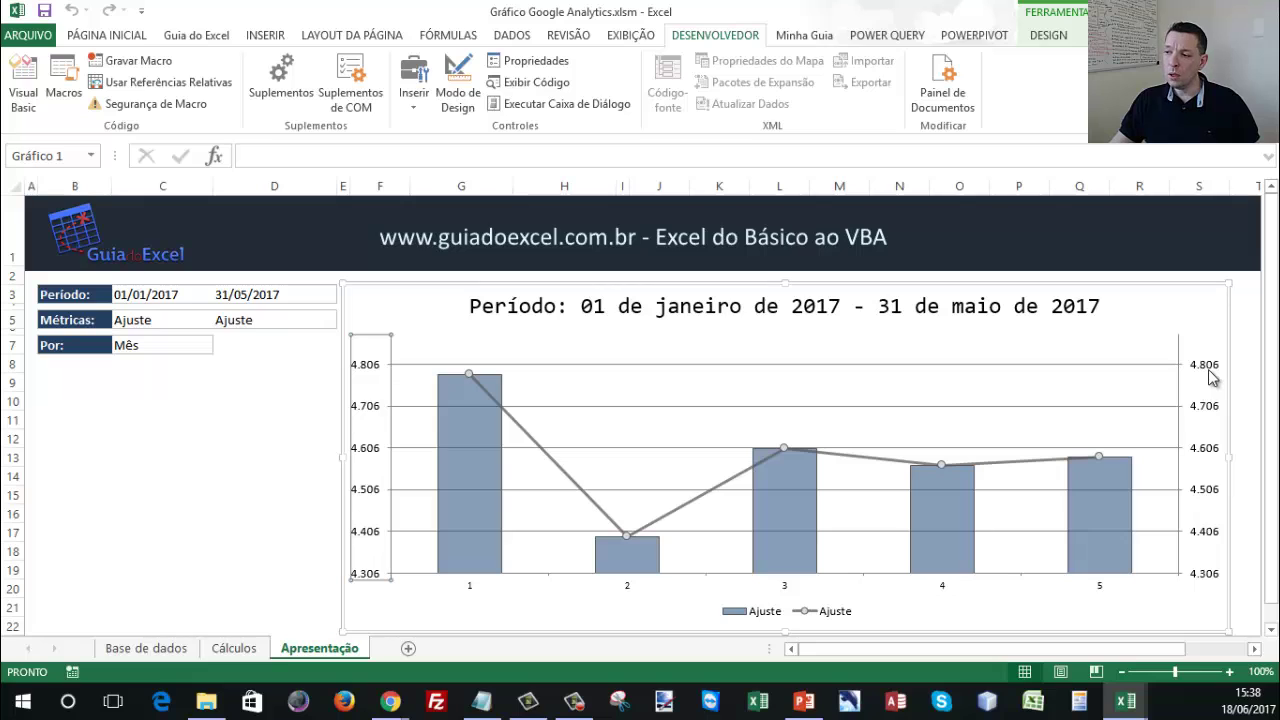
Change the second metric of the chart to Refugo.
click(294, 317)
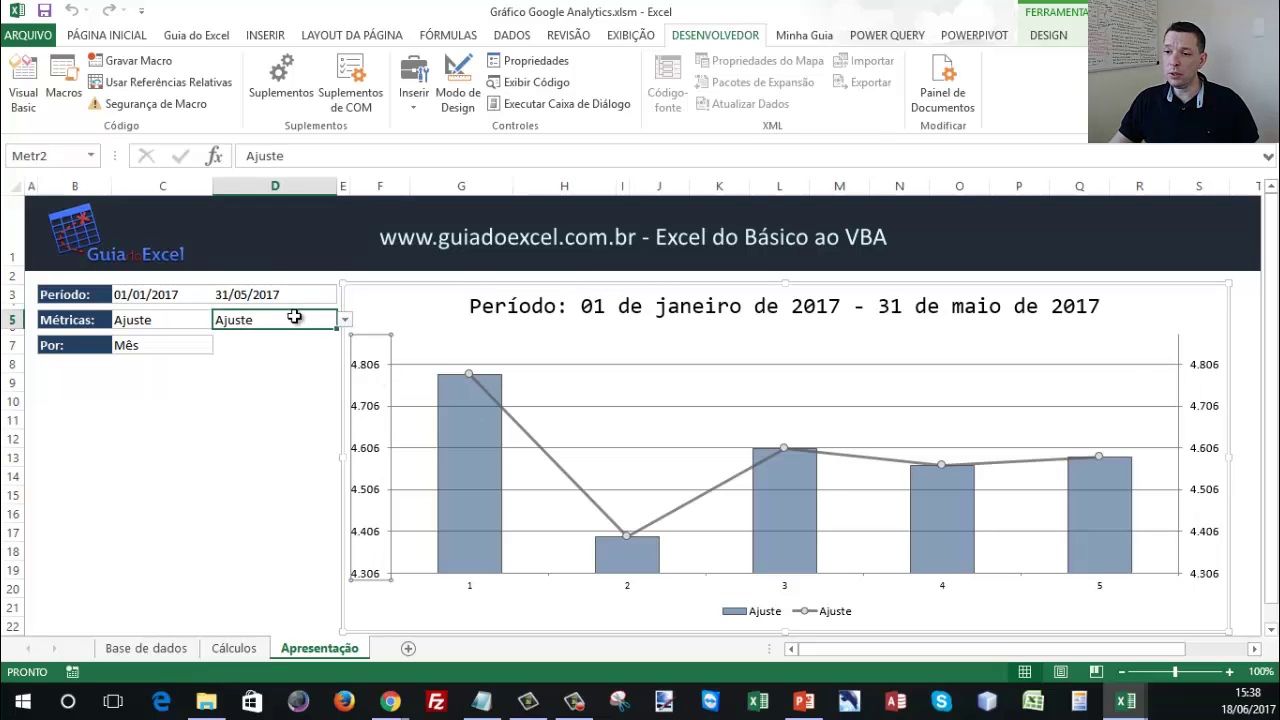
click(344, 319)
click(270, 340)
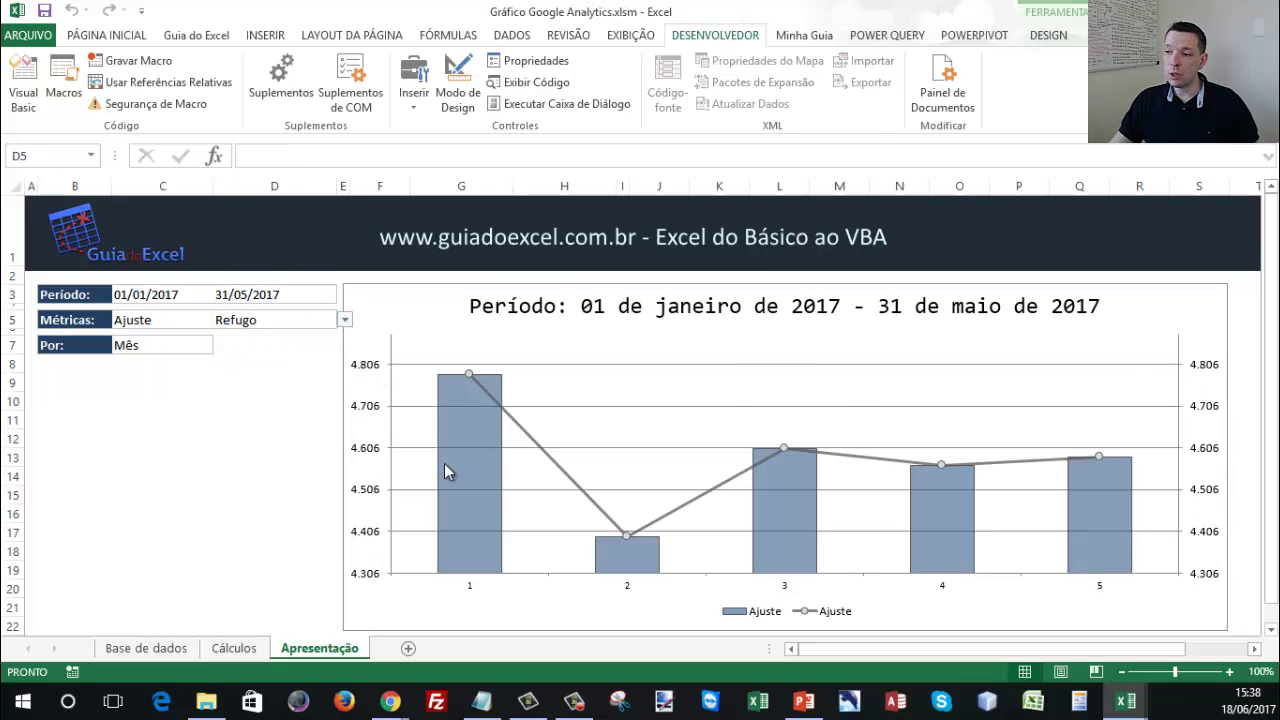
click(444, 463)
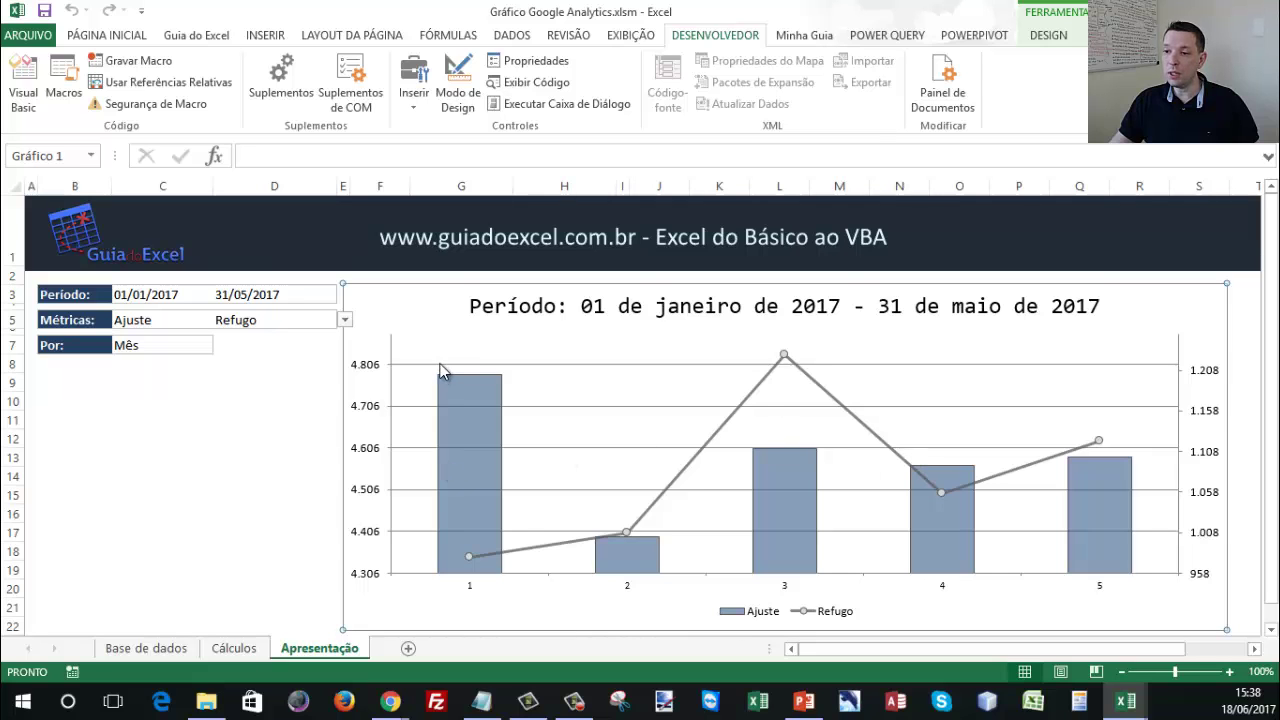